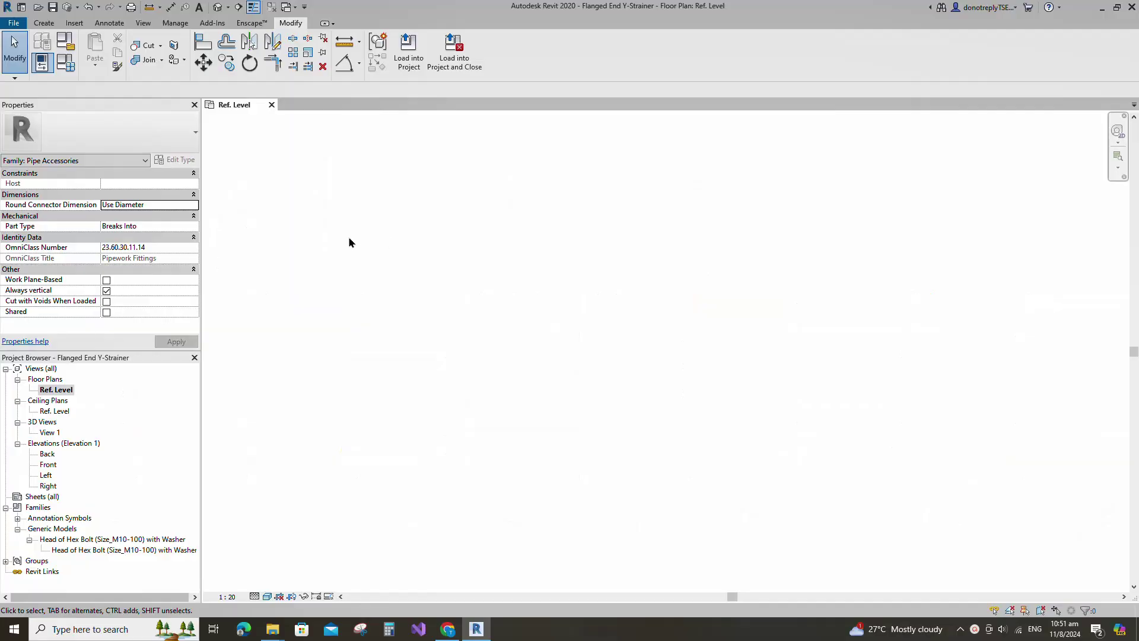
Create a new family from the Metric Generic Model template.
left_click(10, 24)
mouse_move(36, 92)
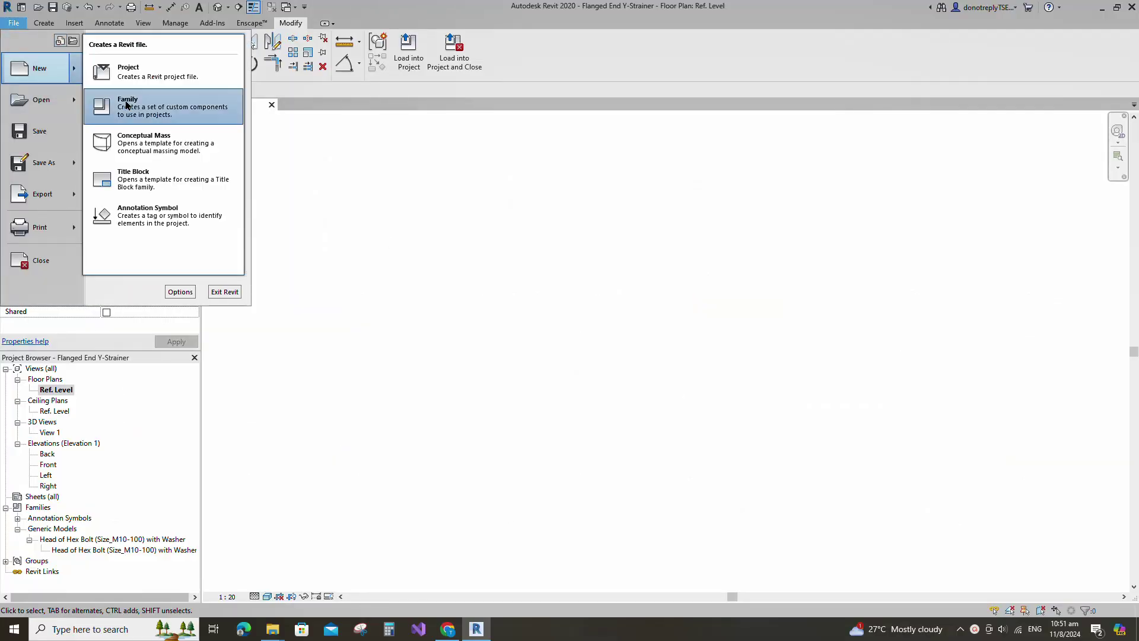
left_click(113, 107)
scroll(534, 226, "down", 8)
left_click(475, 201)
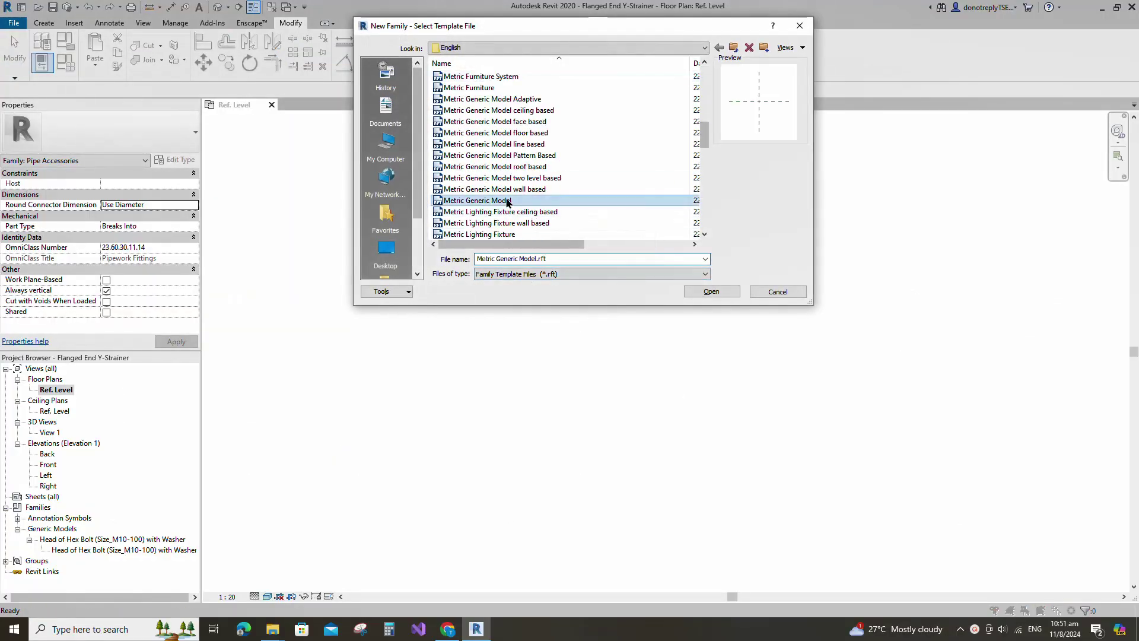
left_click(712, 291)
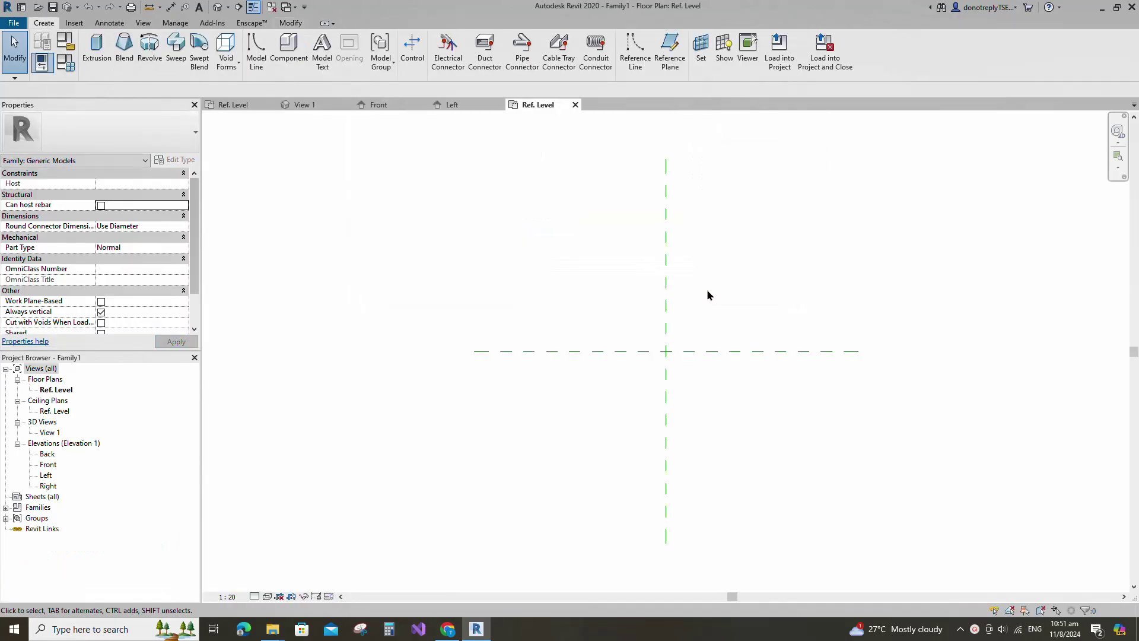
Set the family category to Pipe Accessories and its part type to Breaks Into.
left_click(69, 40)
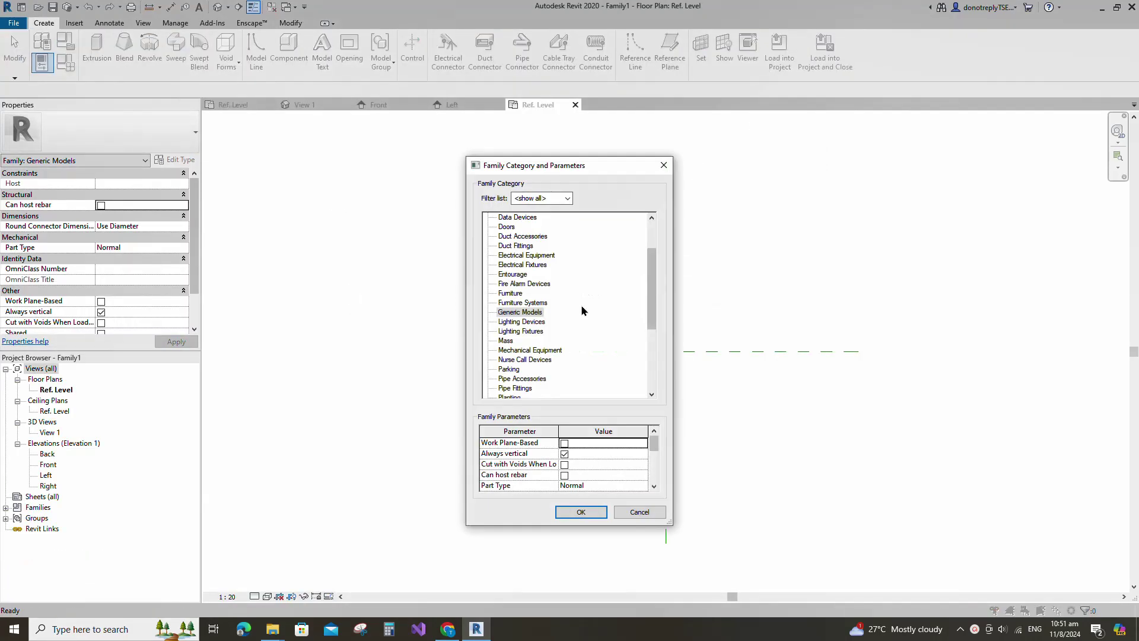
scroll(581, 305, "down", 2)
left_click(530, 342)
left_click(642, 476)
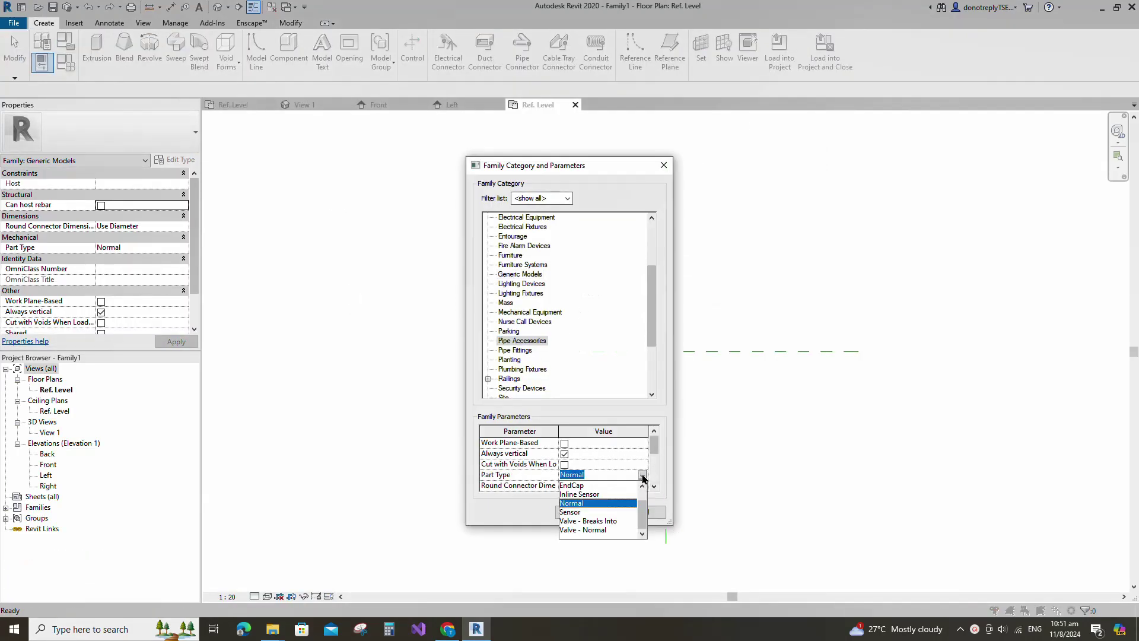
scroll(600, 527, "down", 1)
left_click(599, 512)
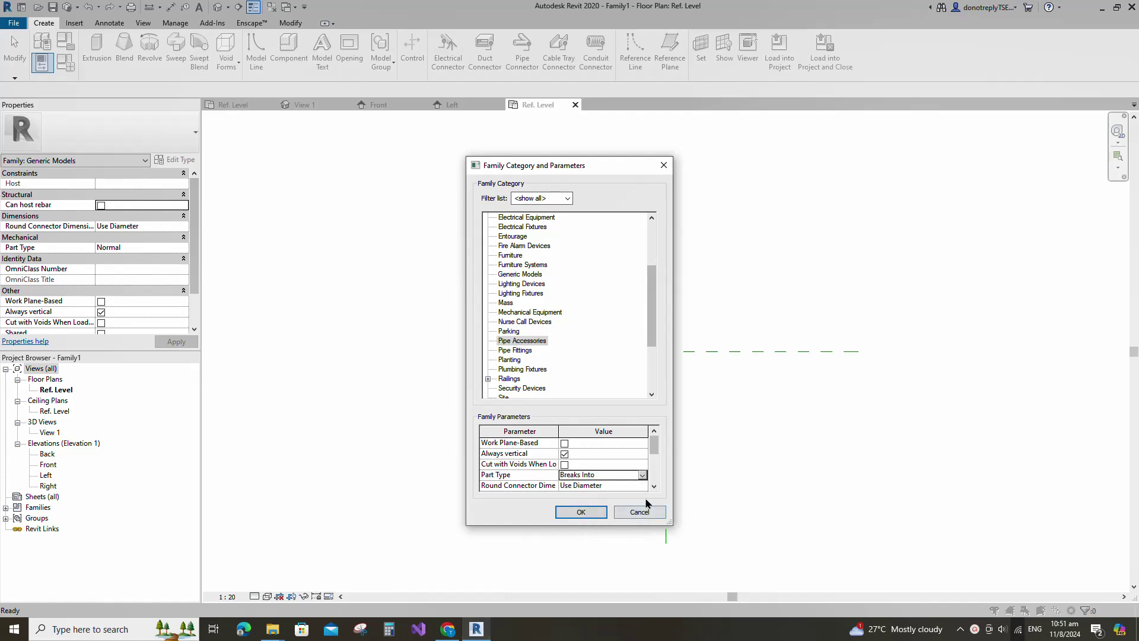
Assign OmniClass number 23.60.30.11.14 - Pipework Fittings and accept the family category settings.
scroll(585, 468, "down", 2)
left_click(645, 480)
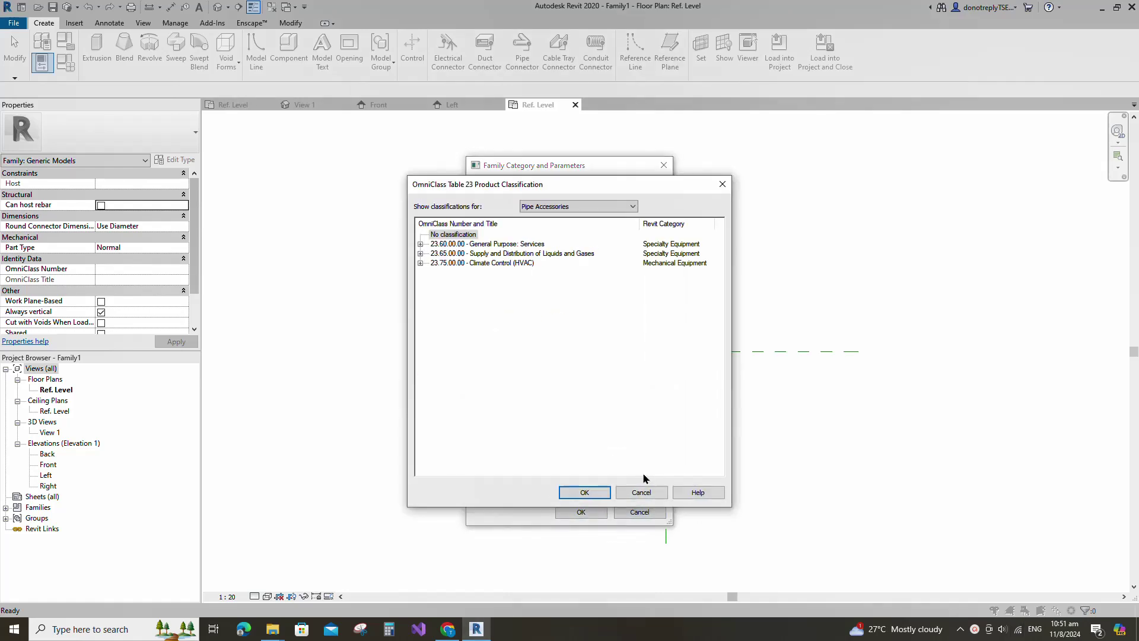
left_click(420, 245)
left_click(432, 262)
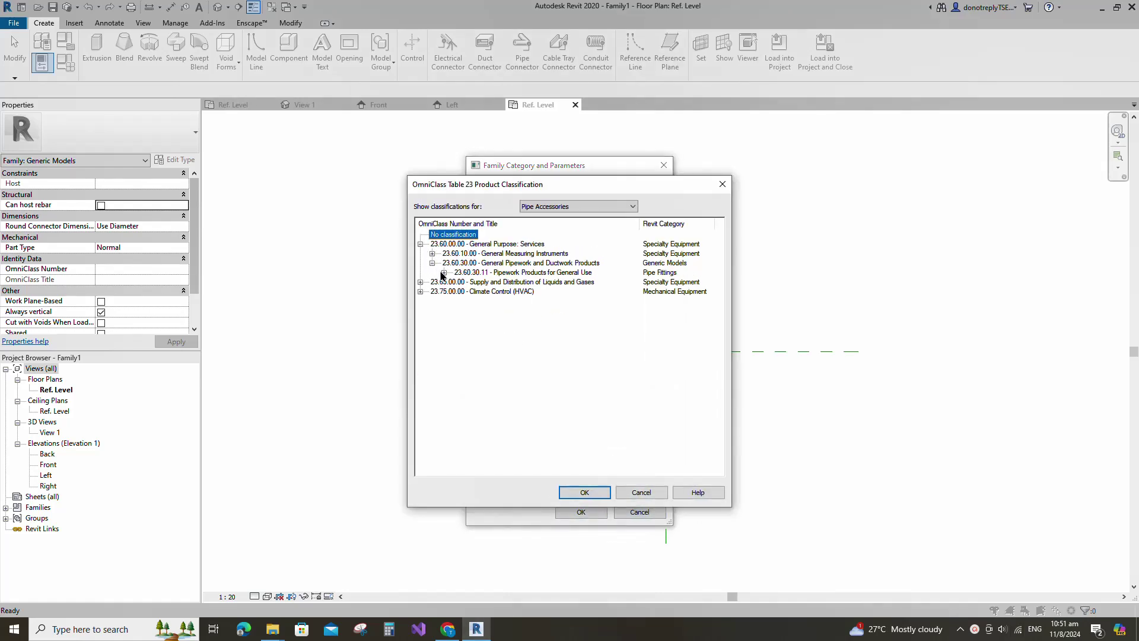
left_click(444, 274)
left_click(514, 282)
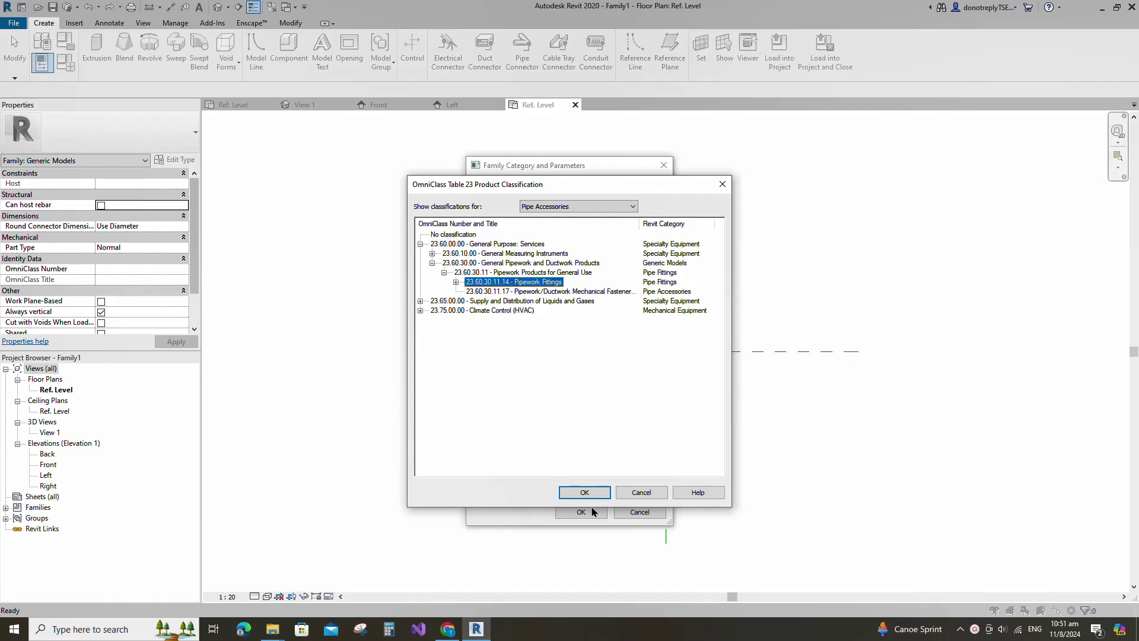
left_click(585, 493)
left_click(567, 513)
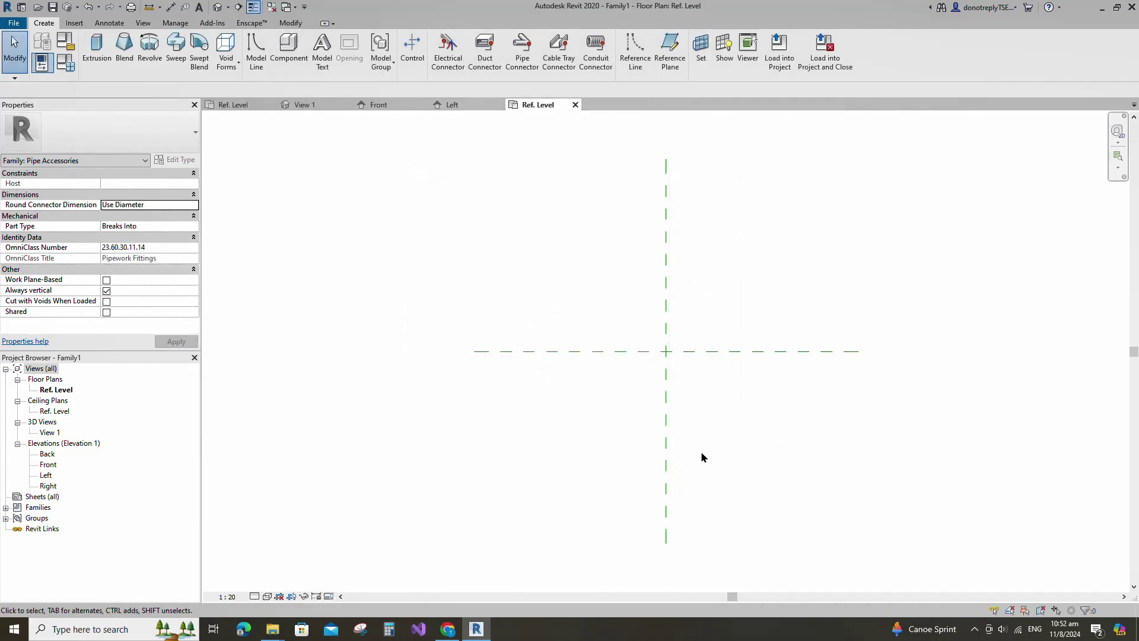
Place reference planes 50 mm on either side of the Center (Front/Back) plane in the Ref. Level plan.
left_click(633, 356)
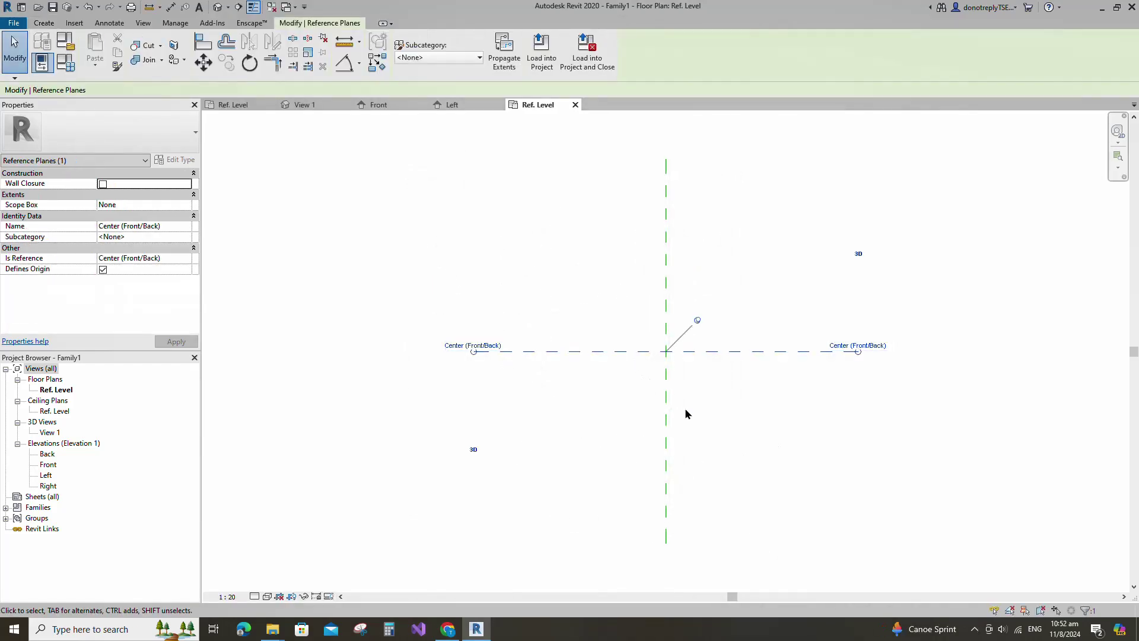
key("r")
key("p")
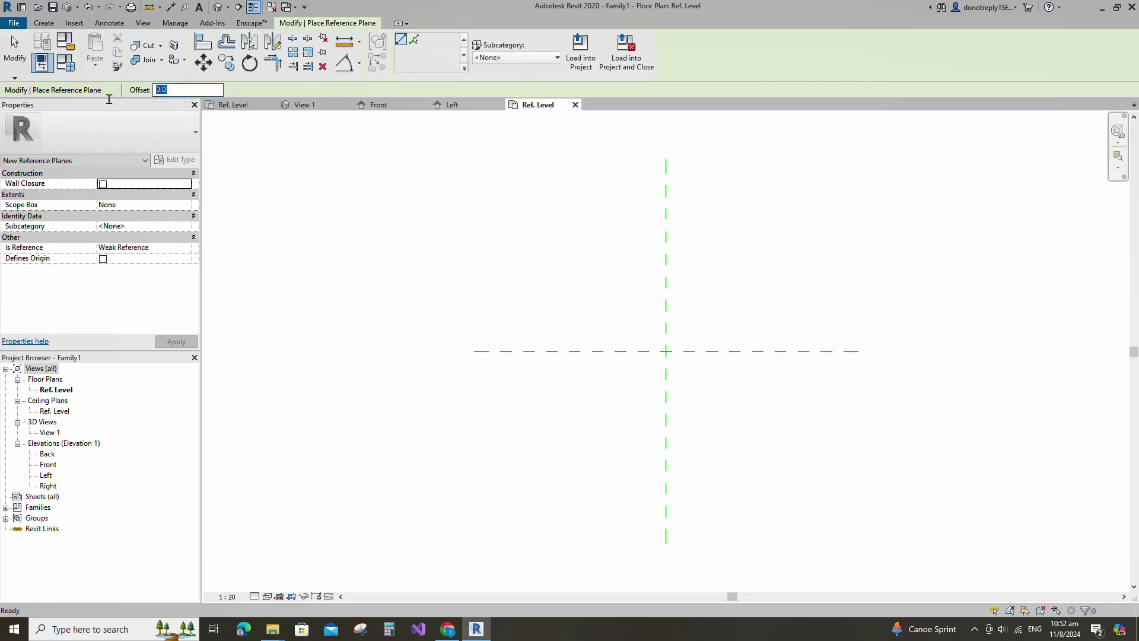
left_click(414, 40)
scroll(652, 378, "up", 1)
left_click(644, 299)
Dimension the center plane and its two 50 mm offset planes in one string and make the spacing equal.
left_click(359, 64)
left_click(372, 83)
scroll(560, 302, "down", 1)
left_click(541, 291)
left_click(540, 276)
left_click(543, 305)
left_click(566, 333)
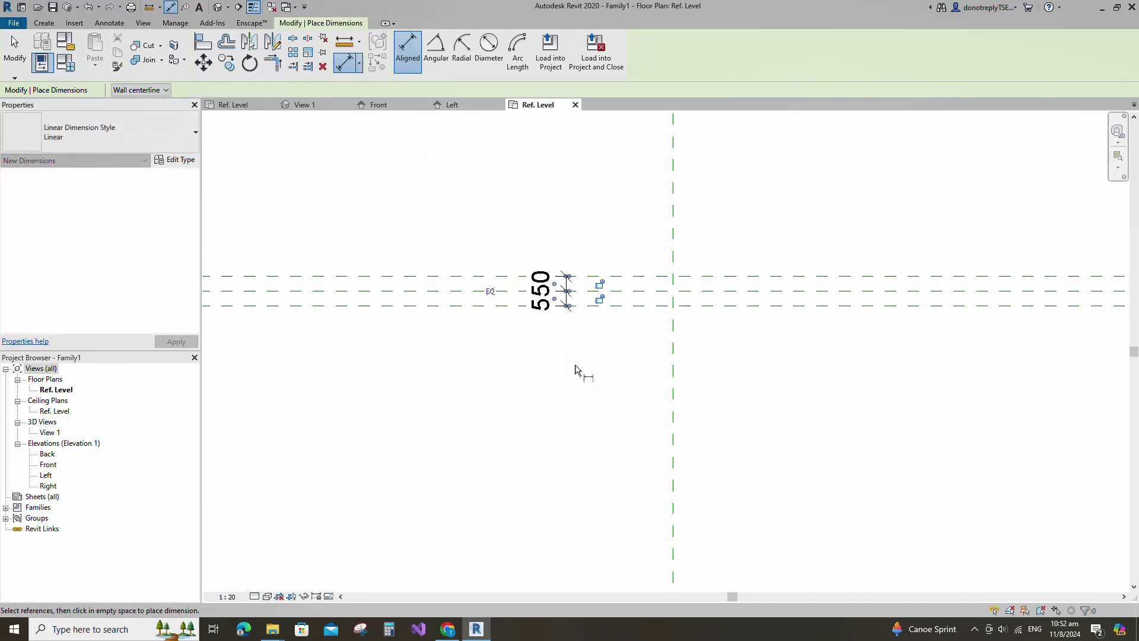
left_click(490, 291)
Add an overall dimension between the two planes offset 50 mm from the Center (Front/Back) plane.
left_click(487, 277)
left_click(489, 305)
left_click(490, 351)
key("Escape")
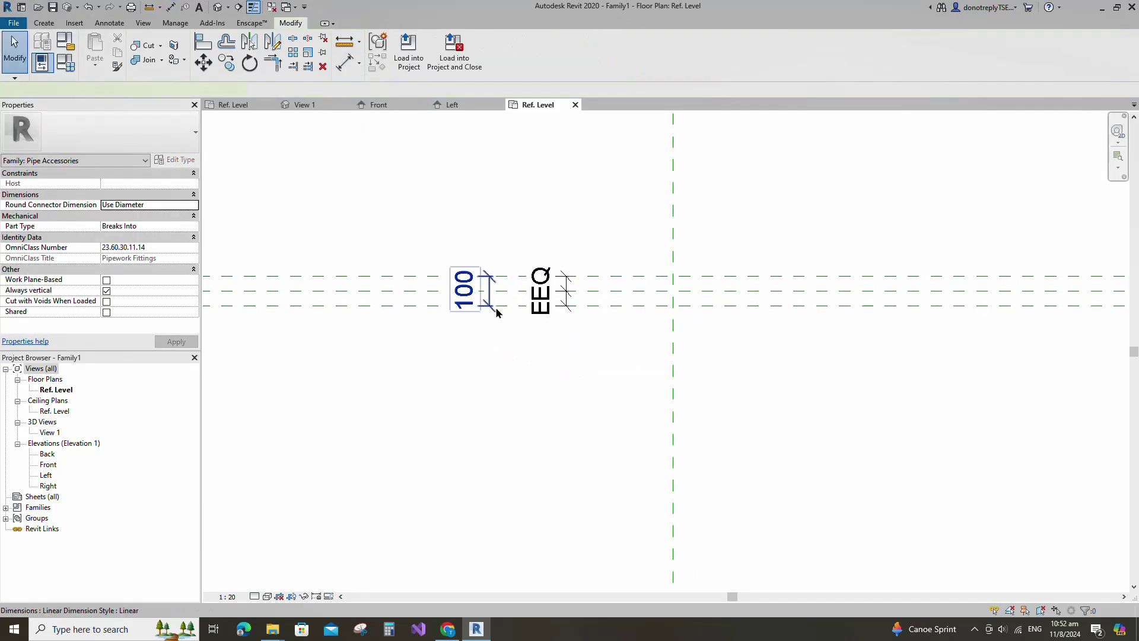
Label the overall 100 mm dimension with a new instance family parameter named Nominal Diameter.
left_click(496, 313)
left_click(523, 292)
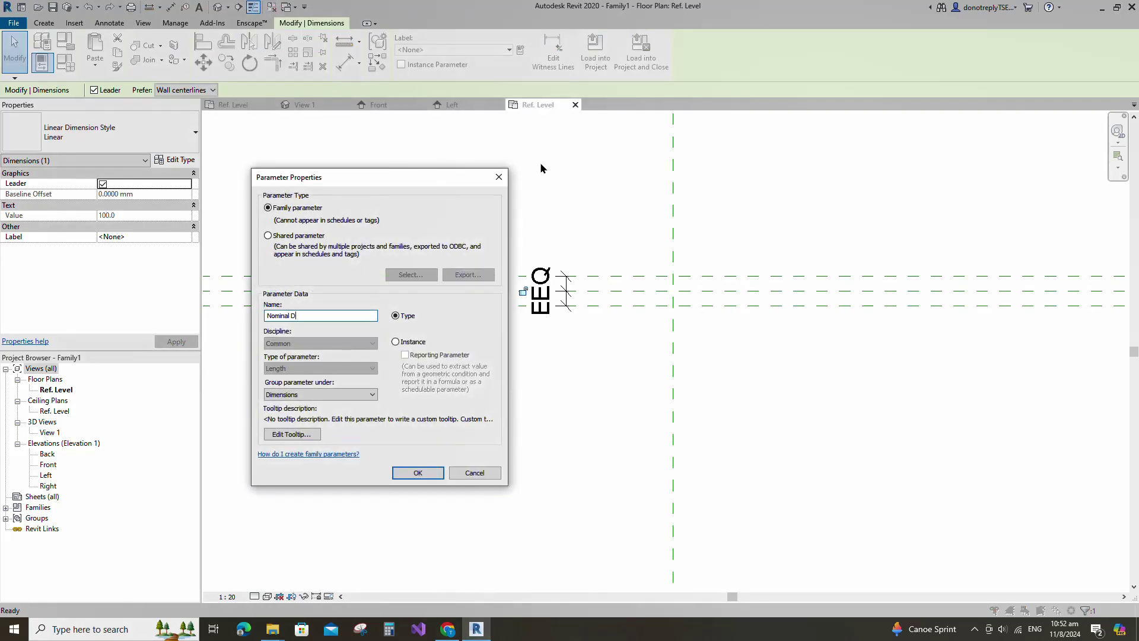
left_click(395, 342)
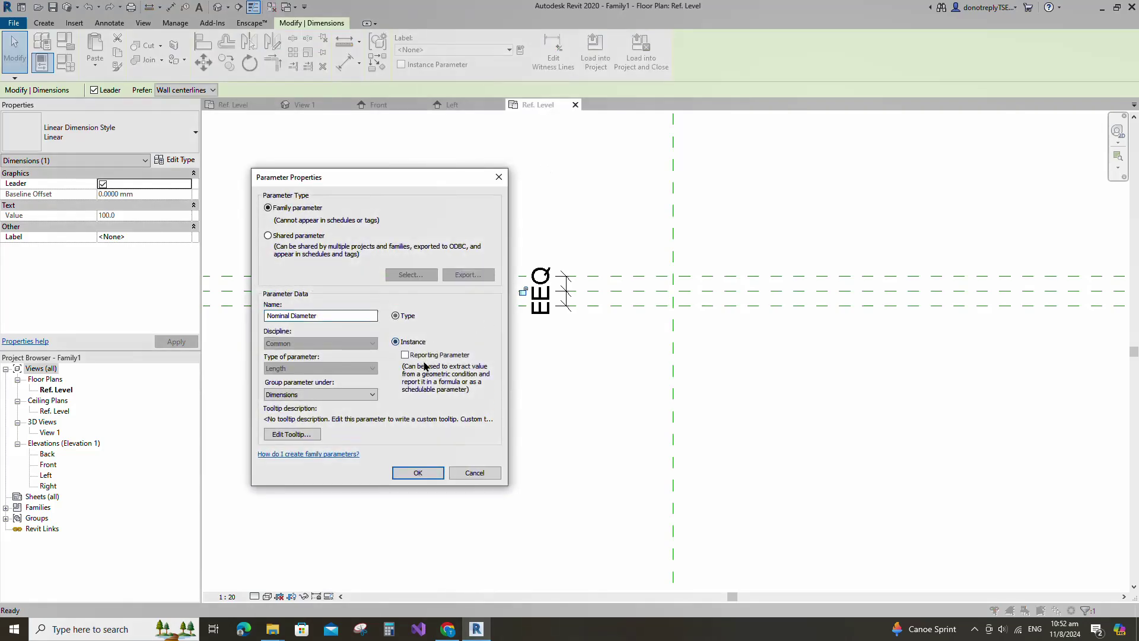
left_click(418, 472)
left_click(582, 389)
Place reference planes 78 mm on either side of the Center (Front/Back) plane.
key("r")
key("p")
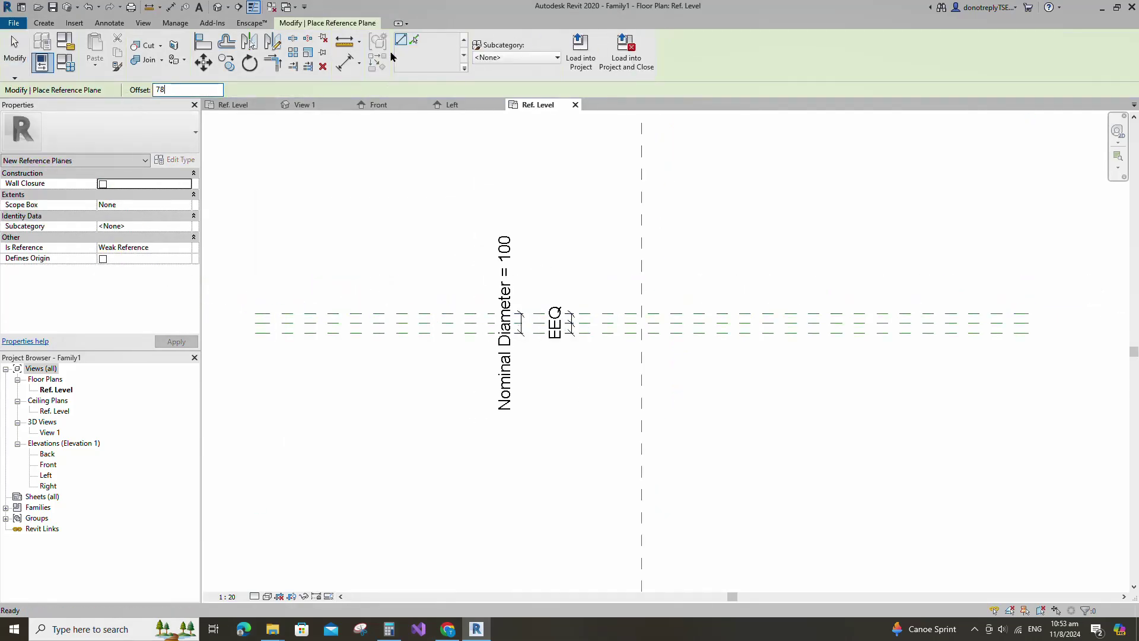
left_click(414, 43)
scroll(453, 320, "up", 1)
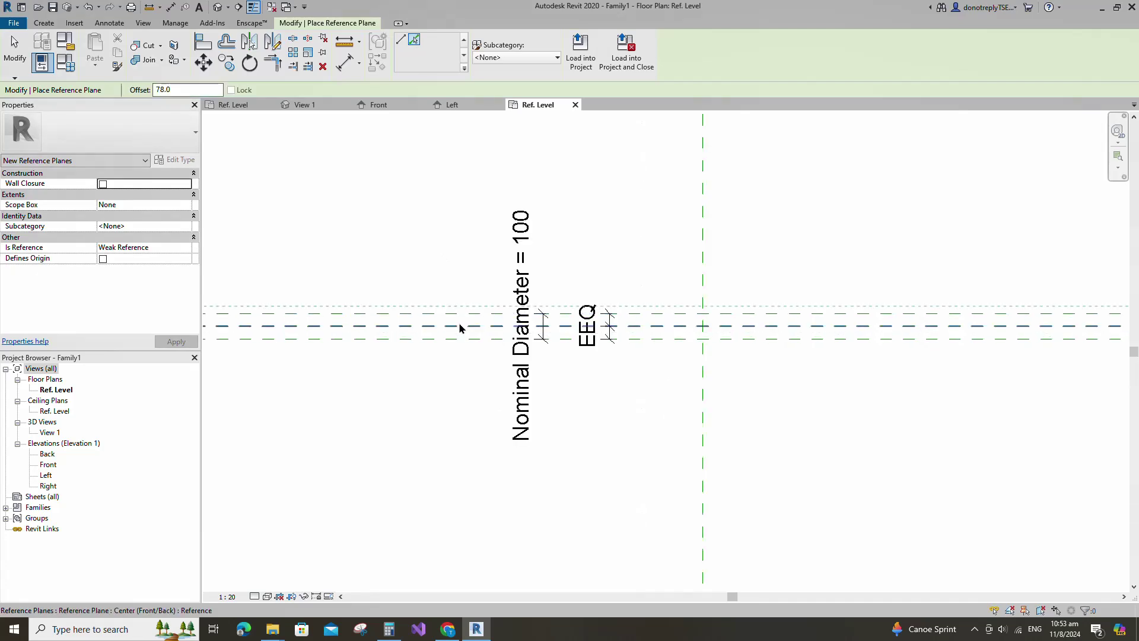
Dimension the 78 mm offset planes together with the center plane and make the spacing equal.
key("d")
key("i")
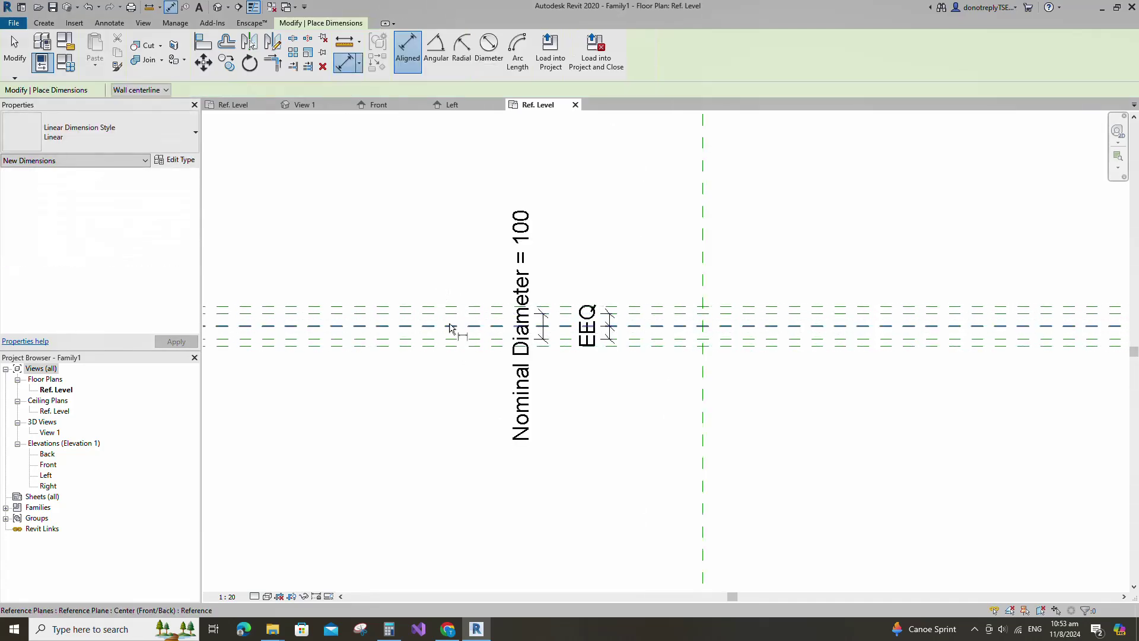
left_click(449, 326)
left_click(454, 308)
left_click(458, 343)
left_click(469, 398)
left_click(406, 328)
Add an overall dimension between the two planes offset 78 mm from the center plane.
left_click(414, 307)
left_click(410, 346)
left_click(388, 377)
key("Escape")
key("Escape")
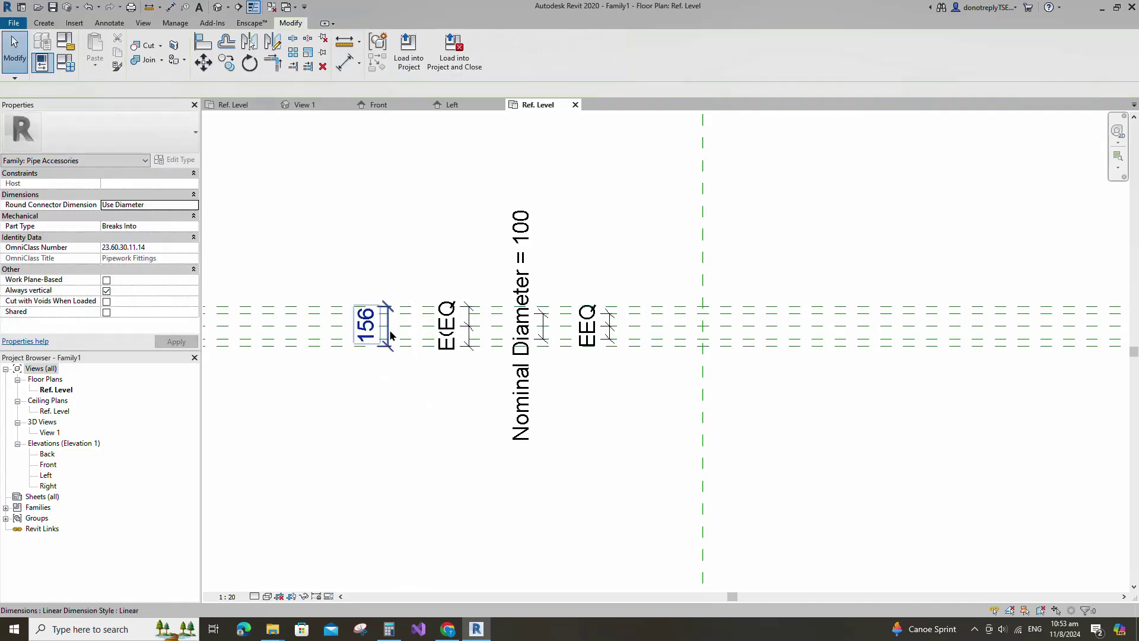
Label the overall 156 mm dimension with a new instance parameter D2, choosing the group it is listed under.
left_click(390, 336)
left_click(520, 50)
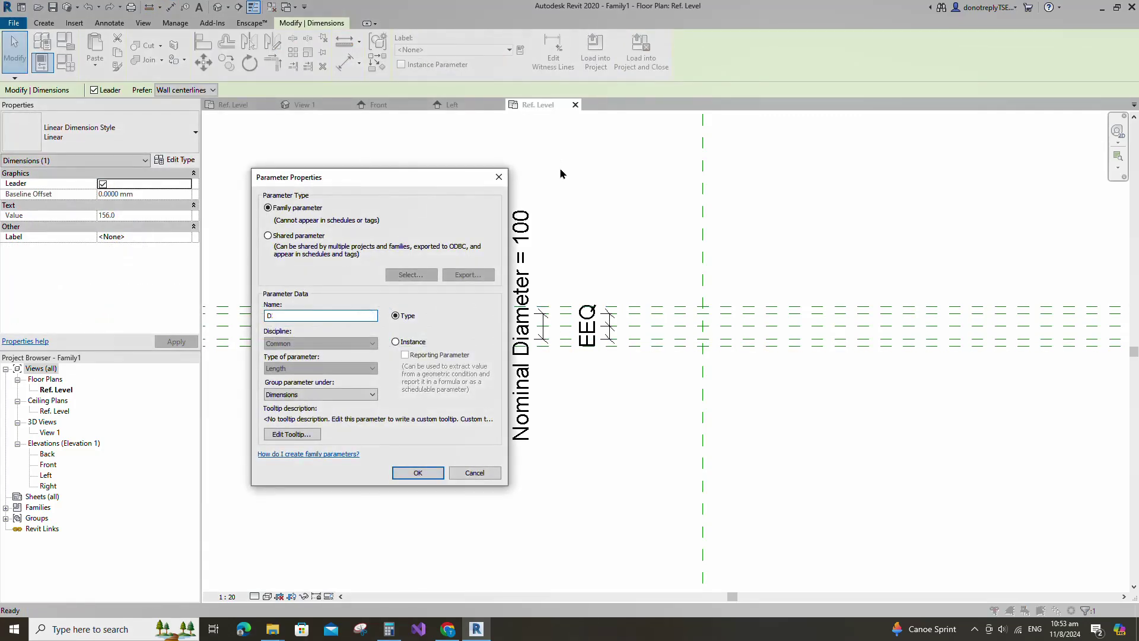
left_click(321, 394)
scroll(308, 463, "up", 2)
left_click(297, 427)
left_click(395, 342)
left_click(418, 473)
left_click(590, 466)
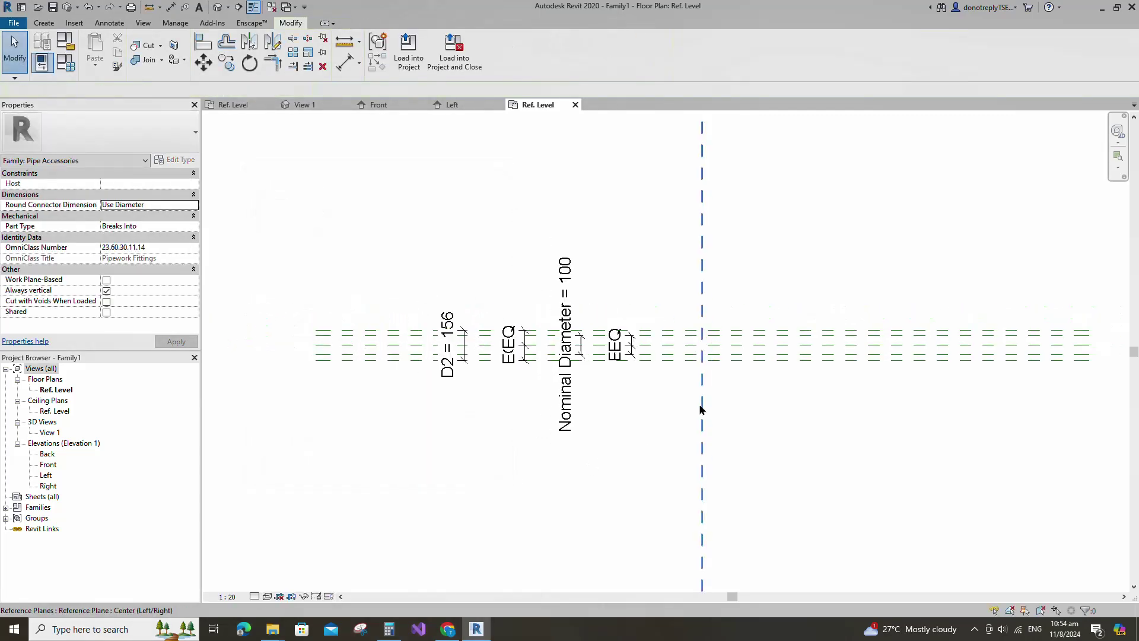
Place reference planes 110 mm on either side of the Center (Front/Back) plane.
left_click(379, 349)
left_click(377, 63)
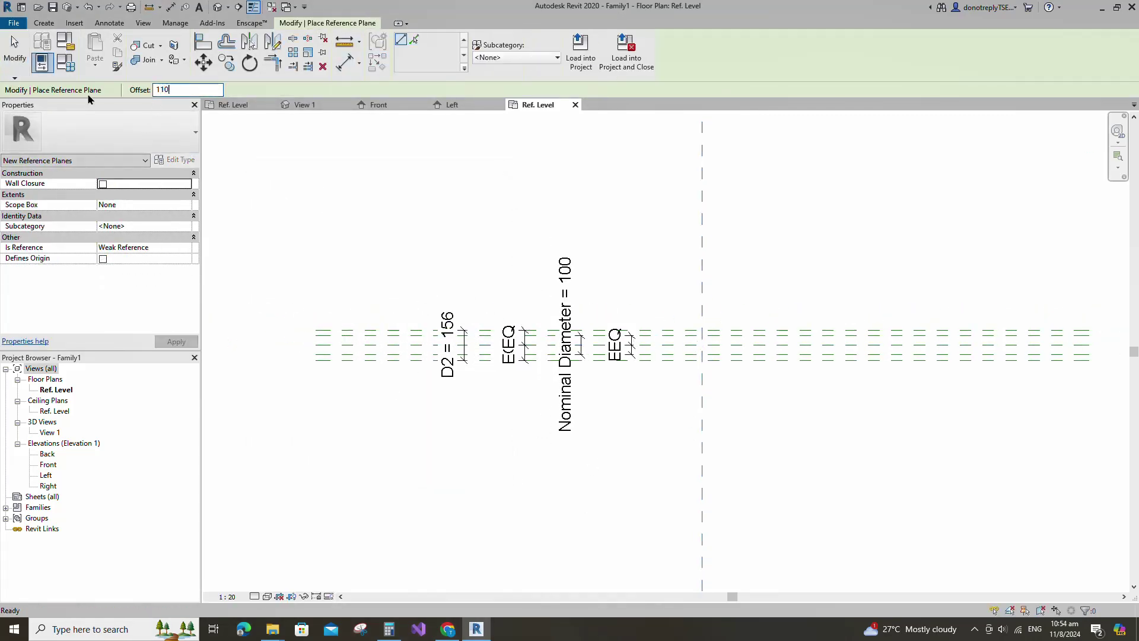
key("Return")
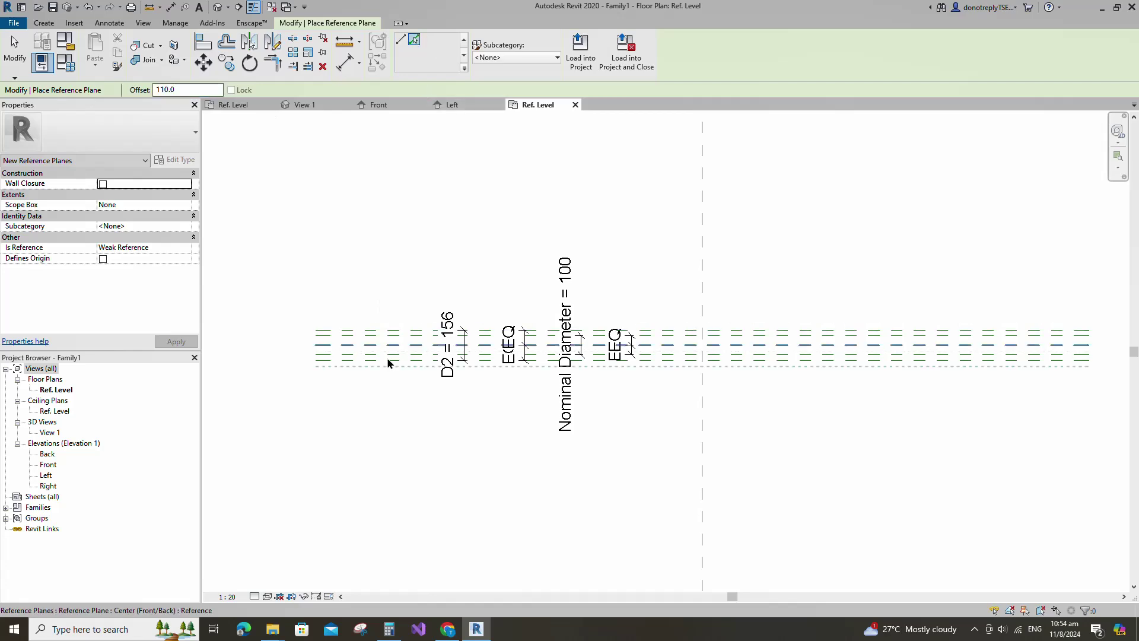
scroll(387, 332, "up", 2)
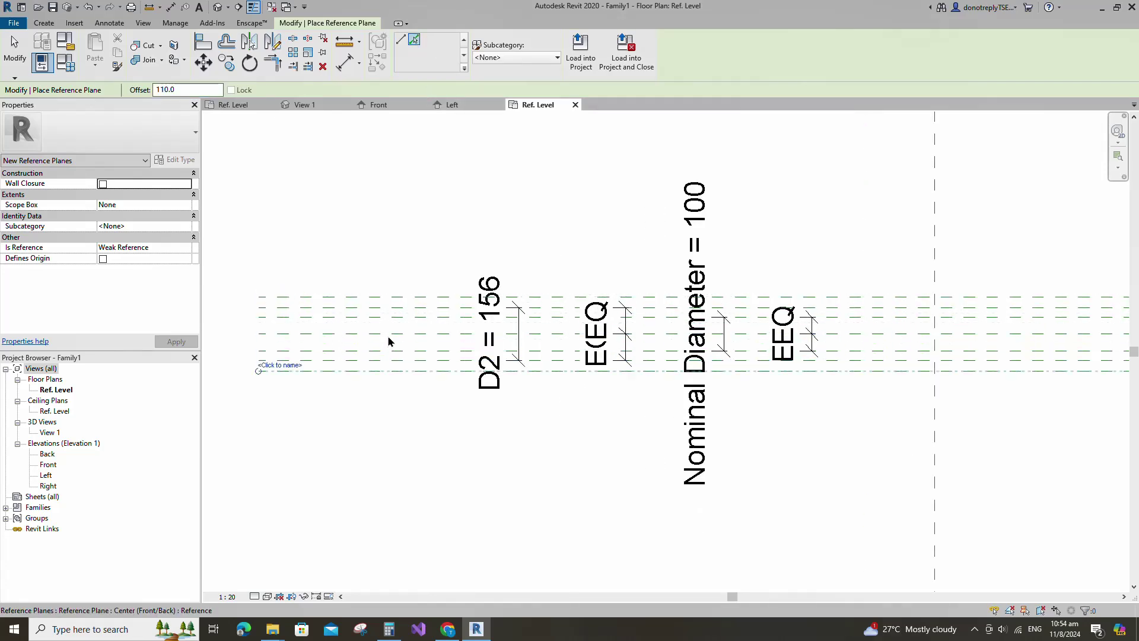
left_click(387, 343)
Dimension the 110 mm offset planes together with the center plane and make the spacing equal.
left_click(346, 63)
left_click(424, 334)
left_click(425, 297)
left_click(427, 371)
left_click(435, 404)
left_click(371, 334)
Add an overall dimension between the two outermost planes offset 110 mm from the center plane.
left_click(347, 297)
left_click(348, 371)
left_click(333, 428)
key("Escape")
key("Escape")
Label the overall 220 mm dimension with a new instance parameter D, choosing the group it is listed under.
left_click(336, 356)
left_click(520, 50)
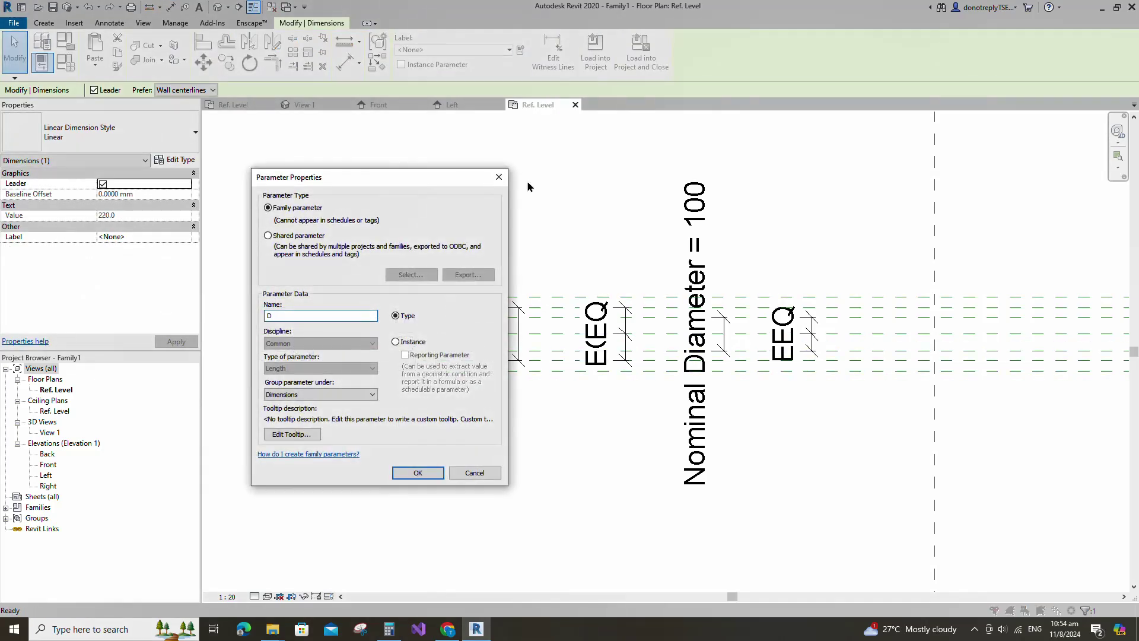
left_click(321, 395)
left_click(291, 409)
left_click(395, 341)
left_click(418, 473)
Draw a vertical reference plane offset 70 mm to the left of the Center (Left/Right) plane.
scroll(598, 300, "down", 4)
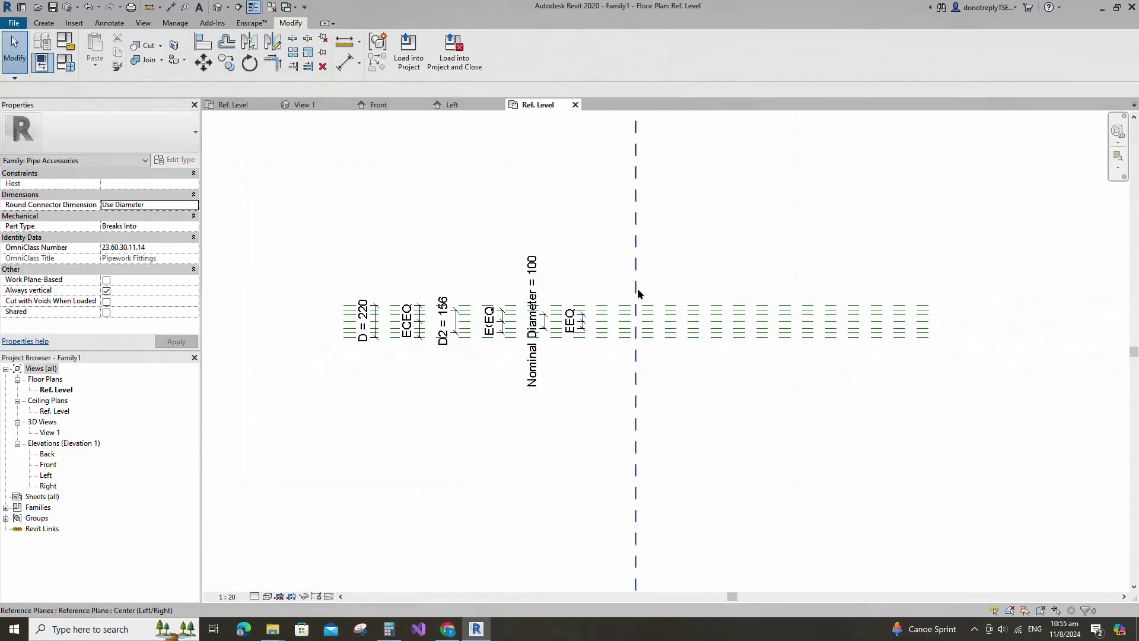
left_click(637, 292)
key("r")
key("p")
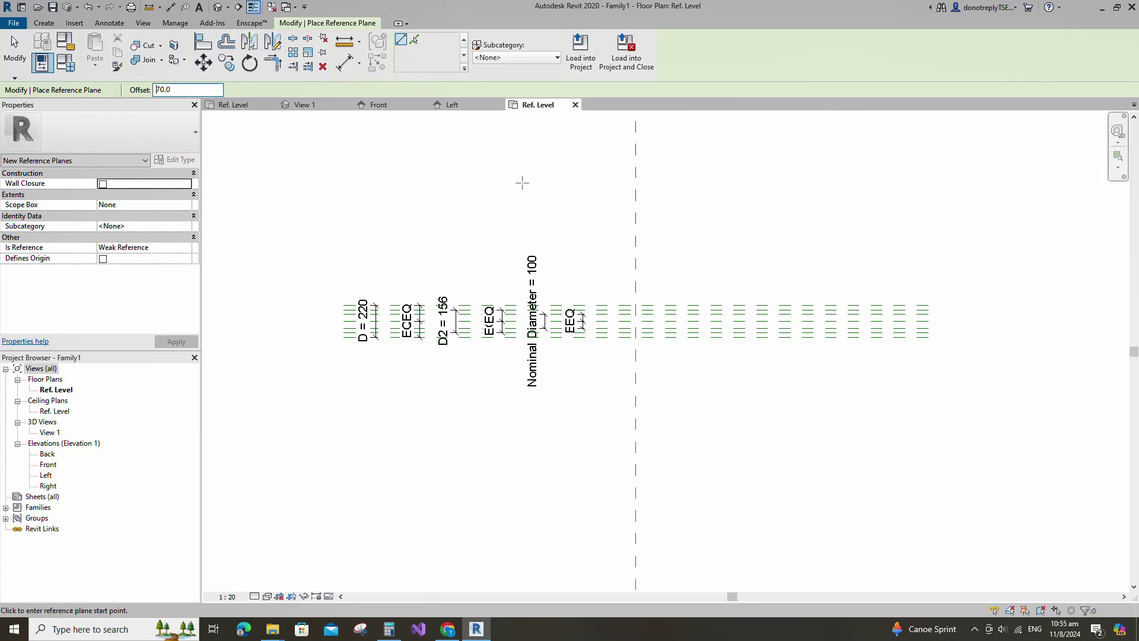
scroll(609, 401, "down", 1)
left_click(629, 480)
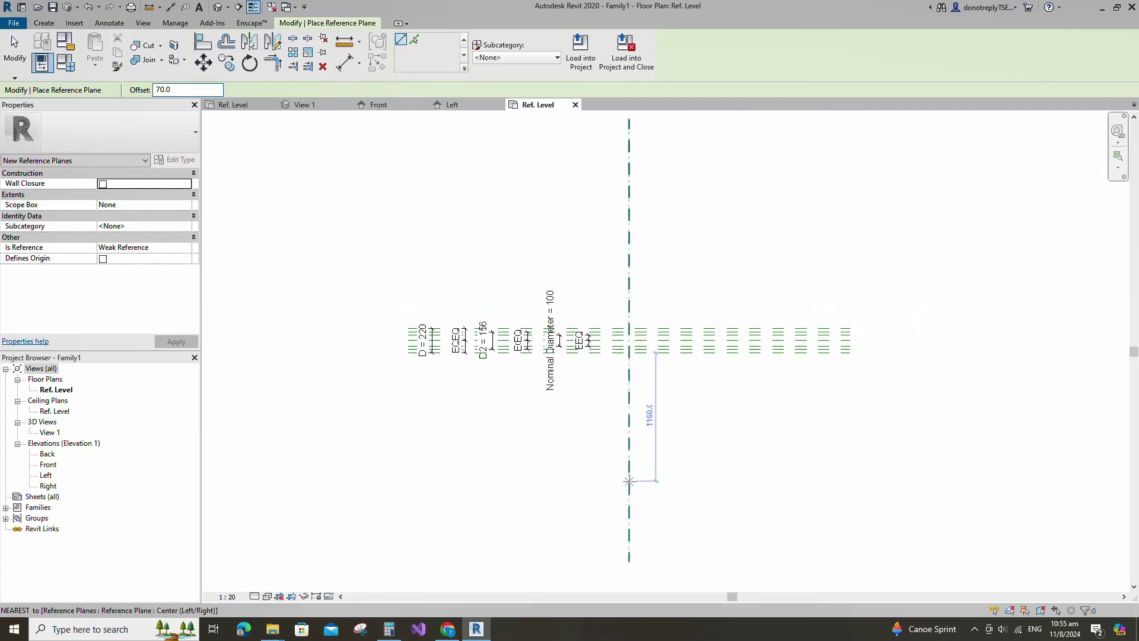
left_click(629, 191)
Dimension the distance between the Center (Left/Right) plane and the new vertical plane, near their upper ends.
key("d")
key("i")
left_click(629, 196)
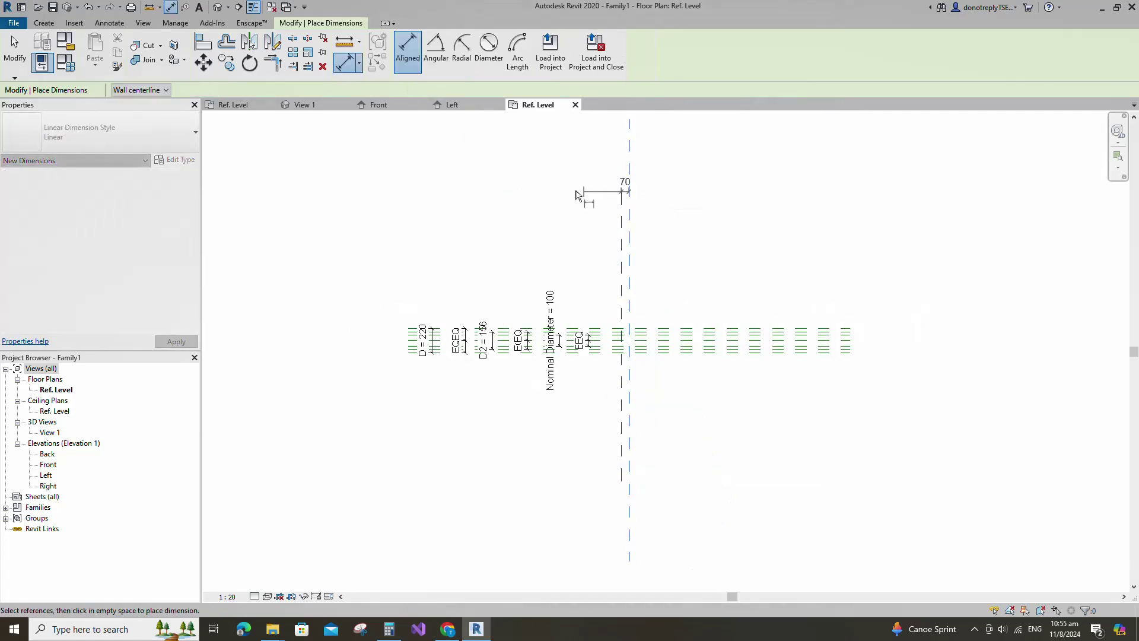
left_click(621, 193)
left_click(644, 189)
key("Escape")
scroll(648, 195, "up", 1)
key("Escape")
key("Escape")
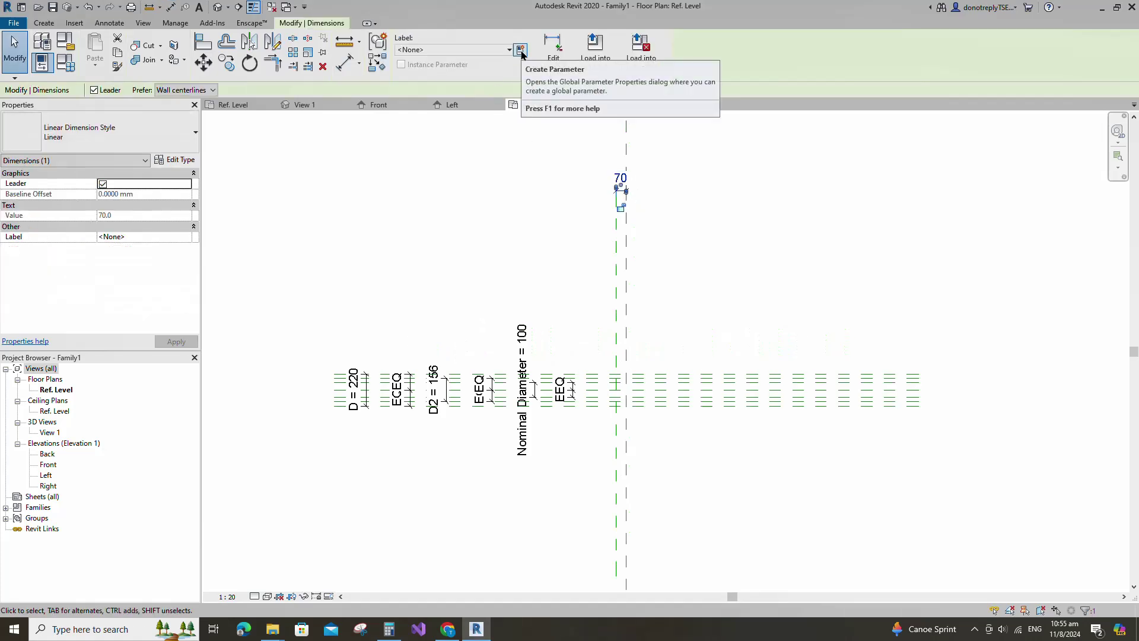
Label the 70 mm dimension with a new instance parameter L1, choosing the group it is listed under.
left_click(520, 50)
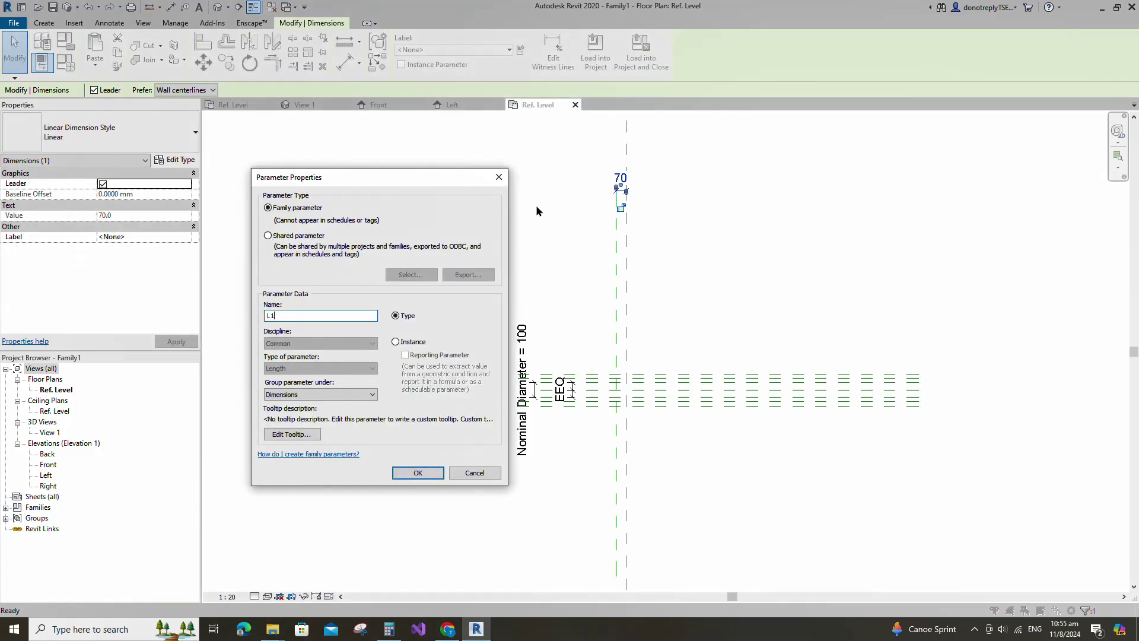
left_click(320, 394)
left_click(296, 433)
left_click(395, 342)
left_click(412, 473)
Add a vertical reference plane offset 350 mm to the right of the L1 reference plane.
left_click(617, 273)
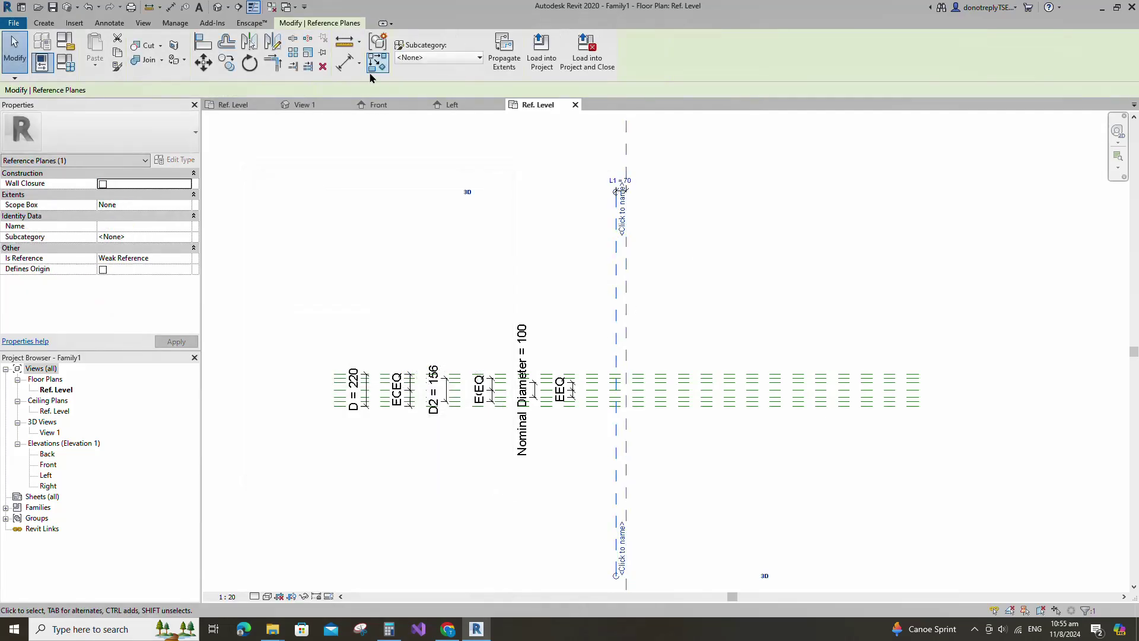
key("r")
key("p")
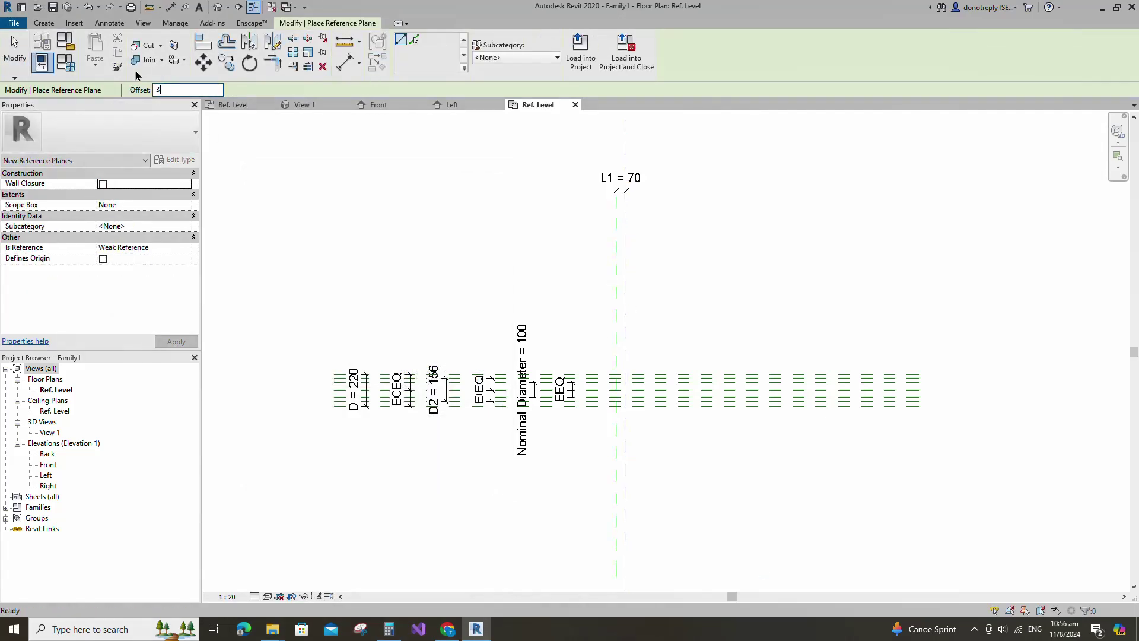
left_click(414, 39)
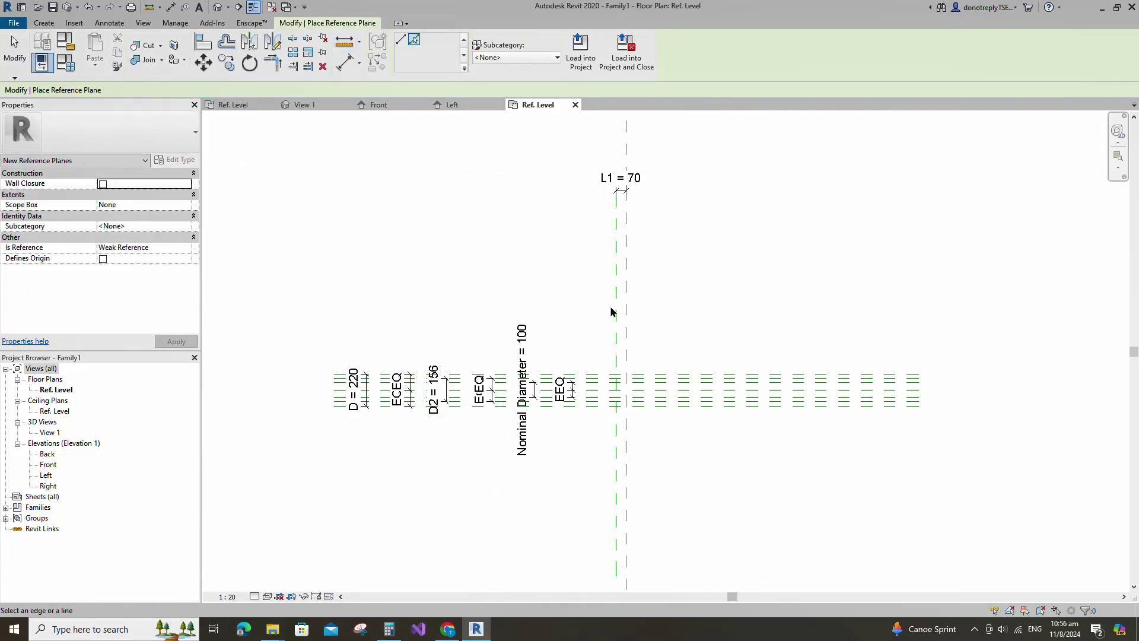
left_click(615, 288)
Dimension the distance between the L1 plane and the new rightmost vertical plane, placing it above the L1 dimension.
key("d")
key("i")
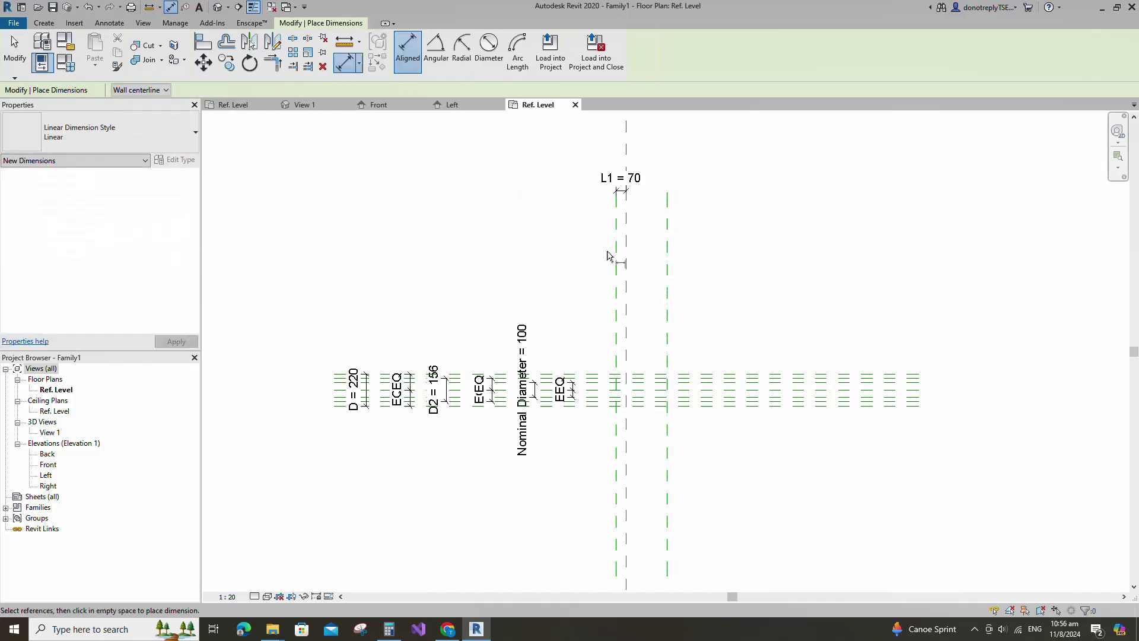
left_click(616, 246)
left_click(667, 247)
scroll(707, 167, "up", 1)
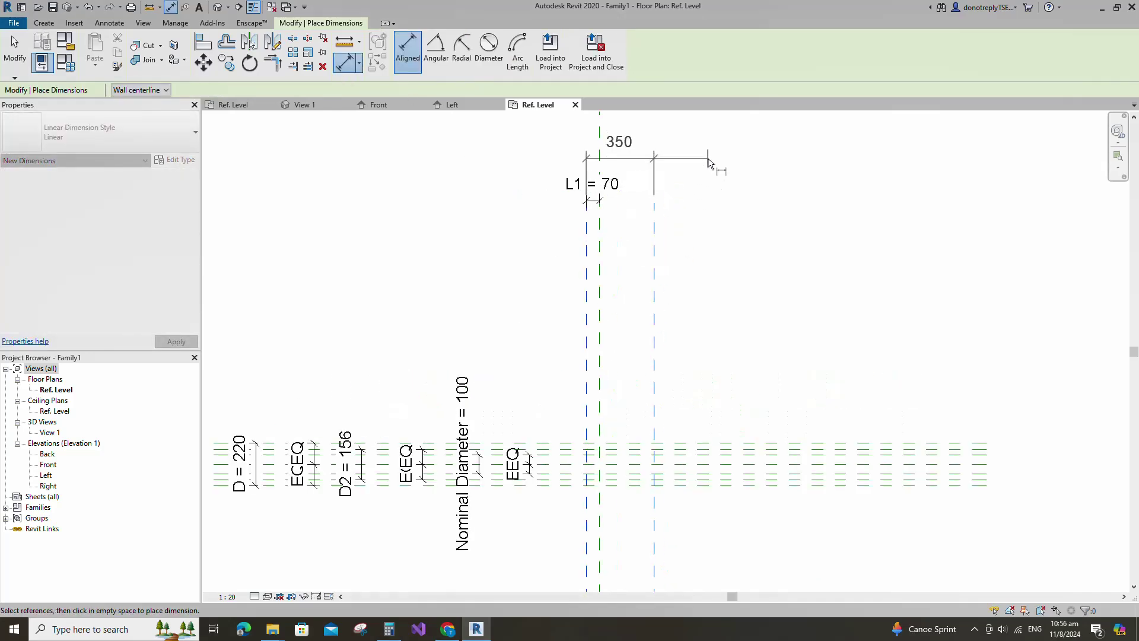
left_click(709, 158)
key("Escape")
key("Escape")
Label the overall 350 mm dimension with a new instance parameter L, choosing the group it is listed under.
left_click(619, 144)
left_click(520, 50)
type("L")
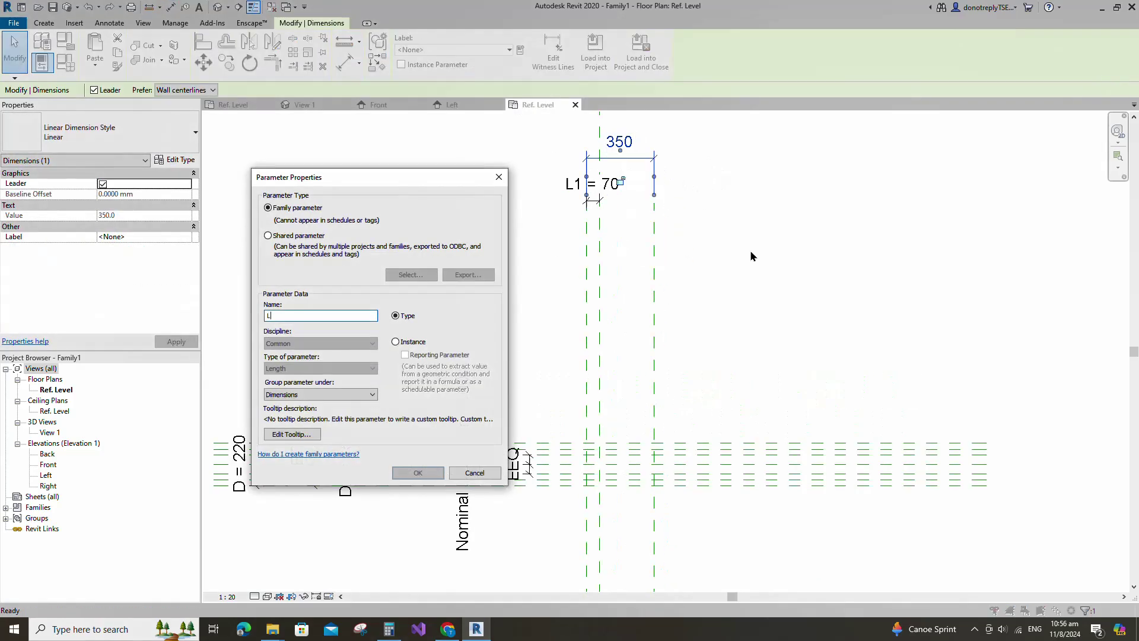
left_click(327, 397)
left_click(291, 424)
left_click(398, 342)
left_click(418, 473)
left_click(761, 325)
scroll(596, 298, "down", 1)
middle_click_drag(596, 297, 610, 259)
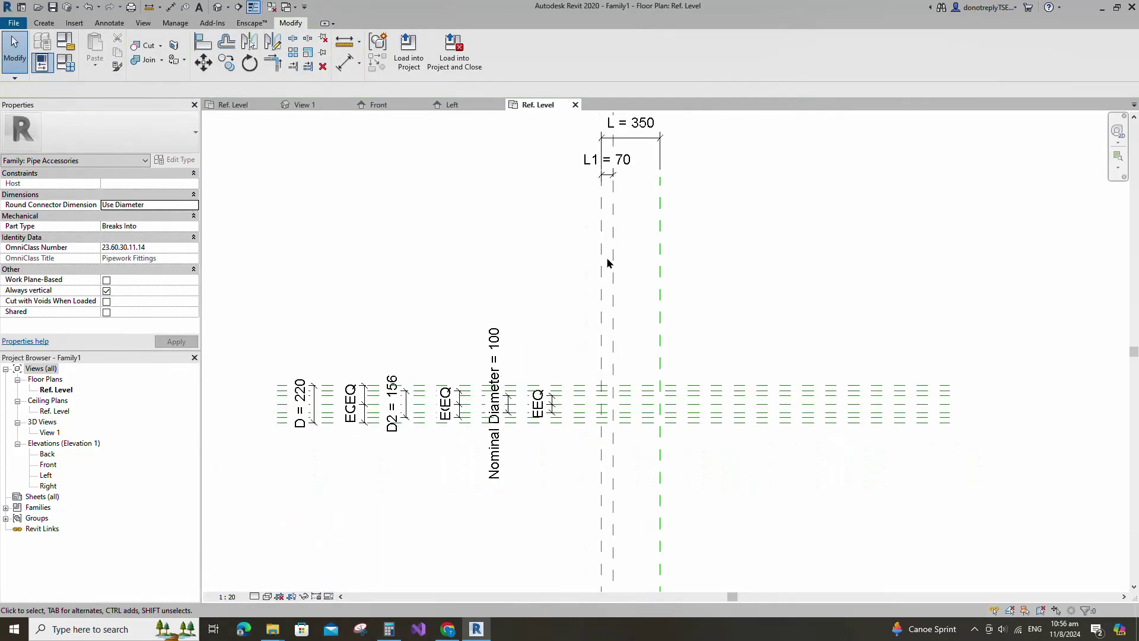
Draw a vertical reference plane offset 117 mm to the right of the Center (Left/Right) plane.
key("r")
key("p")
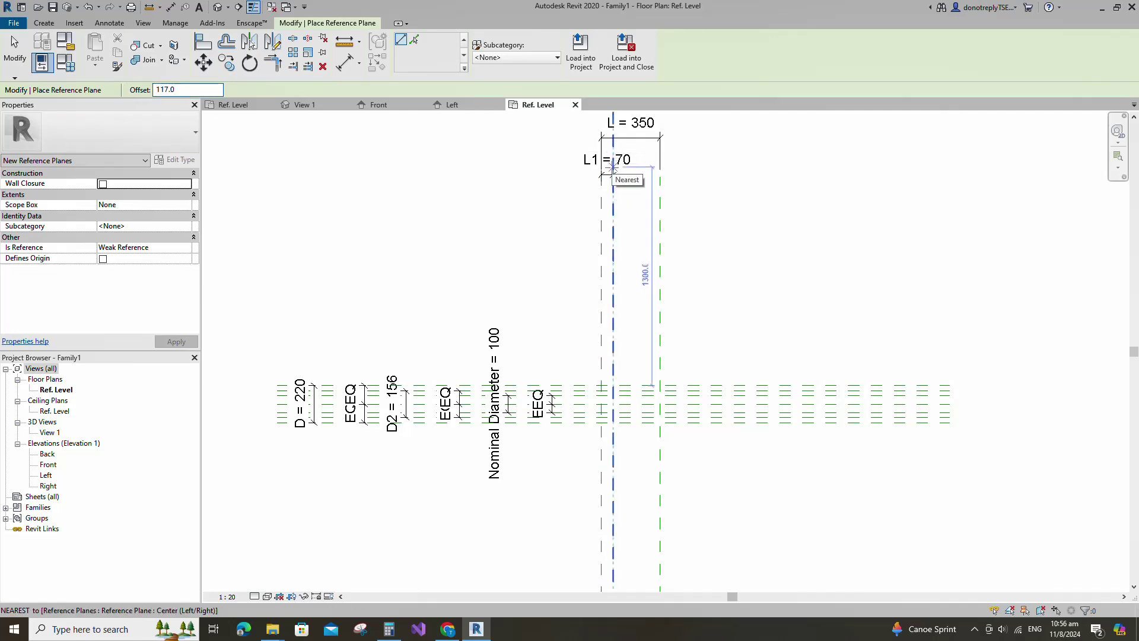
left_click(612, 168)
scroll(601, 310, "down", 1)
left_click(612, 577)
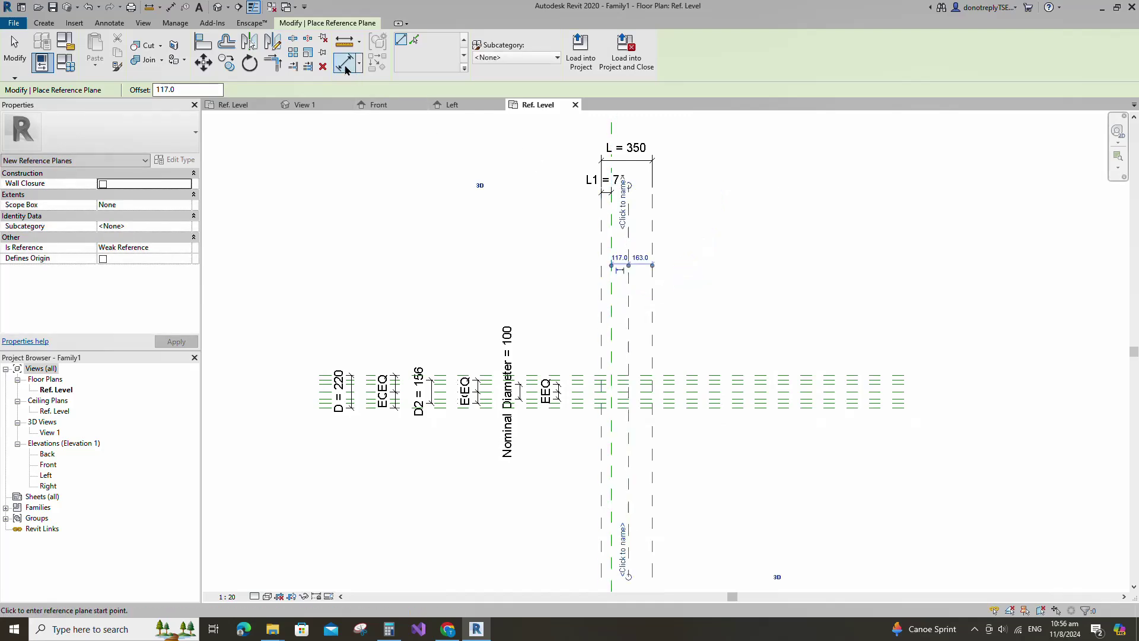
Dimension the distance from the Center (Left/Right) plane to the new plane on its right, below the L1 dimension.
left_click(351, 70)
left_click(613, 240)
left_click(628, 237)
left_click(697, 221)
key("Escape")
key("Escape")
Label the 117 mm dimension with a new instance parameter L2, choosing the group it is listed under.
left_click(626, 220)
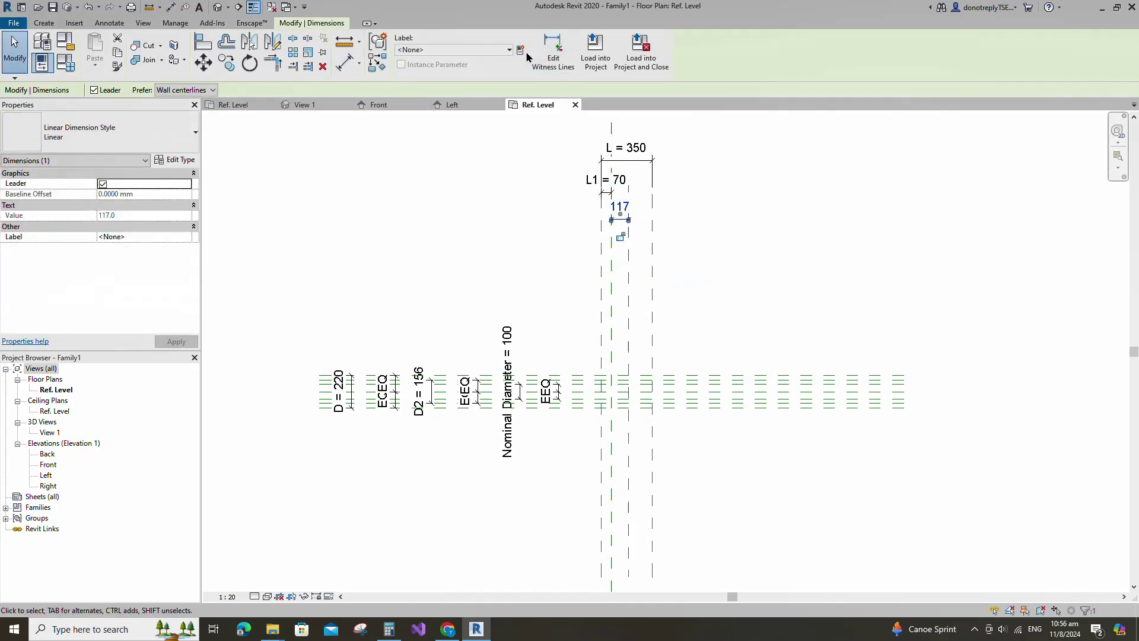
left_click(521, 51)
left_click(321, 395)
left_click(308, 429)
left_click(395, 341)
left_click(418, 473)
left_click(783, 497)
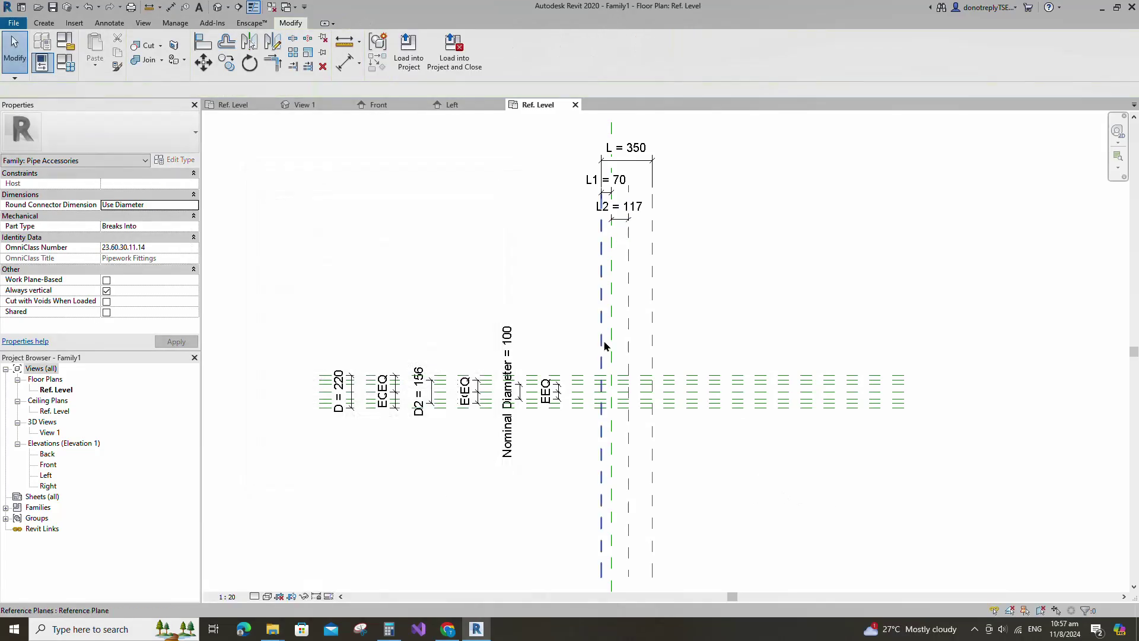
Add two vertical reference planes, each offset 19 mm inward from one of the end planes of length L.
left_click(601, 346)
key("r")
key("p")
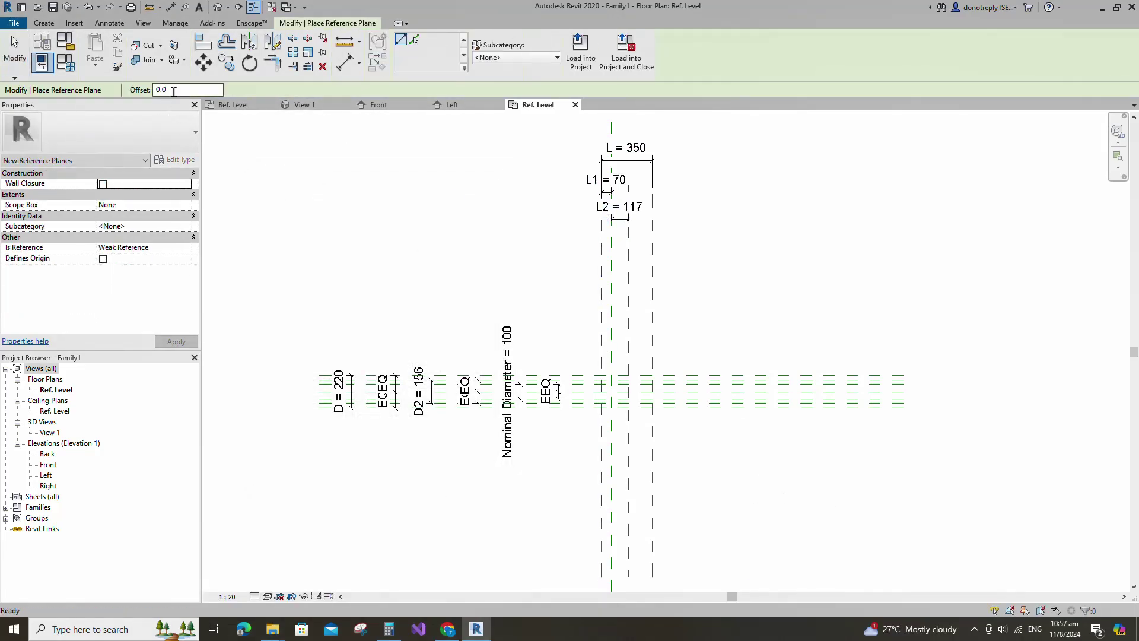
left_click(415, 39)
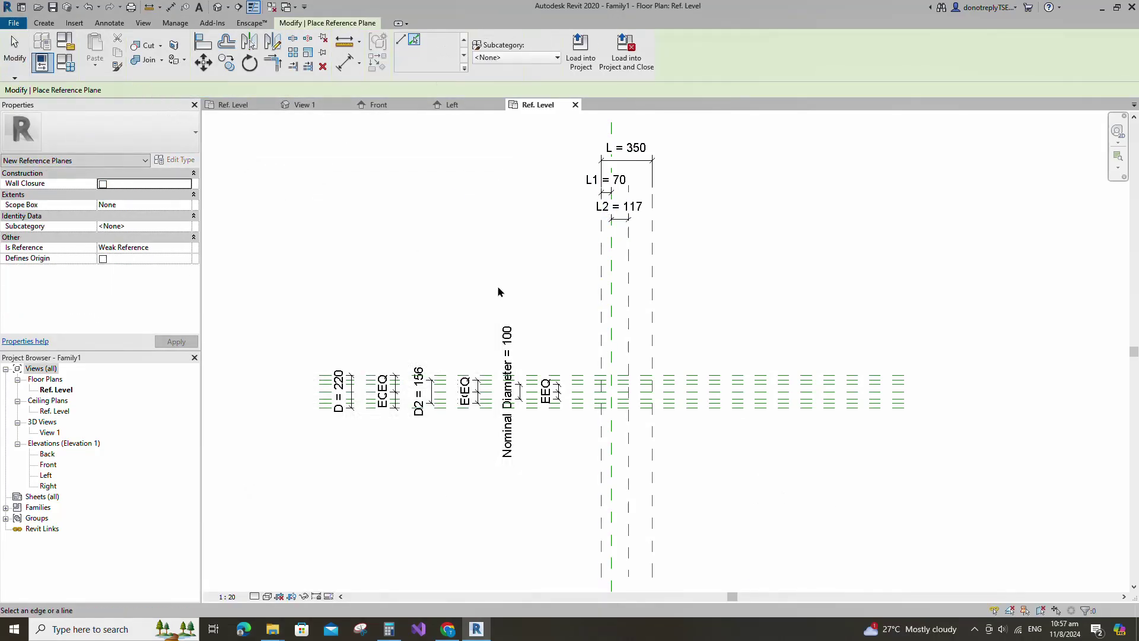
scroll(596, 308, "up", 3)
left_click(590, 306)
scroll(691, 307, "down", 5)
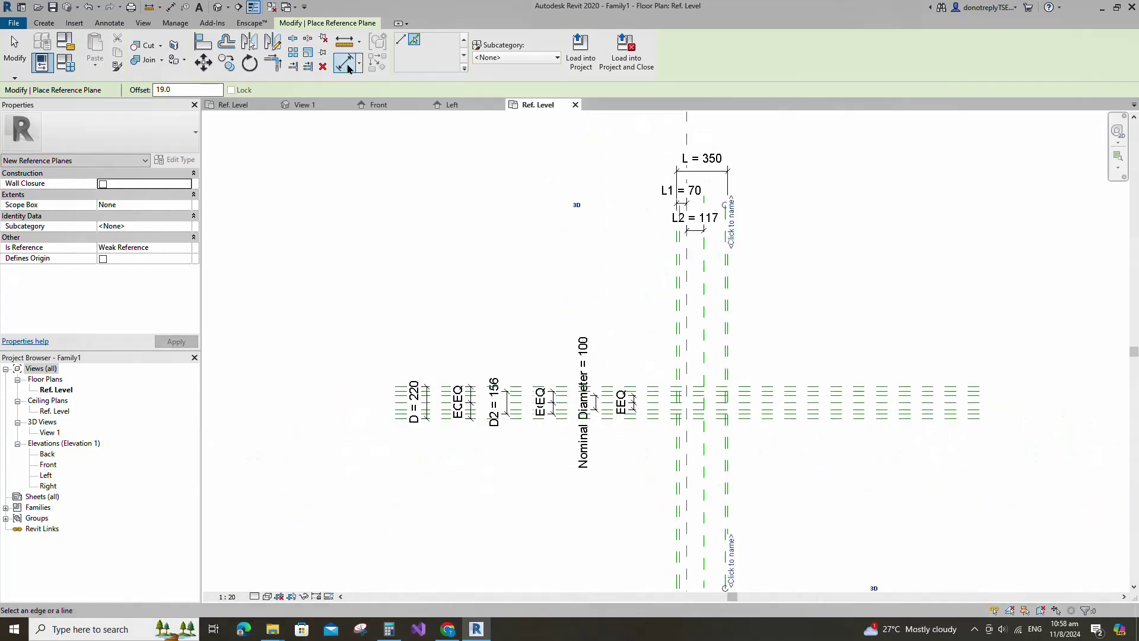
Dimension the gap between each end plane and its inner offset plane, below the L2 dimension.
key("d")
key("i")
left_click(678, 263)
scroll(680, 261, "up", 2)
left_click(679, 261)
left_click(653, 258)
left_click(748, 261)
left_click(752, 259)
left_click(801, 252)
key("Escape")
Label both 19 mm dimensions with a new instance parameter b, grouped under Constraints.
left_click(683, 252, "ctrl")
left_click(521, 50)
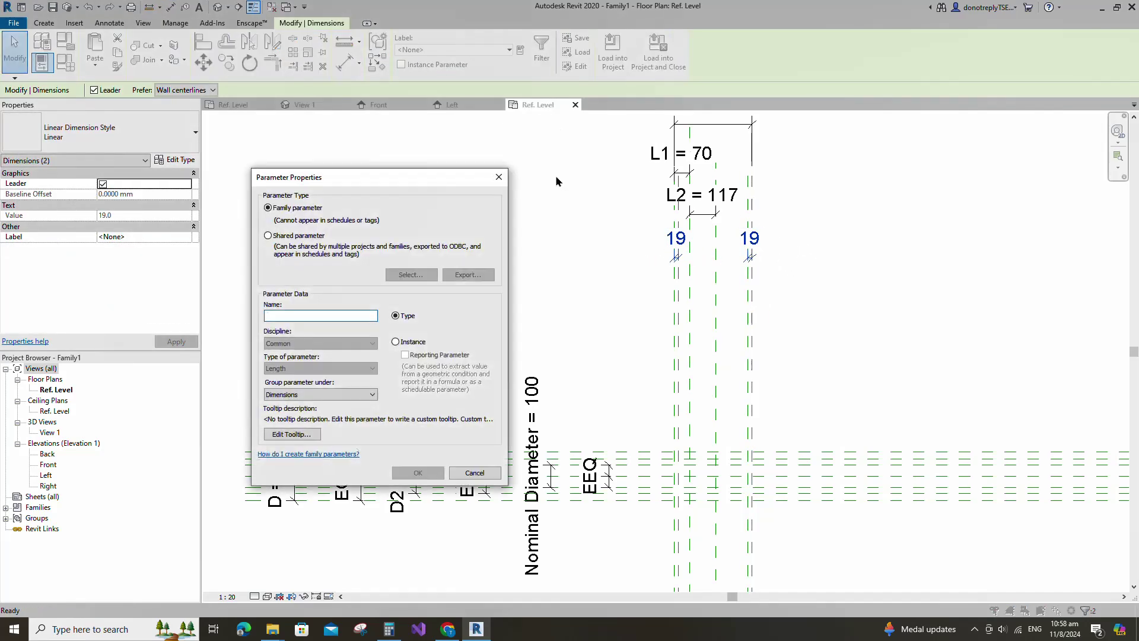
left_click(372, 394)
left_click(333, 436)
left_click(395, 342)
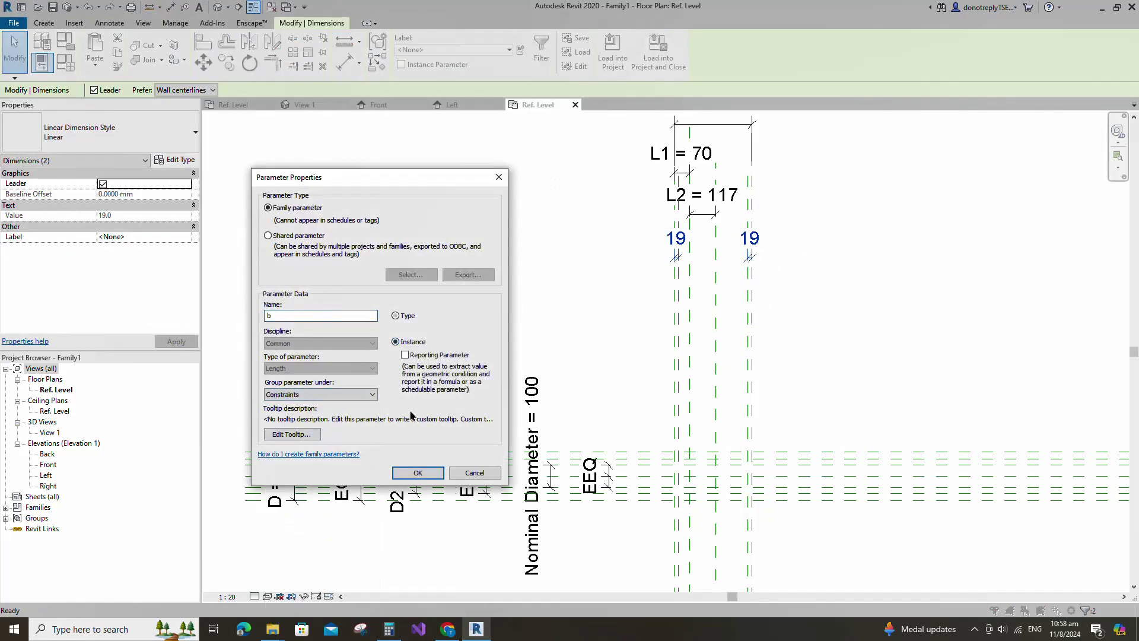
left_click(418, 473)
Add two vertical reference planes, each offset 3 mm inward from one of the outer end planes.
left_click(674, 337)
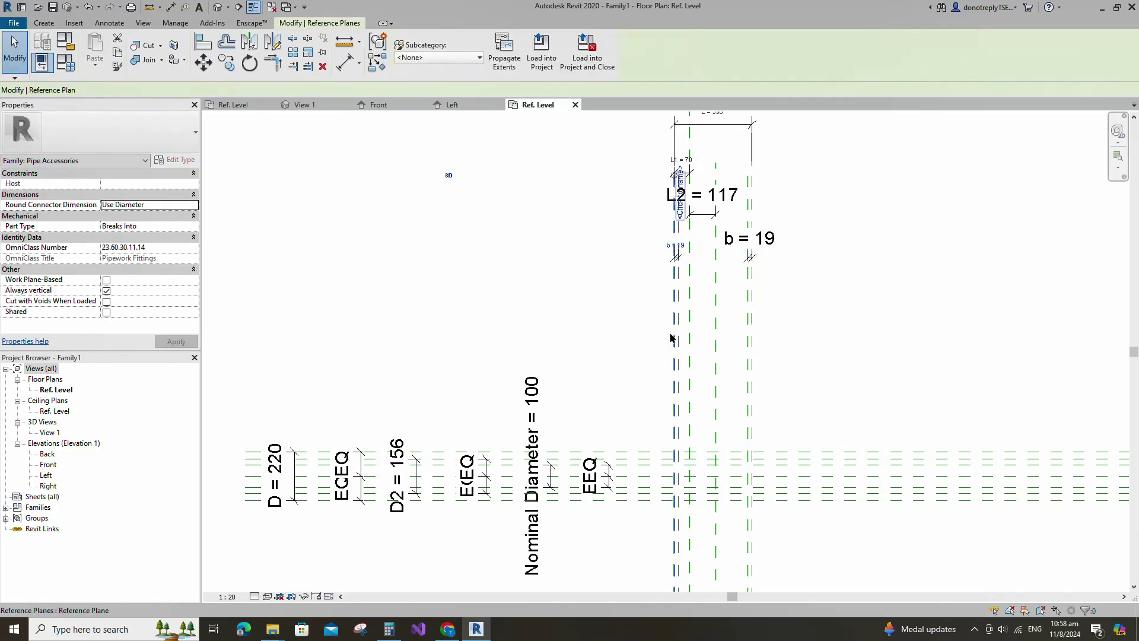
key("r")
key("p")
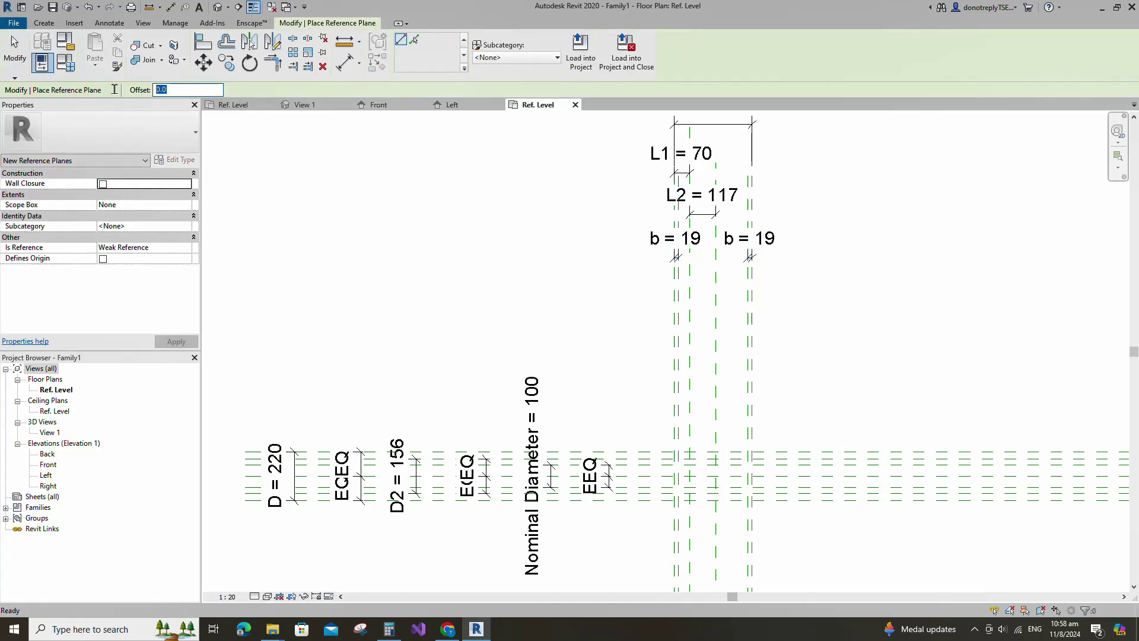
left_click(418, 45)
scroll(677, 390, "up", 5)
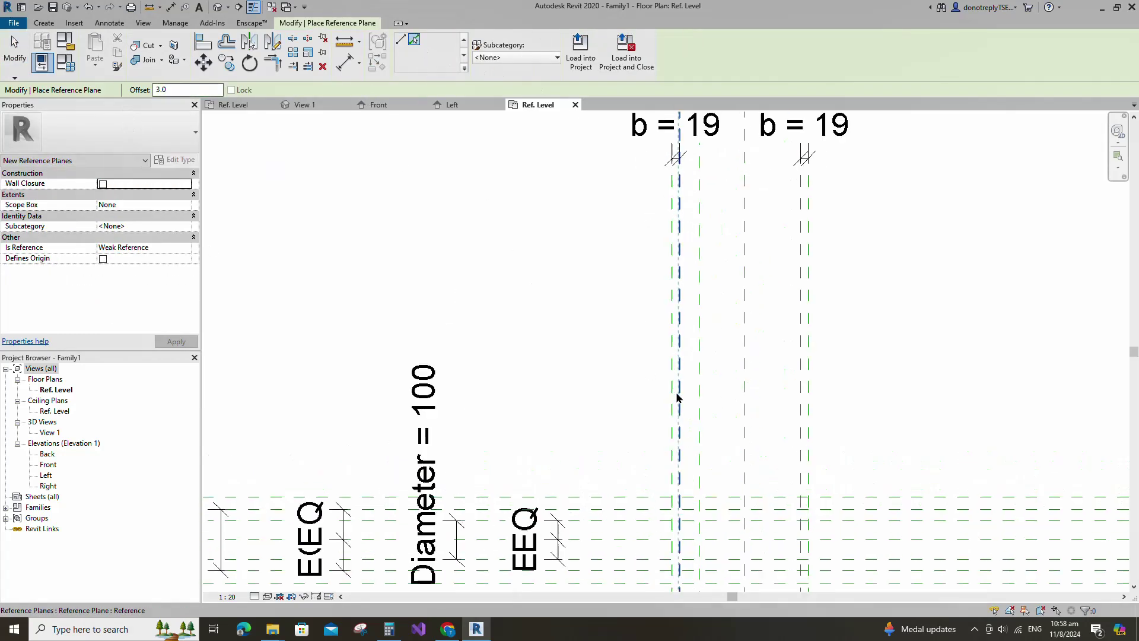
left_click(669, 387)
scroll(467, 360, "down", 2)
scroll(801, 389, "up", 1)
scroll(892, 429, "down", 2)
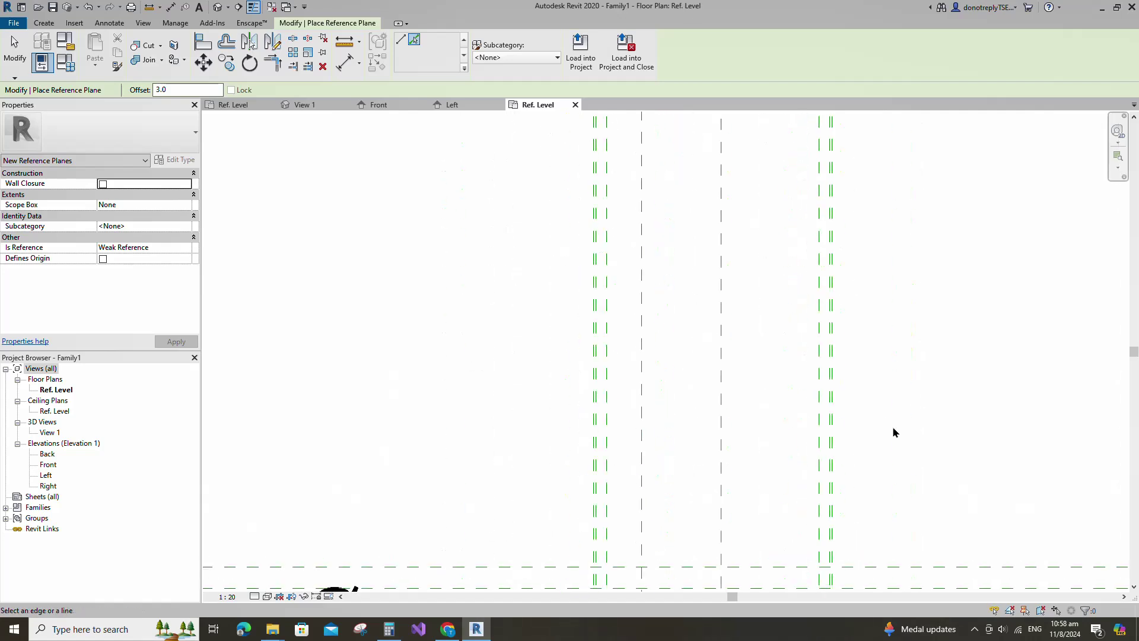
Dimension the narrow gap between each outer end plane and its nearest inner plane, below the b dimensions.
key("d")
key("i")
scroll(580, 261, "up", 2)
left_click(588, 224)
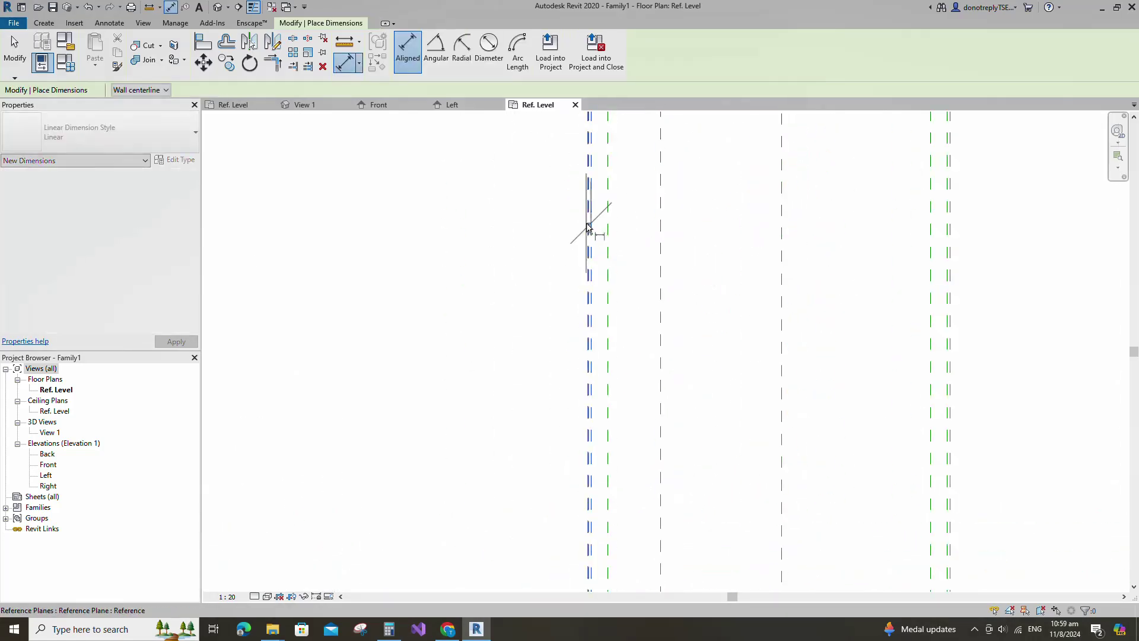
left_click(591, 227)
scroll(568, 311, "down", 1)
left_click(544, 272)
left_click(855, 291)
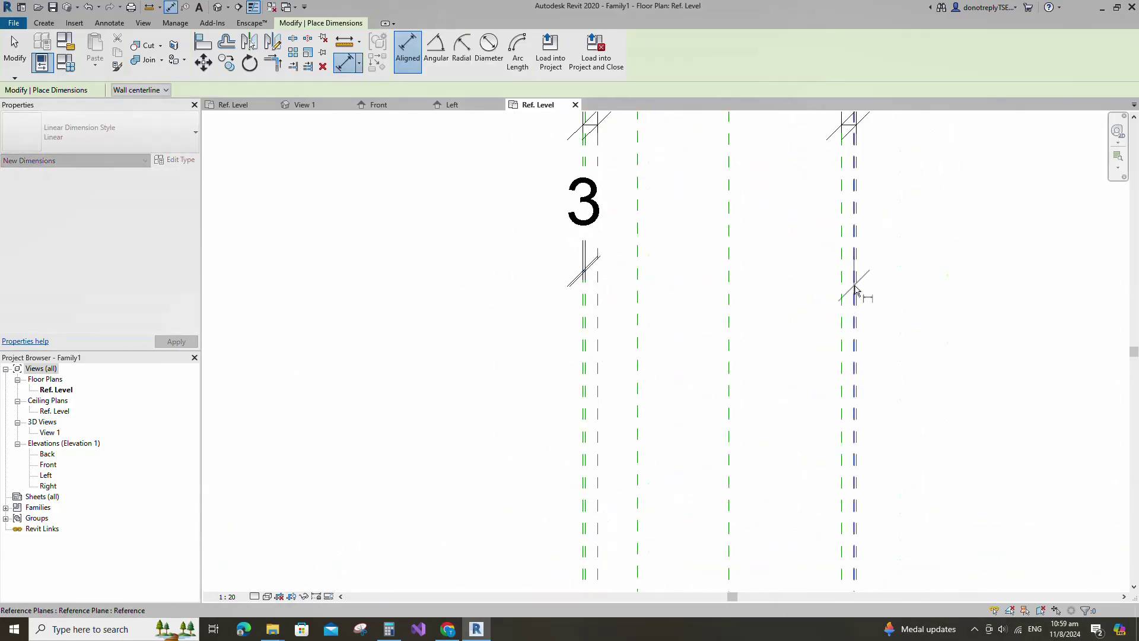
left_click(857, 286)
left_click(926, 273)
scroll(850, 306, "down", 2)
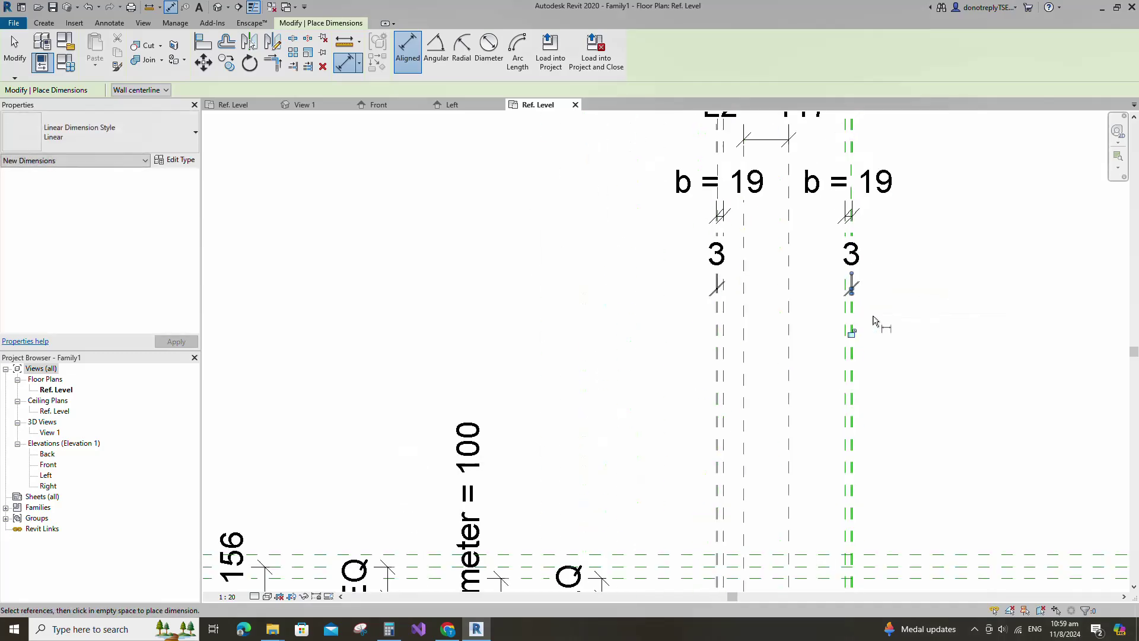
Label both 3 mm dimensions with a new instance parameter f, grouped under Constraints.
key("Escape")
left_click(719, 260, "ctrl")
left_click(520, 50)
type("f")
left_click(288, 394)
left_click(297, 427)
left_click(395, 341)
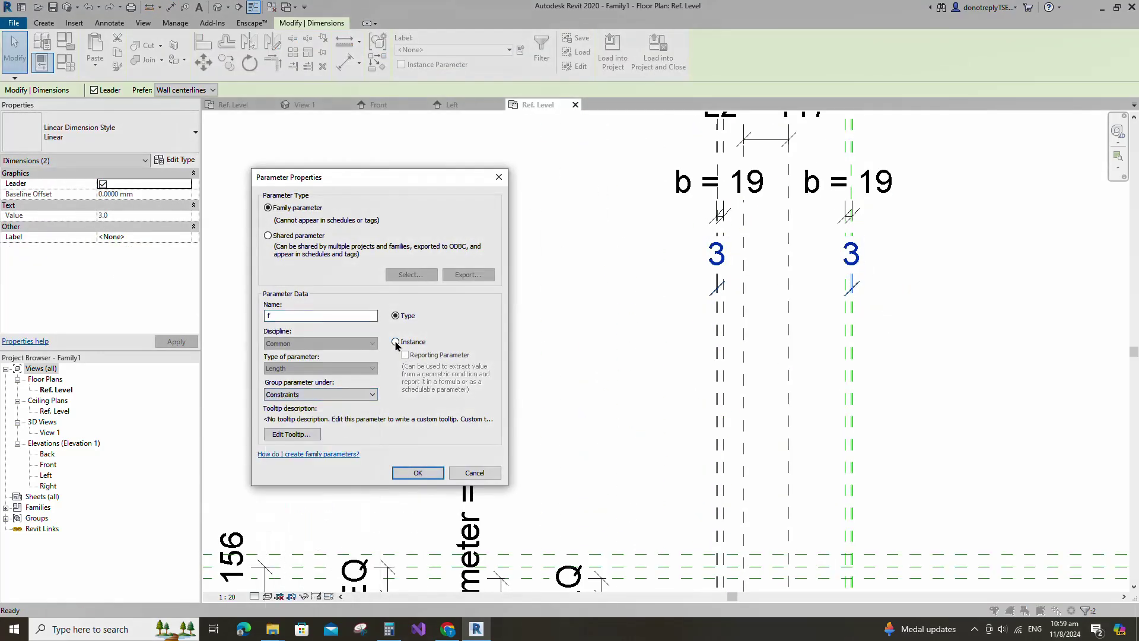
left_click(417, 471)
key("Escape")
scroll(547, 247, "down", 4)
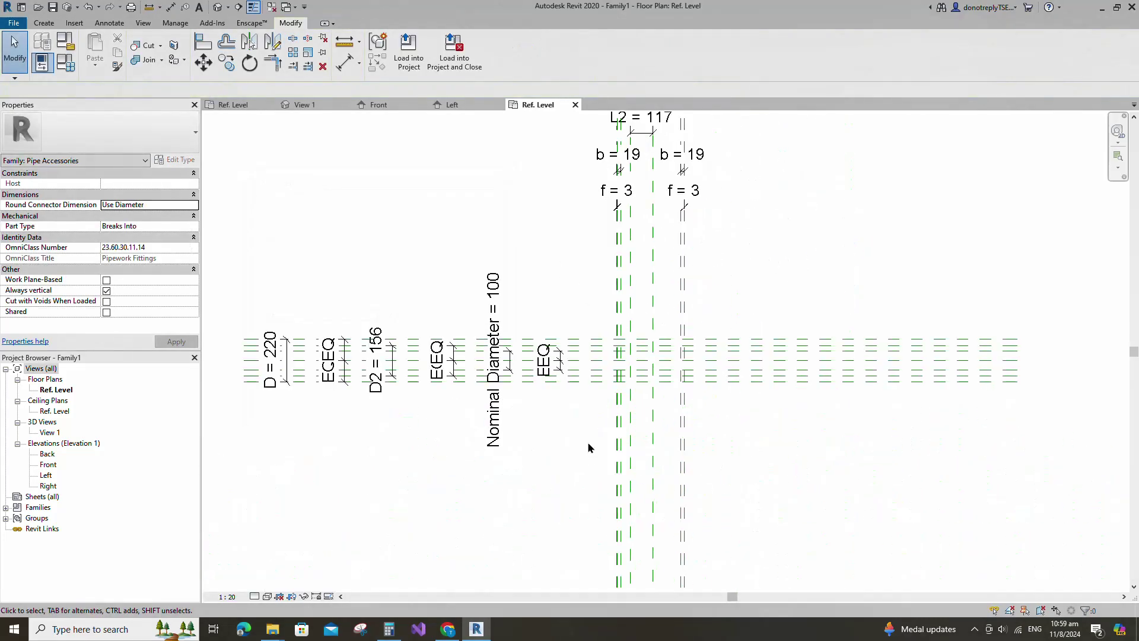
Add a horizontal reference plane at a 14 mm offset between the upper Nominal Diameter and upper D2 planes.
key("r")
key("p")
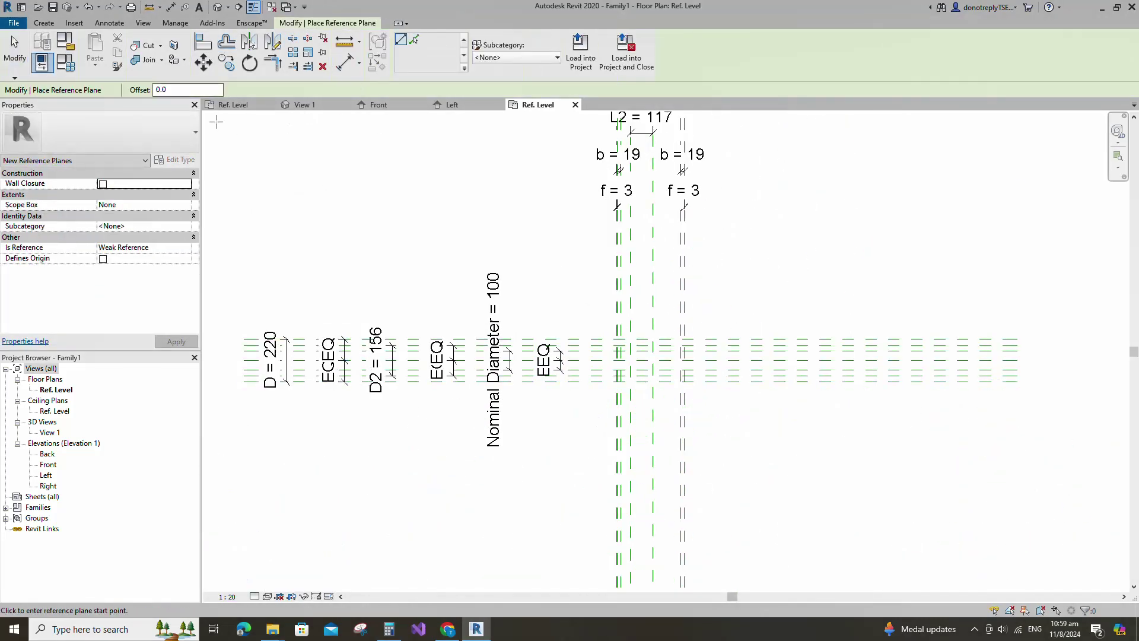
type("14.0")
left_click(413, 46)
scroll(576, 448, "up", 3)
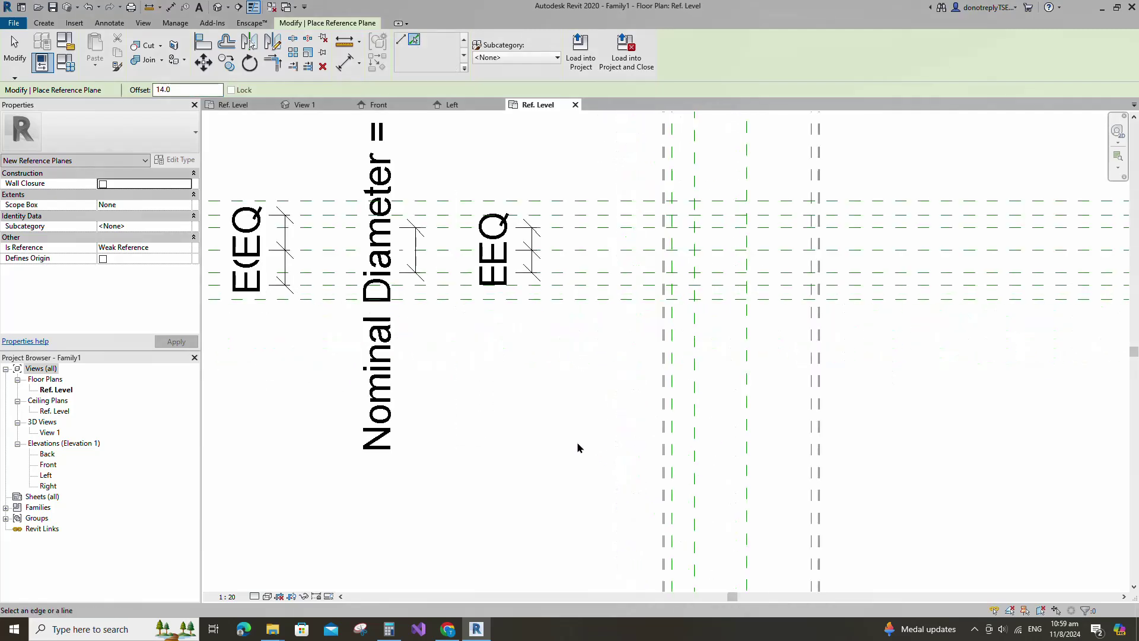
Dimension the upper Nominal Diameter, middle and upper D2 planes in one chain and make its segments equal.
key("d")
key("i")
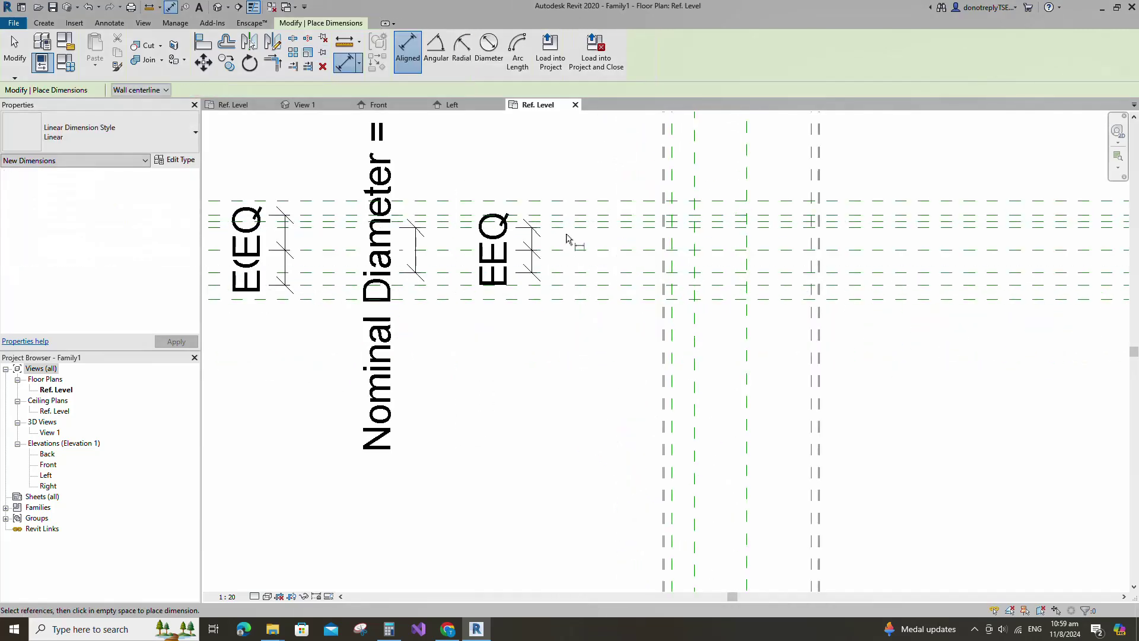
left_click(575, 221)
left_click(574, 214)
left_click(610, 173)
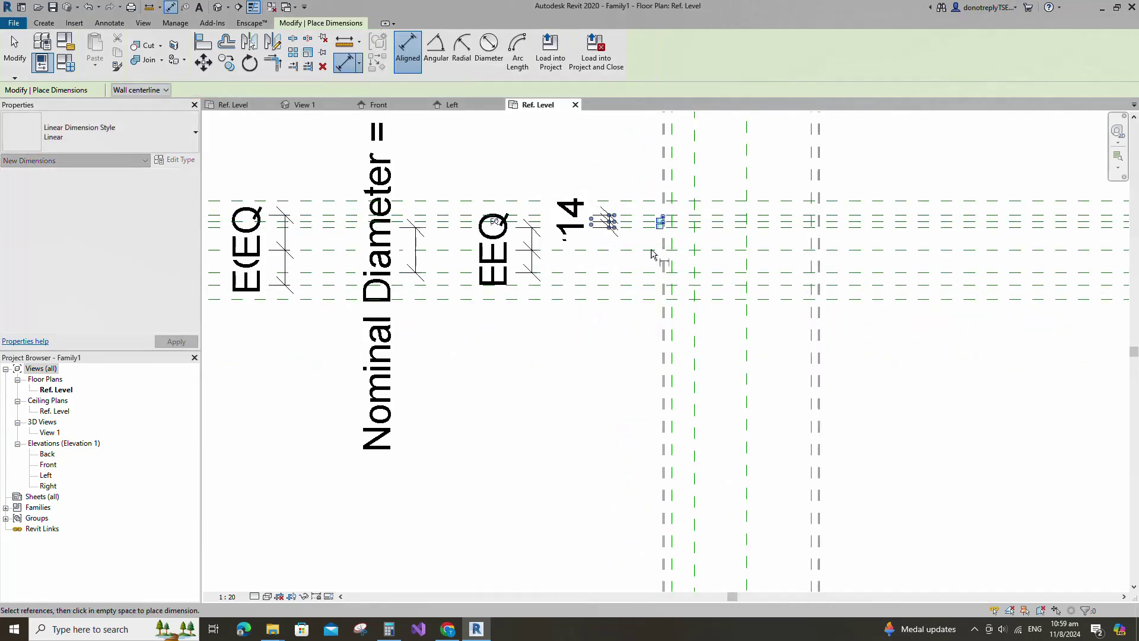
scroll(546, 368, "down", 3)
key("Escape")
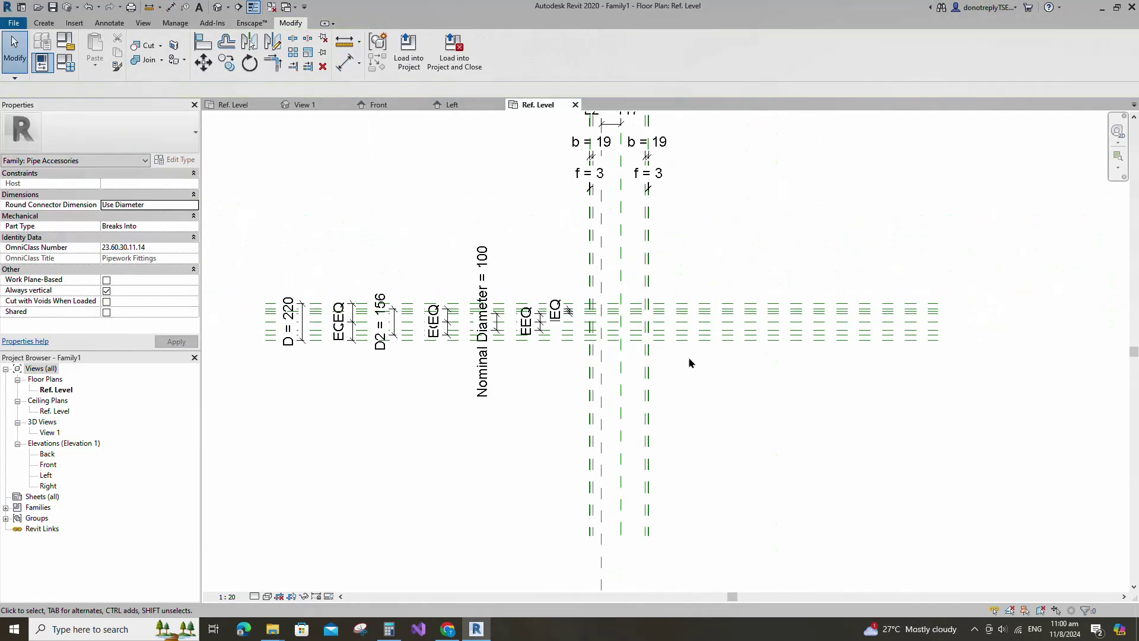
Add a horizontal reference plane offset 229 mm below the Center (Front/Back) plane.
key("r")
key("p")
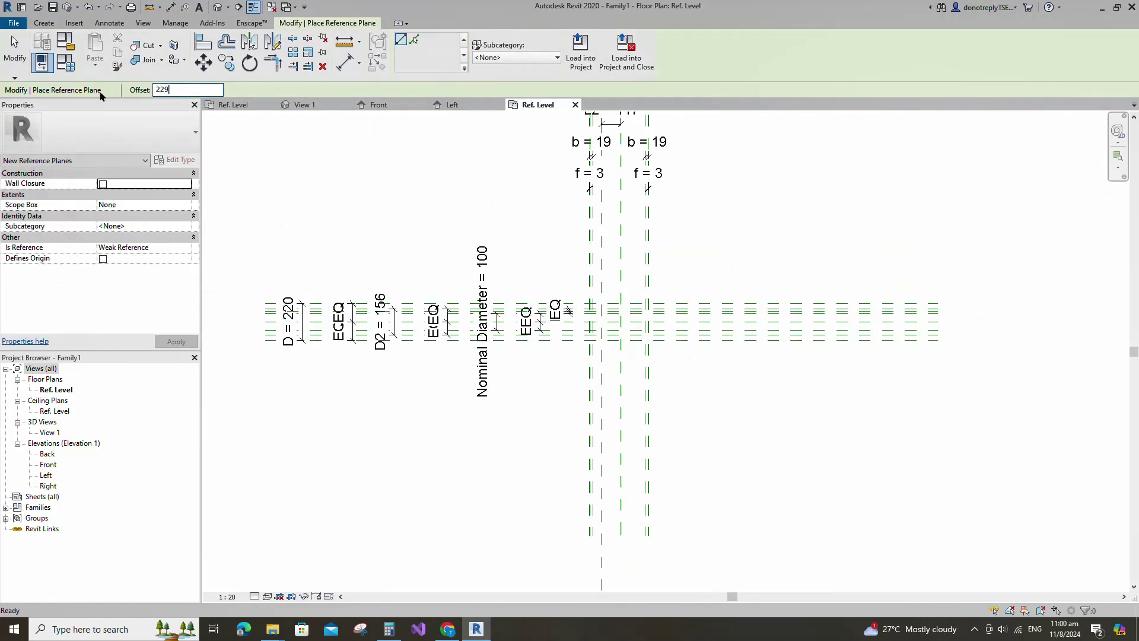
left_click(415, 45)
scroll(725, 415, "up", 2)
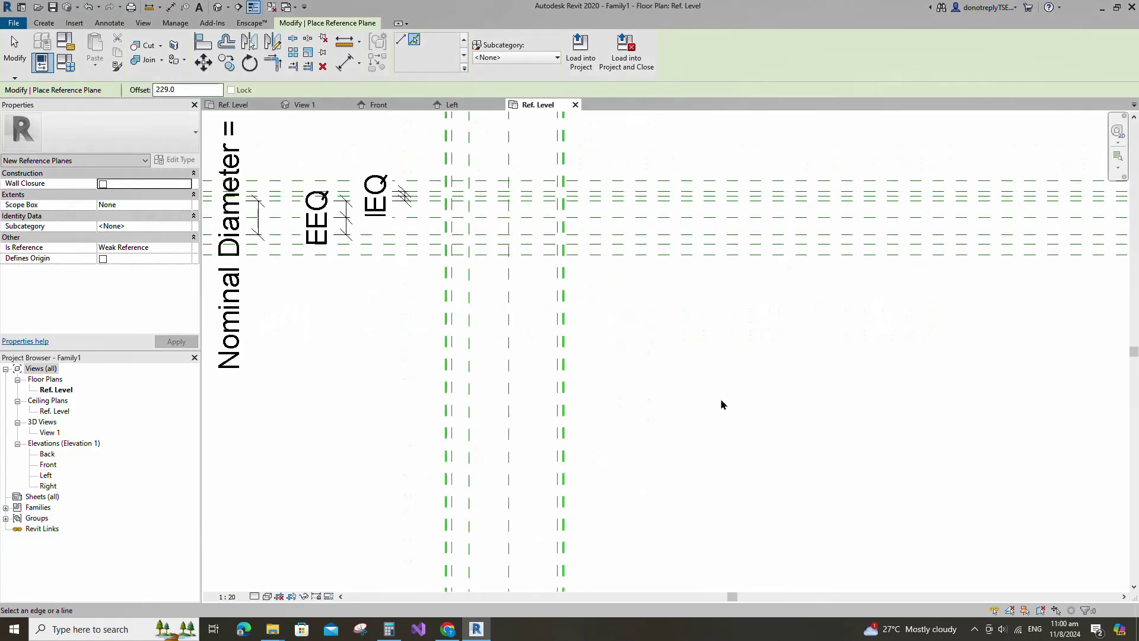
scroll(707, 254, "down", 2)
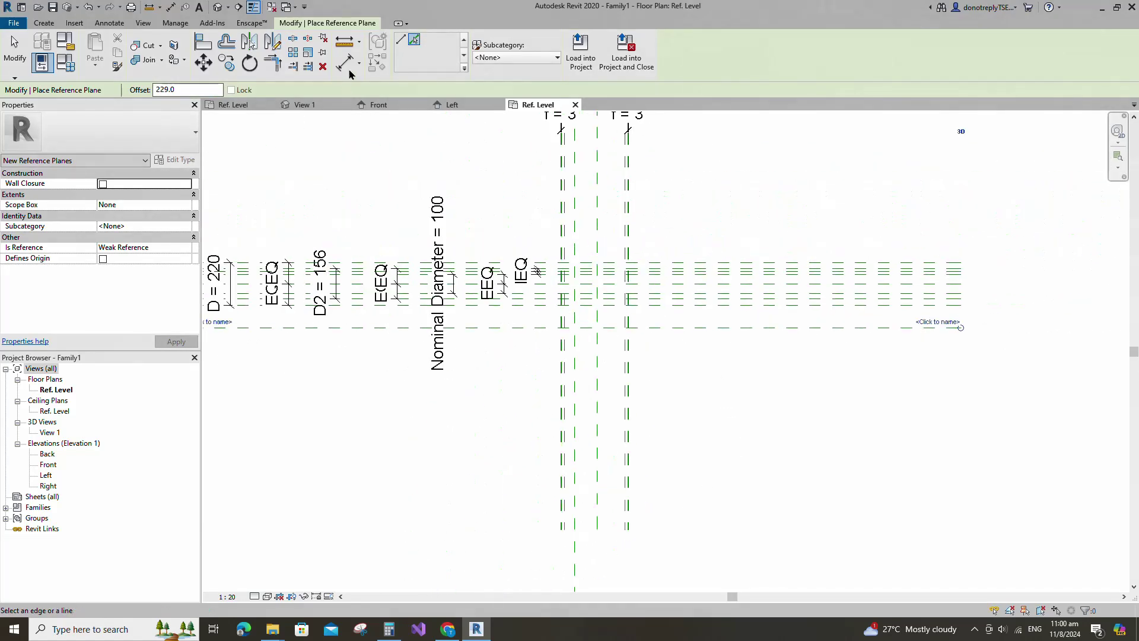
Dimension the distance between the Center (Front/Back) plane and the new lowest horizontal plane, near their right ends.
key("d")
key("i")
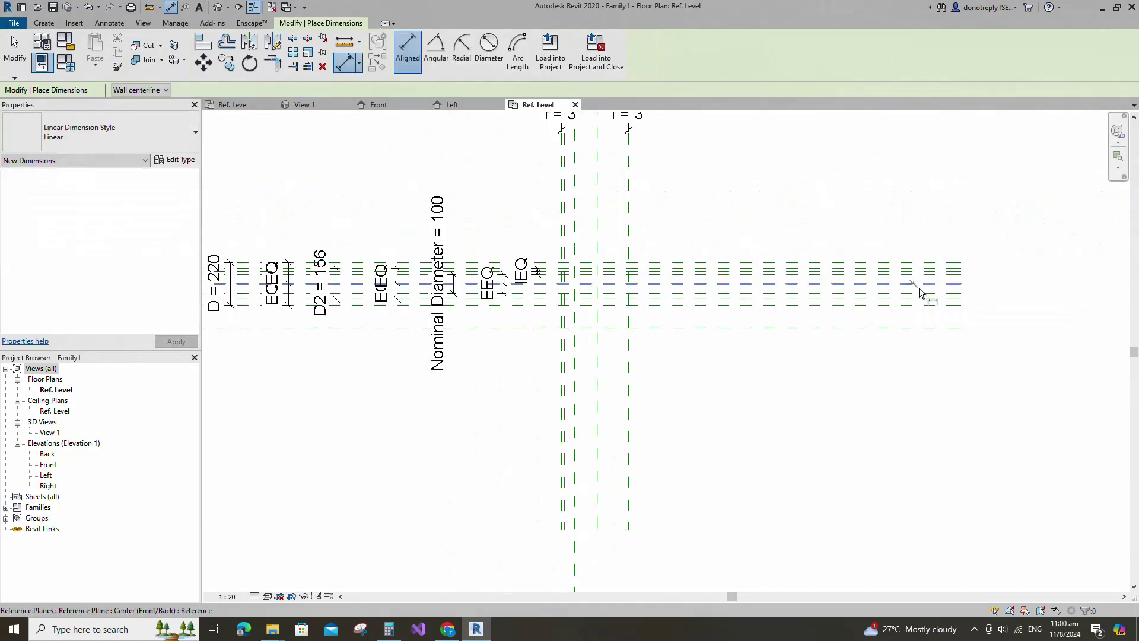
left_click(914, 284)
left_click(922, 328)
left_click(932, 386)
key("Escape")
Label the dimension from Center (Front/Back) to the lowest horizontal plane with a new instance parameter H grouped under Constraints.
left_click(930, 320)
left_click(520, 50)
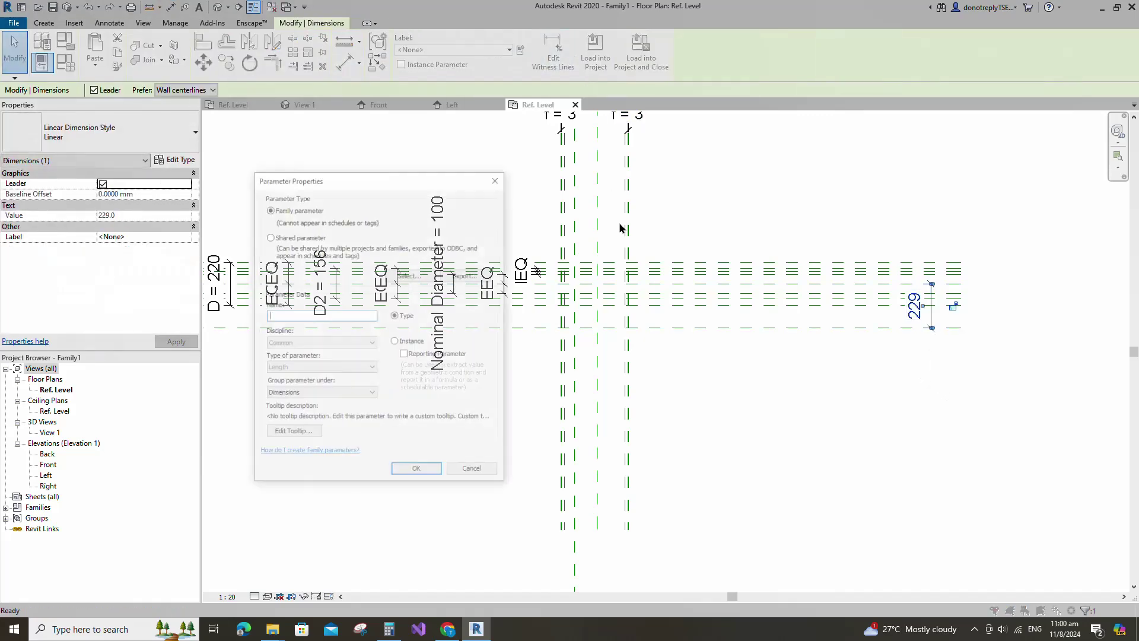
left_click(320, 394)
scroll(292, 430, "up", 2)
left_click(293, 431)
left_click(396, 342)
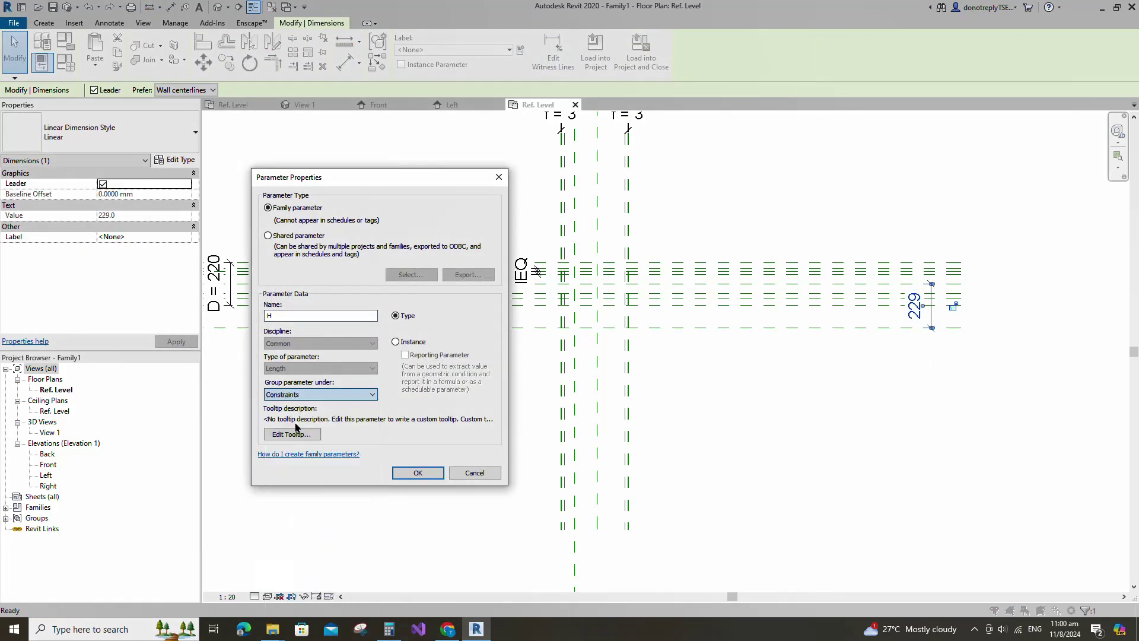
left_click(417, 472)
left_click(878, 434)
Draw a 45° reference plane down-right from where Center (Front/Back) crosses the L1 vertical plane, and mirror it about that vertical plane.
key("r")
key("p")
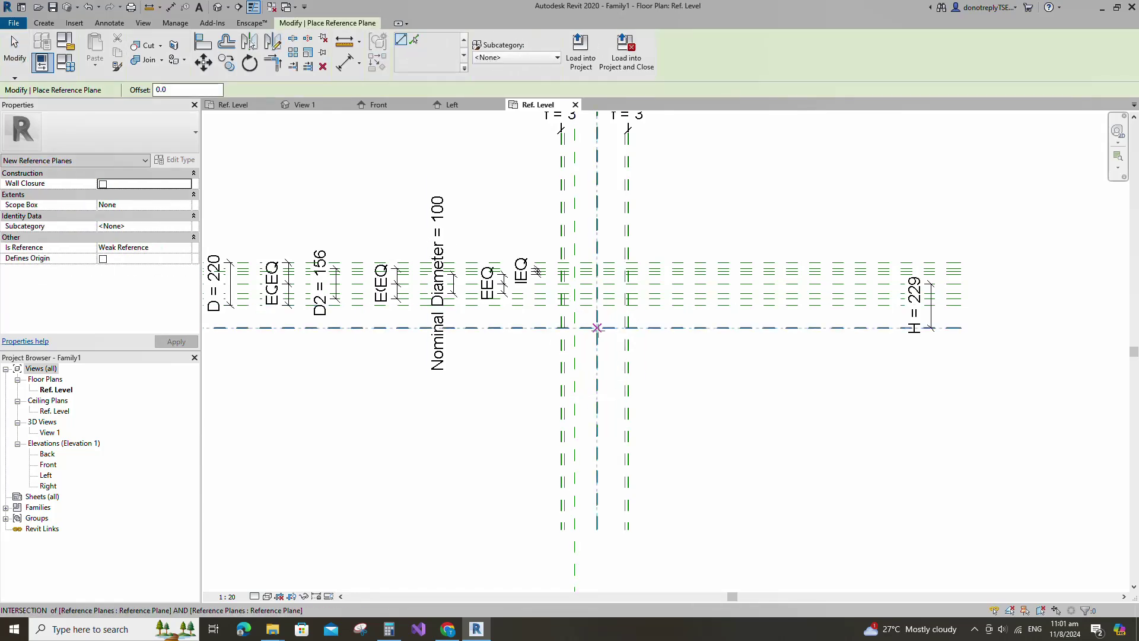
scroll(597, 328, "up", 1)
left_click(575, 283)
scroll(771, 474, "down", 2)
left_click(863, 565)
key("Escape")
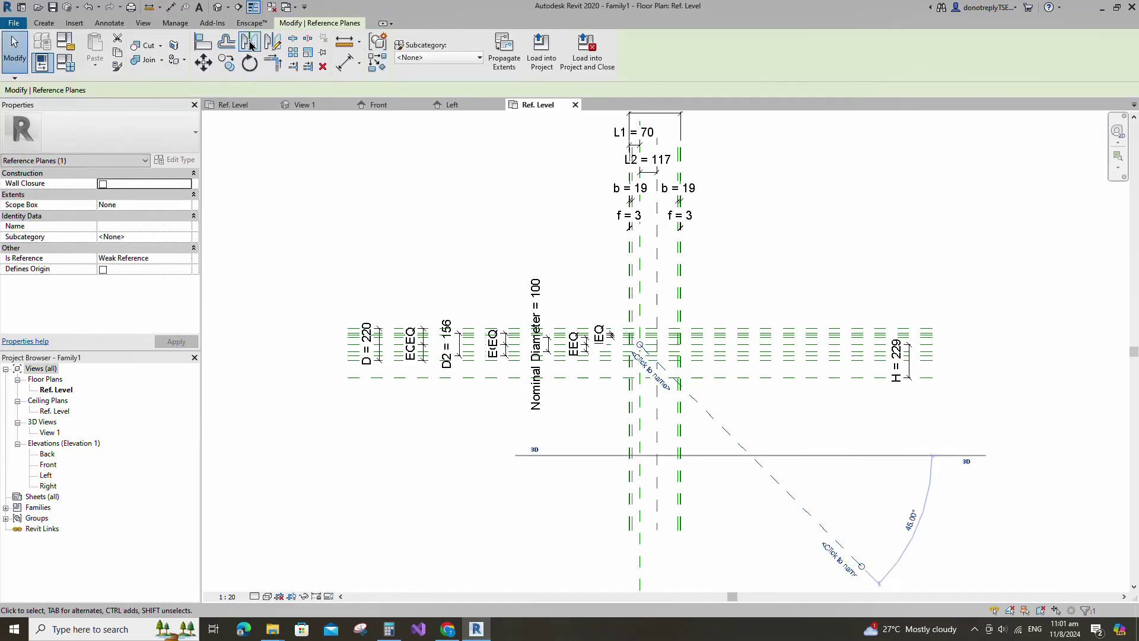
left_click(640, 308)
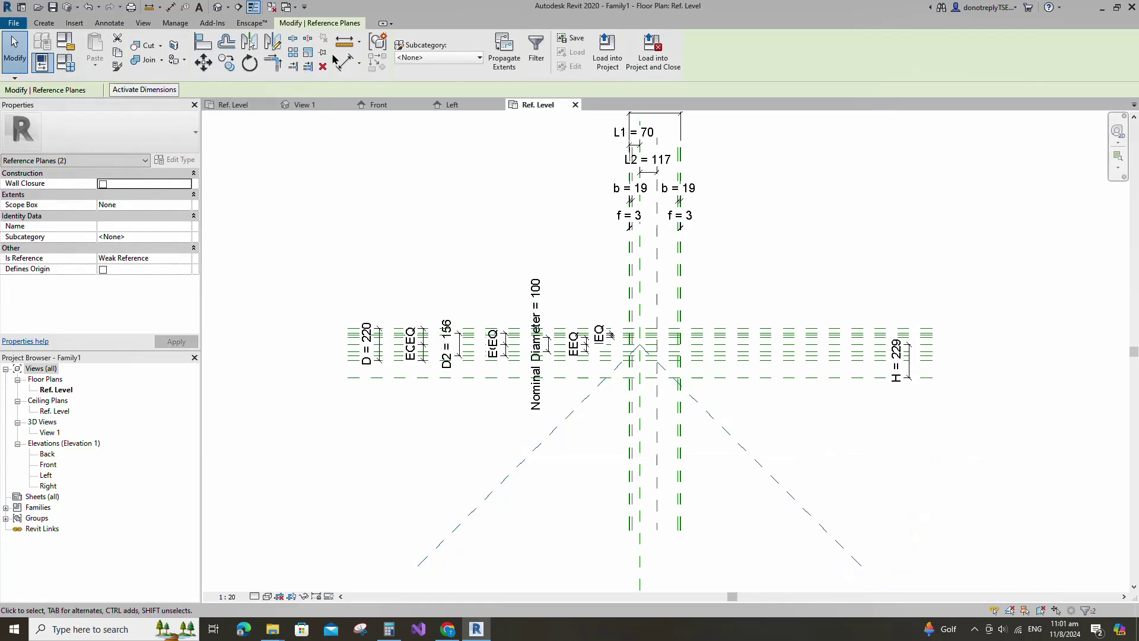
left_click(358, 183)
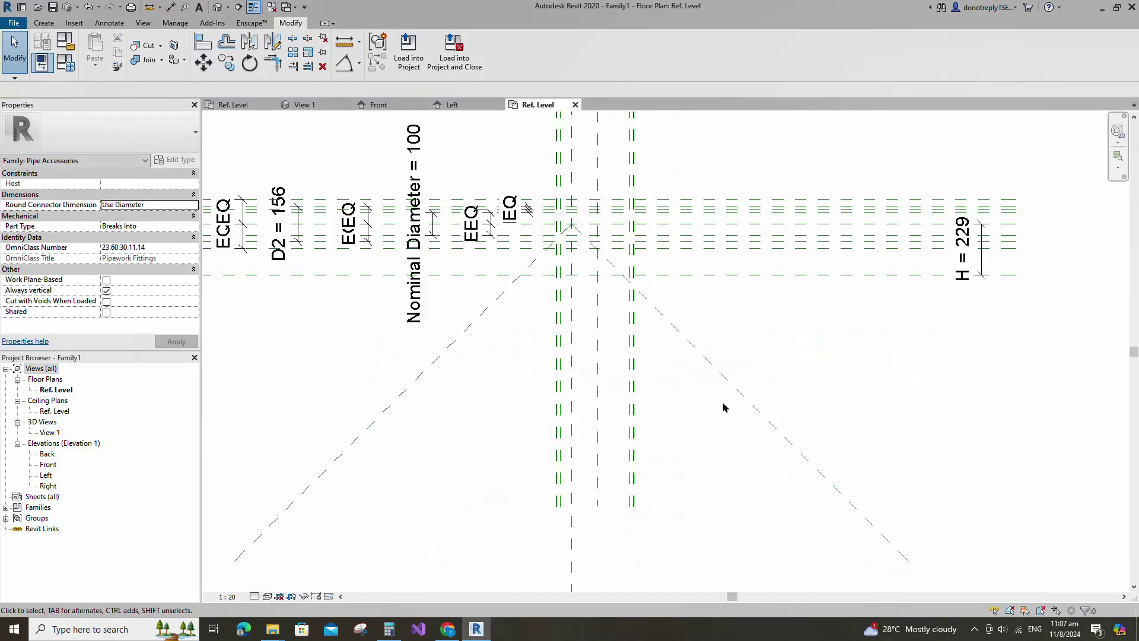
Add a parallel reference plane offset 229 mm to the lower-right side of the left diagonal plane.
left_click(489, 305)
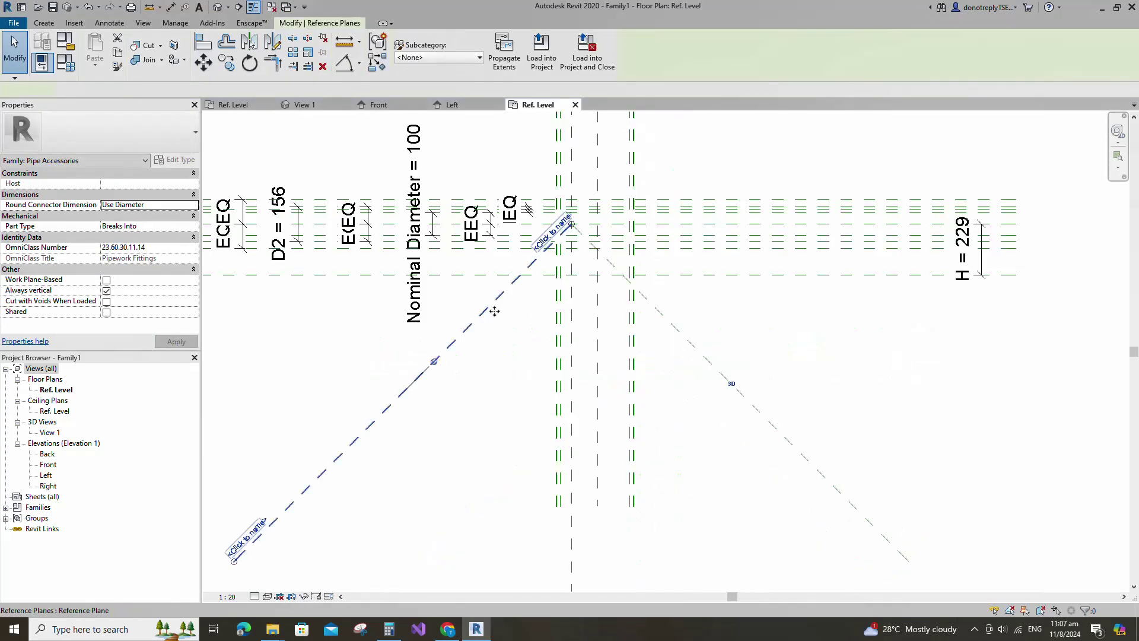
left_click(379, 66)
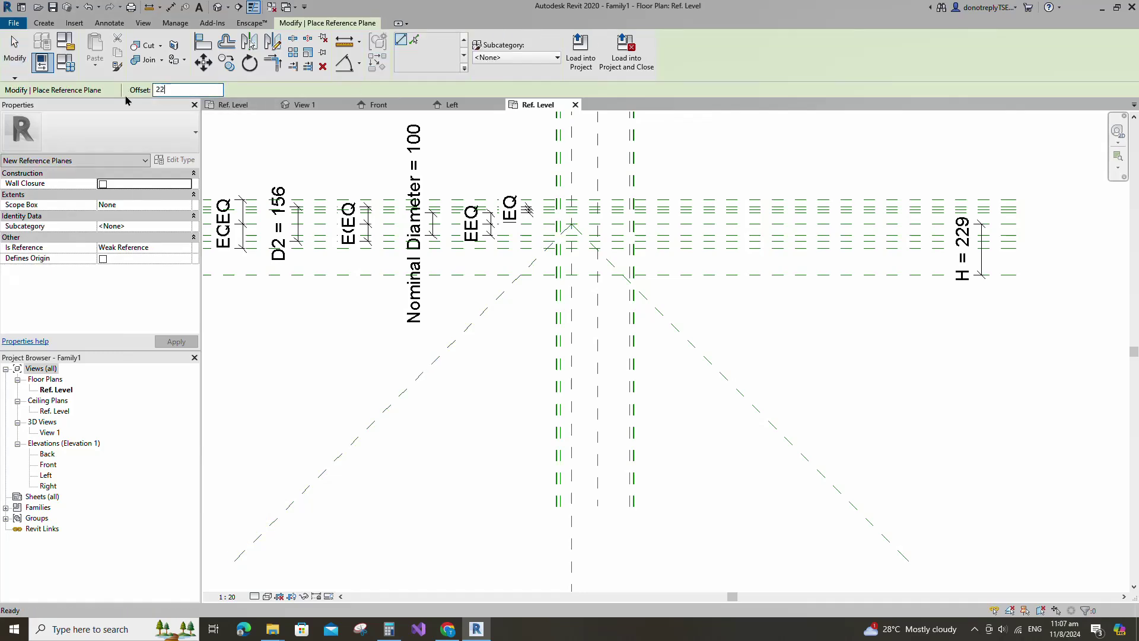
left_click(413, 42)
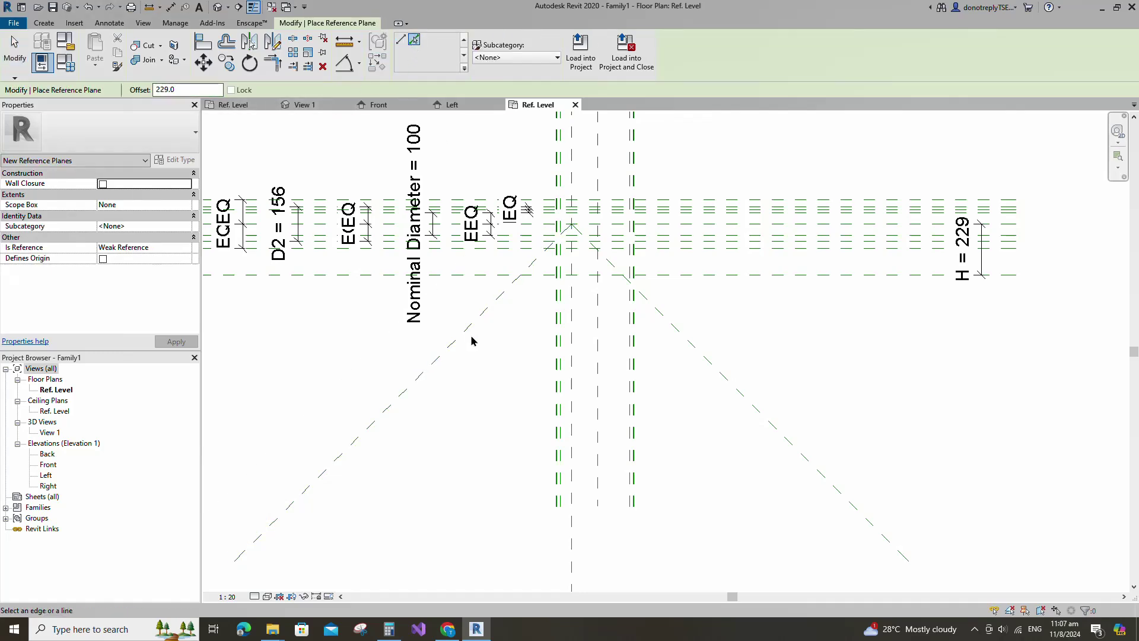
left_click(467, 337)
Dimension the distance between the two parallel left diagonal planes and label it with the existing H parameter.
left_click(358, 65)
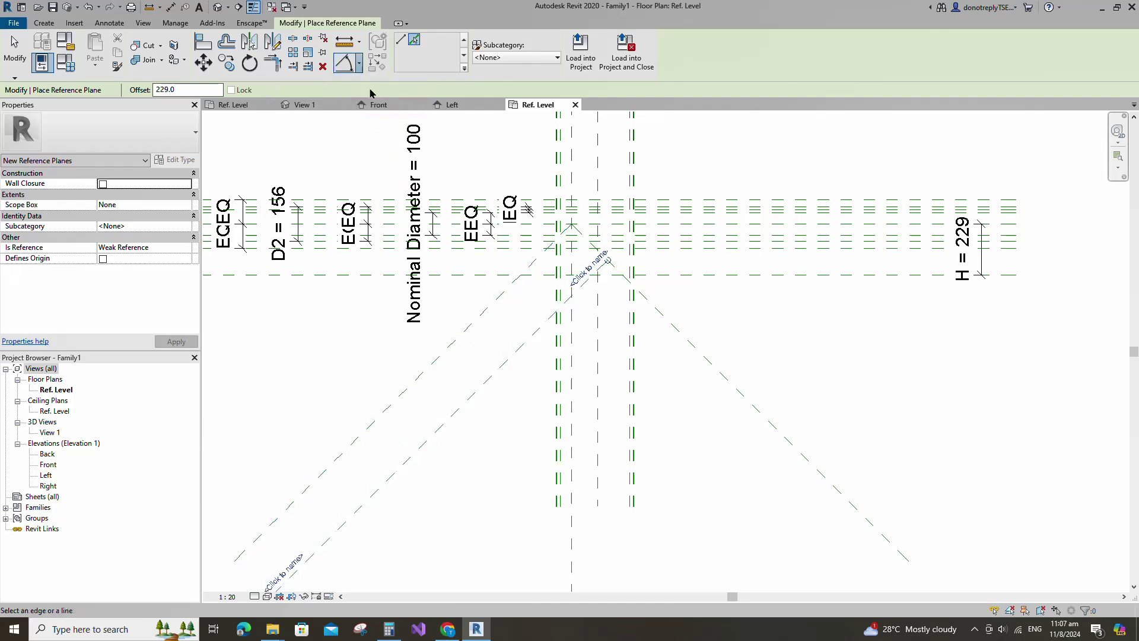
left_click(370, 85)
left_click(477, 393)
left_click(432, 361)
left_click(376, 447)
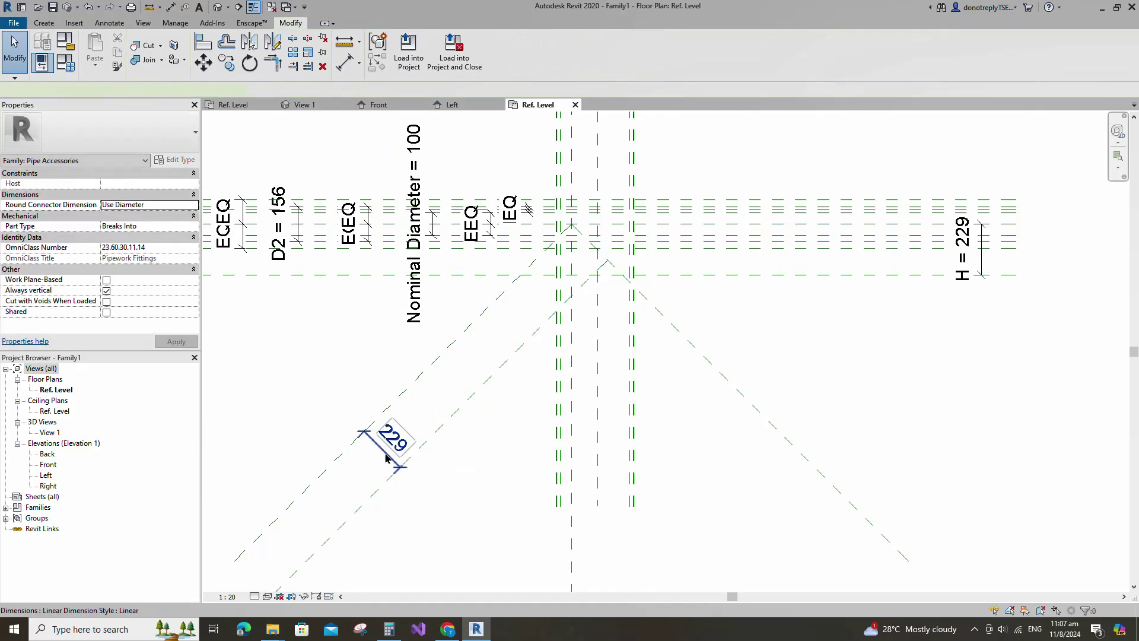
key("Escape")
left_click(185, 236)
left_click(113, 275)
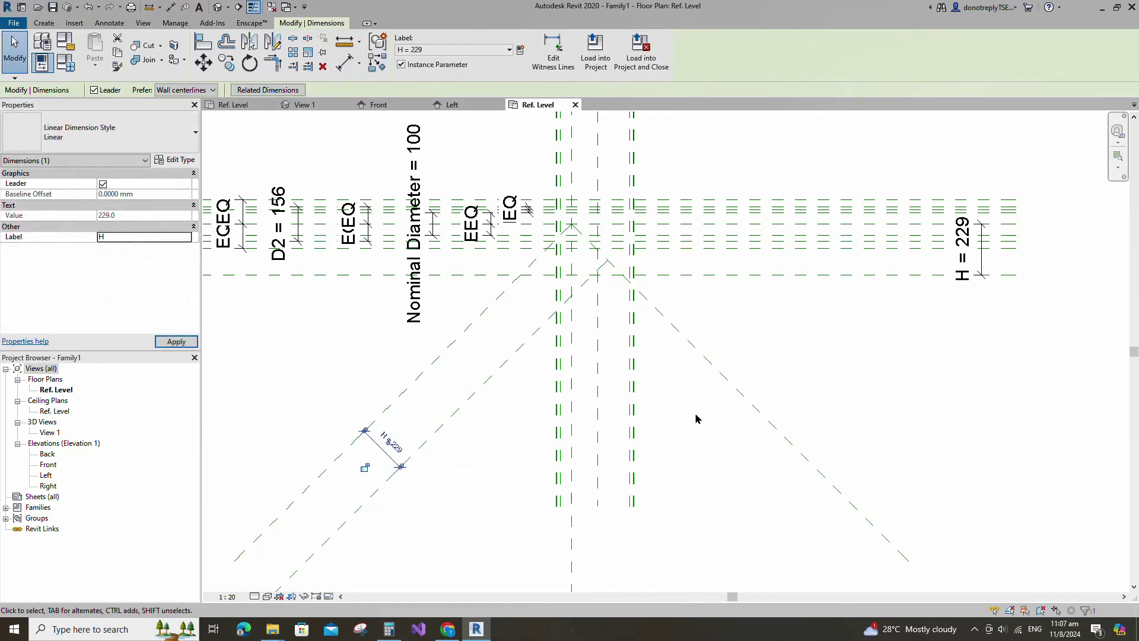
left_click(697, 415)
Add parallel reference planes offset 19 mm on both sides of the inner left diagonal plane.
left_click(531, 352)
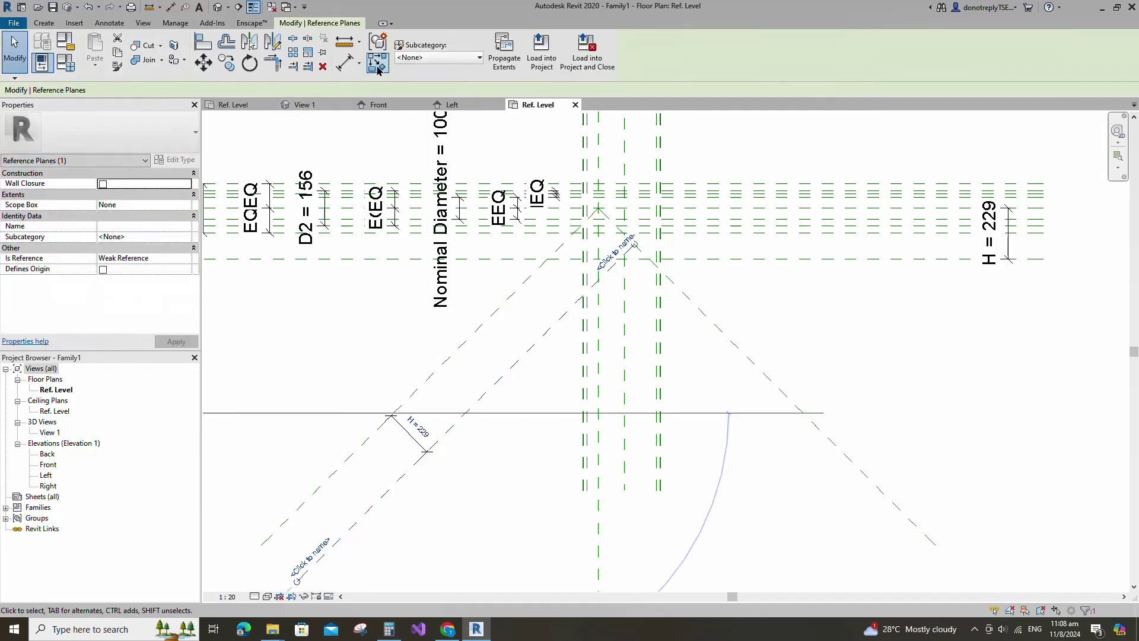
key("r")
key("p")
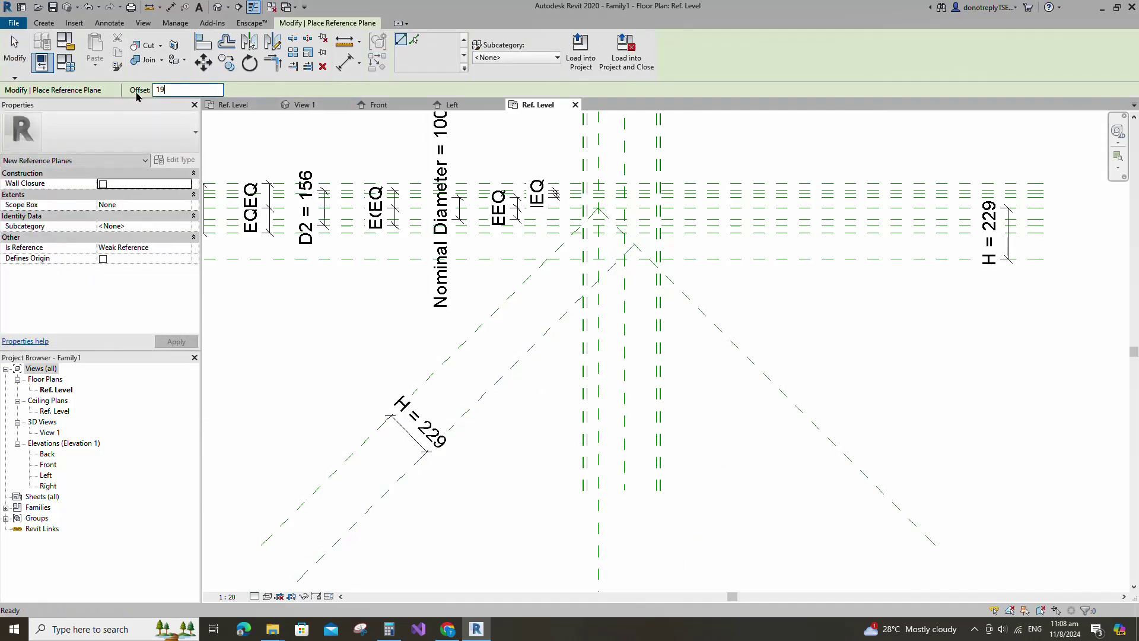
left_click(414, 39)
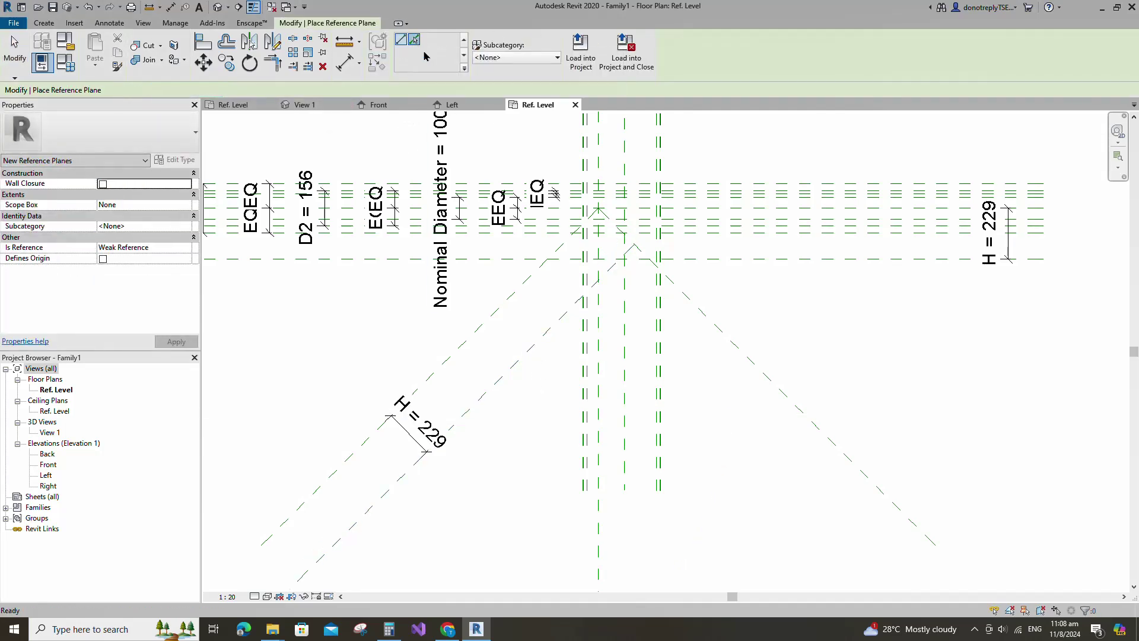
scroll(541, 298, "up", 2)
left_click(547, 306)
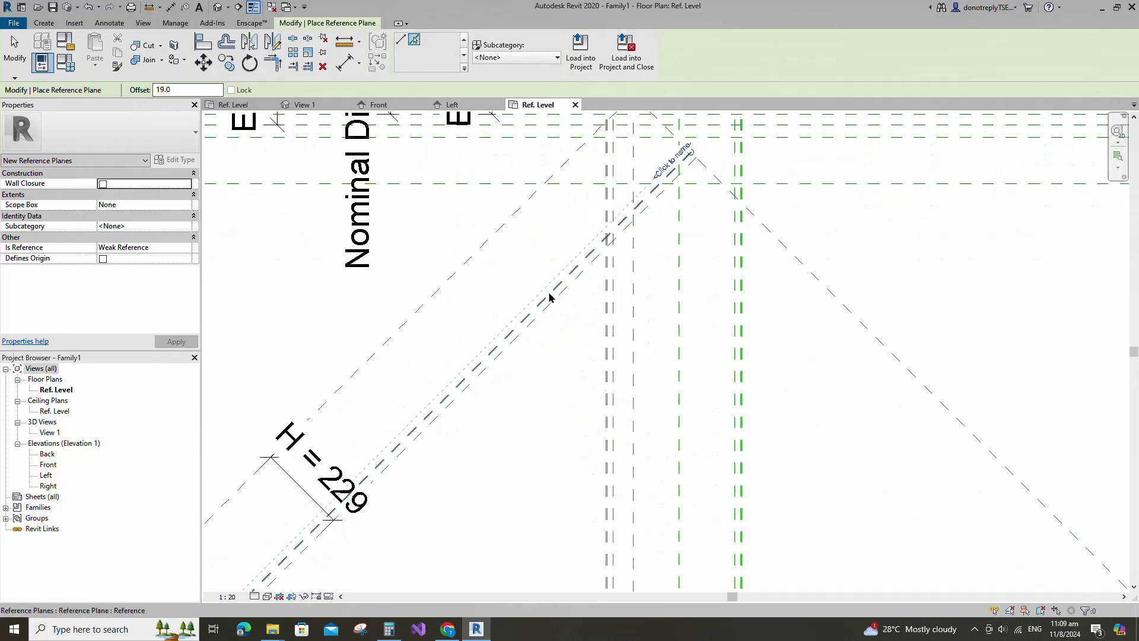
Dimension the three closely spaced left diagonal planes in one chain.
scroll(555, 296, "down", 2)
key("d")
key("i")
left_click(464, 410)
left_click(460, 404)
left_click(420, 394)
key("Escape")
key("Escape")
Label the chain dimension across the closely spaced left diagonal planes with the existing b parameter.
left_click(475, 420)
left_click(144, 215)
left_click(193, 215)
left_click(119, 236)
left_click(526, 423)
Add parallel reference planes offset 90 mm on both sides of the right diagonal plane.
scroll(713, 438, "down", 2)
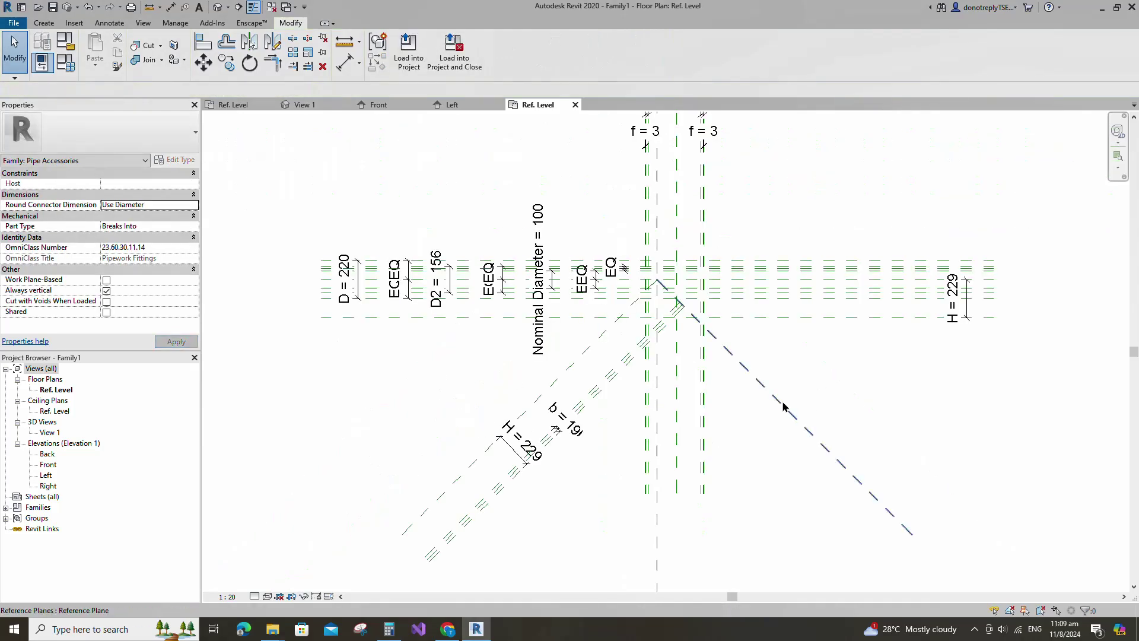
left_click(786, 407)
left_click(384, 66)
left_click(163, 89)
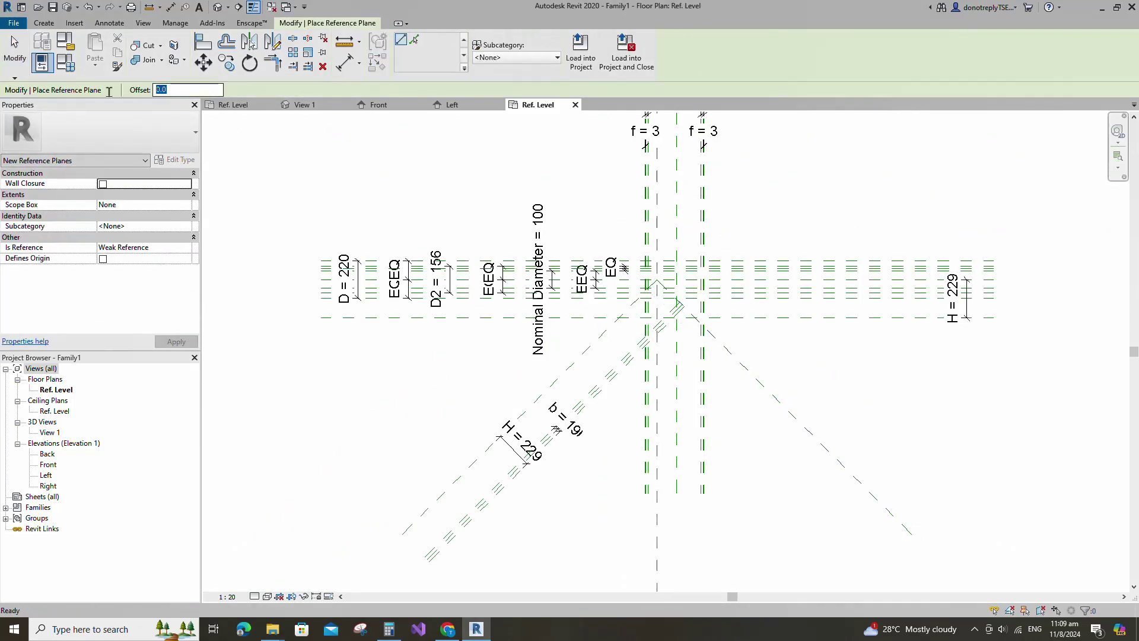
type("90")
key("Return")
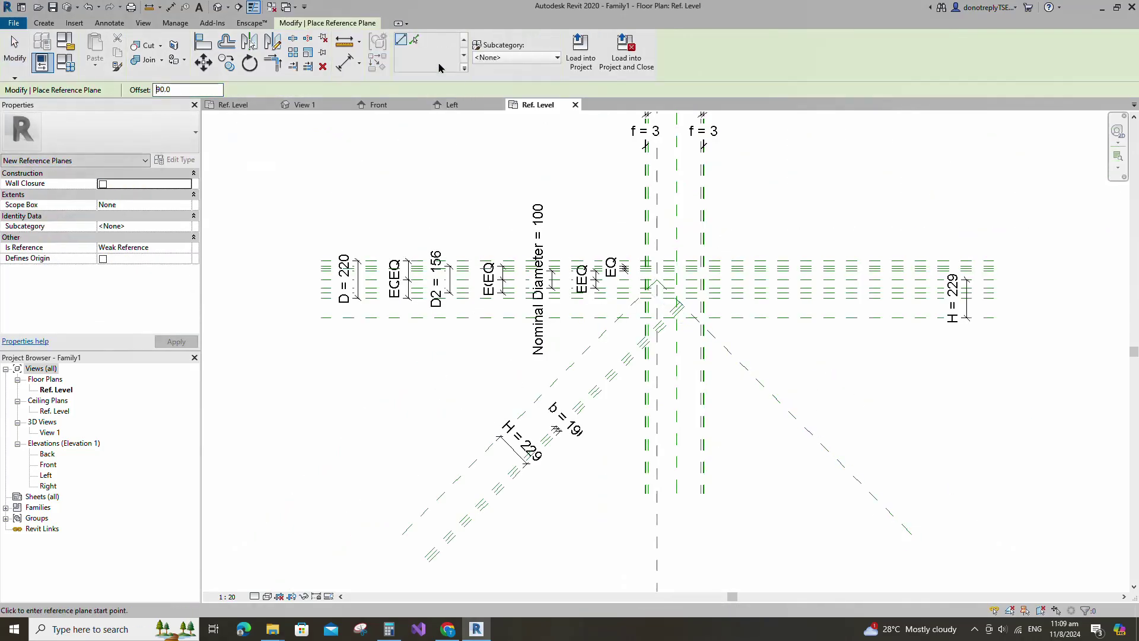
left_click(415, 41)
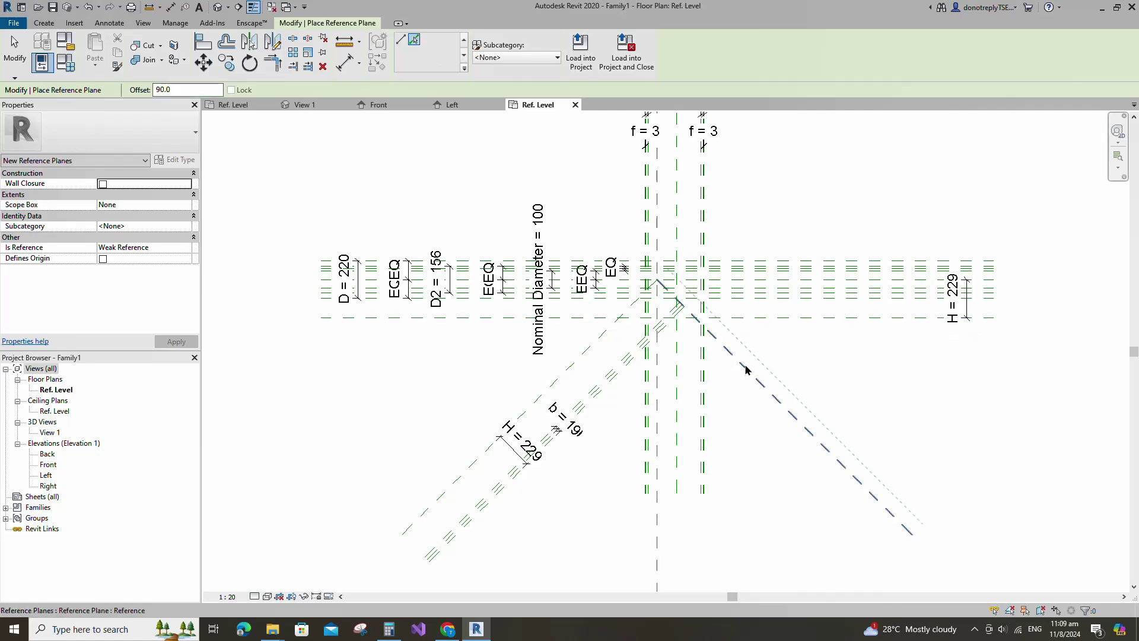
left_click(771, 403)
Dimension the right diagonal plane and its two 90 mm offset planes in one chain and make the segments equal.
key("d")
key("i")
left_click(858, 459)
left_click(859, 481)
left_click(862, 505)
left_click(856, 525)
left_click(901, 532)
key("Escape")
Dimension the overall distance between the two outermost right diagonal planes, near their lower ends.
left_click(345, 62)
left_click(895, 539)
left_click(917, 518)
left_click(939, 497)
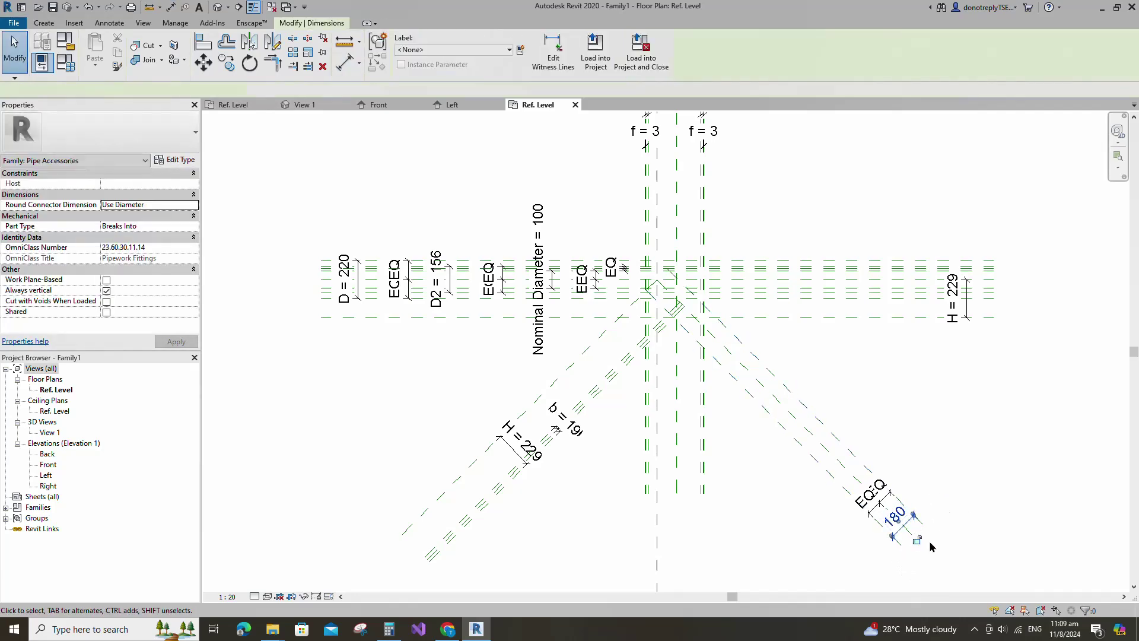
key("Escape")
Label the overall dimension of the outer right diagonal planes with a new instance parameter D1 grouped under Constraints.
left_click(520, 50)
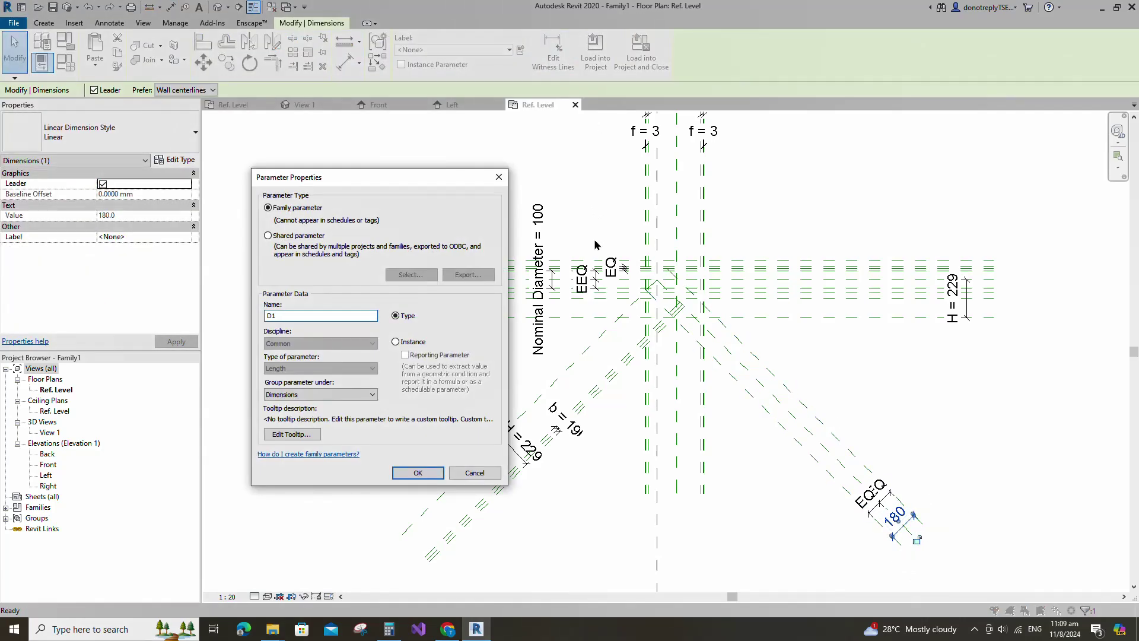
left_click(372, 394)
scroll(320, 428, "up", 3)
left_click(291, 426)
left_click(396, 342)
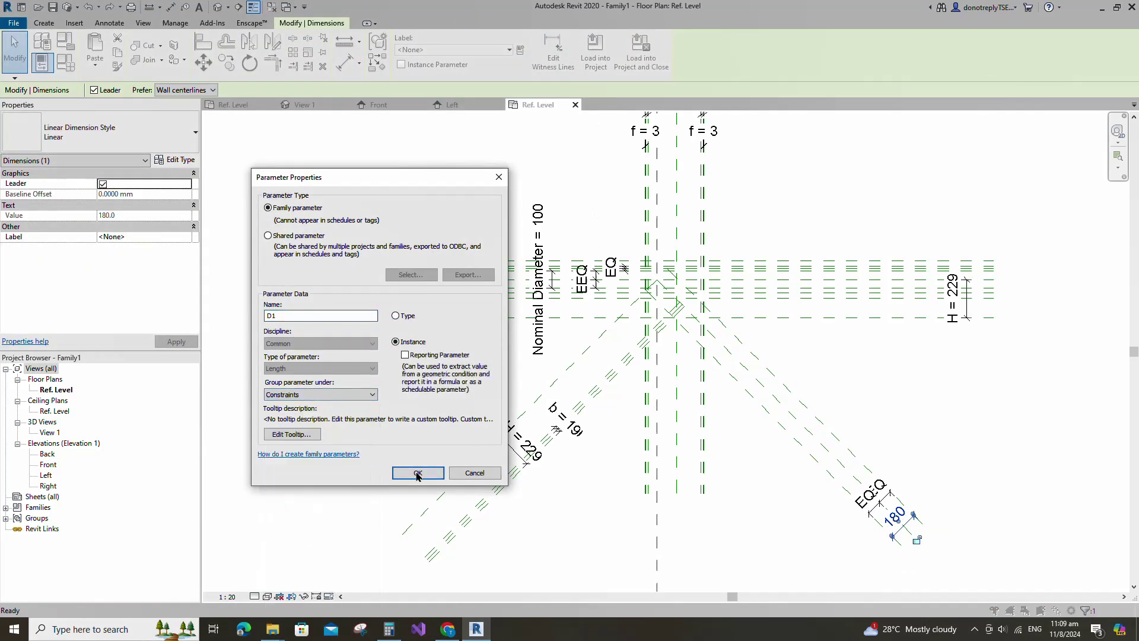
left_click(418, 473)
left_click(949, 502)
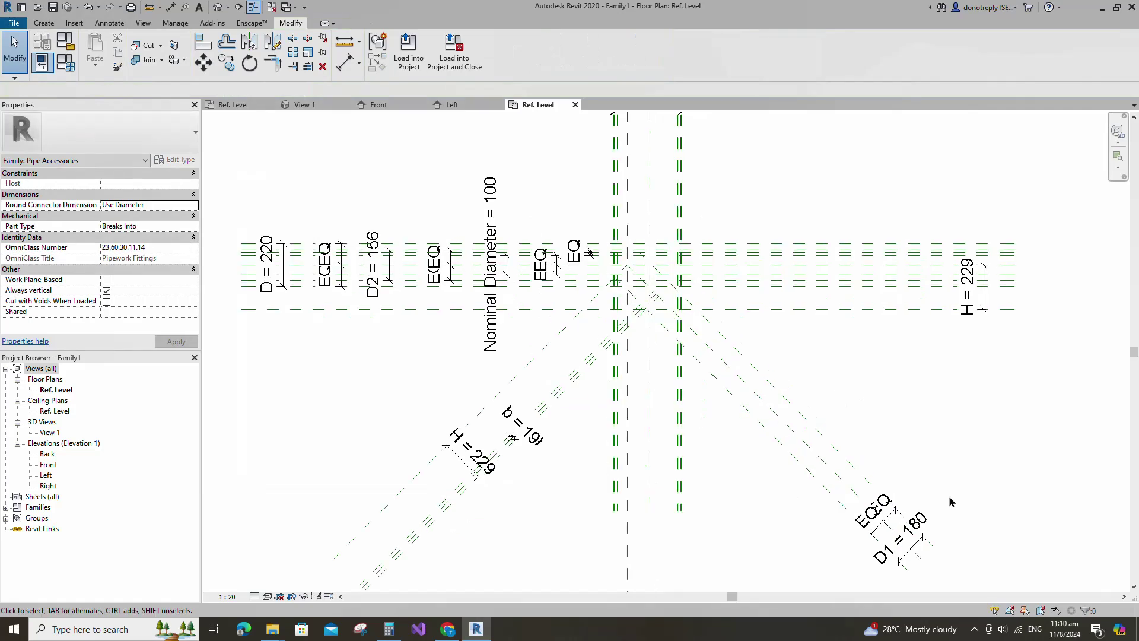
Add parallel reference planes offset 50 mm on both sides of the central right diagonal plane.
left_click(804, 450)
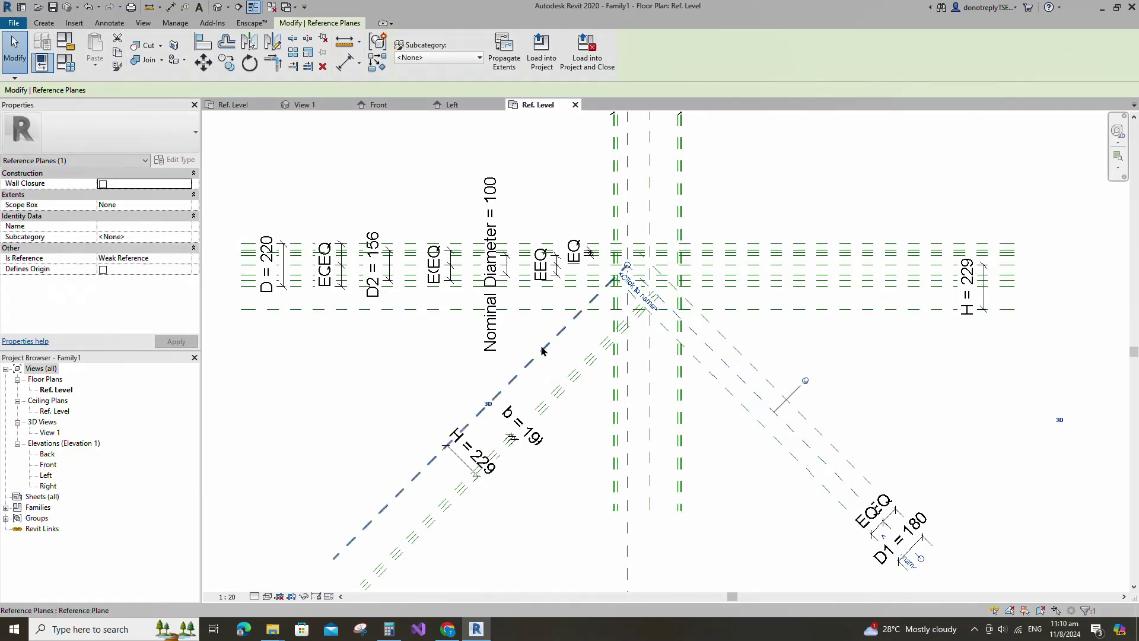
left_click(375, 63)
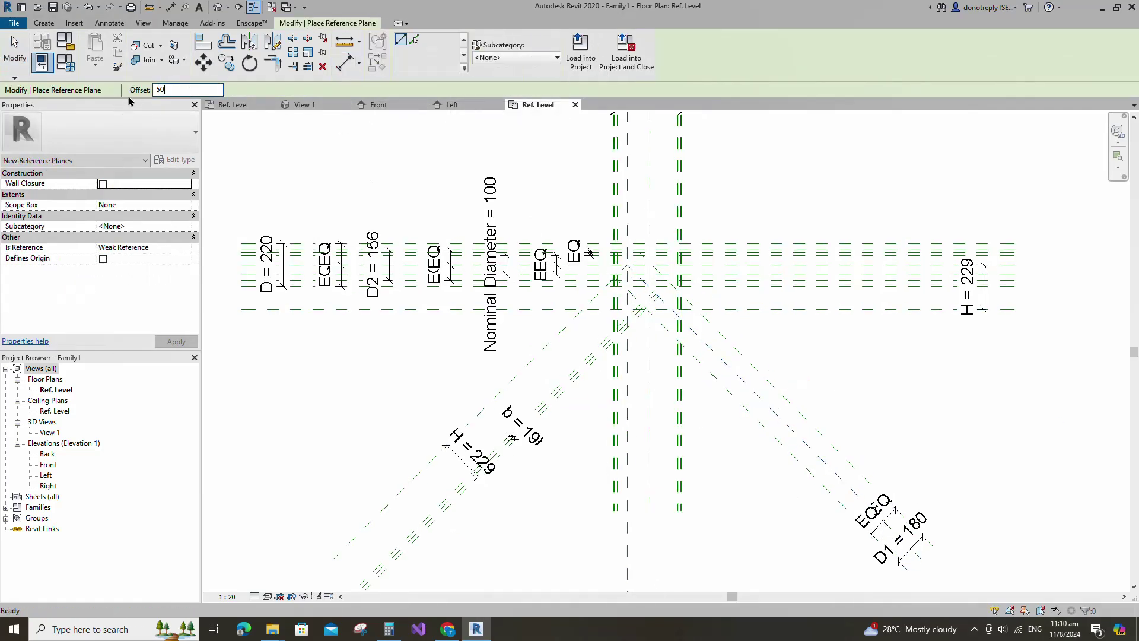
left_click(414, 40)
scroll(778, 479, "up", 1)
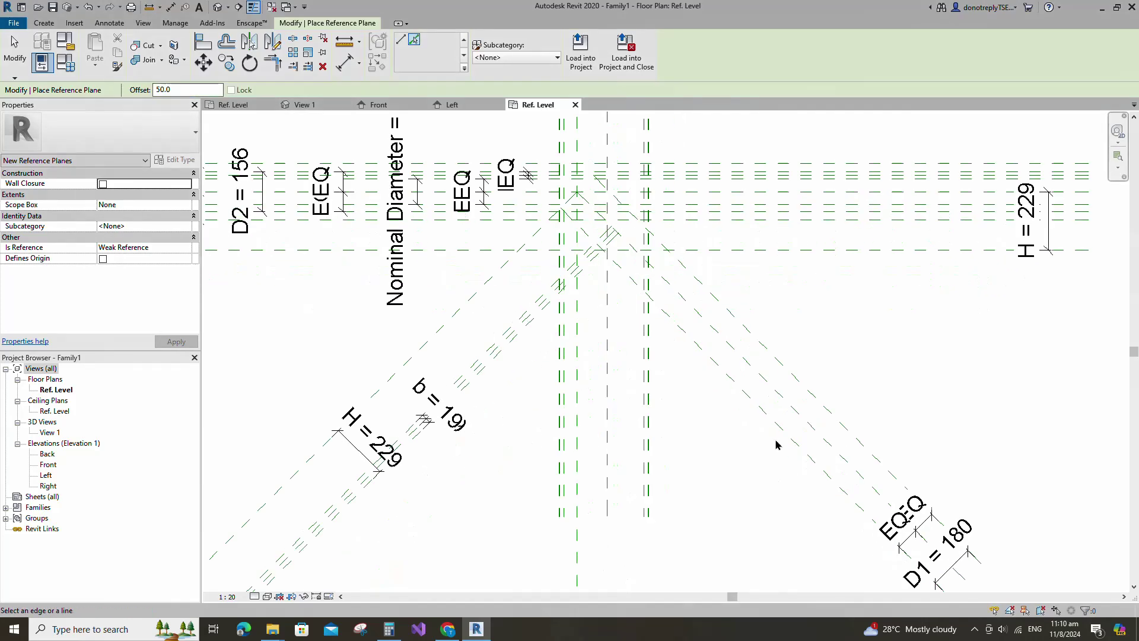
left_click(792, 411)
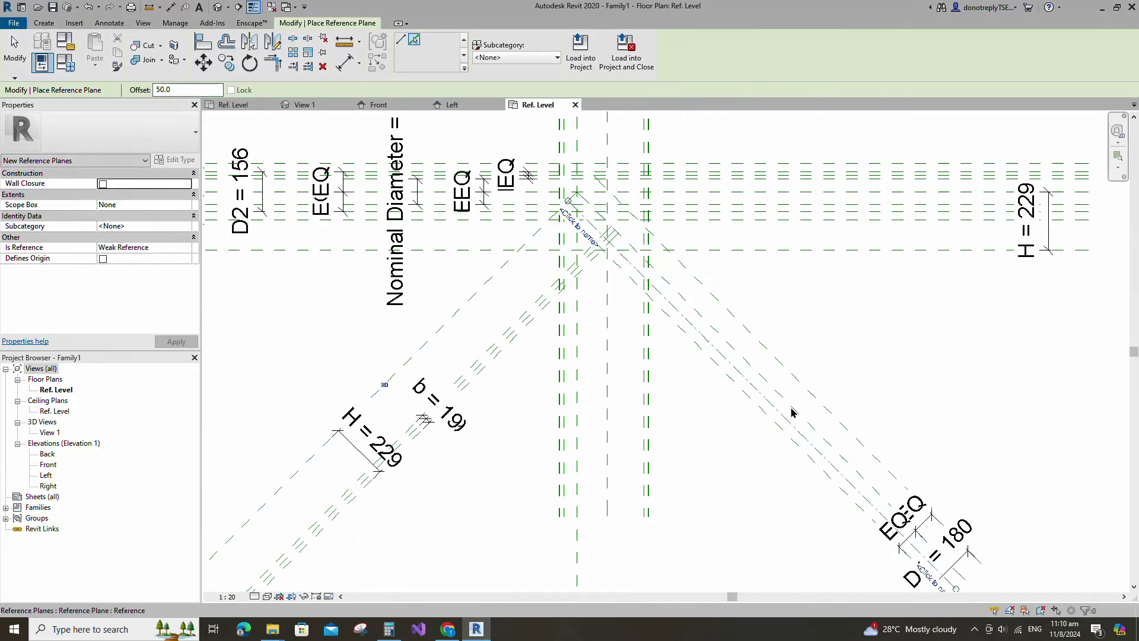
Dimension the central right diagonal plane and its two 50 mm offset planes in one chain with equal segments.
left_click(348, 61)
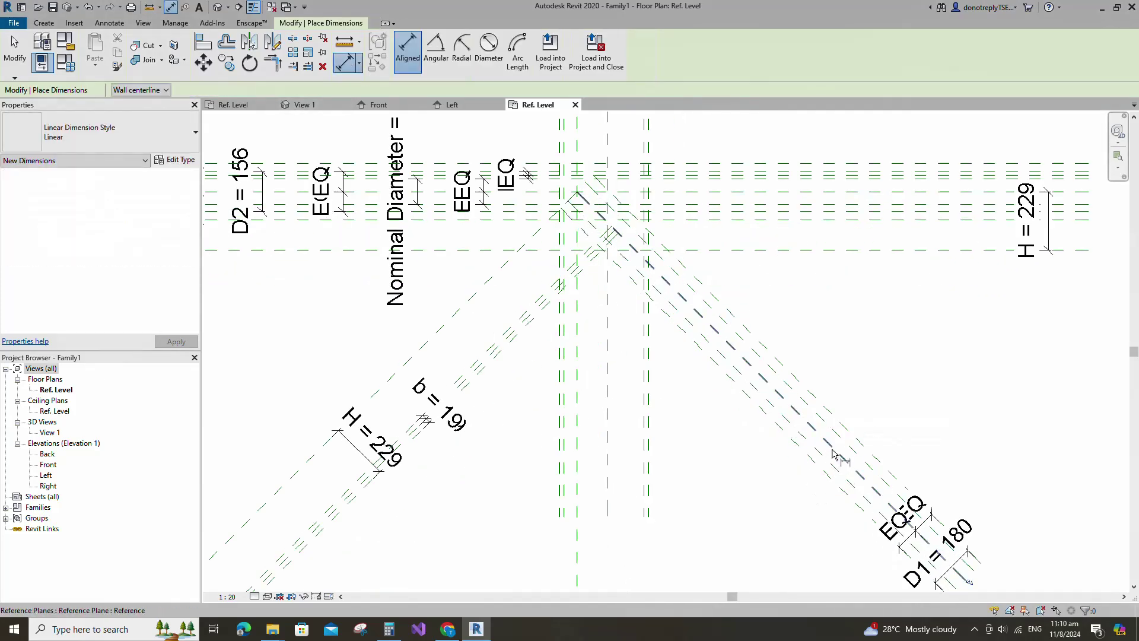
left_click(827, 448)
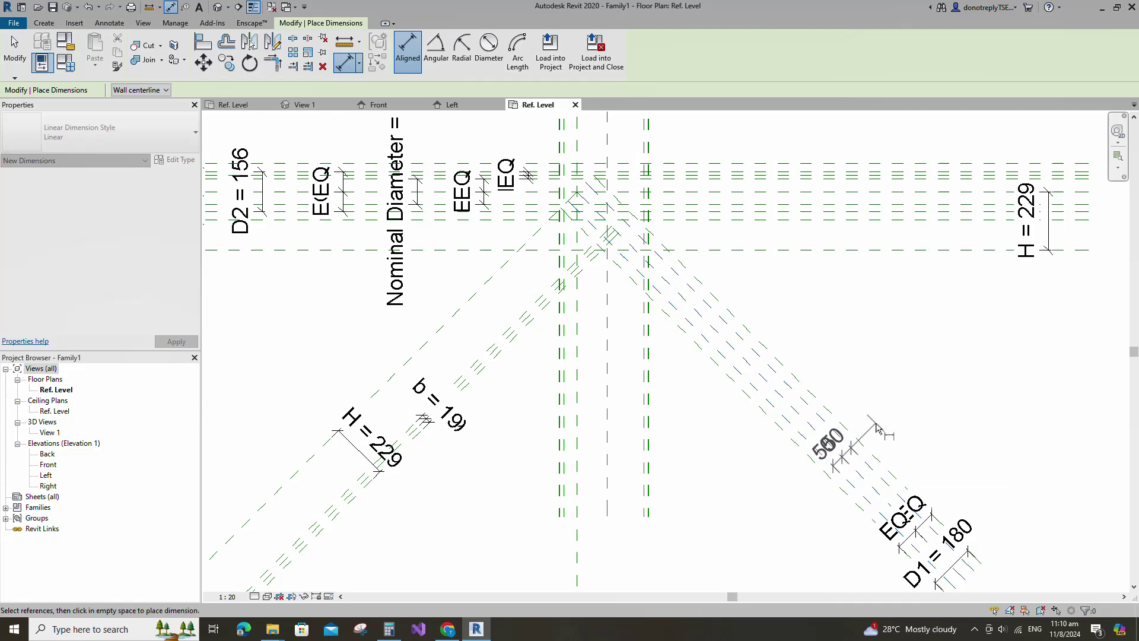
left_click(877, 424)
left_click(860, 474)
Dimension the overall distance between the two 50 mm offset diagonal planes and label it with the Nominal Diameter parameter.
left_click(853, 486)
left_click(878, 475)
left_click(916, 449)
key("Escape")
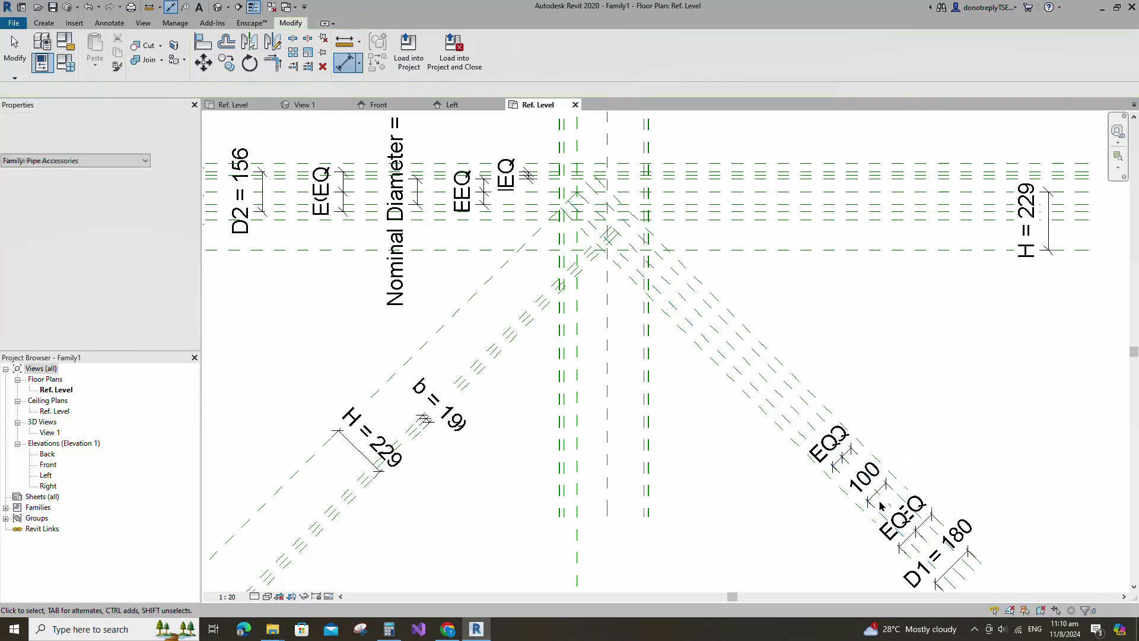
left_click(194, 236)
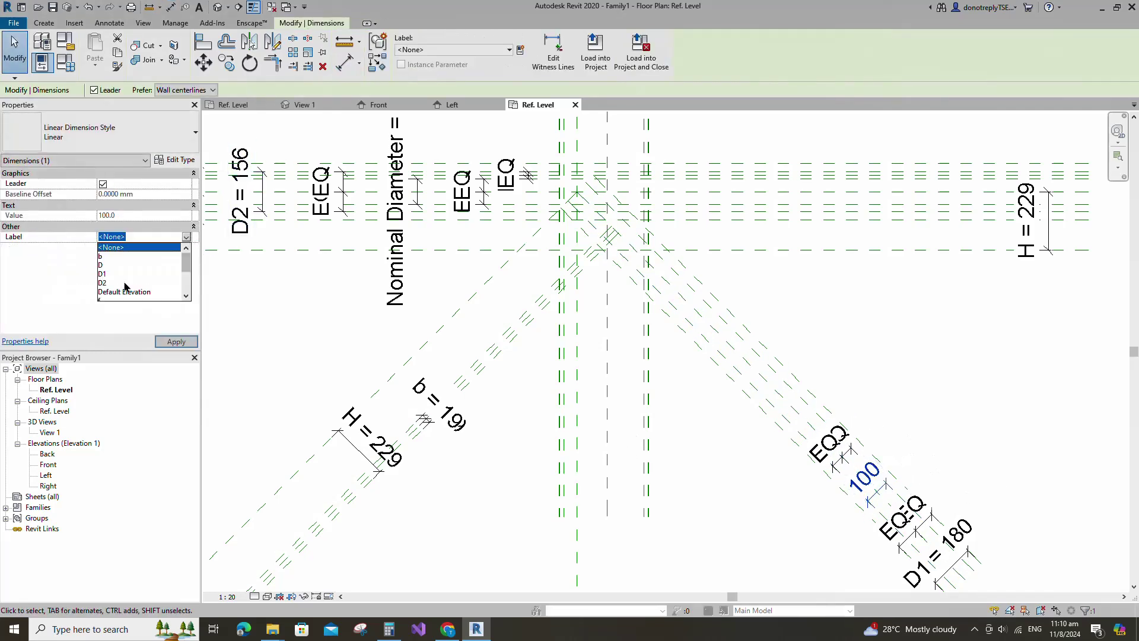
left_click(134, 249)
left_click(724, 502)
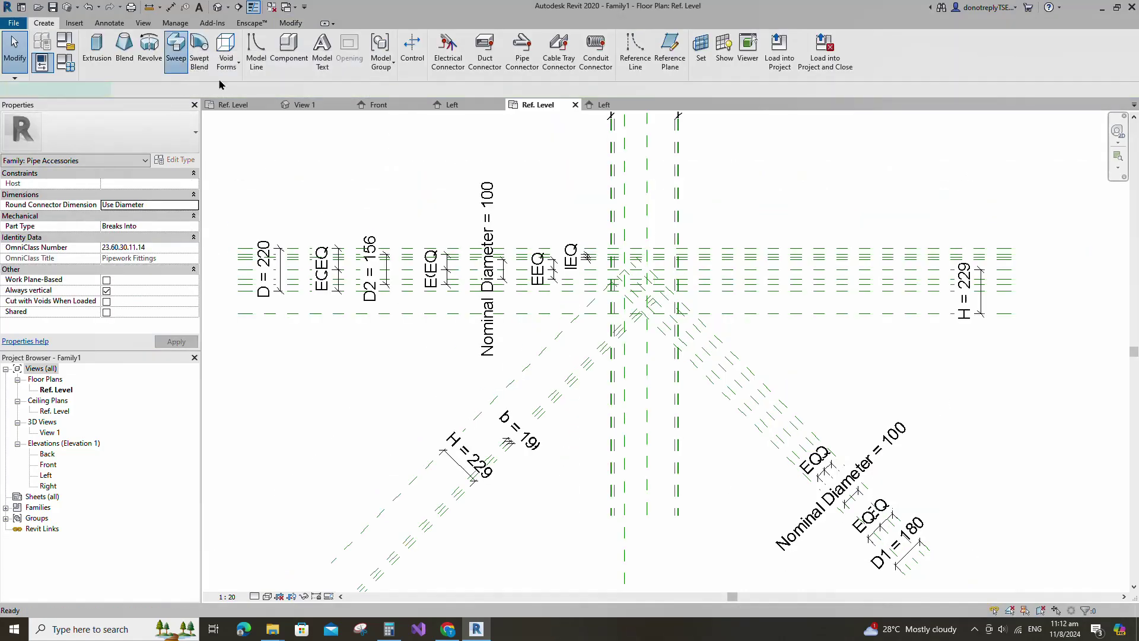
Start a sweep and sketch its path with a horizontal segment from the left inner flange plane and a 45° segment down the central diagonal plane.
left_click(184, 51)
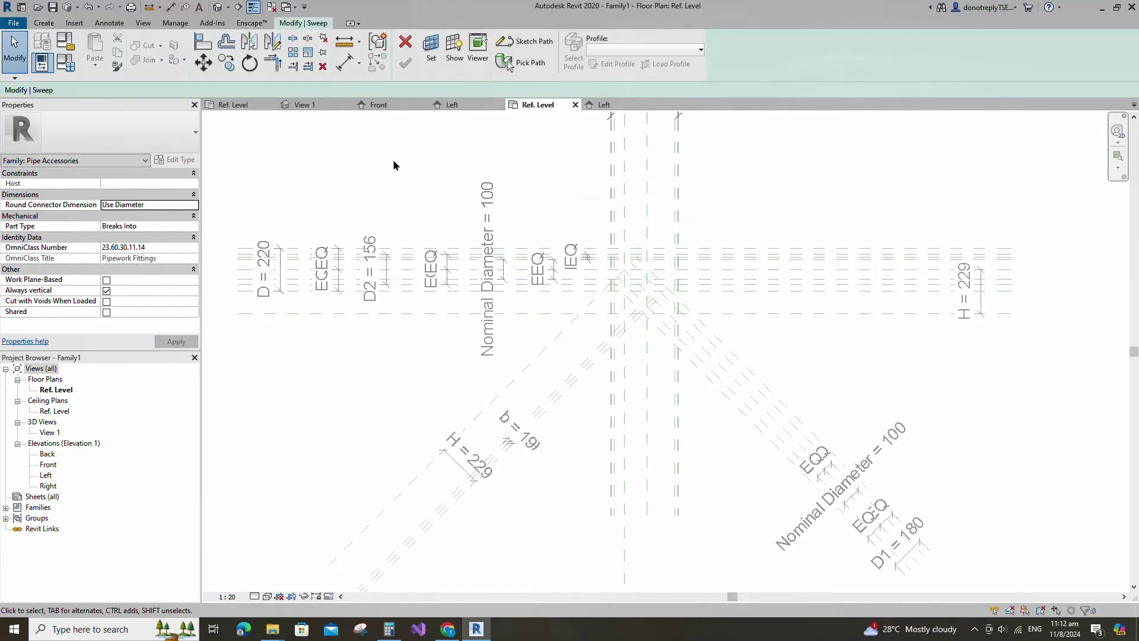
left_click(525, 41)
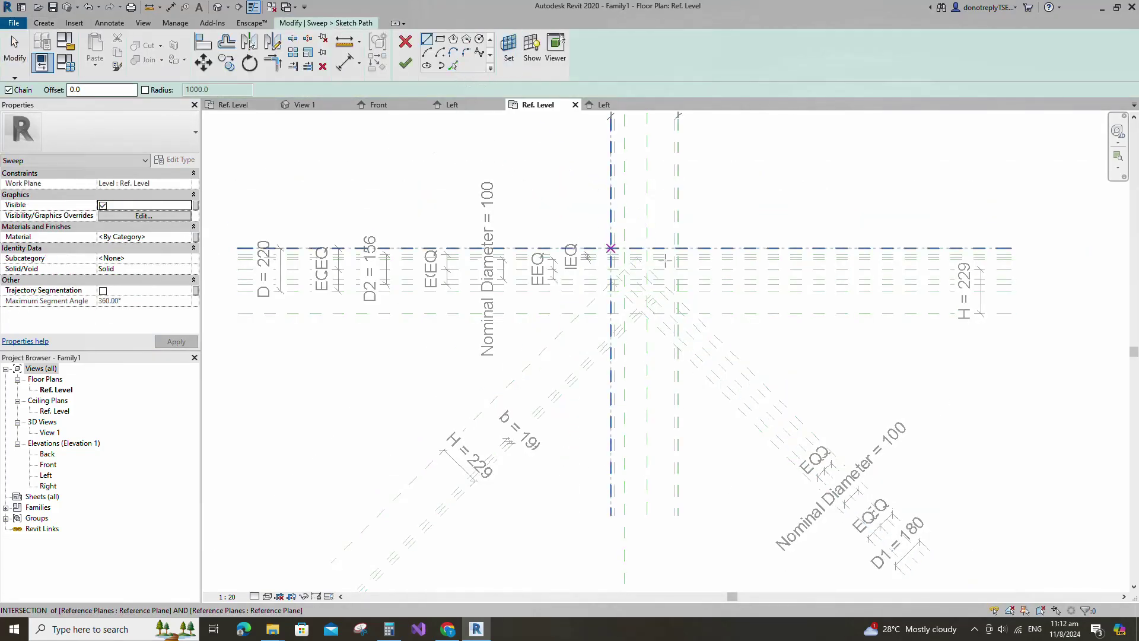
scroll(611, 246, "up", 5)
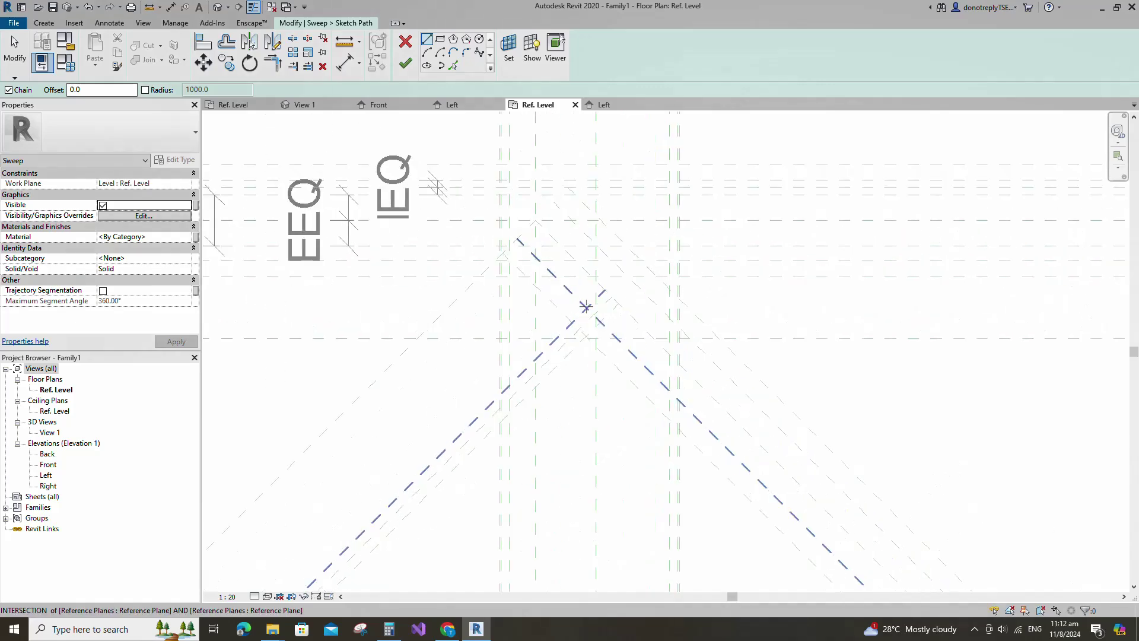
left_click(510, 220)
left_click(535, 220)
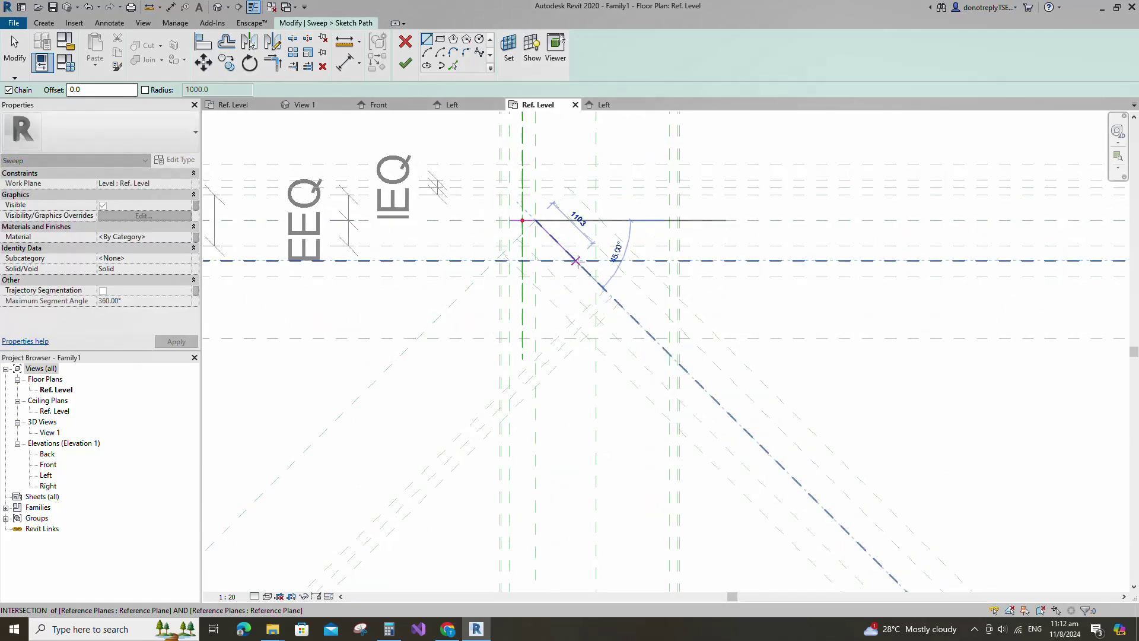
left_click(605, 289)
key("Escape")
key("Escape")
Align and lock the path's endpoints and corner to the adjoining reference planes and finish the path.
left_click(202, 41)
left_click(510, 149)
left_click(509, 221)
left_click(488, 333)
left_click(475, 221)
left_click(524, 223)
left_click(648, 243)
left_click(634, 318)
left_click(600, 285)
left_click(576, 319)
left_click(604, 289)
left_click(454, 469)
scroll(651, 358, "up", 2)
scroll(651, 358, "down", 1)
left_click(405, 63)
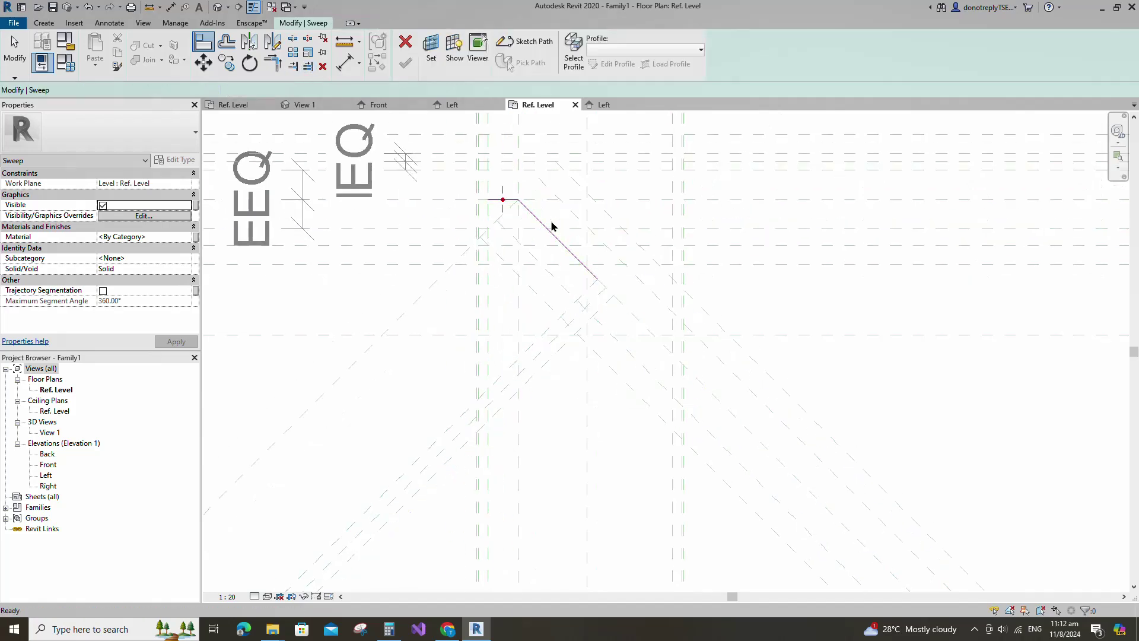
Sketch a circular sweep profile of about 70 mm radius centred on the path in the Left elevation.
left_click(614, 64)
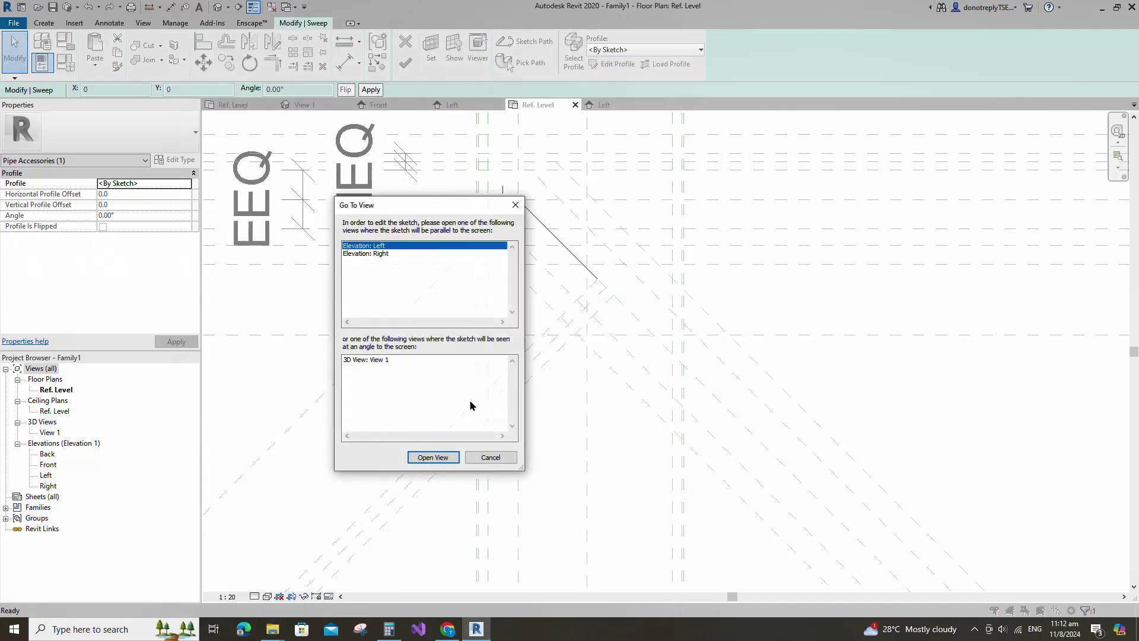
left_click(431, 458)
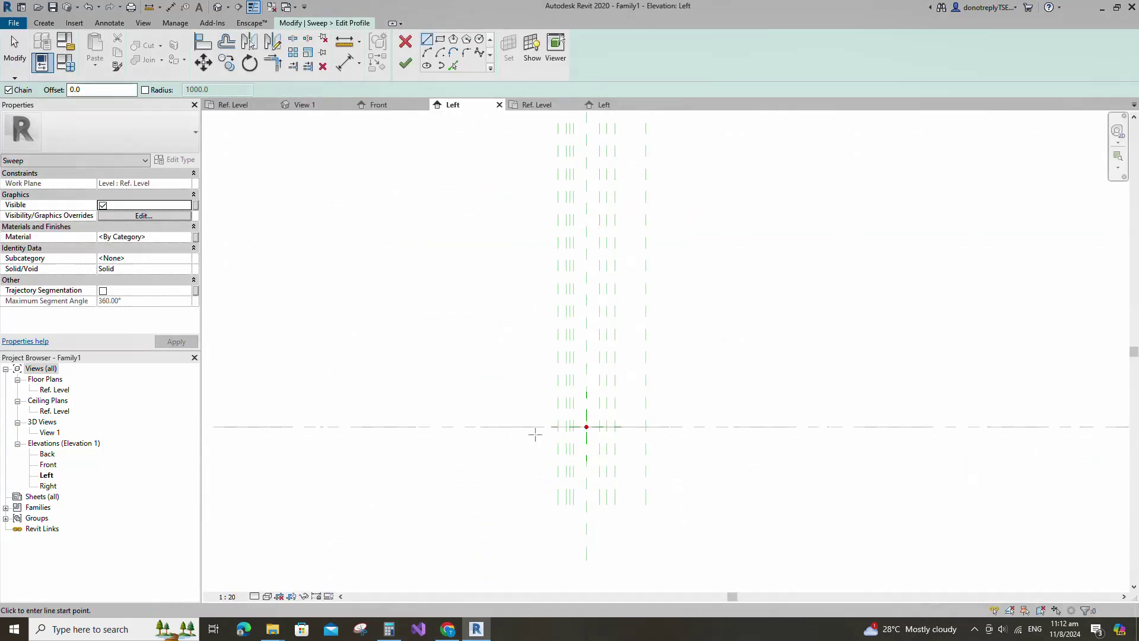
key("Escape")
left_click(616, 408)
scroll(641, 445, "up", 2)
key("Escape")
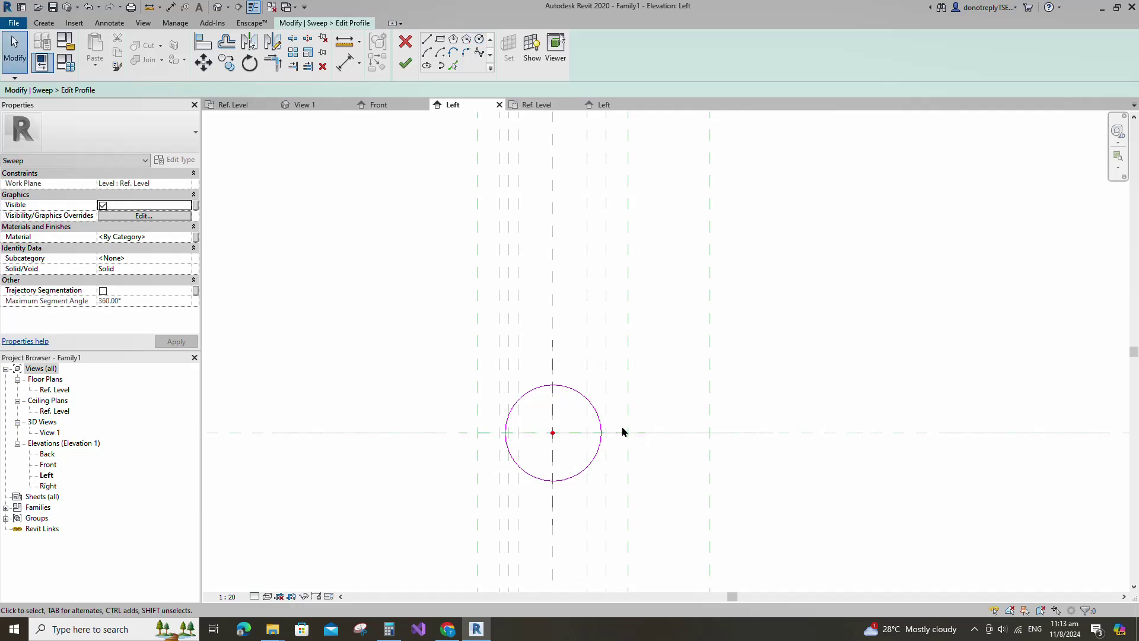
Make the profile circle's centre mark visible and align the centre to the vertical centre reference plane.
left_click(553, 391)
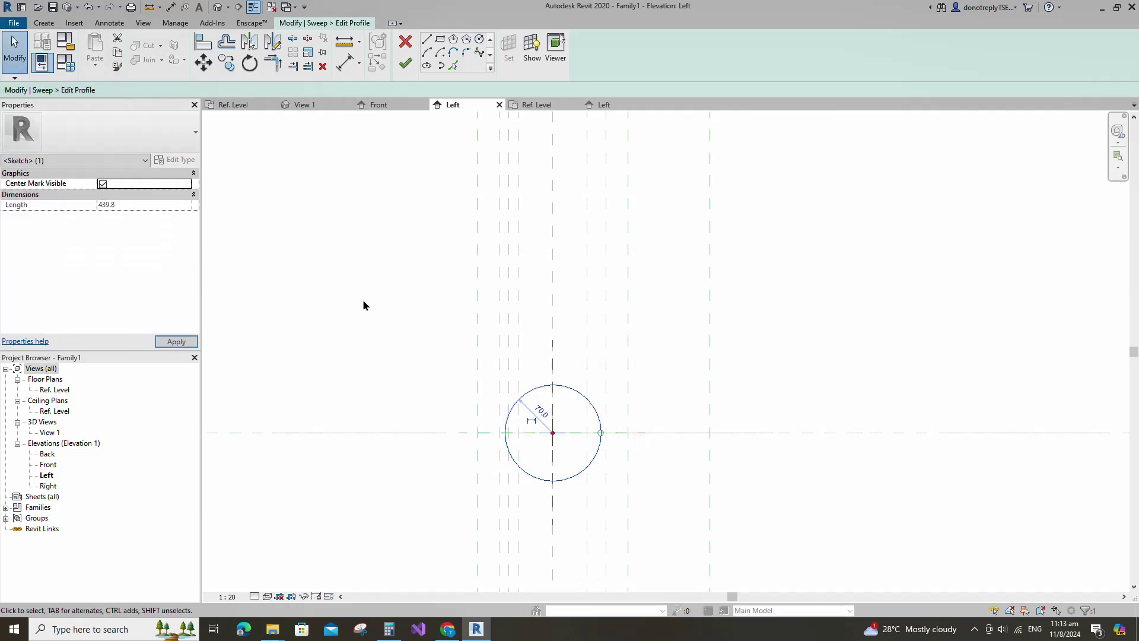
key("a")
key("l")
left_click(554, 195)
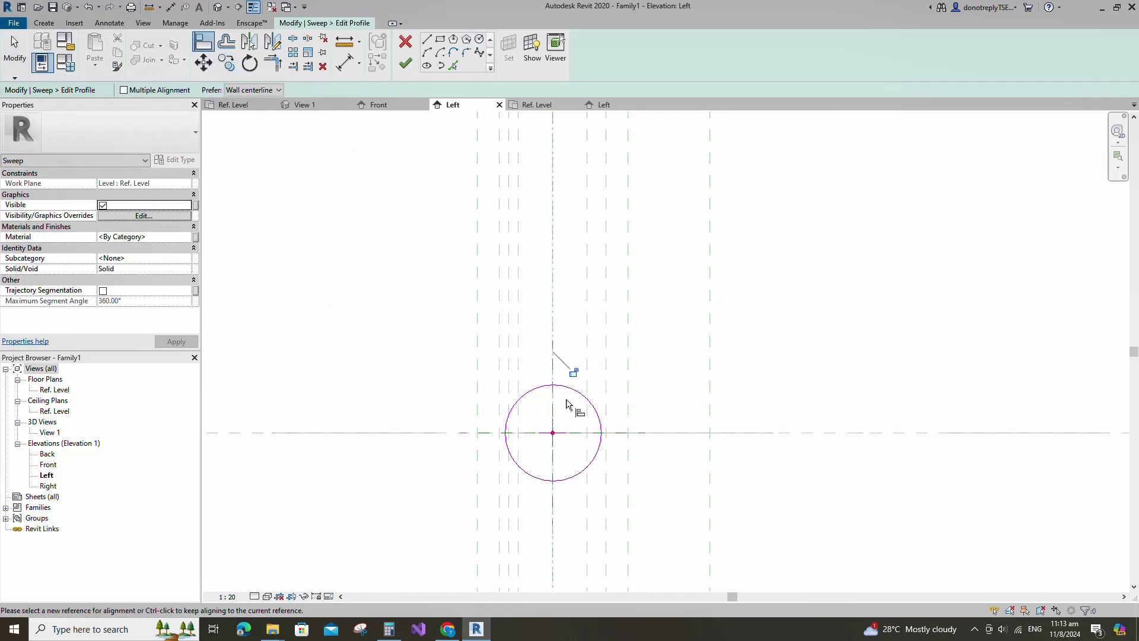
key("Escape")
Add a diameter dimension to the profile circle and set it to 128 mm.
left_click(359, 63)
left_click(370, 155)
left_click(580, 399)
key("Escape")
key("Escape")
left_click(578, 413)
left_click(596, 458)
left_click(534, 408)
type("128")
key("Return")
Label the circle's diameter dimension with a new instance parameter D3 grouped under Constraints.
left_click(596, 443)
left_click(520, 50)
type("D3")
left_click(320, 394)
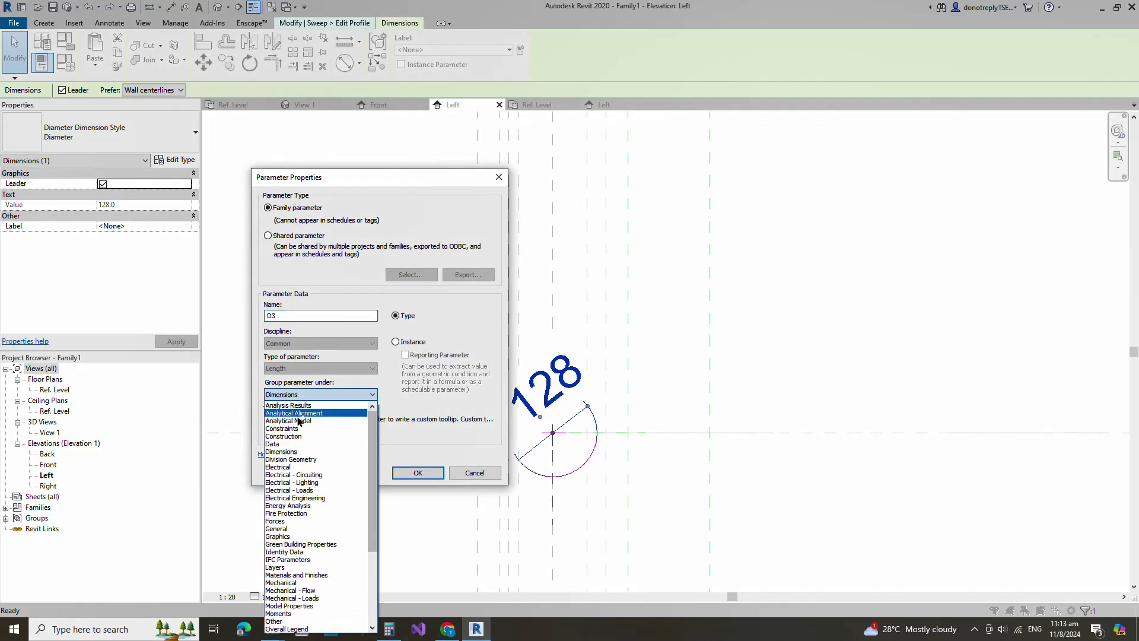
left_click(293, 430)
left_click(395, 342)
left_click(433, 471)
left_click(910, 356)
Give parameter D3 the formula Nominal Diameter + ((D2 - Nominal Diameter) / 2) in the family types and apply it.
scroll(910, 356, "down", 1)
middle_click_drag(910, 356, 1045, 288)
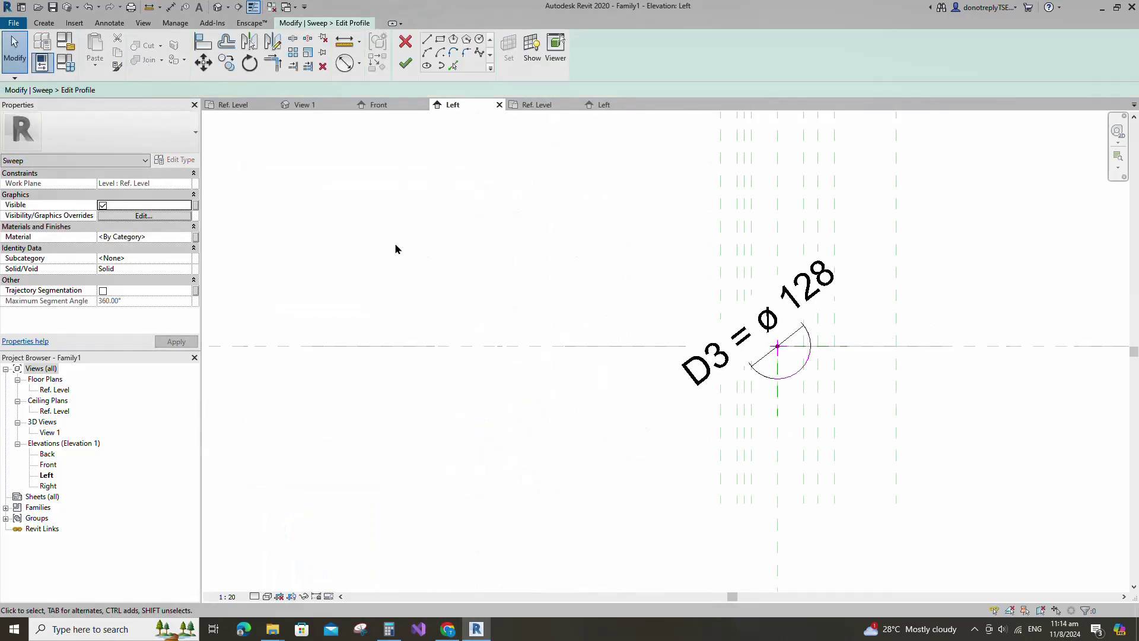
left_click(65, 71)
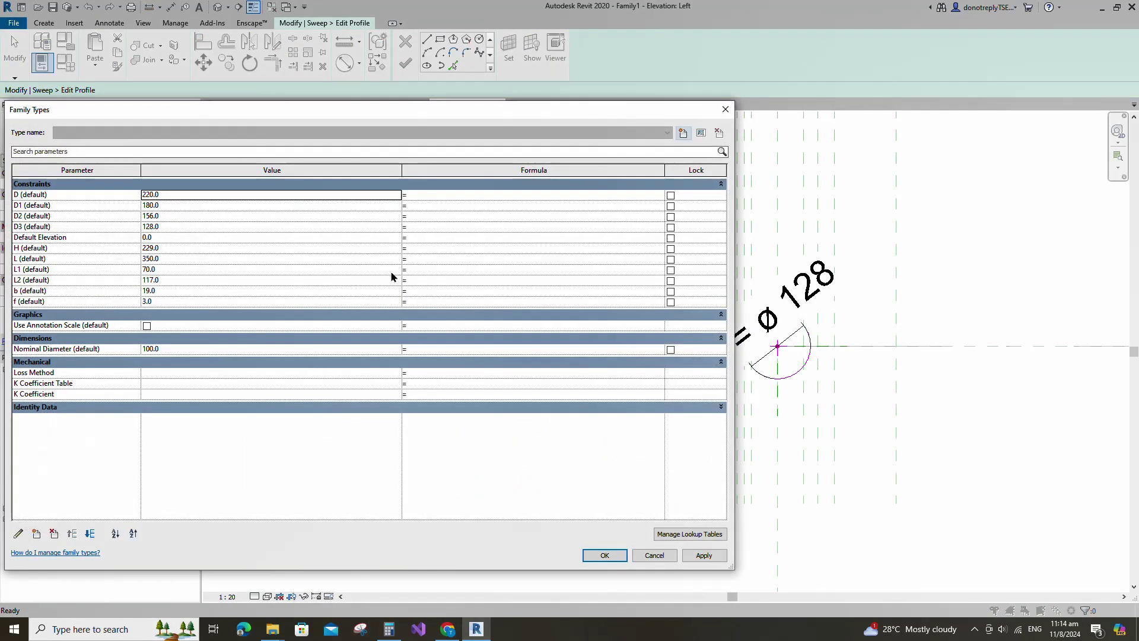
left_click(419, 229)
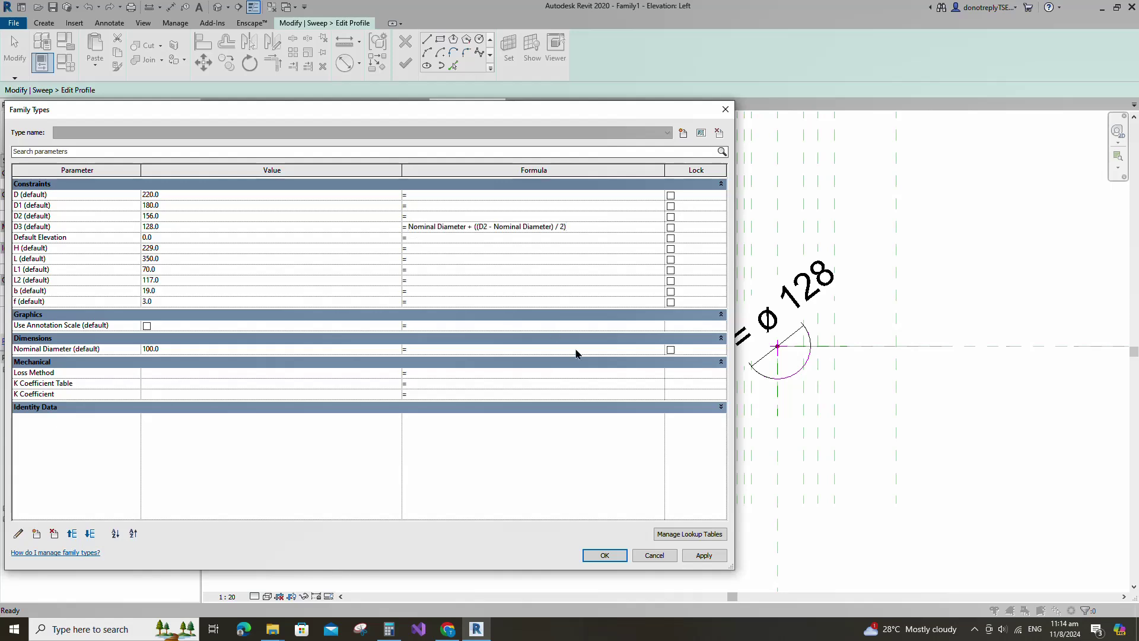
left_click(702, 554)
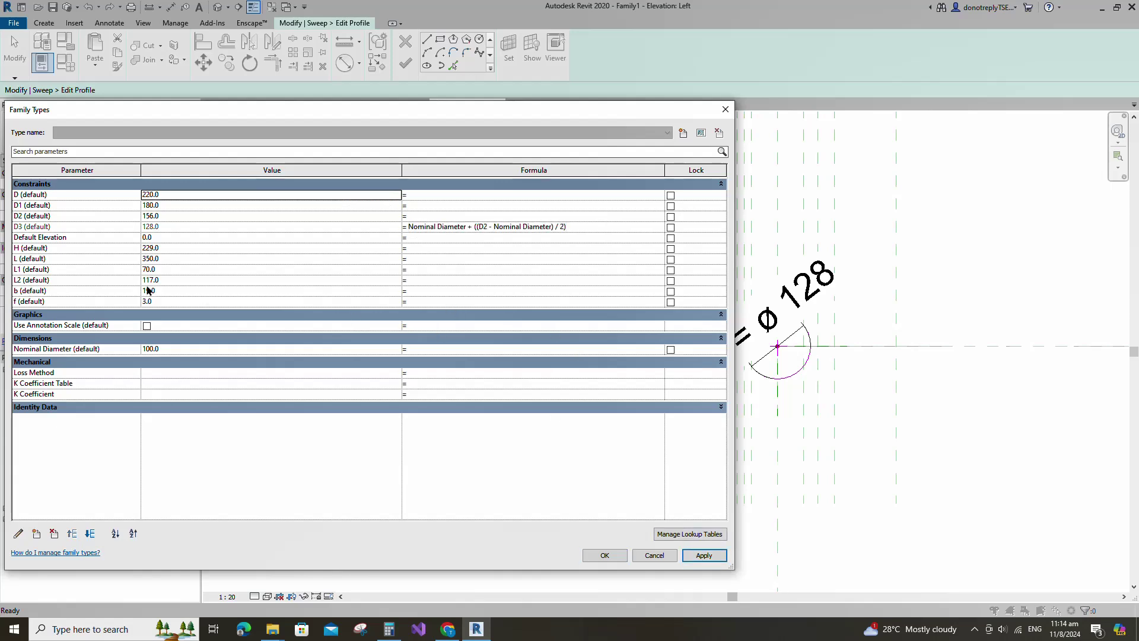
Set the formulas of L1 to L/5 and L2 to L/3 in the family types and accept the changes.
left_click(414, 272)
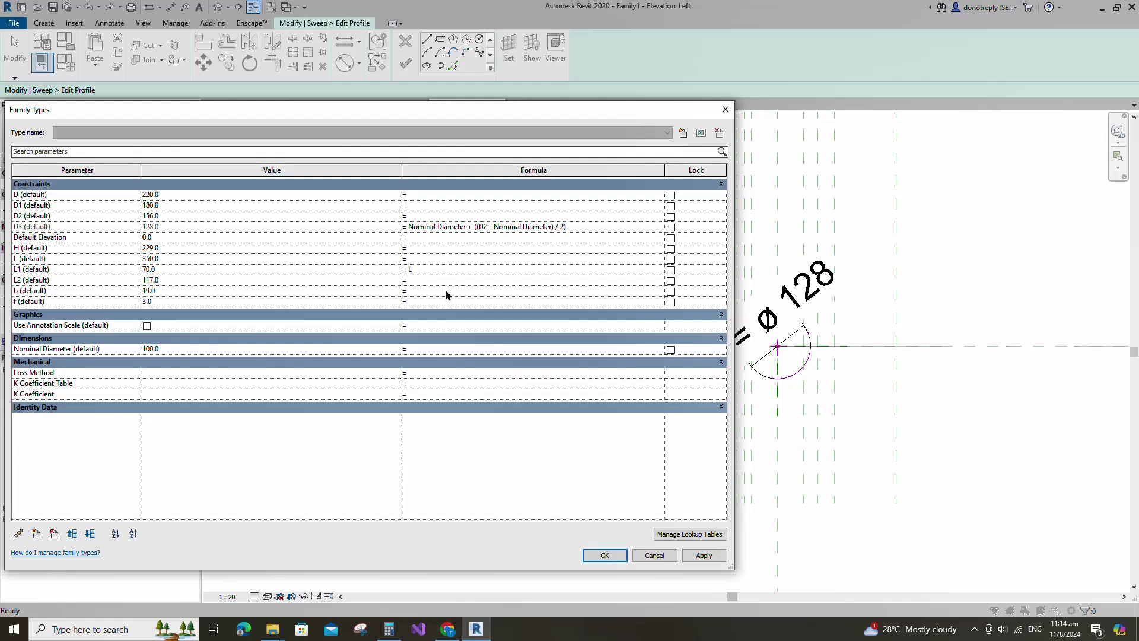
type("L/5")
left_click(703, 556)
type("L/3")
left_click(704, 556)
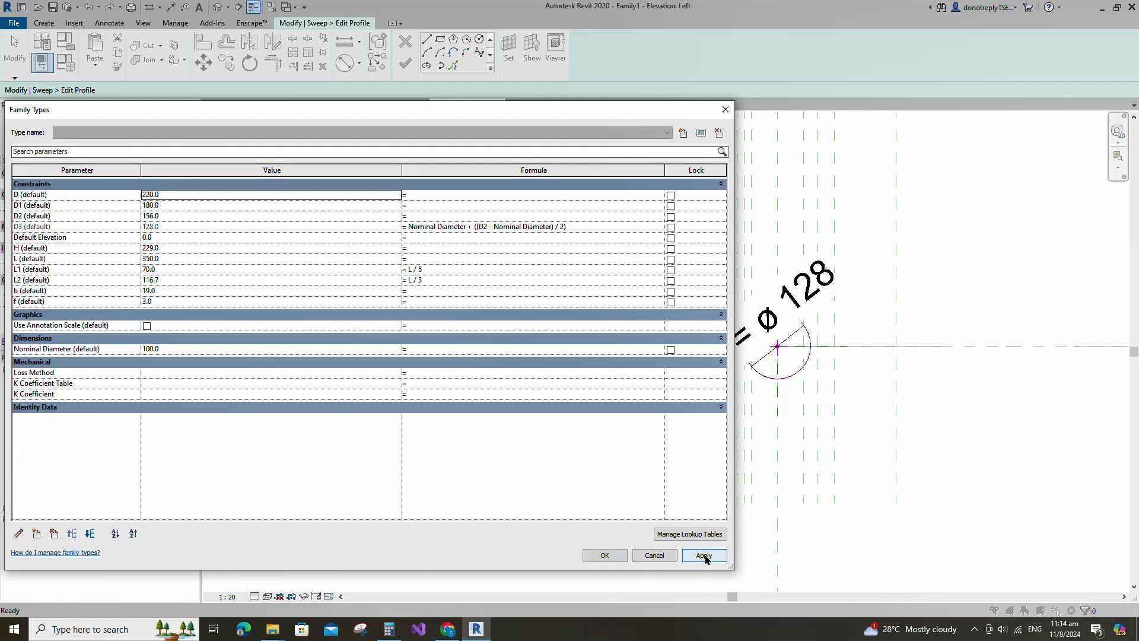
left_click(603, 556)
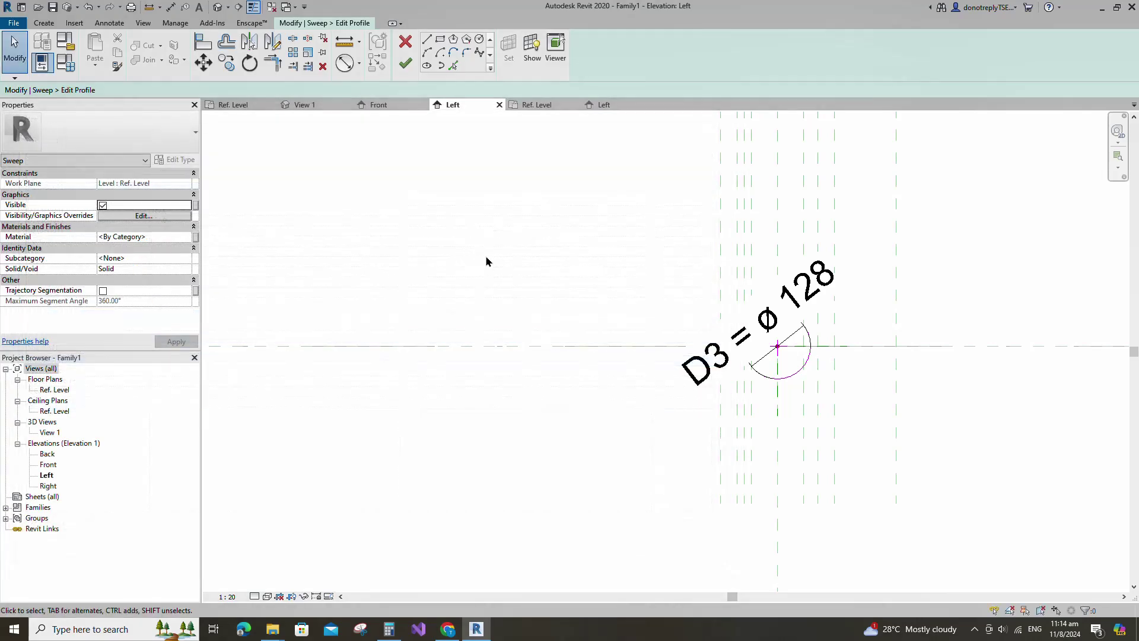
Finish the profile and sweep and display the body in the Ref. Level plan with finer detail and the Shaded visual style.
left_click(405, 64)
left_click(408, 64)
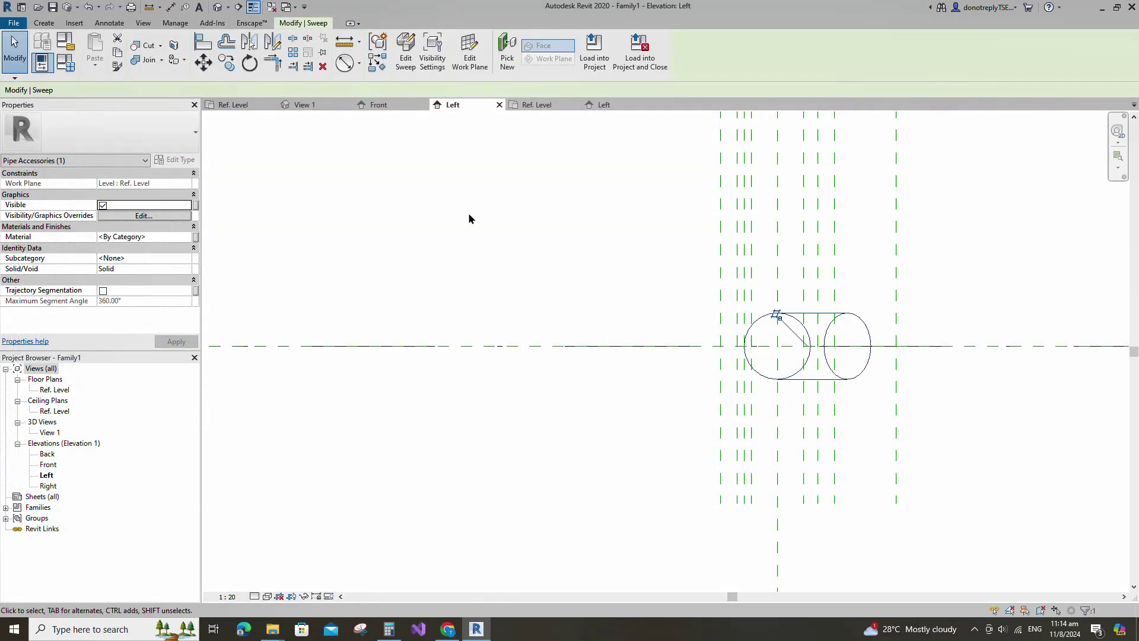
double_click(51, 390)
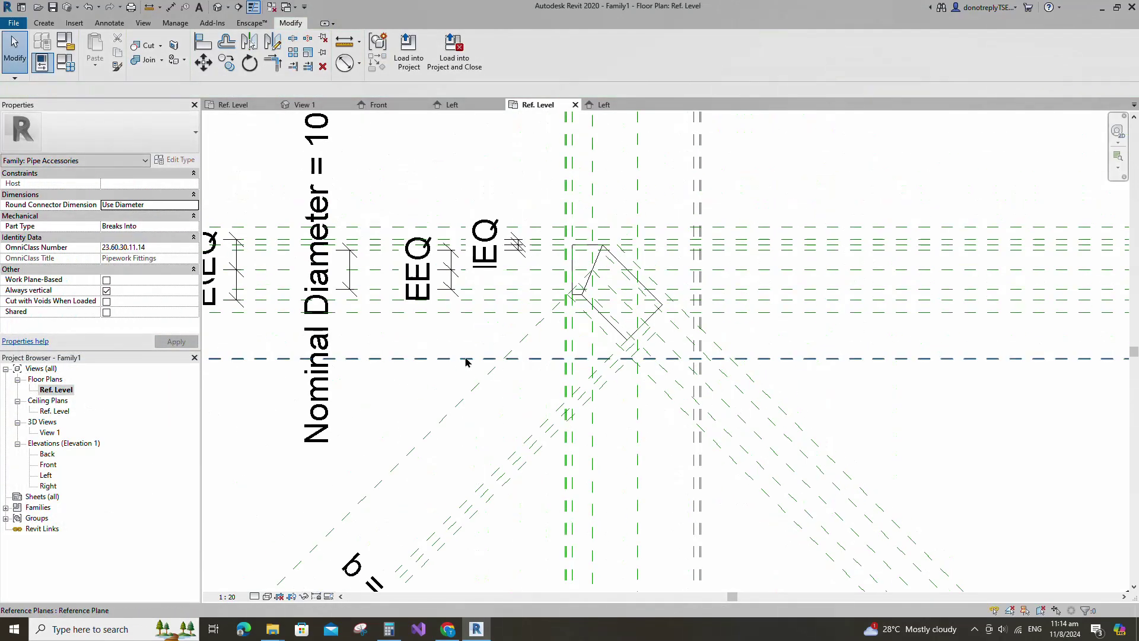
left_click(254, 596)
left_click(309, 567)
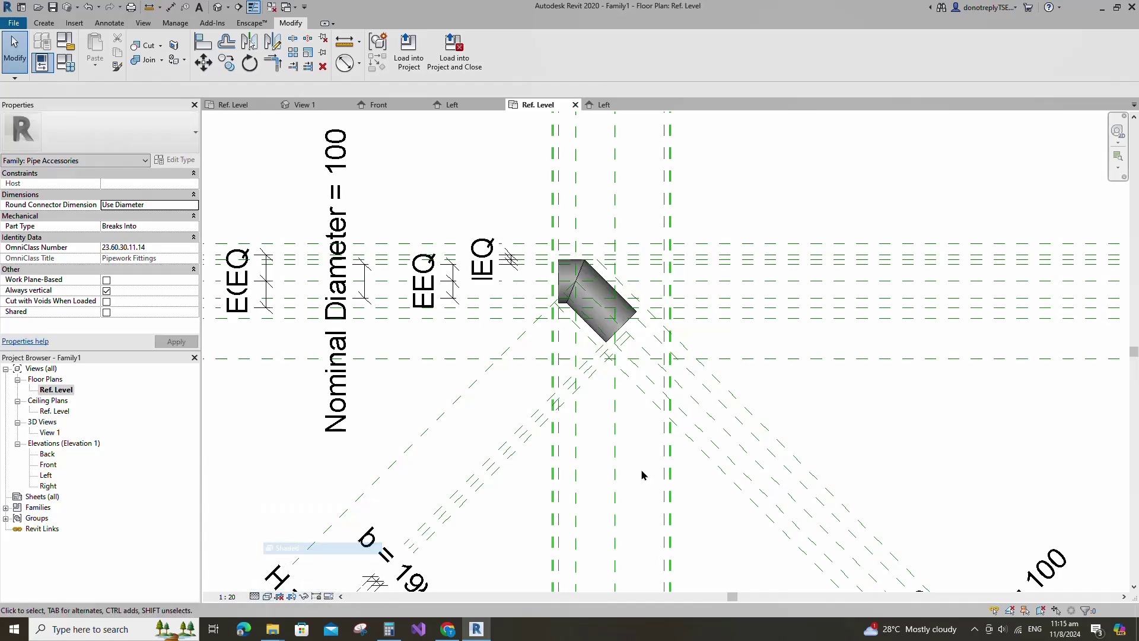
scroll(812, 397, "up", 1)
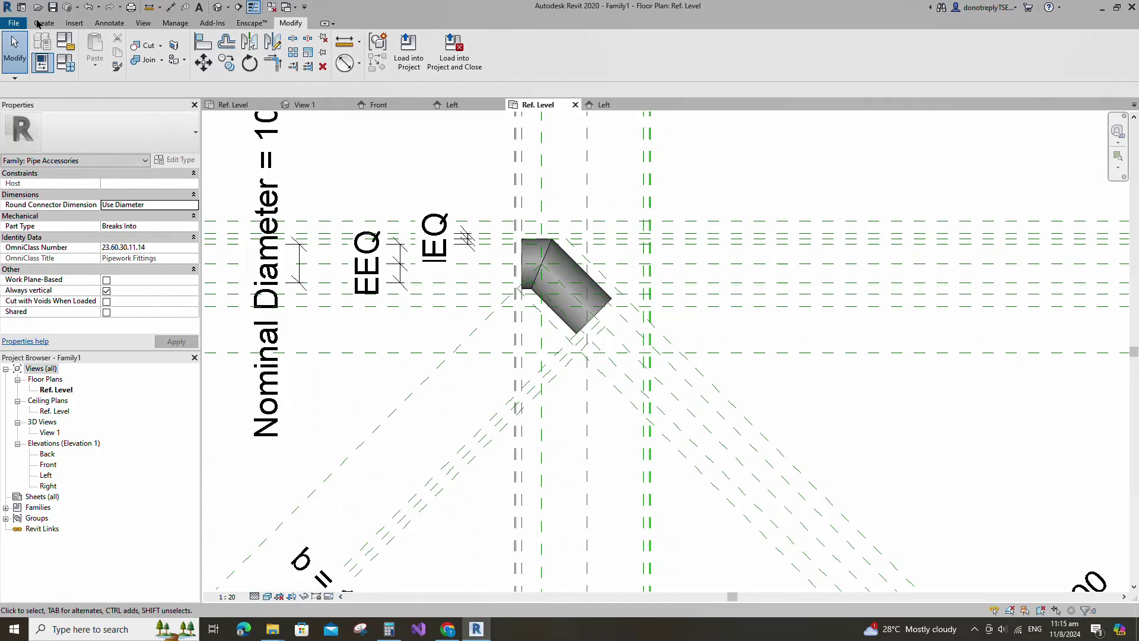
Sketch a second sweep path from the right inner flange plane to the inner vertical plane, turning 45° down to the central right diagonal plane.
left_click(31, 22)
left_click(176, 51)
left_click(513, 48)
scroll(647, 309, "up", 1)
scroll(611, 255, "up", 5)
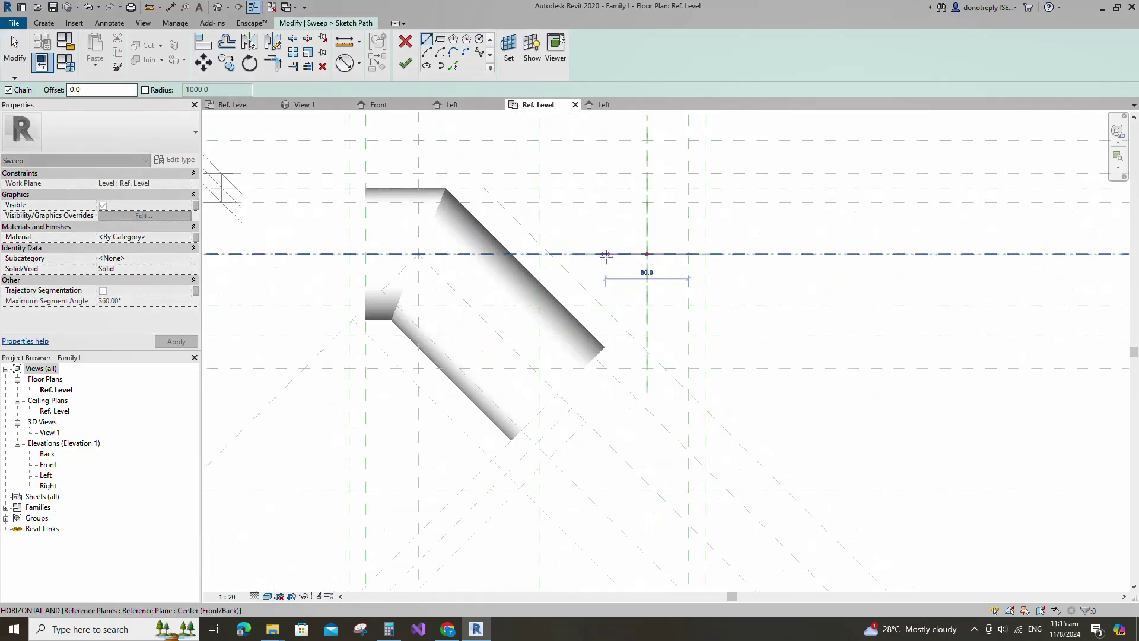
left_click(577, 255)
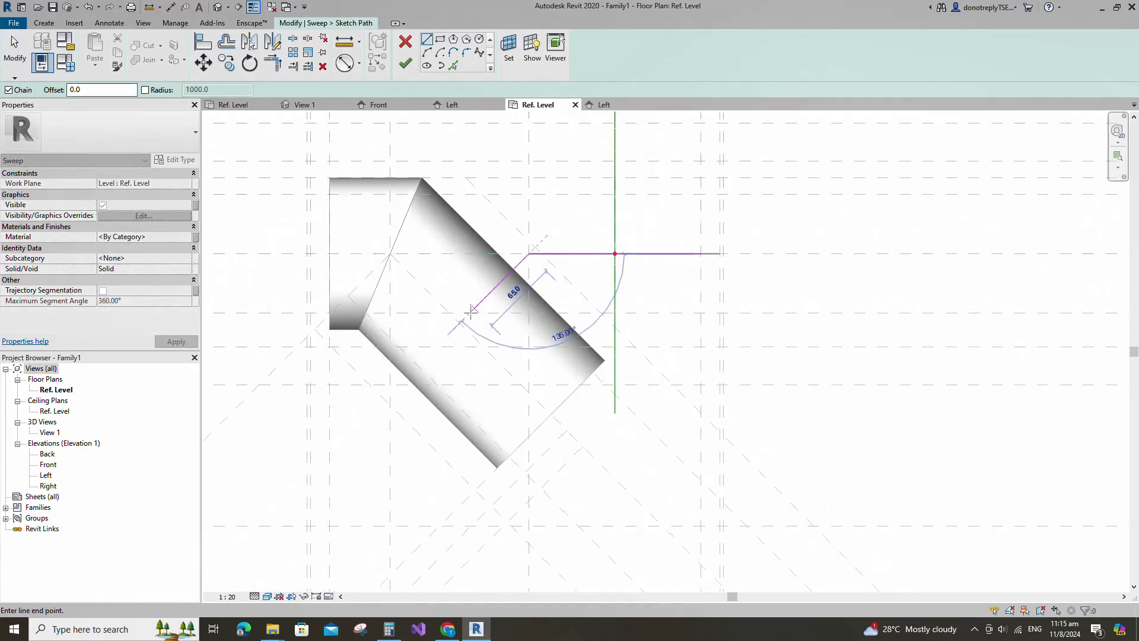
left_click(459, 322)
key("Escape")
scroll(682, 356, "down", 3)
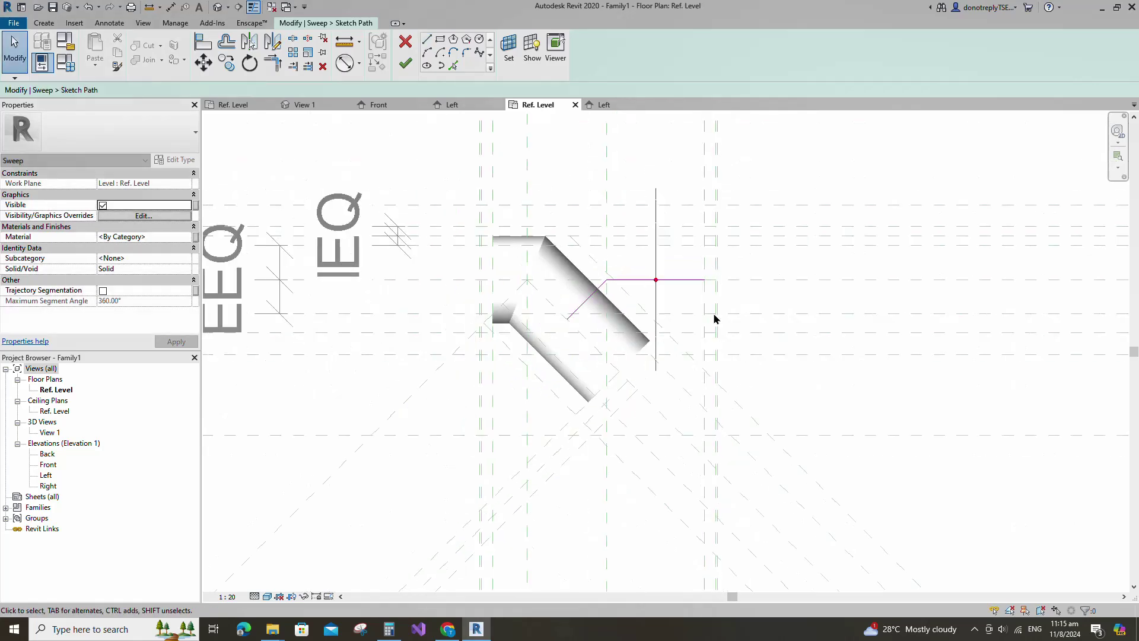
Add a 45° angular dimension between the path's short diagonal segment and the horizontal centre reference plane.
left_click(359, 63)
left_click(368, 108)
left_click(574, 309)
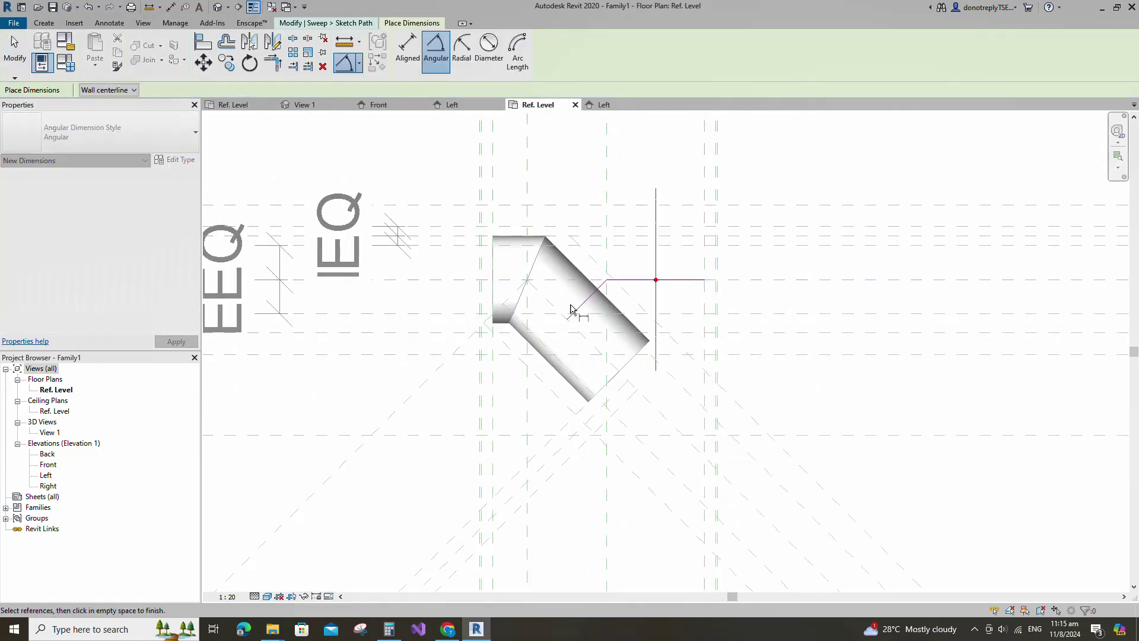
left_click(543, 279)
scroll(505, 265, "down", 2)
left_click(272, 428)
left_click(415, 431)
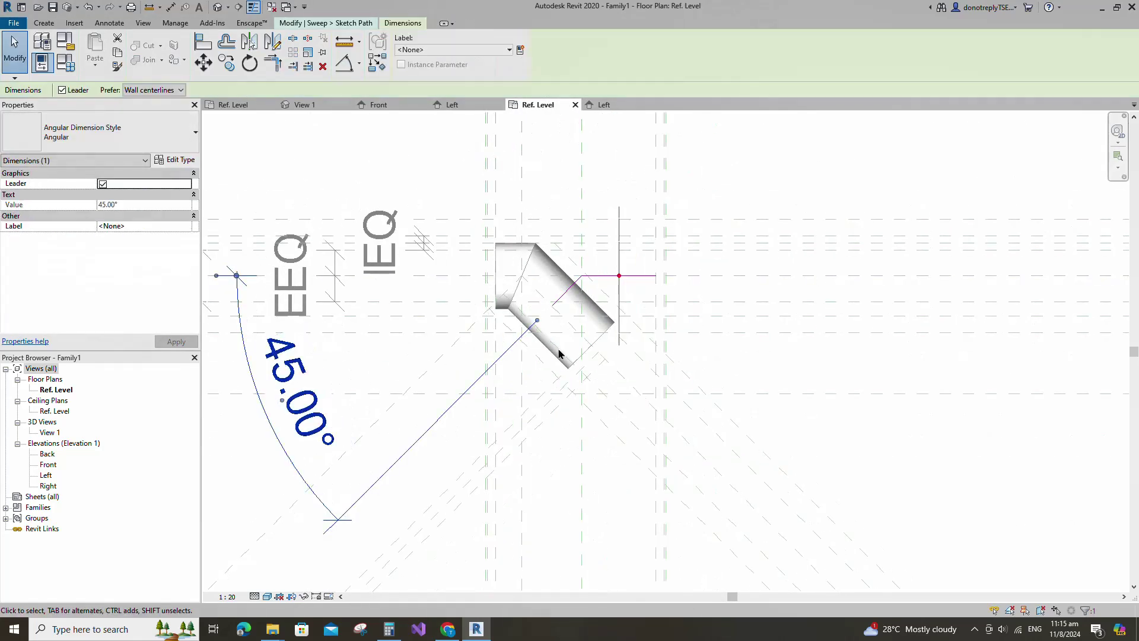
scroll(254, 438, "down", 4)
key("Escape")
key("Escape")
Align and lock the second path's corner and diagonal end to the vertical, horizontal centre and diagonal reference planes, and finish the path.
scroll(579, 382, "up", 3)
scroll(579, 383, "up", 2)
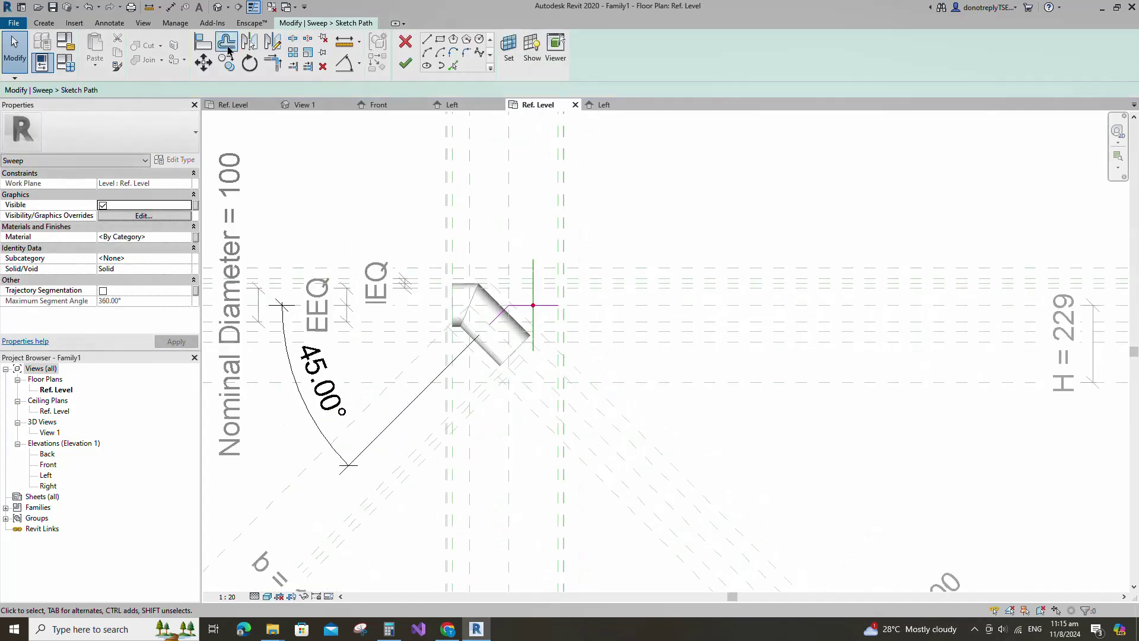
key("a")
key("l")
scroll(549, 249, "up", 2)
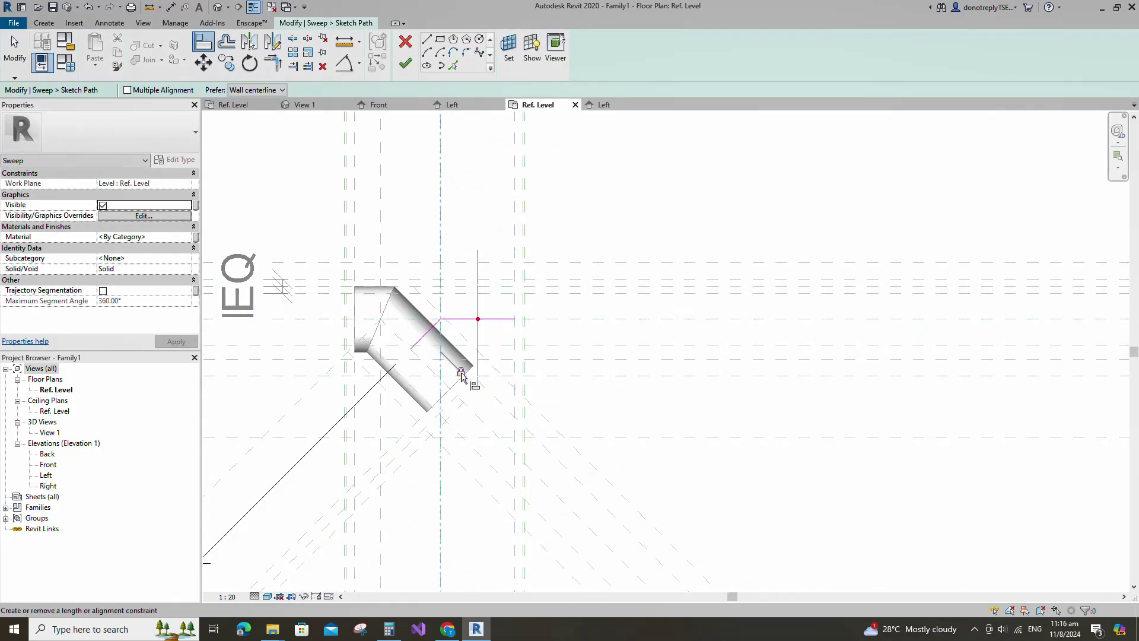
left_click(549, 320)
left_click(439, 320)
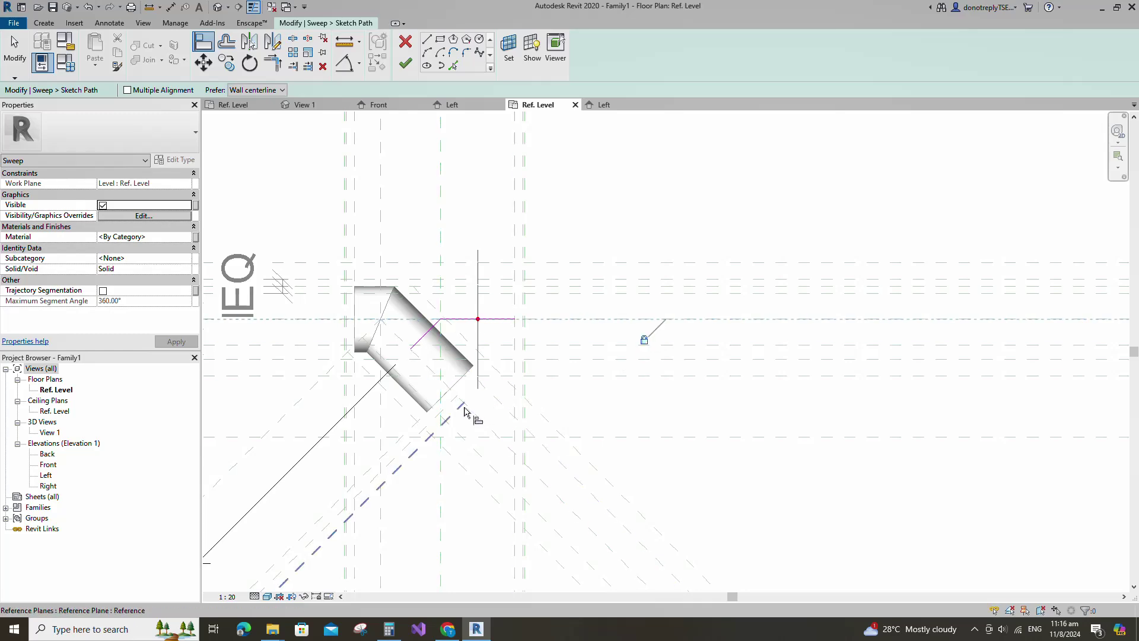
scroll(623, 382, "down", 5)
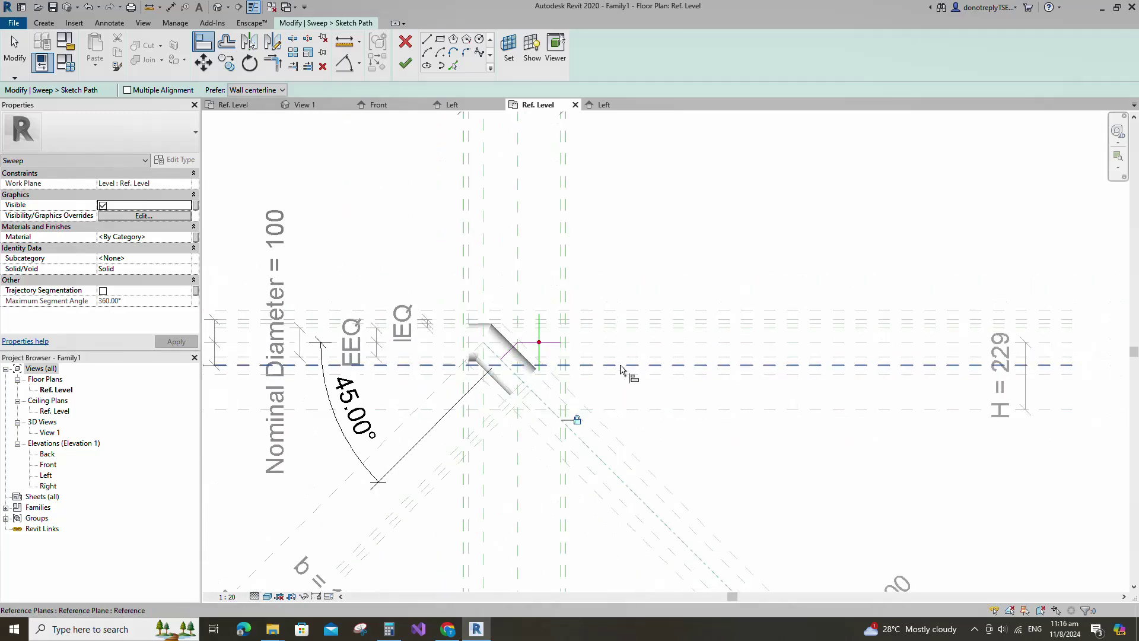
key("Escape")
key("Escape")
left_click(404, 64)
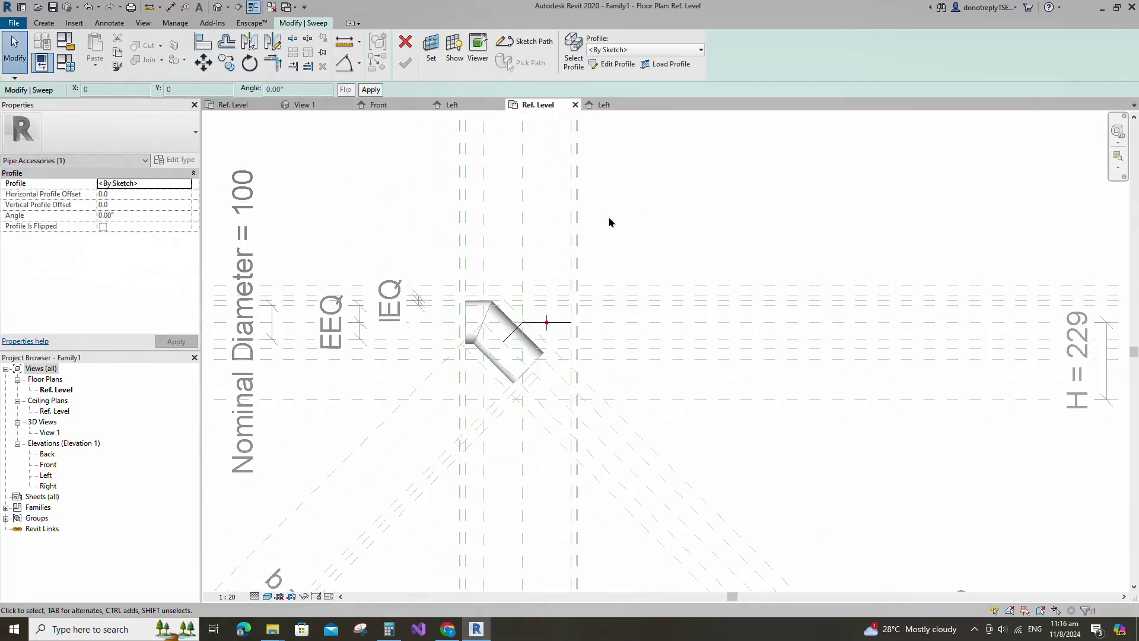
Edit the second sweep's profile in the Left elevation and sketch a circle of about 45 mm radius centred on the path's end.
left_click(611, 64)
left_click(437, 457)
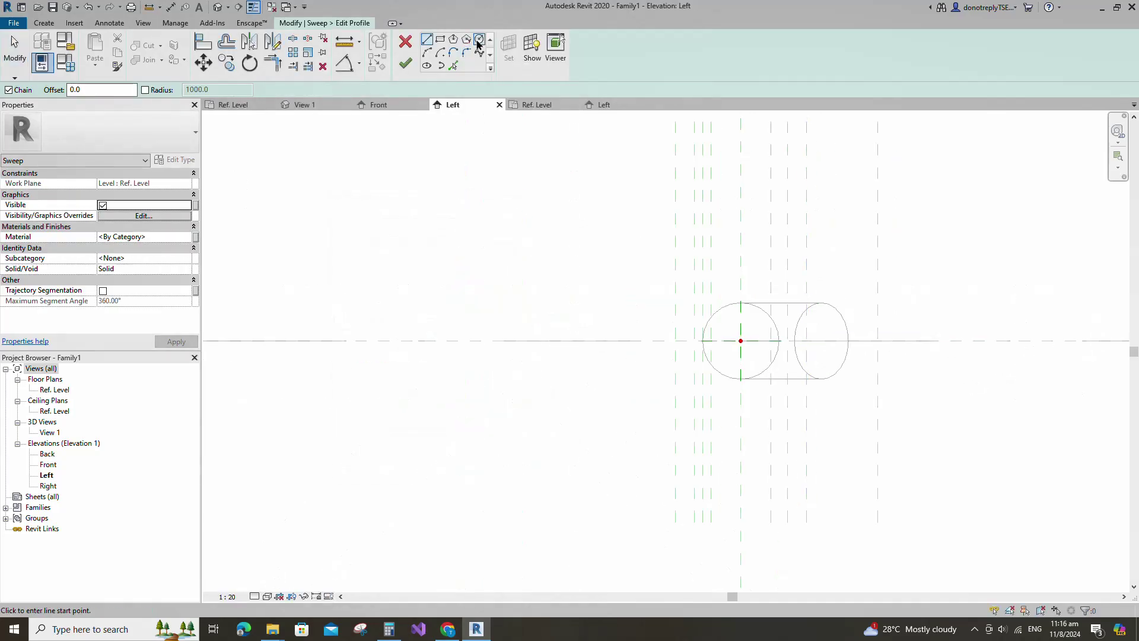
left_click(740, 340)
left_click(759, 321)
key("Escape")
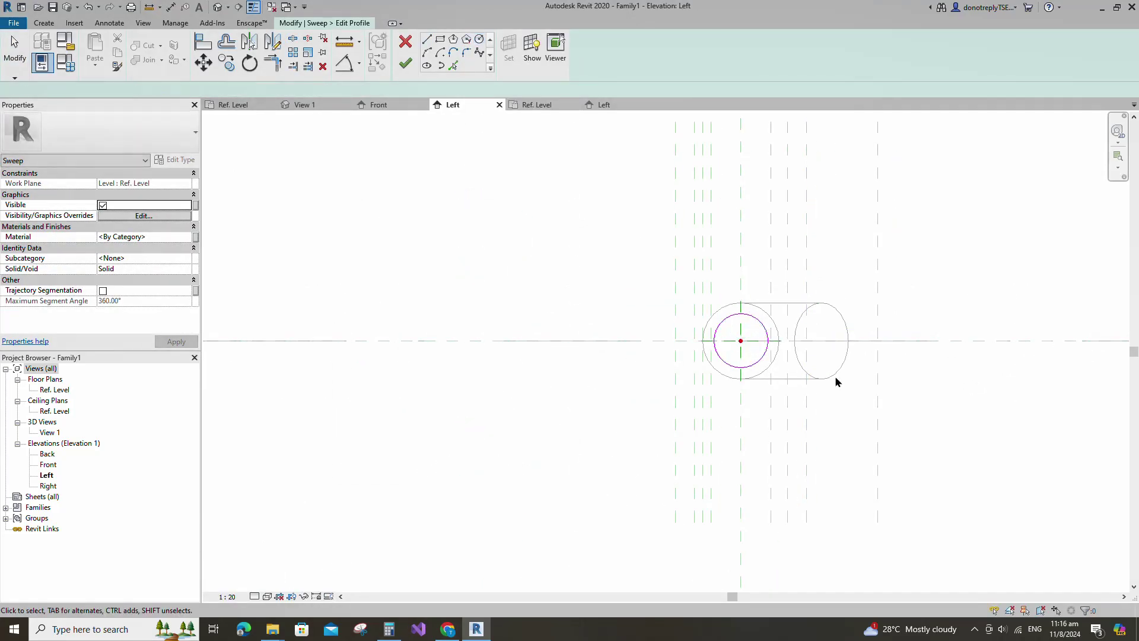
Turn on the profile circle's centre mark and align and lock it to the vertical centre plane and the Ref. Level line.
scroll(837, 375, "up", 1)
left_click(739, 320)
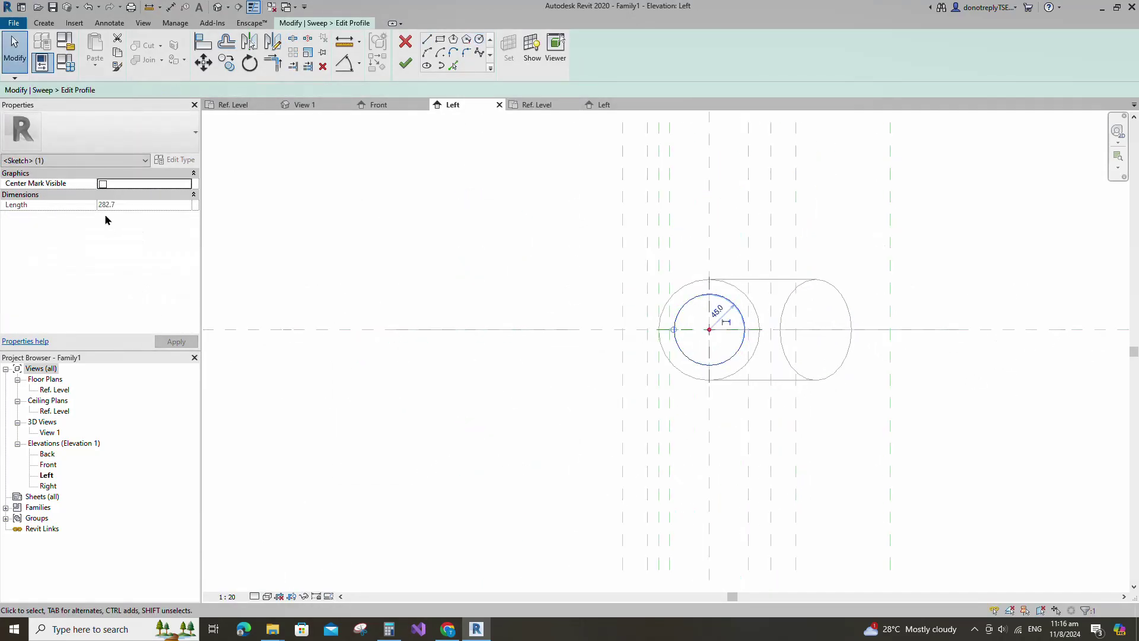
left_click(204, 42)
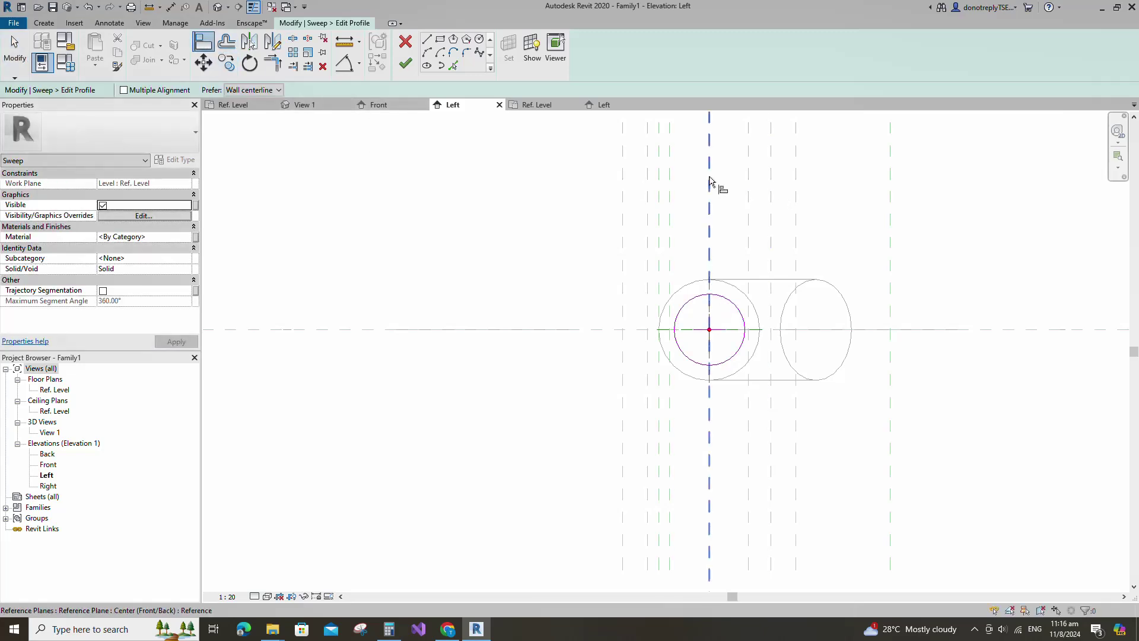
left_click(710, 335)
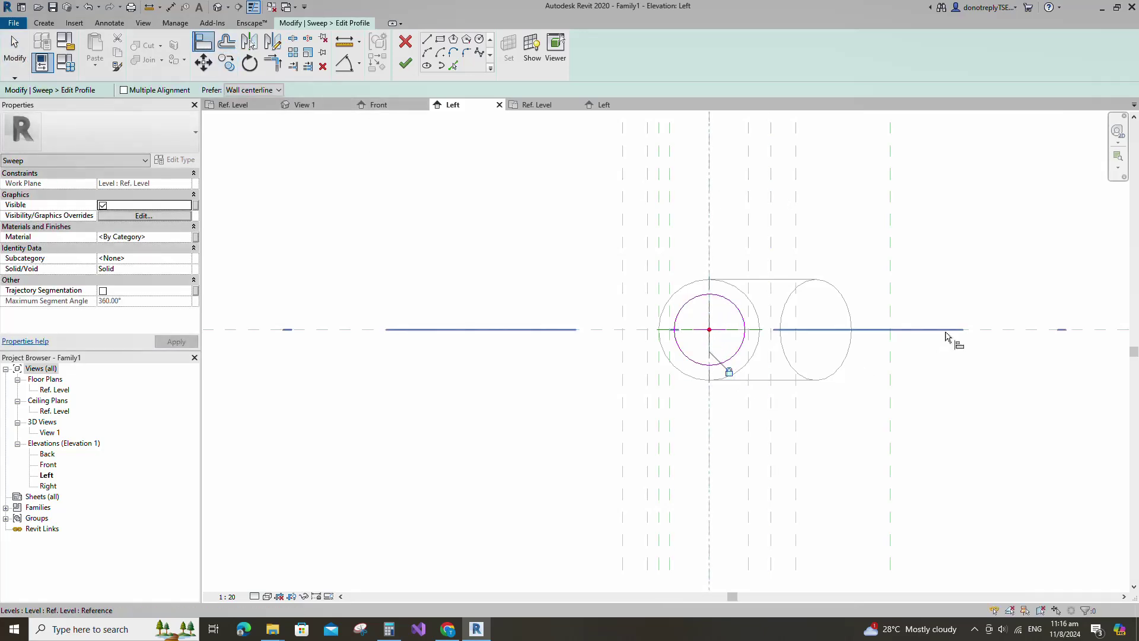
left_click(976, 335)
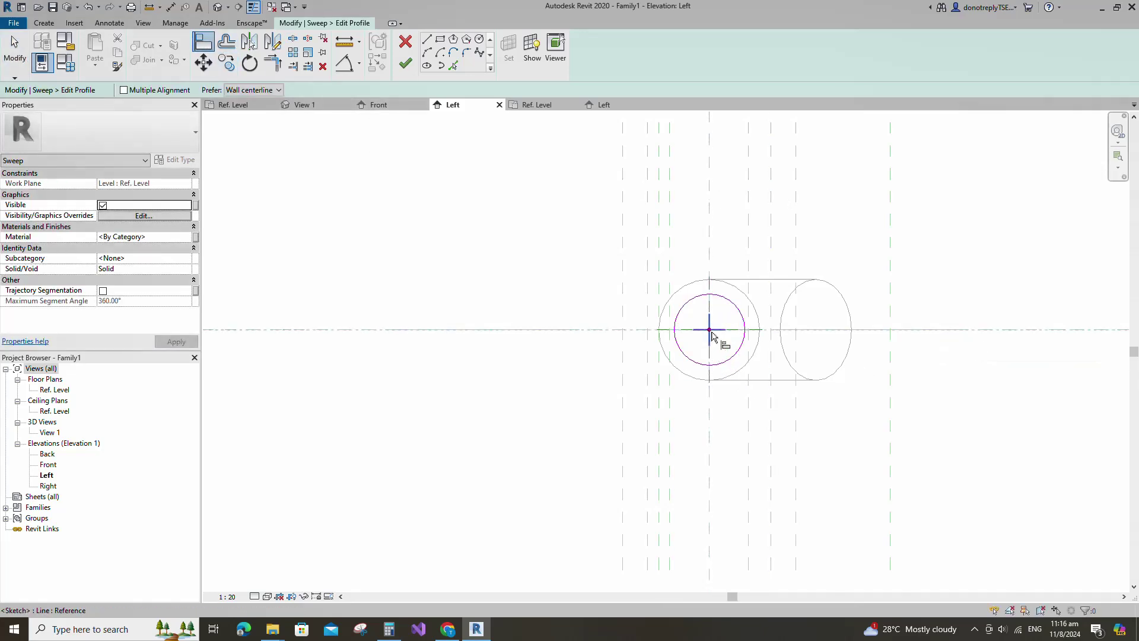
Add a diameter dimension to the profile circle and set it to 128 mm.
left_click(359, 64)
left_click(382, 153)
left_click(734, 303)
left_click(736, 308)
key("Escape")
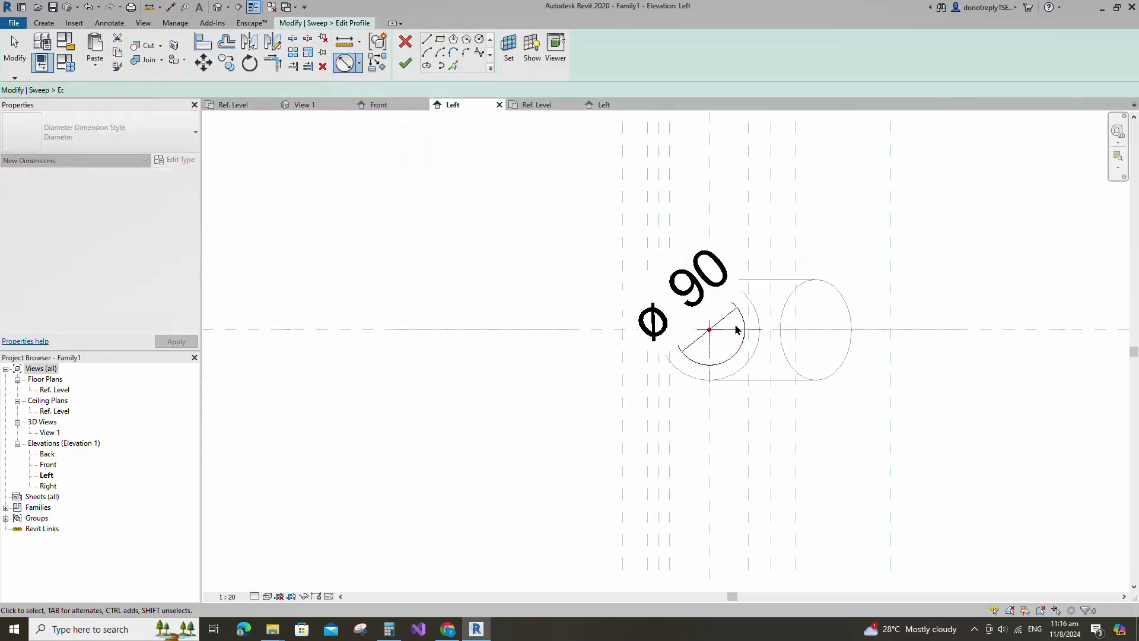
left_click(742, 321)
left_click(686, 305)
type("128")
key("Return")
Label the profile circle's diameter dimension with the D3 parameter.
left_click(875, 430)
left_click(720, 322)
left_click(187, 227)
scroll(141, 265, "down", 1)
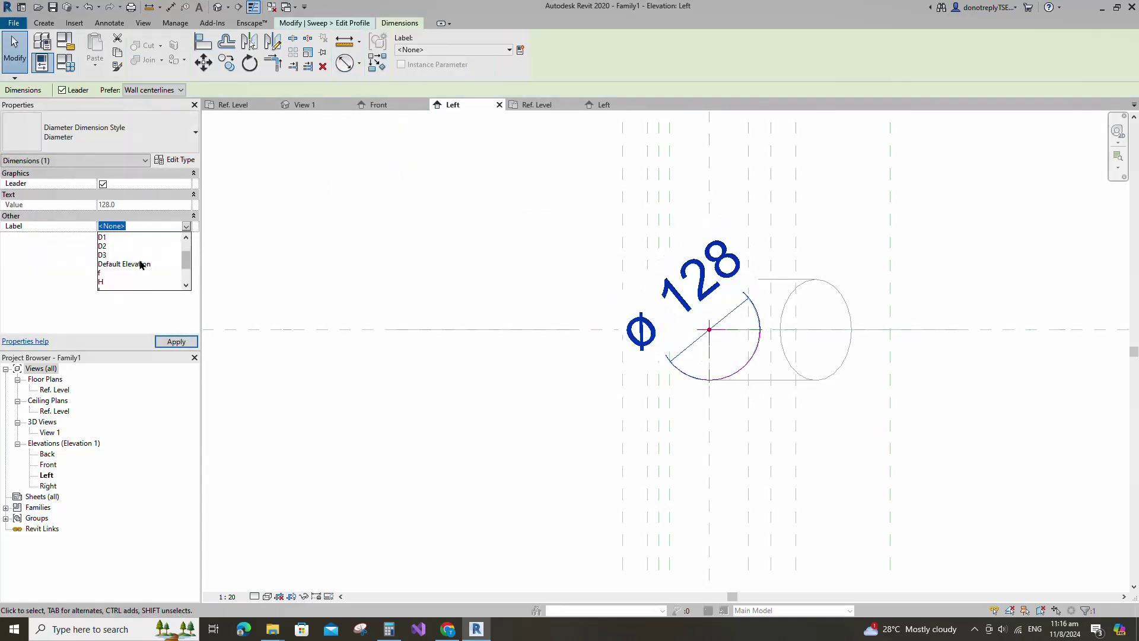
left_click(114, 255)
left_click(467, 158)
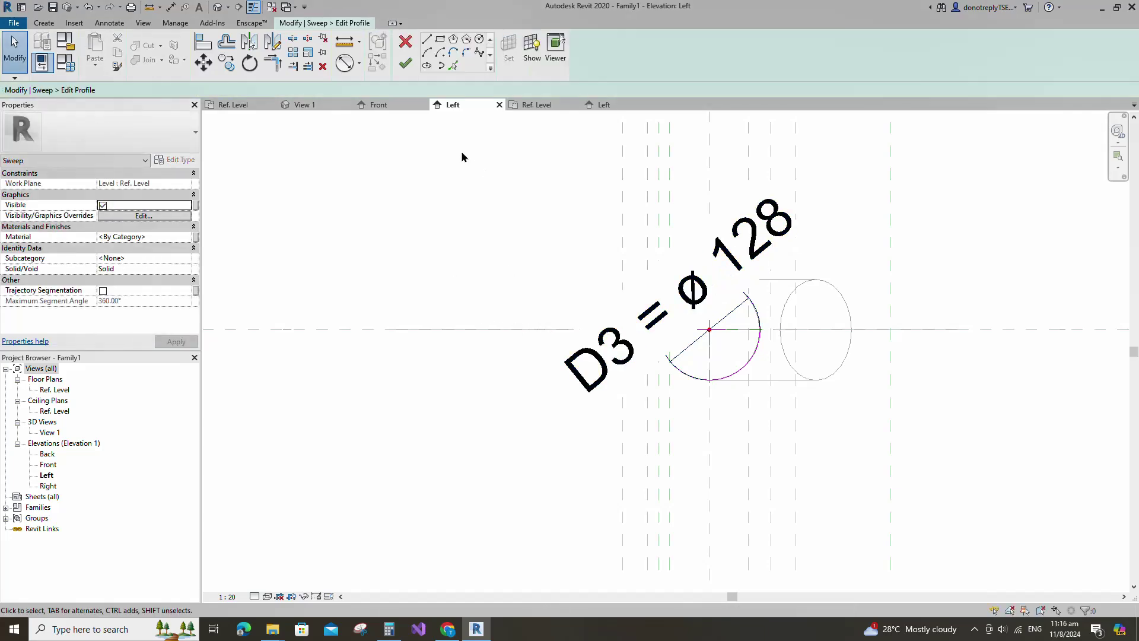
Finish the profile and the second sweep and show the body in the Ref. Level floor plan.
left_click(404, 73)
left_click(405, 64)
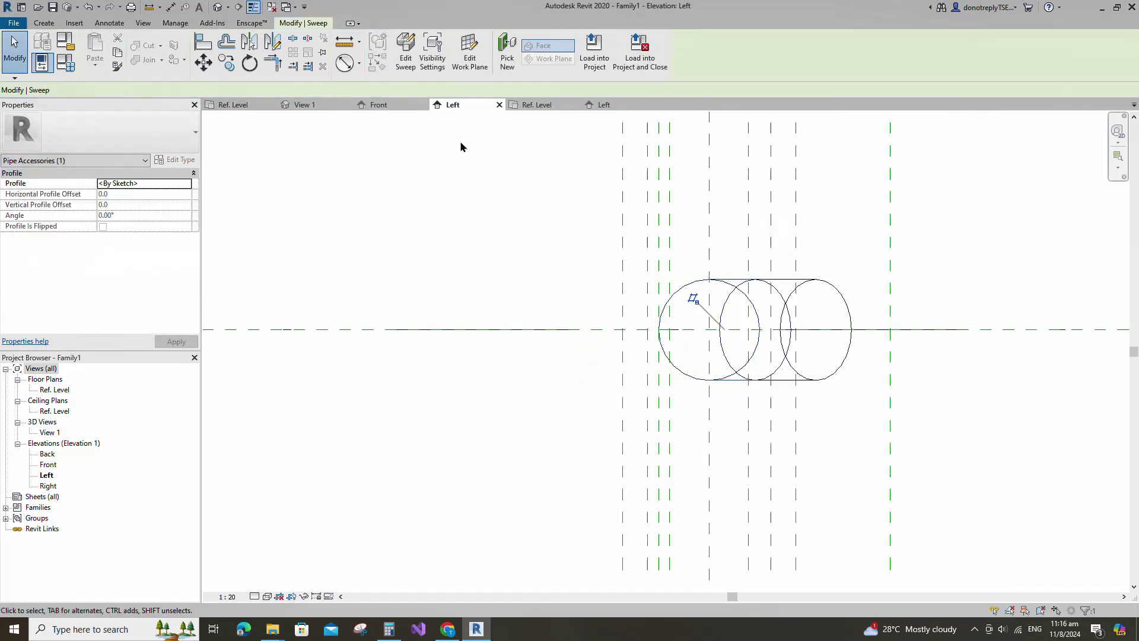
double_click(57, 390)
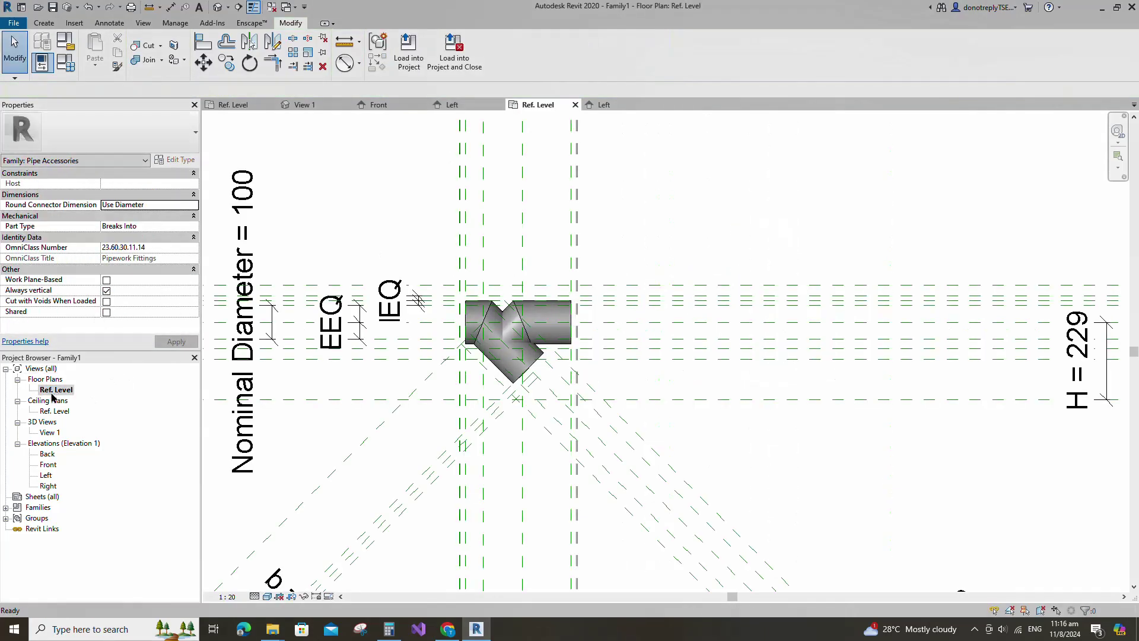
Join the geometry of the two sweeps into one Y-shaped body.
scroll(443, 353, "up", 2)
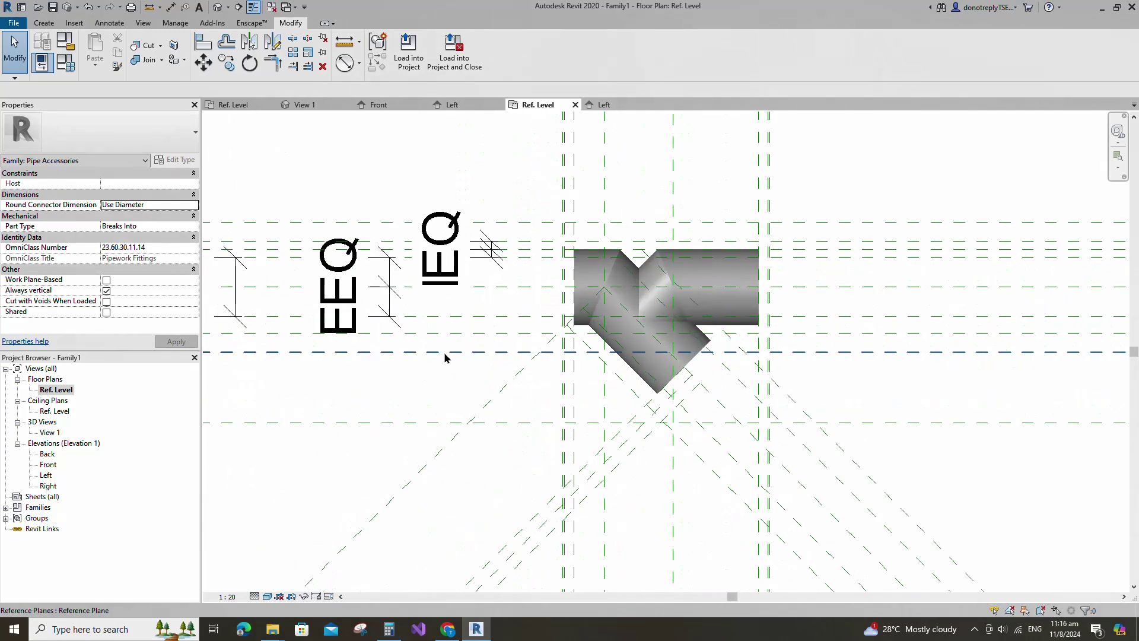
left_click(151, 66)
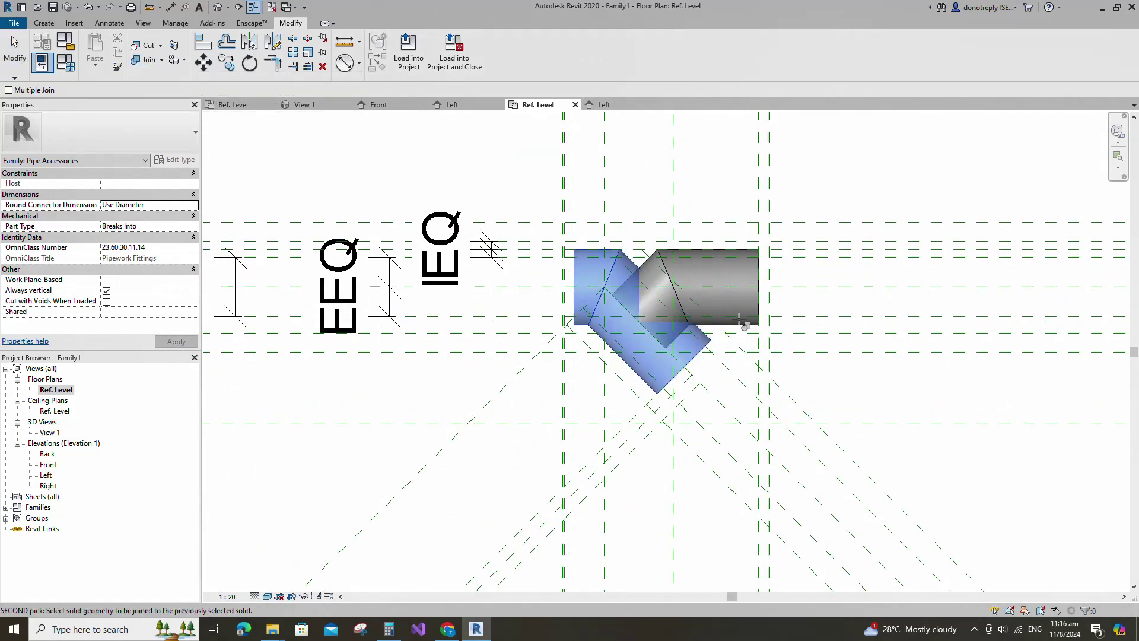
scroll(840, 368, "down", 1)
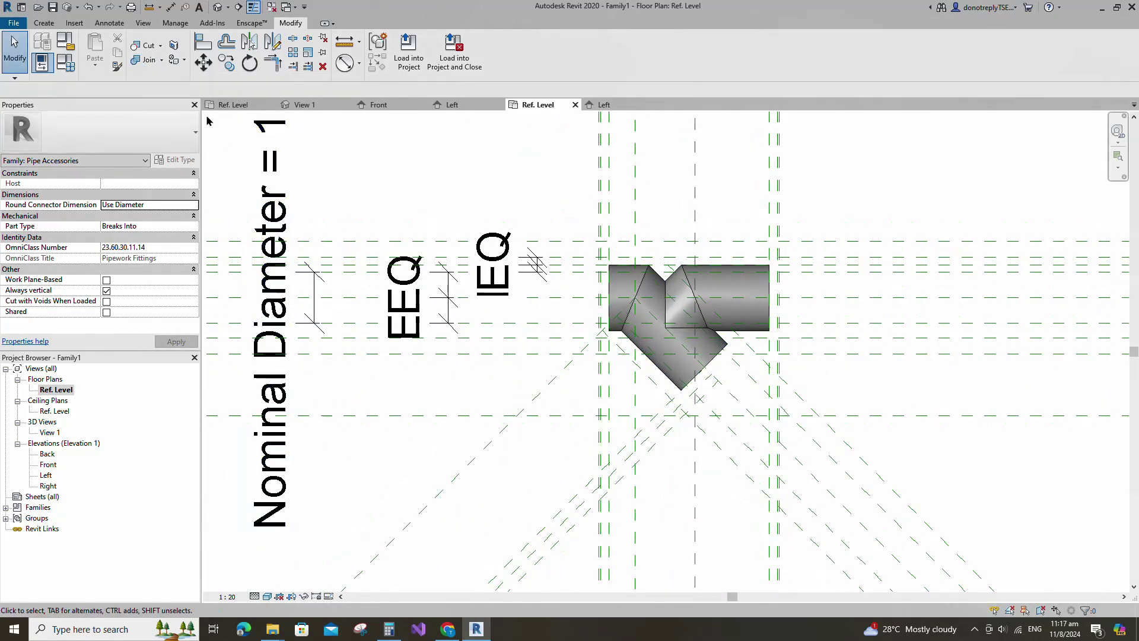
Start a Revolve and sketch the left flange as a 19 by 110 mm rectangle up from the horizontal centre plane, locking its edges.
left_click(42, 24)
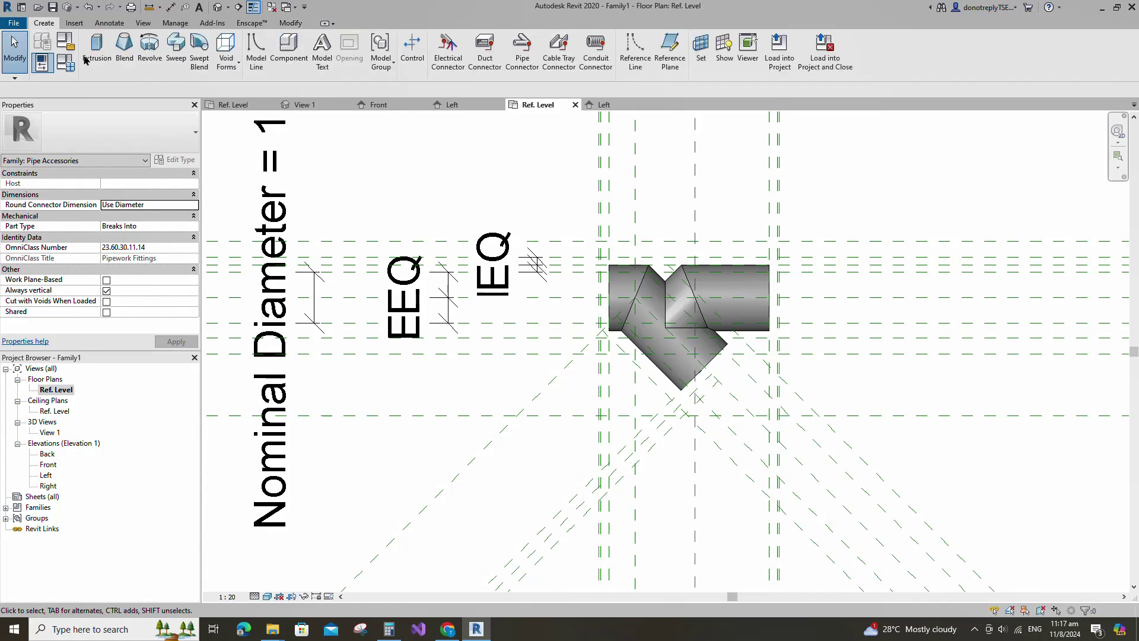
left_click(150, 47)
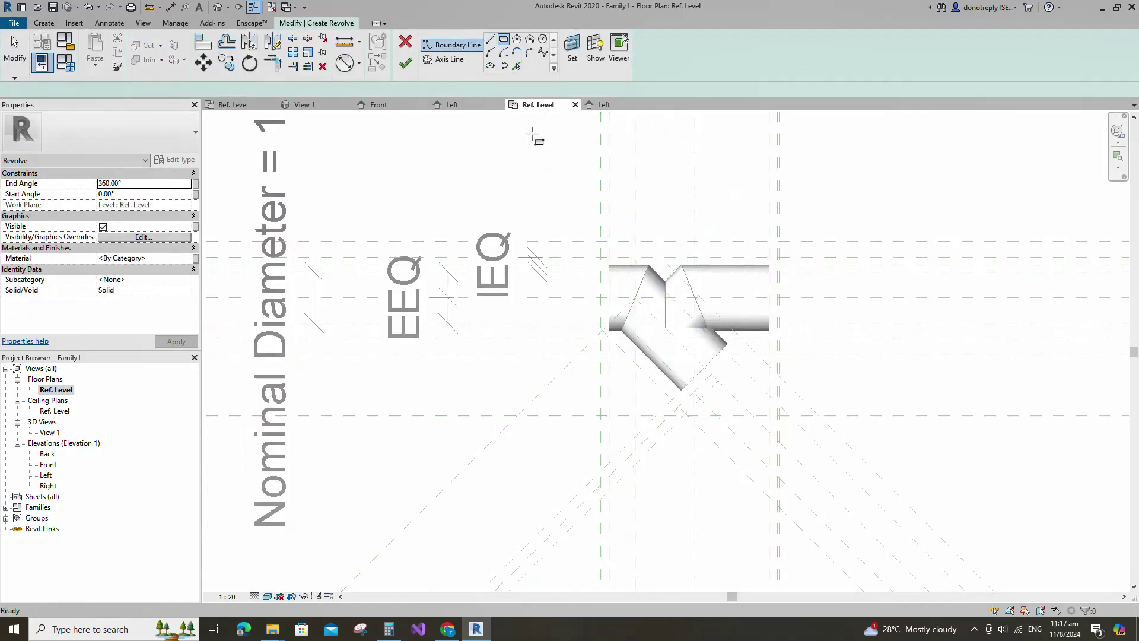
scroll(629, 297, "up", 4)
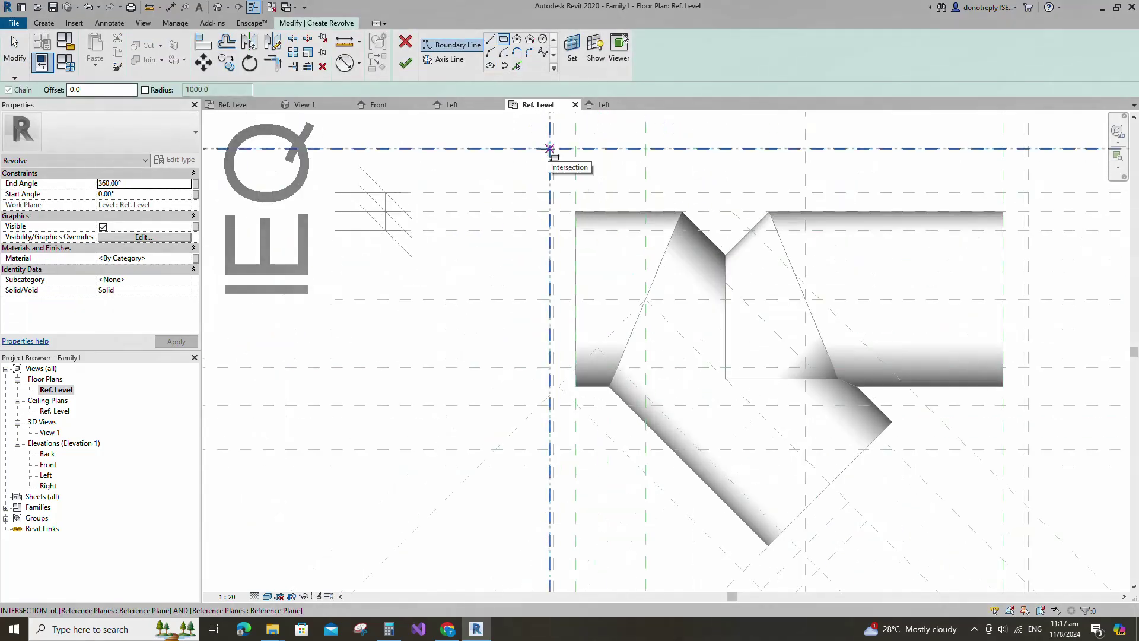
left_click(550, 149)
left_click(575, 299)
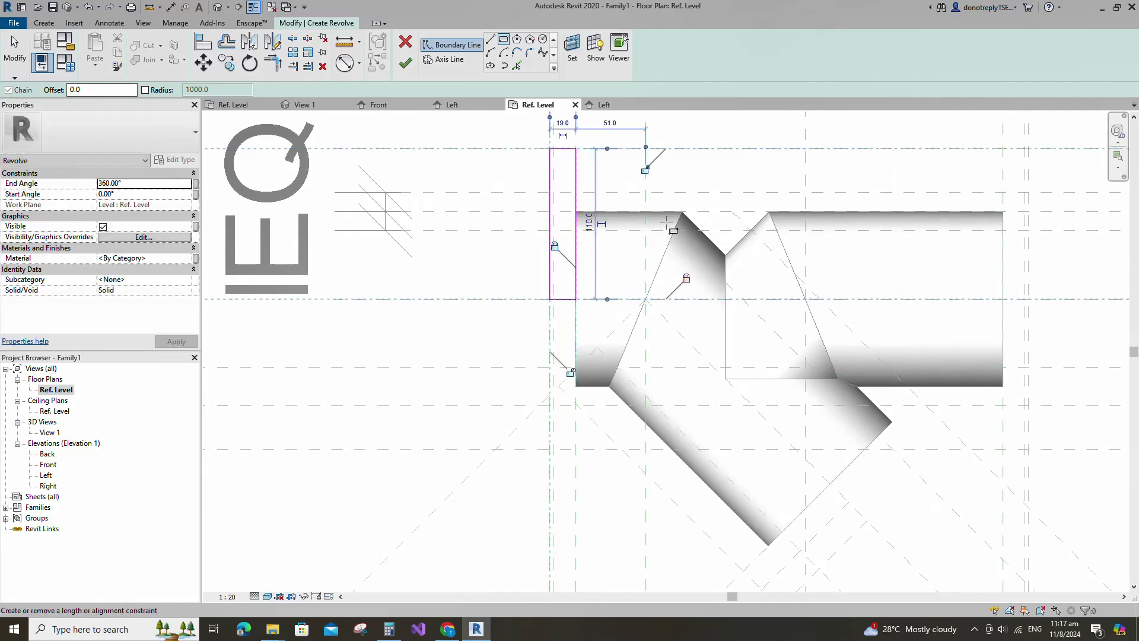
left_click(571, 373)
Sketch a matching 19 mm wide rectangle for the right flange between the upper and horizontal centre planes, locking its edges to the reference planes.
scroll(499, 385, "up", 1)
scroll(680, 283, "down", 3)
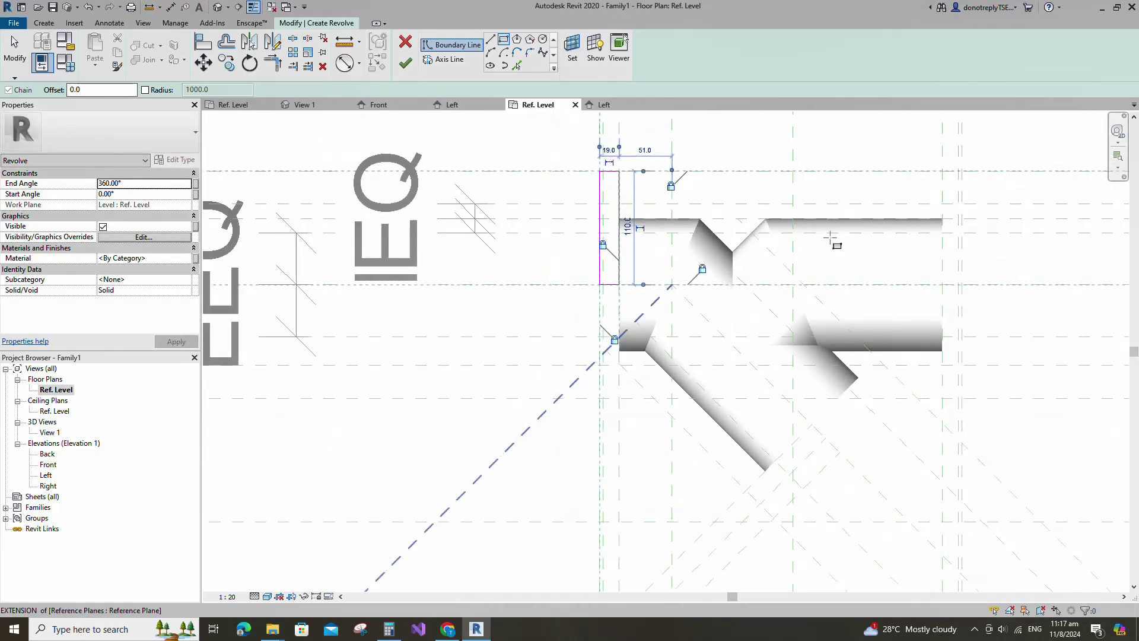
left_click(942, 171)
left_click(961, 285)
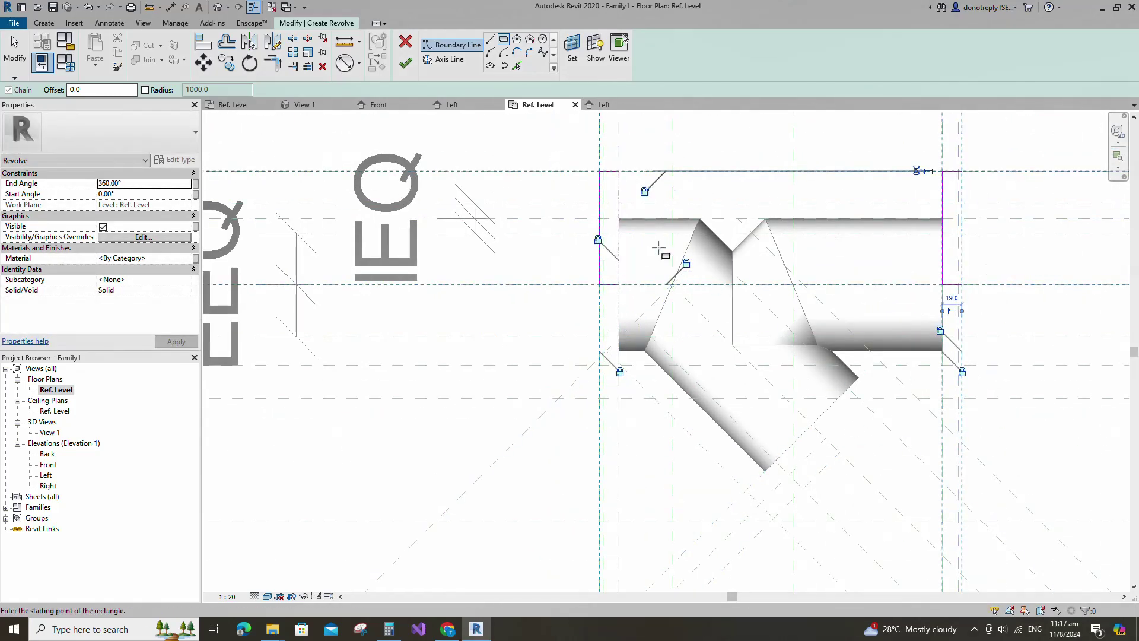
Sketch boundary lines for the raised-face steps at the outer upper corners of both flange rectangles, along the raised-face reference planes.
left_click(492, 43)
scroll(605, 204, "up", 2)
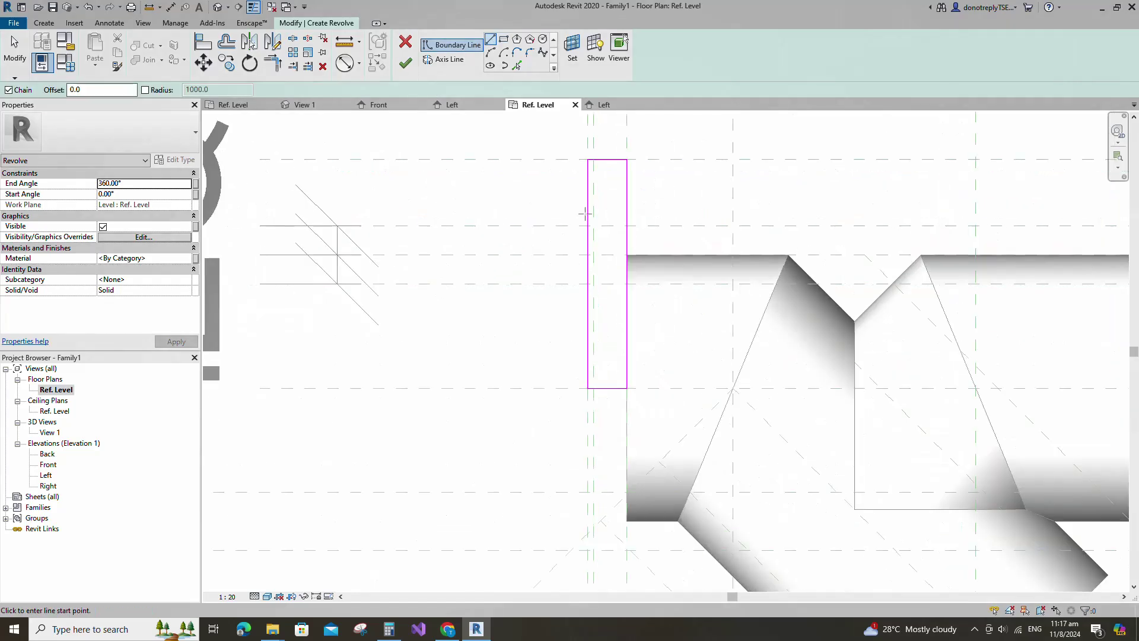
scroll(448, 305, "down", 2)
scroll(783, 263, "up", 3)
left_click(784, 262)
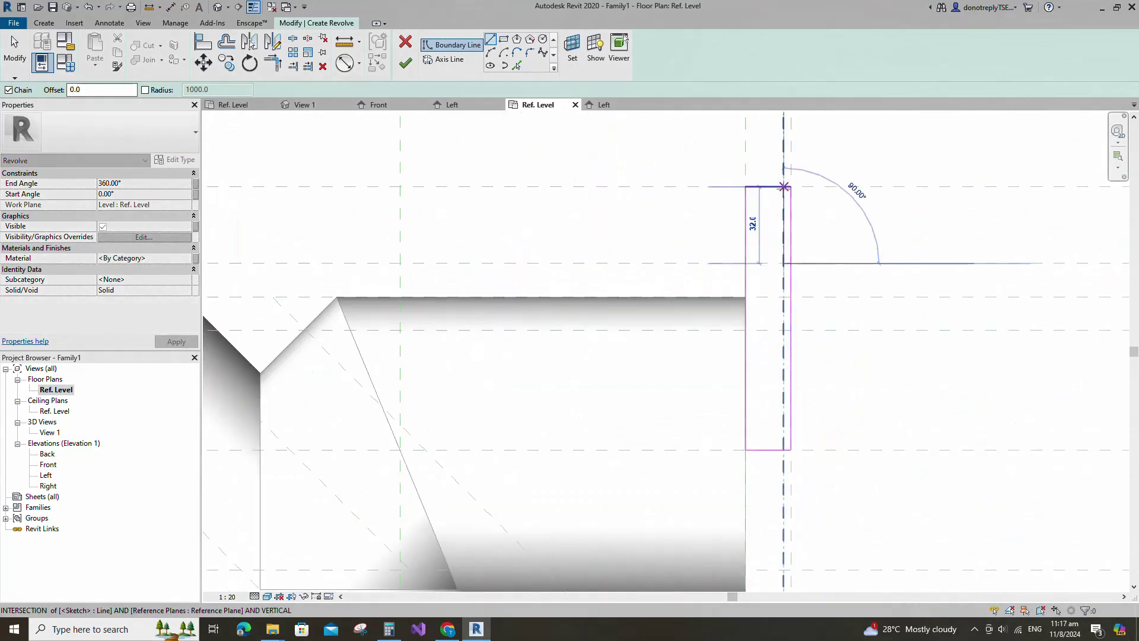
left_click(783, 187)
scroll(883, 299, "down", 3)
Trim the flange boundary lines to corners so both profiles become closed stepped outlines.
key("Escape")
key("t")
key("r")
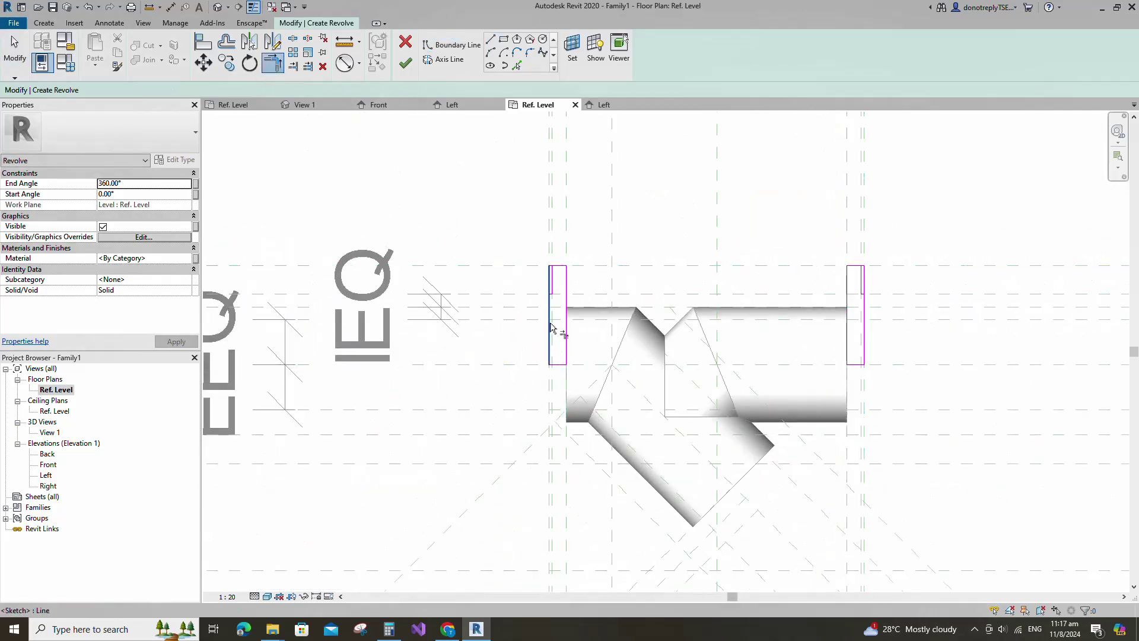
scroll(557, 300, "up", 3)
scroll(433, 265, "down", 3)
scroll(825, 265, "up", 3)
scroll(971, 310, "down", 5)
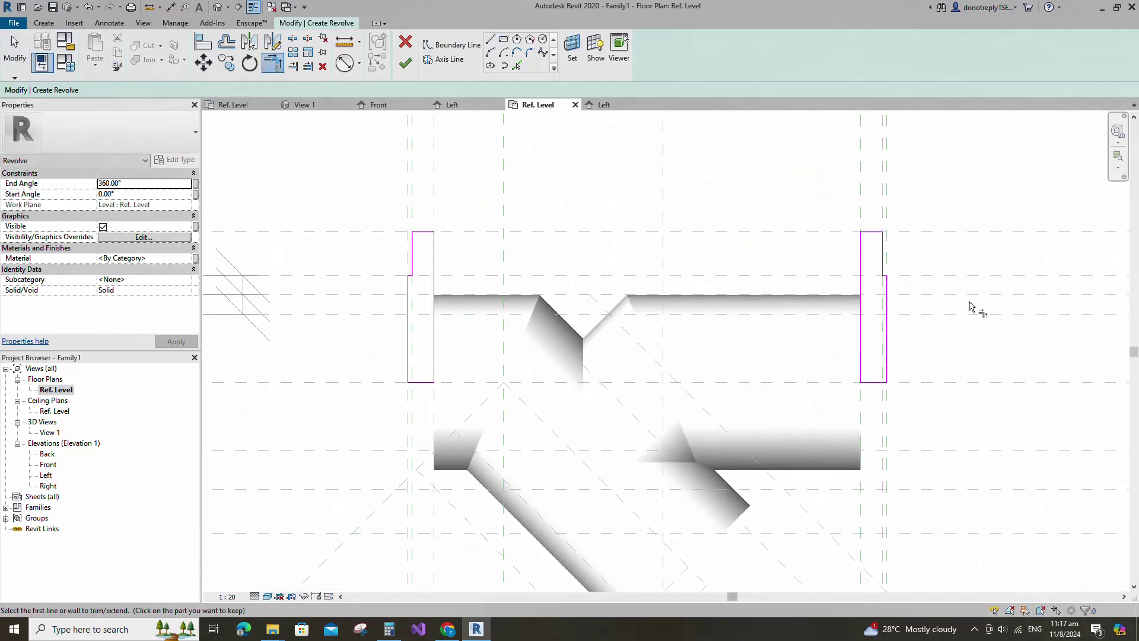
Align and lock the left flange's raised-face step lines to the adjoining vertical and horizontal reference planes.
key("Escape")
key("a")
key("l")
scroll(647, 267, "up", 3)
left_click(638, 283)
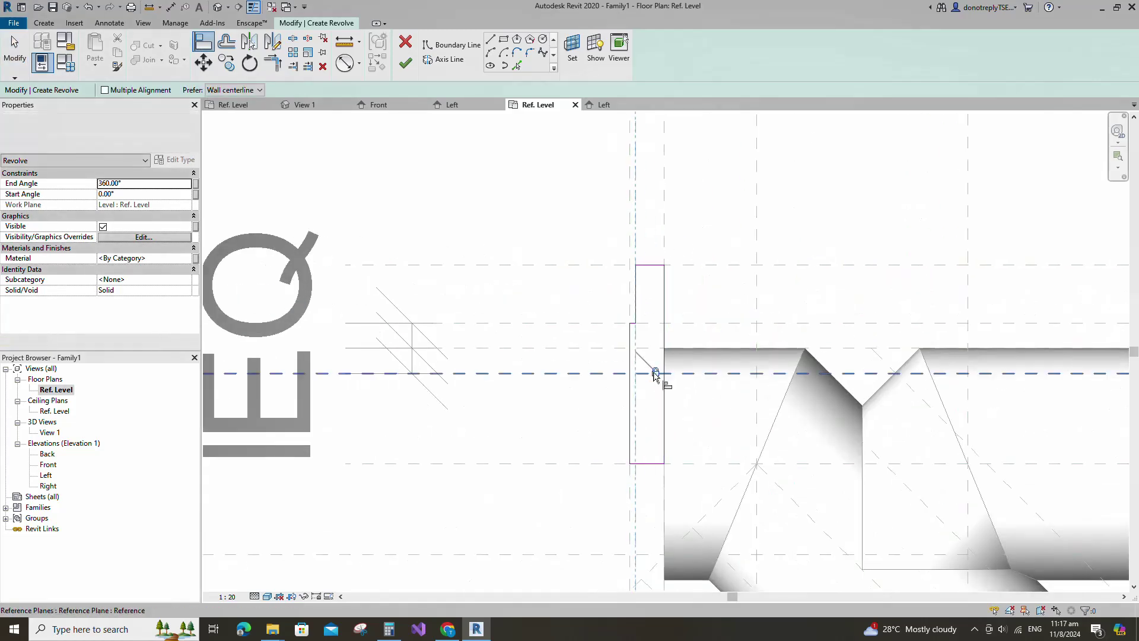
left_click(598, 326)
scroll(632, 328, "up", 4)
left_click(630, 309)
left_click(643, 328)
scroll(635, 326, "down", 5)
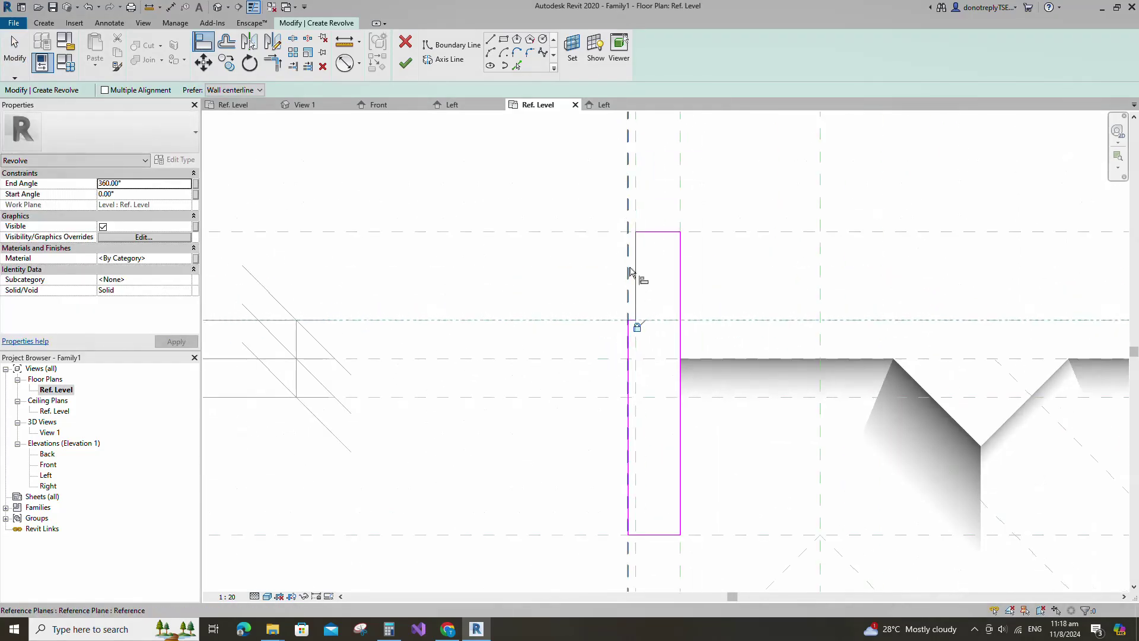
left_click(622, 311)
scroll(604, 334, "down", 2)
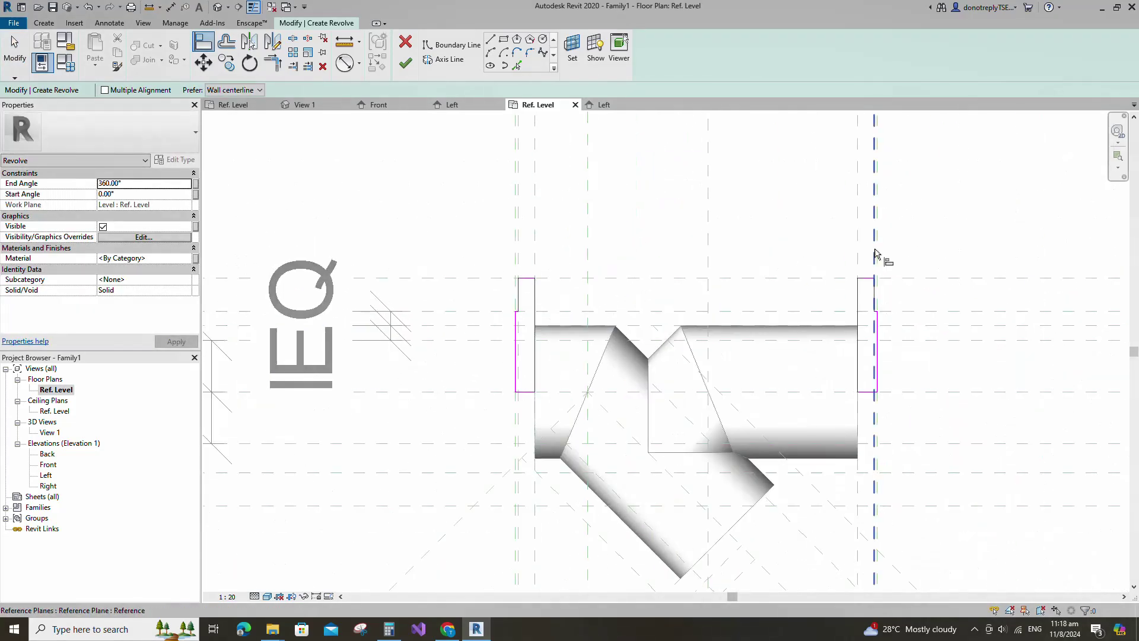
Align and lock the right flange's raised-face step lines to their matching reference planes.
left_click(972, 310)
scroll(876, 321, "up", 4)
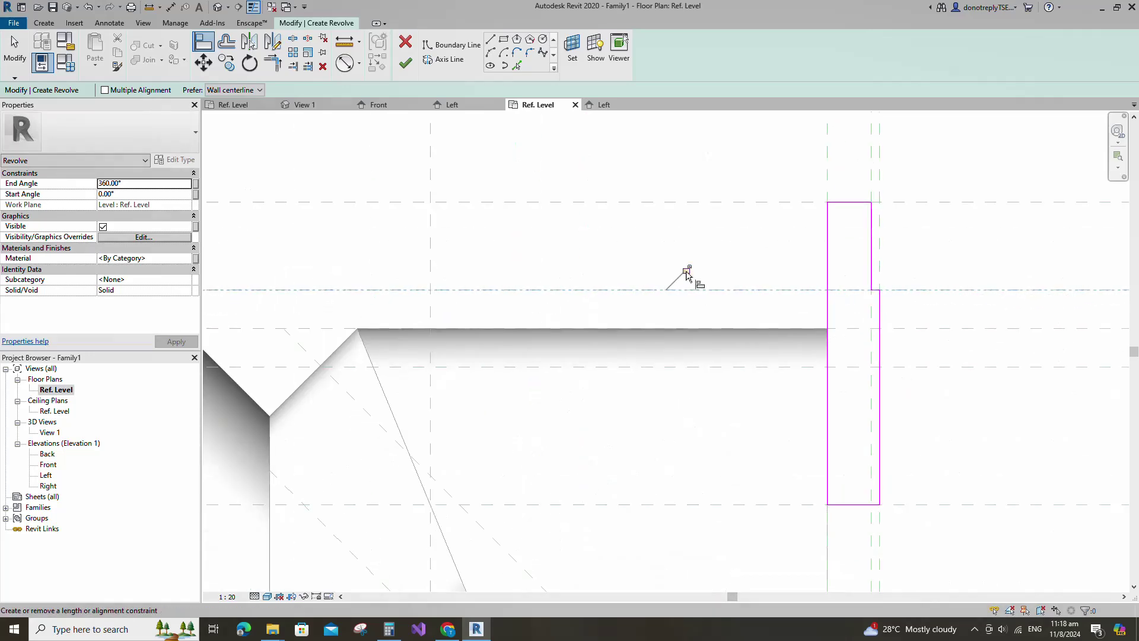
scroll(712, 282, "down", 4)
Pick the horizontal centre reference plane as the axis line and finish the revolve of both end flanges.
left_click(444, 58)
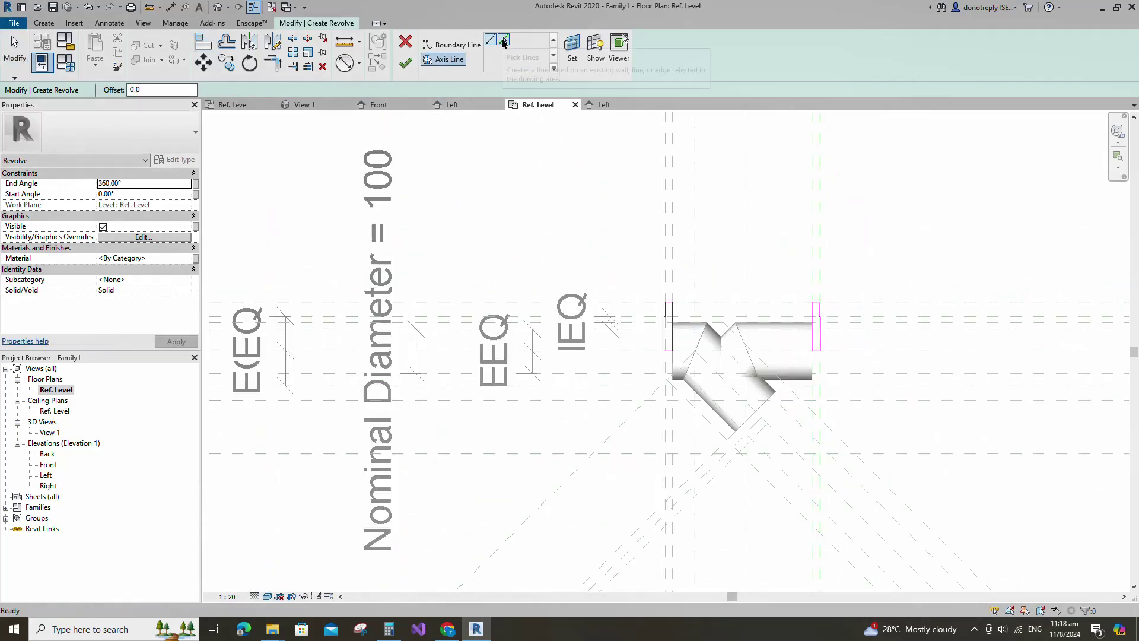
left_click(879, 351)
left_click(405, 65)
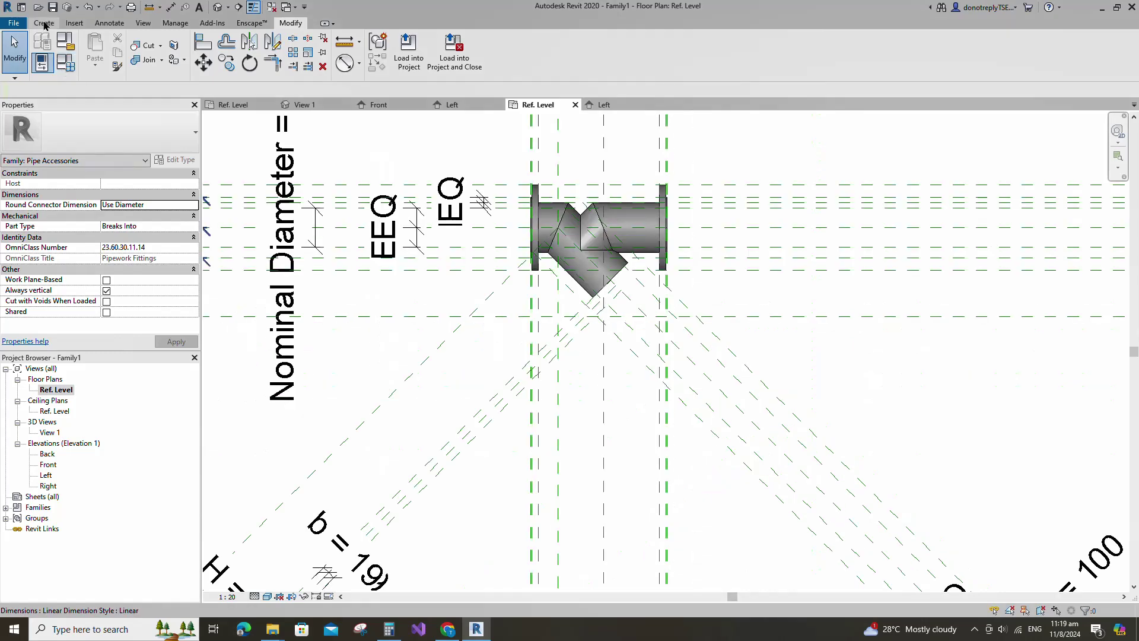
Start another Revolve and pick locked boundary lines along the branch-end planes, the outer diagonal plane and the central diagonal plane.
left_click(44, 23)
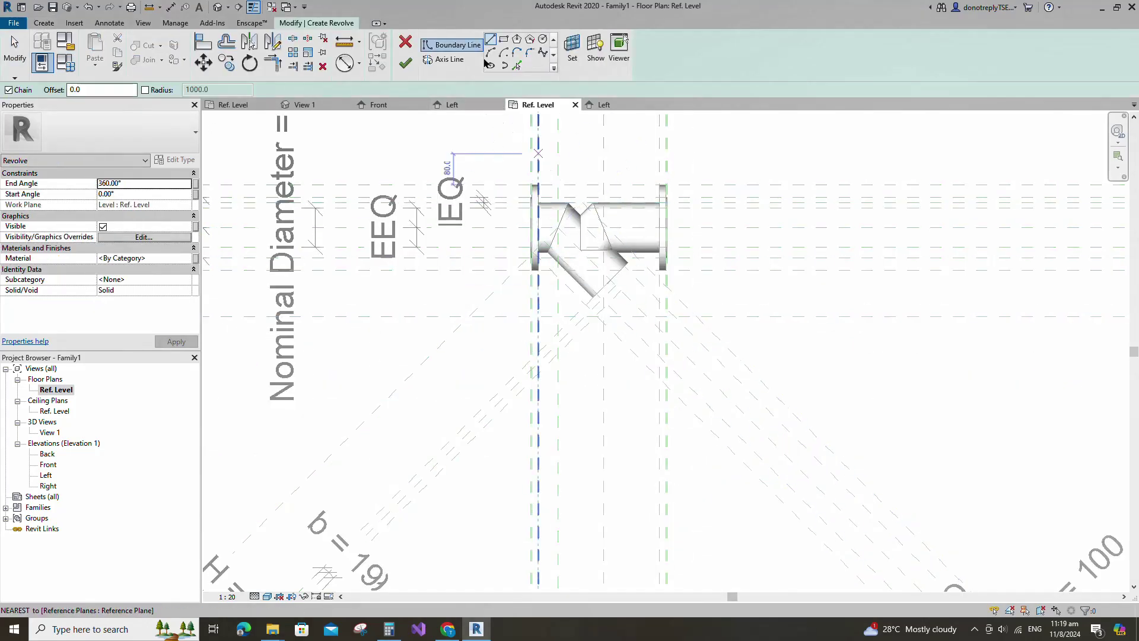
scroll(514, 113, "up", 1)
left_click(516, 65)
scroll(603, 414, "up", 2)
left_click(621, 325)
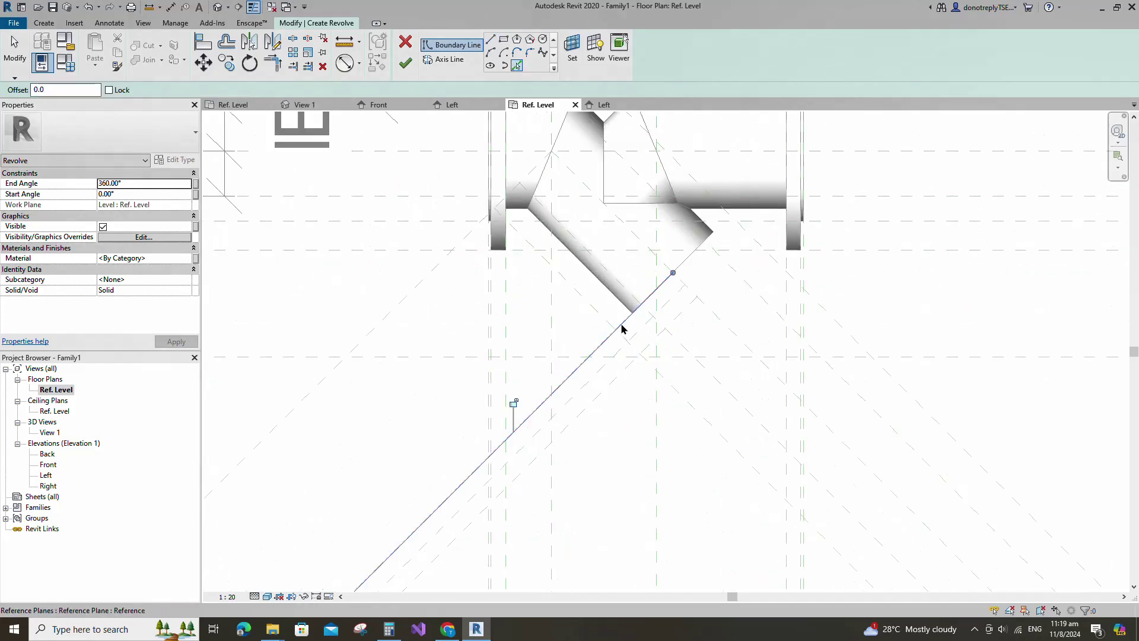
left_click(639, 350)
left_click(698, 299)
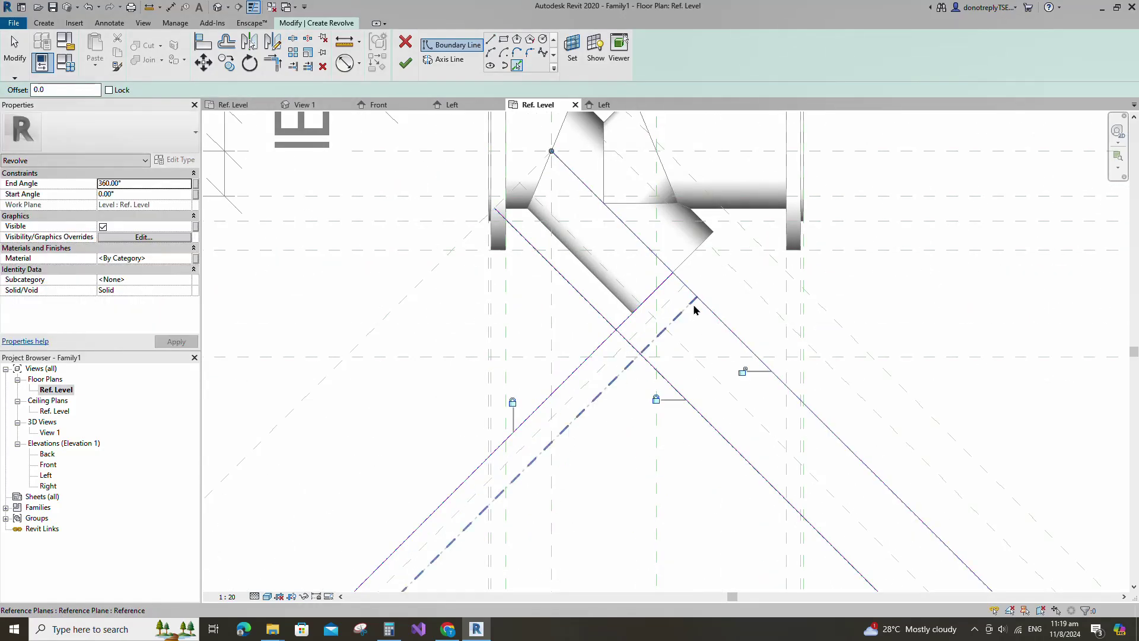
left_click(548, 421)
Trim the picked boundary lines to corners to form a closed narrow rectangle at the end of the diagonal branch.
left_click(270, 66)
left_click(665, 281)
left_click(679, 278)
left_click(679, 278)
left_click(663, 305)
left_click(663, 306)
left_click(626, 339)
left_click(625, 339)
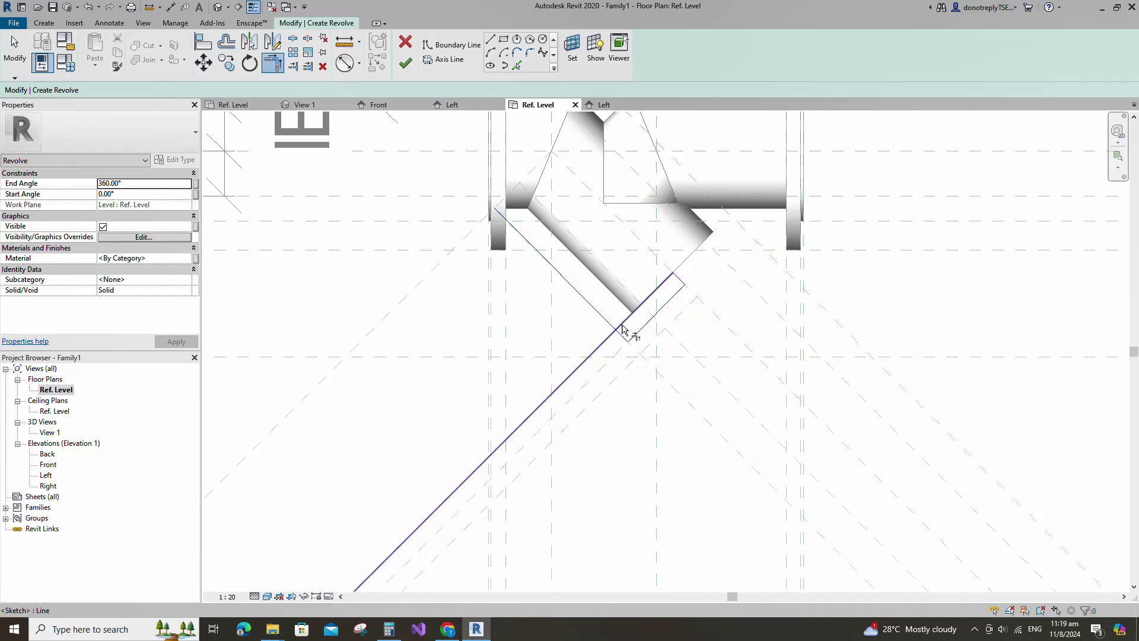
Pick the branch's central diagonal reference plane as the axis line, lock it and finish revolving the branch flange.
scroll(623, 331, "down", 3)
left_click(444, 60)
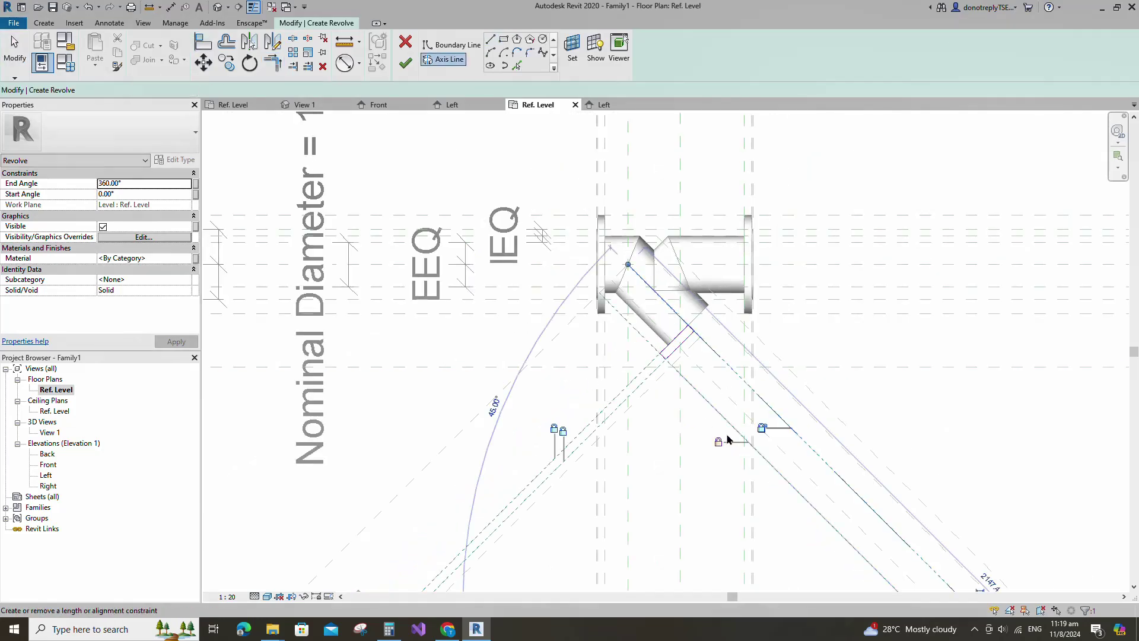
left_click(765, 438)
left_click(407, 67)
scroll(560, 323, "up", 1)
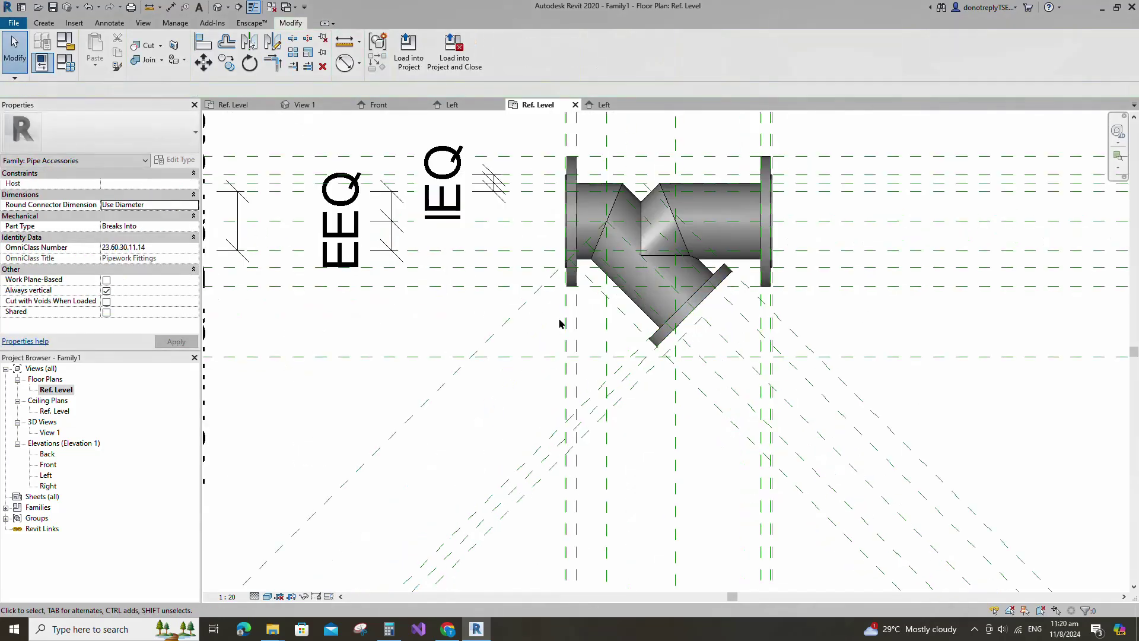
Start another Revolve and pick locked boundary lines for the cover disc along the outermost branch-end planes, the outer diagonal plane and the central diagonal plane.
left_click(45, 23)
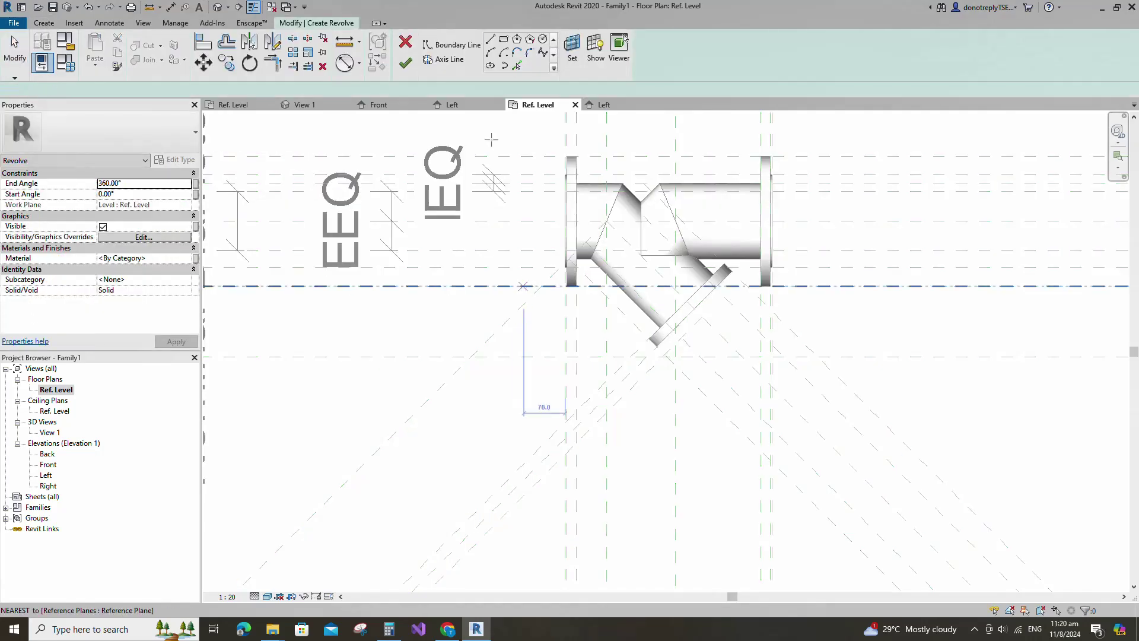
left_click(516, 65)
scroll(659, 366, "up", 2)
left_click(630, 360)
left_click(703, 387)
left_click(615, 399)
left_click(760, 328)
left_click(771, 371)
Trim the cover disc's boundary lines to corners so they form a closed narrow rectangle against the branch flange.
left_click(273, 63)
left_click(717, 286)
left_click(702, 288)
left_click(684, 306)
left_click(660, 342)
left_click(675, 340)
left_click(662, 345)
left_click(717, 292)
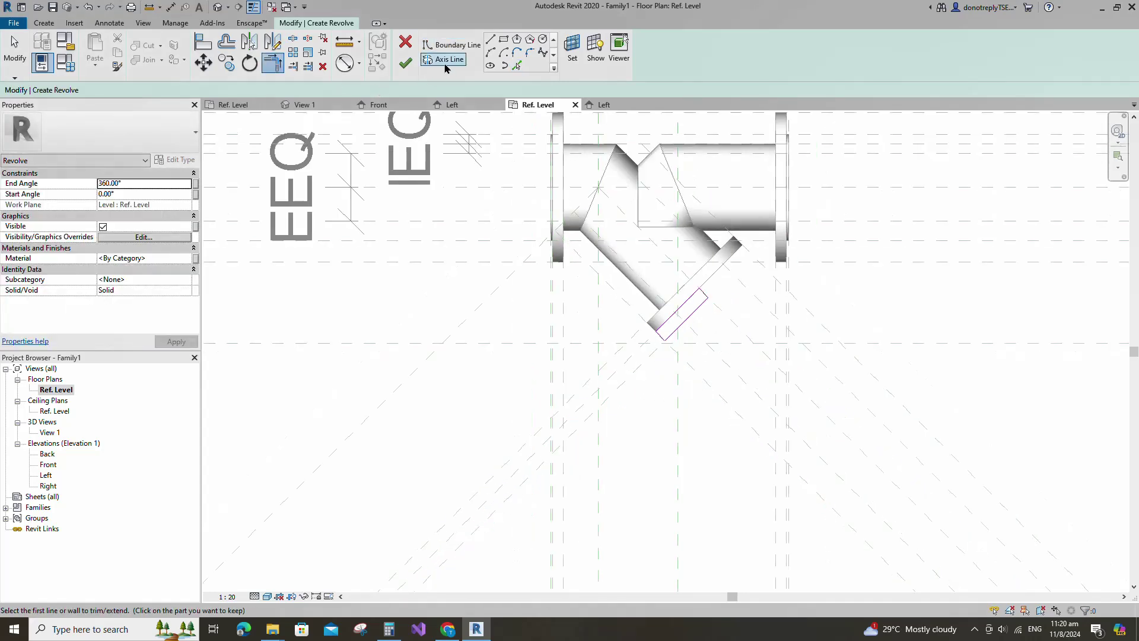
Pick the central diagonal reference plane as the axis line and finish revolving the cover disc.
left_click(445, 60)
left_click(721, 310)
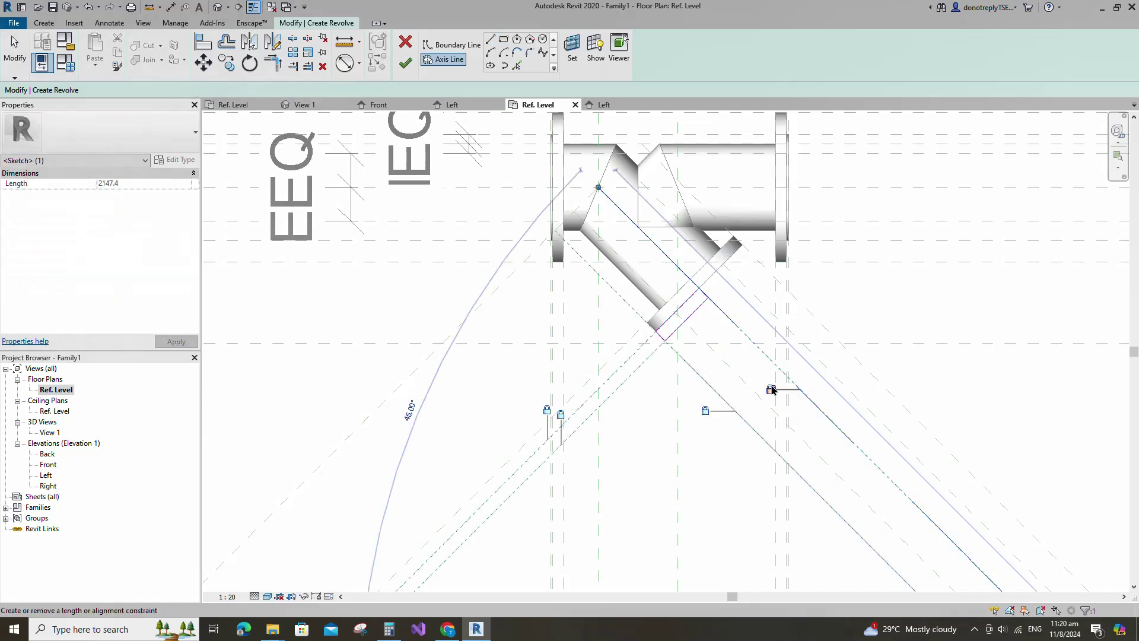
left_click(406, 63)
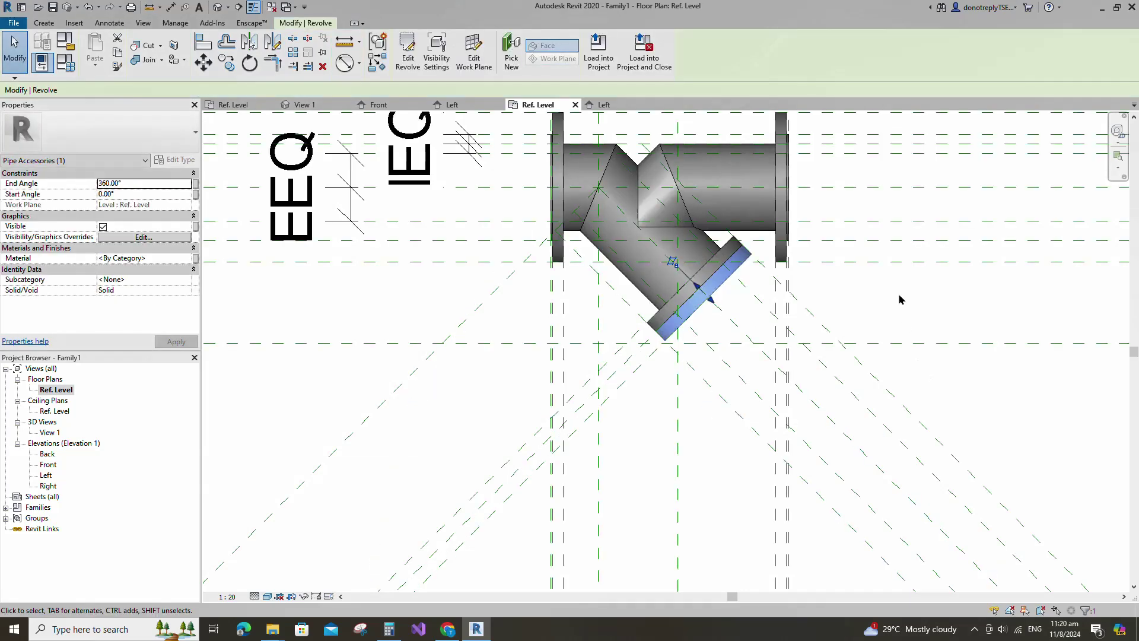
scroll(699, 442, "down", 3)
In the Front elevation, draw a horizontal reference plane offset 5 mm above the pipe's centre line.
double_click(49, 464)
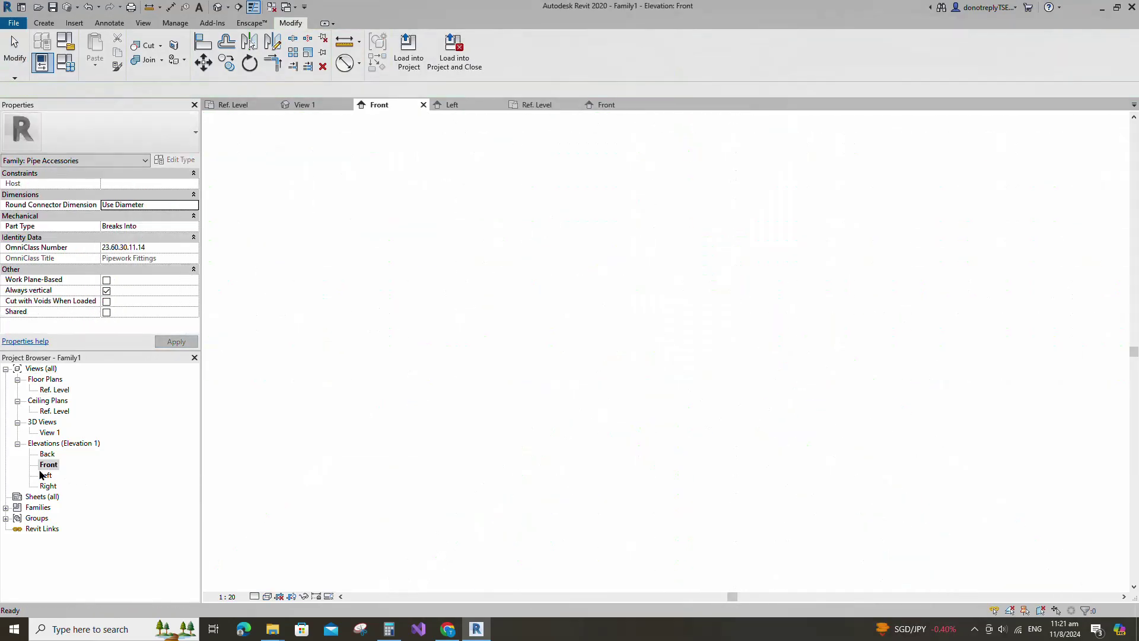
scroll(628, 541, "up", 2)
left_click(640, 335)
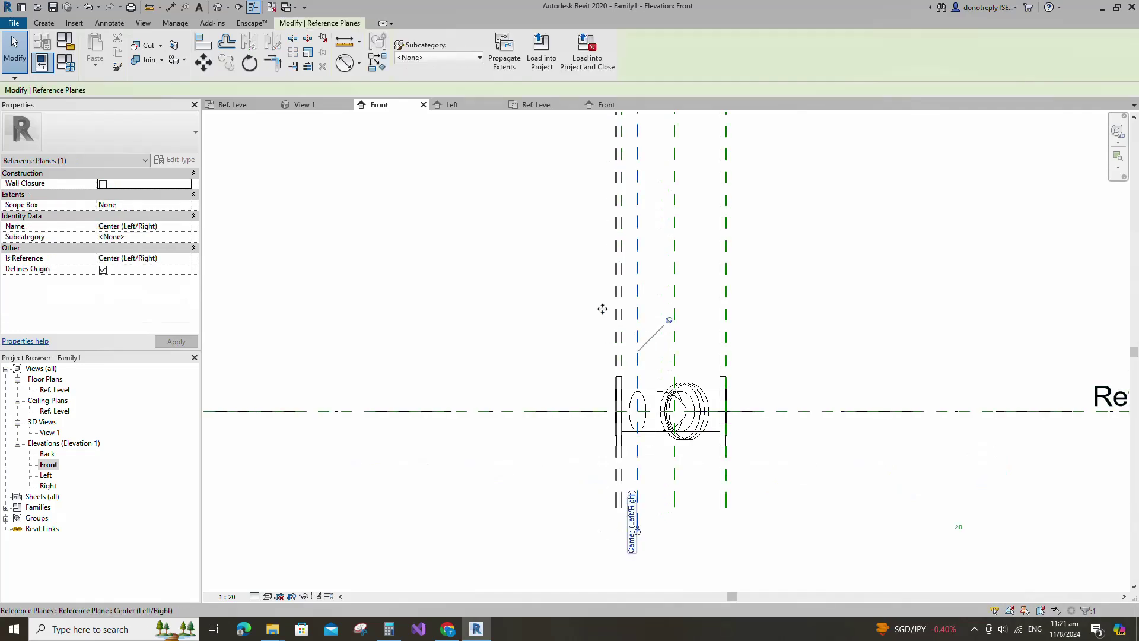
key("r")
key("p")
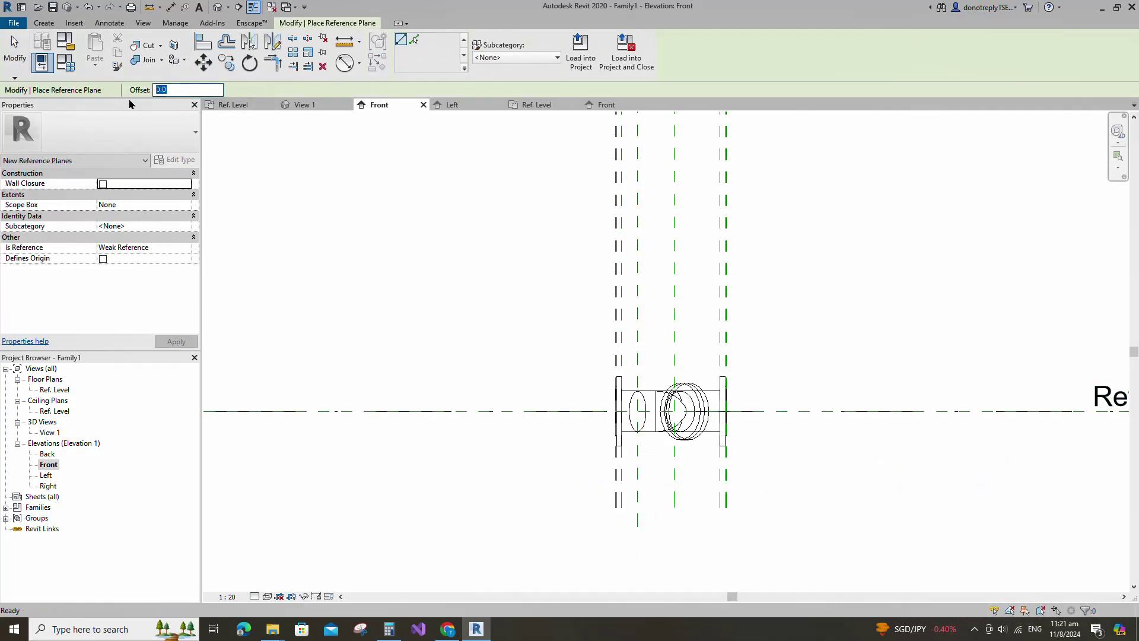
left_click(338, 410)
left_click(872, 410)
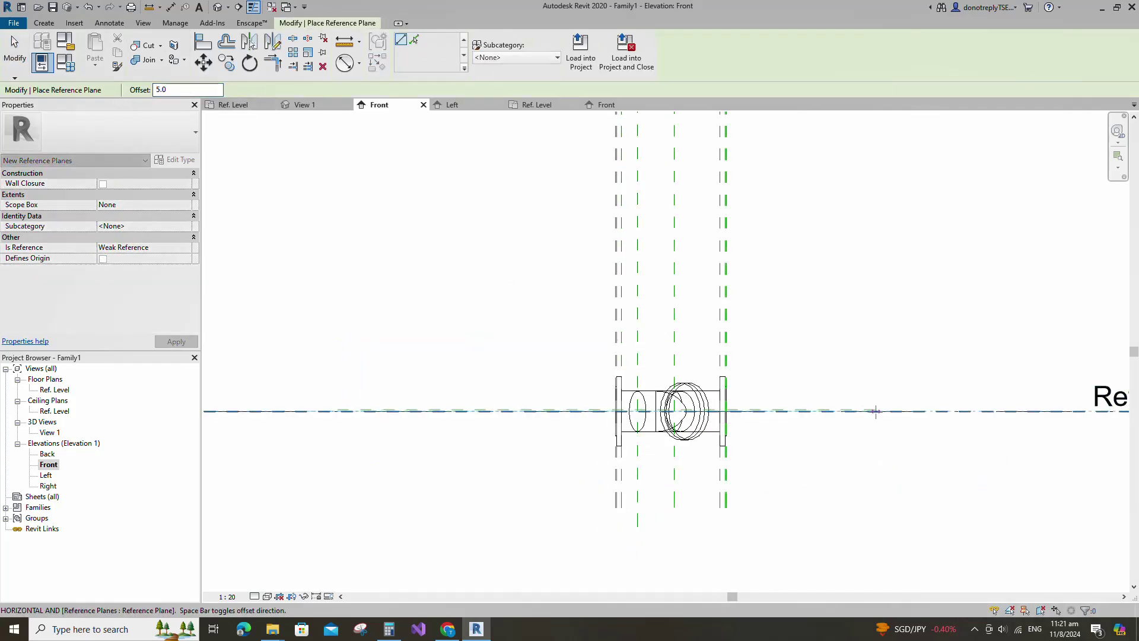
key("Escape")
scroll(528, 412, "up", 2)
Mirror the new horizontal reference plane about the pipe's centre plane.
left_click(525, 419)
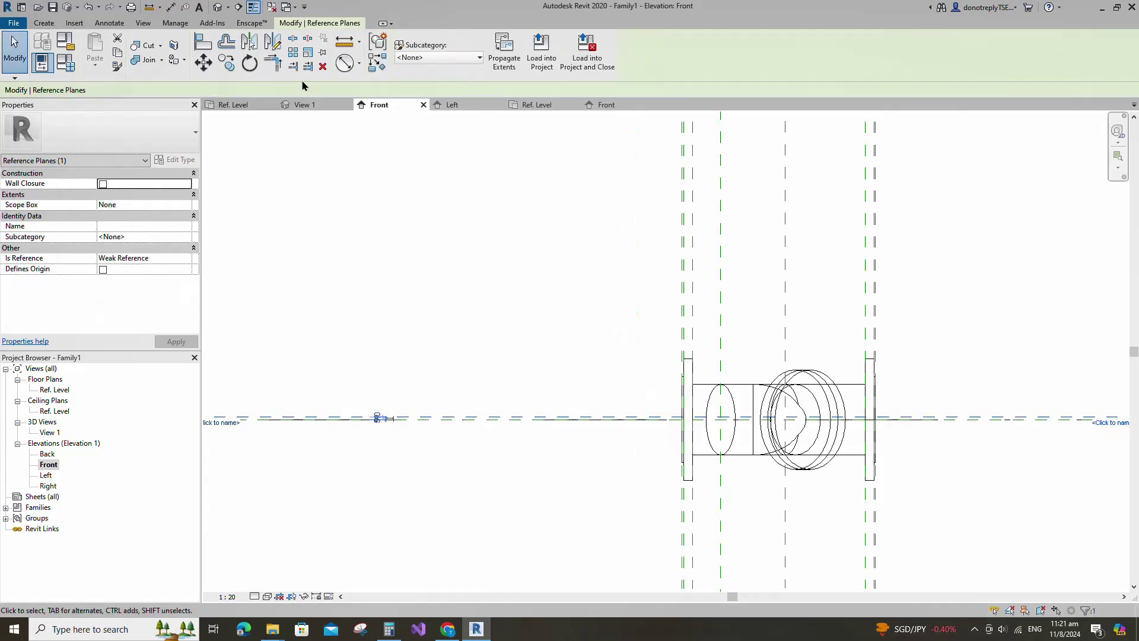
key("m")
key("m")
key("Escape")
Add an aligned dimension across the two offset planes and the centre plane and set its segments equal.
left_click(359, 42)
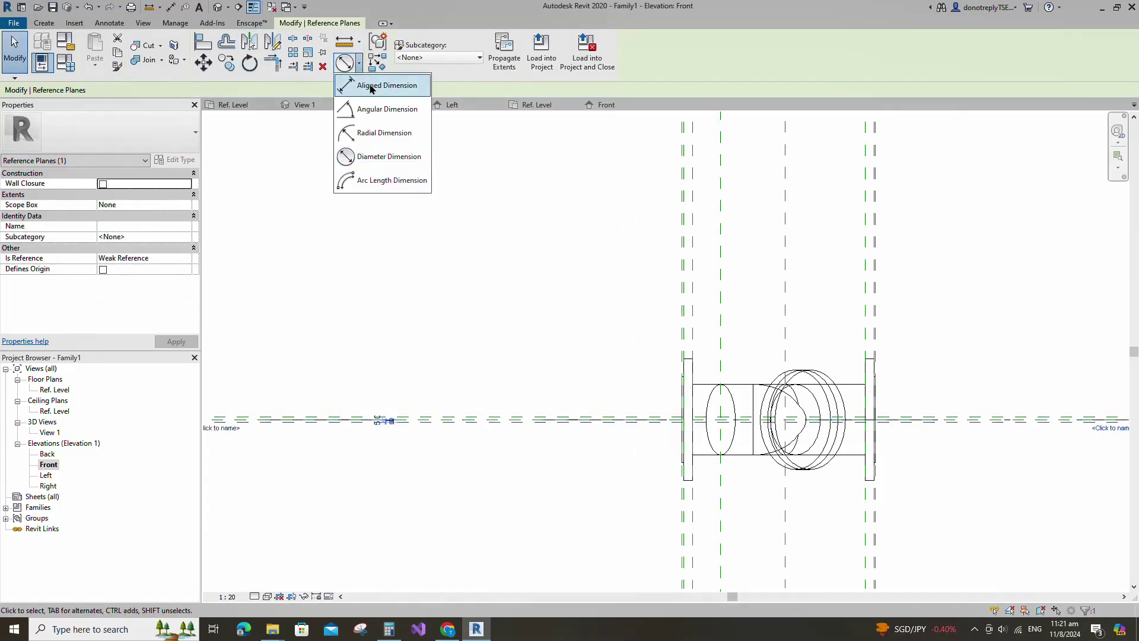
left_click(362, 86)
scroll(394, 437, "up", 3)
left_click(368, 357)
left_click(376, 377)
scroll(523, 437, "down", 5)
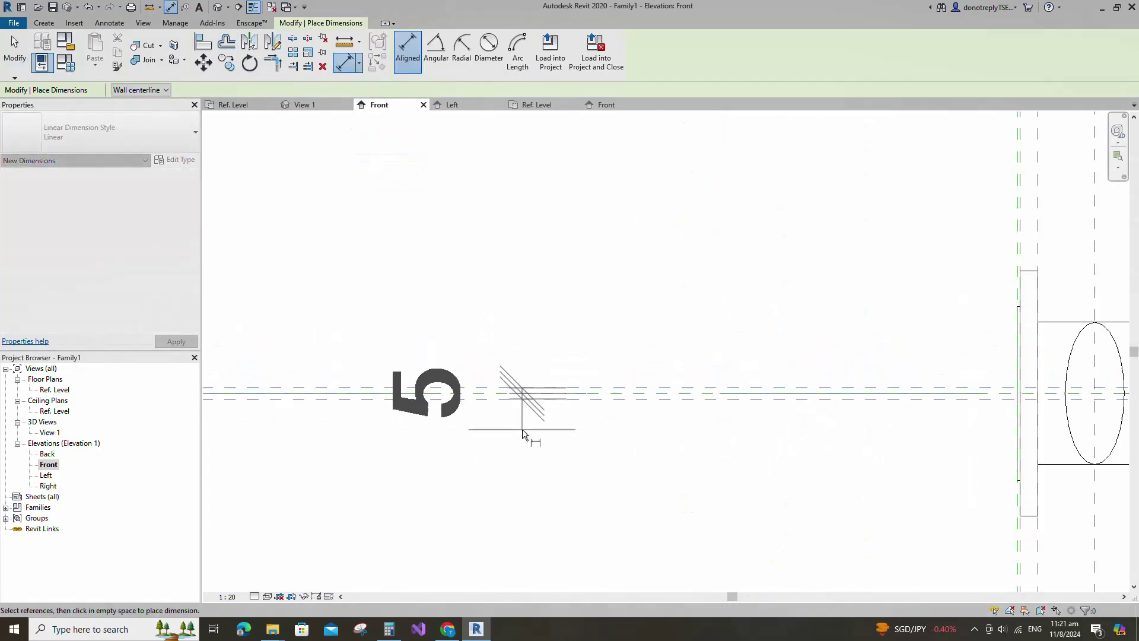
left_click(425, 346)
left_click(551, 414)
Add an overall aligned dimension between the two offset horizontal reference planes.
scroll(518, 423, "up", 3)
left_click(513, 402)
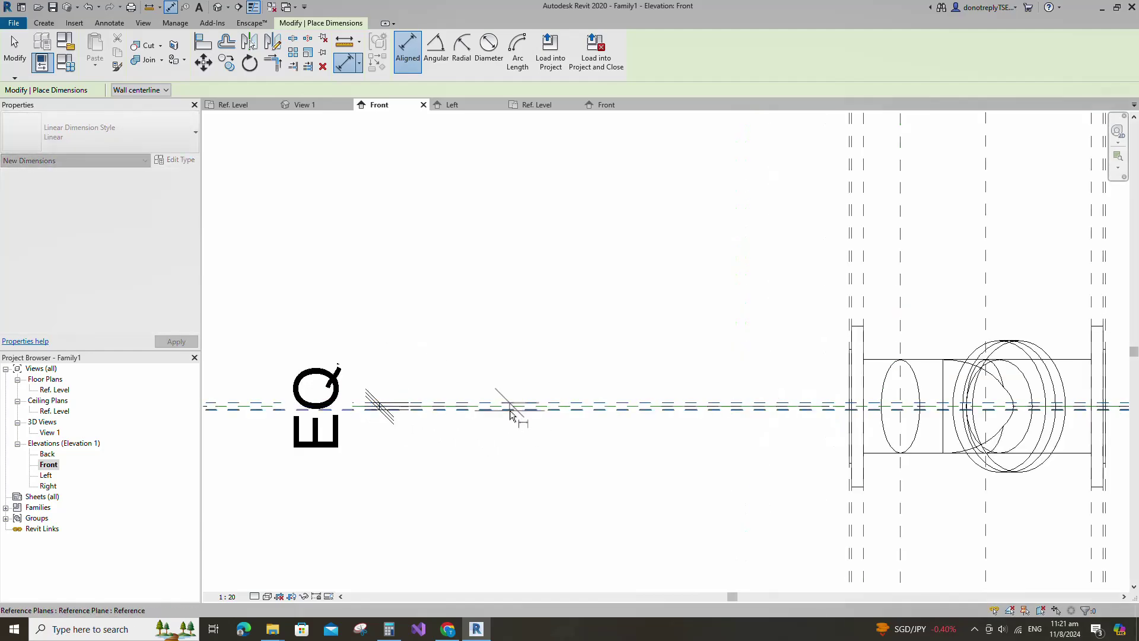
left_click(511, 410)
scroll(588, 451, "down", 4)
left_click(368, 357)
key("Escape")
Label the overall dimension with a new instance family parameter named b1.
left_click(364, 428)
left_click(520, 50)
type("b")
left_click(311, 395)
scroll(305, 428, "up", 1)
left_click(290, 412)
left_click(395, 342)
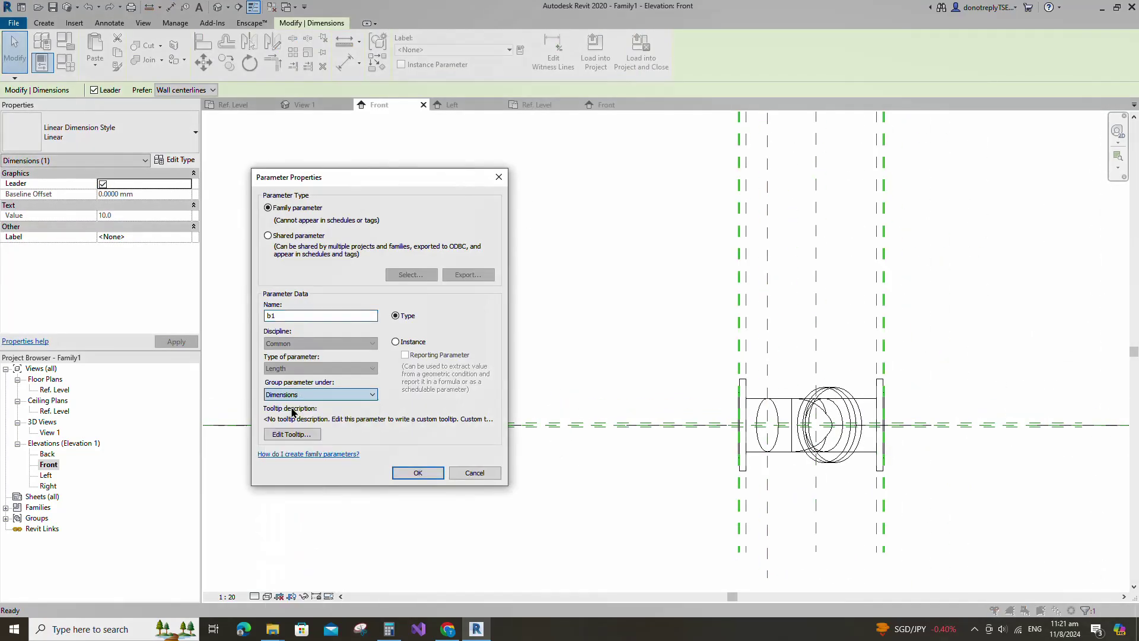
left_click(417, 472)
left_click(559, 345)
Set the formula of parameter b1 to b/2 in the family types.
scroll(558, 344, "down", 2)
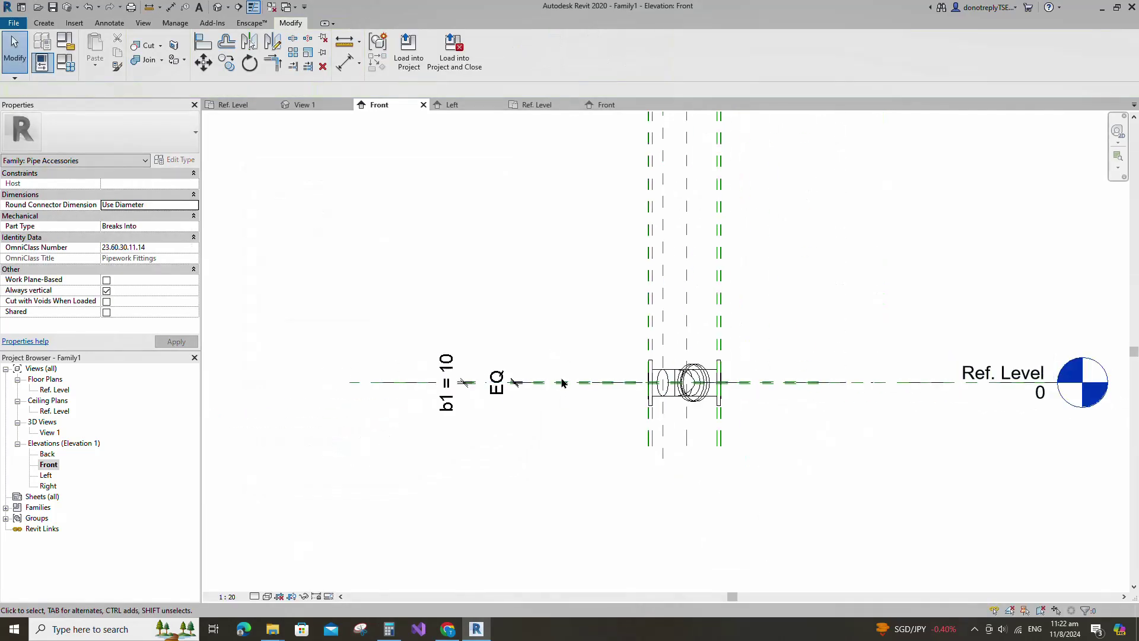
left_click(65, 62)
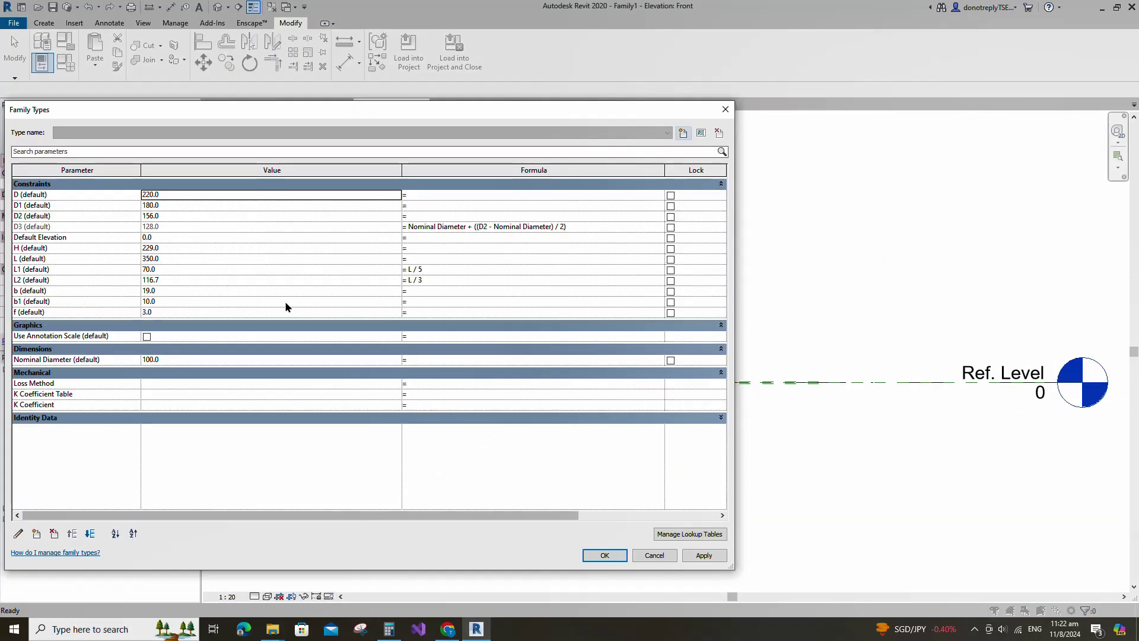
left_click(410, 304)
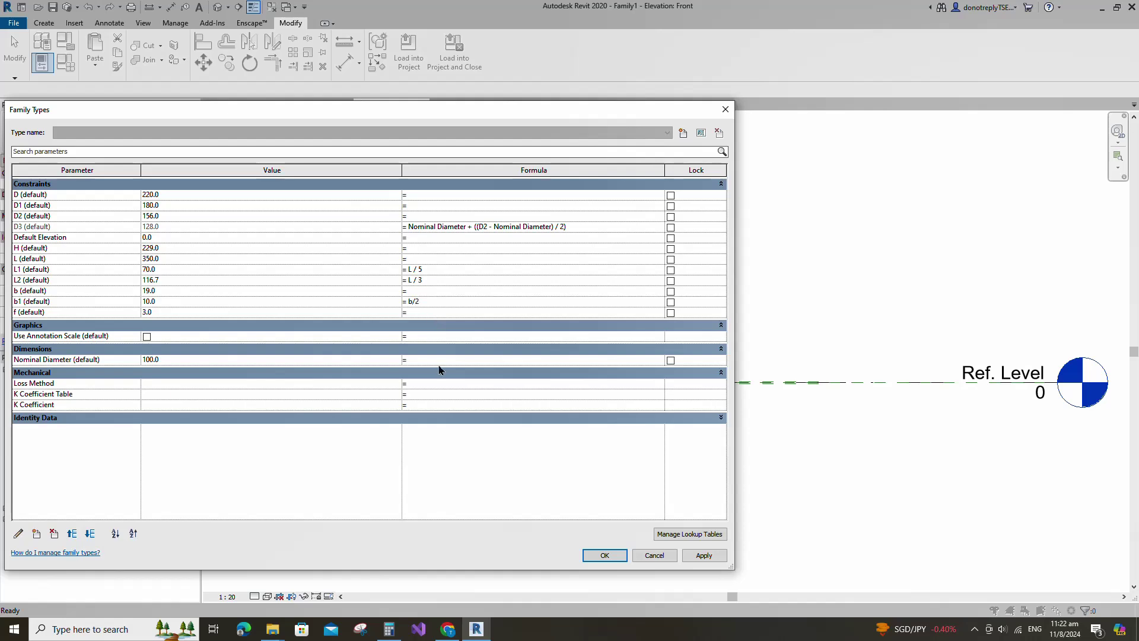
left_click(604, 555)
Create an extrusion from a rectangle between the b1 planes and the Center (Left/Right) and L2 planes, locking its sides, with depth 250.
scroll(706, 417, "up", 4)
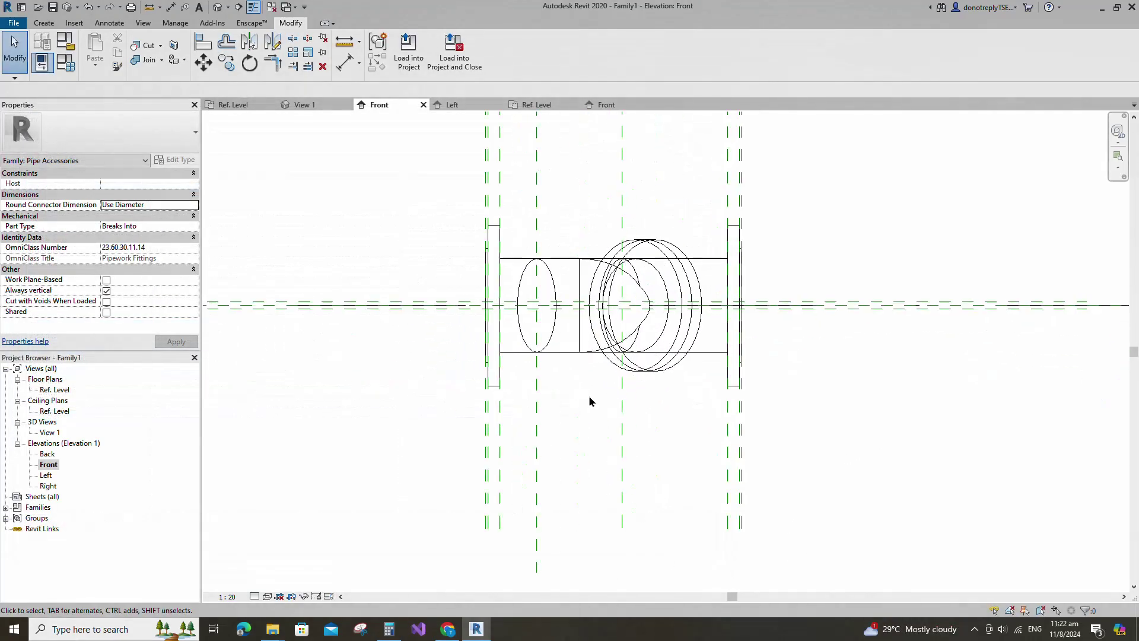
left_click(42, 23)
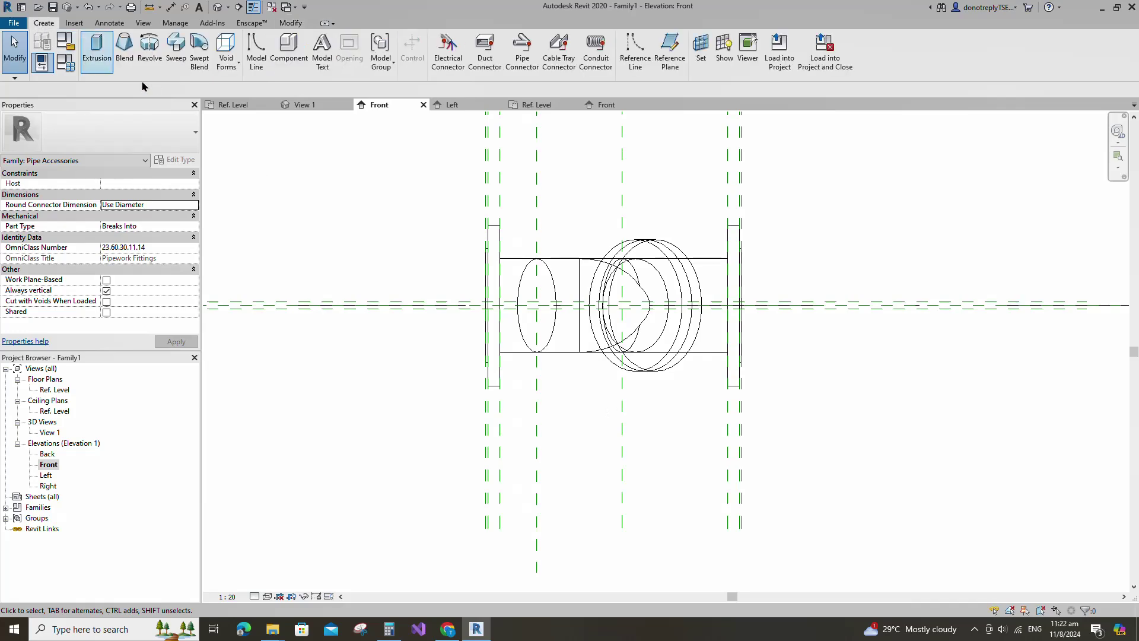
left_click(99, 59)
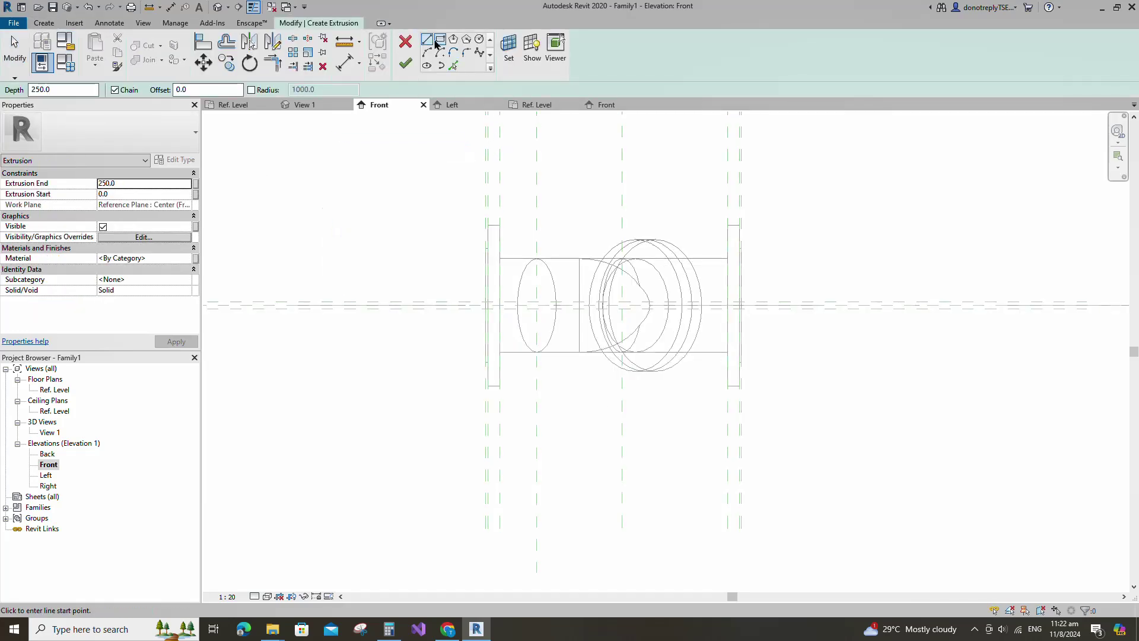
left_click(439, 39)
scroll(554, 323, "up", 4)
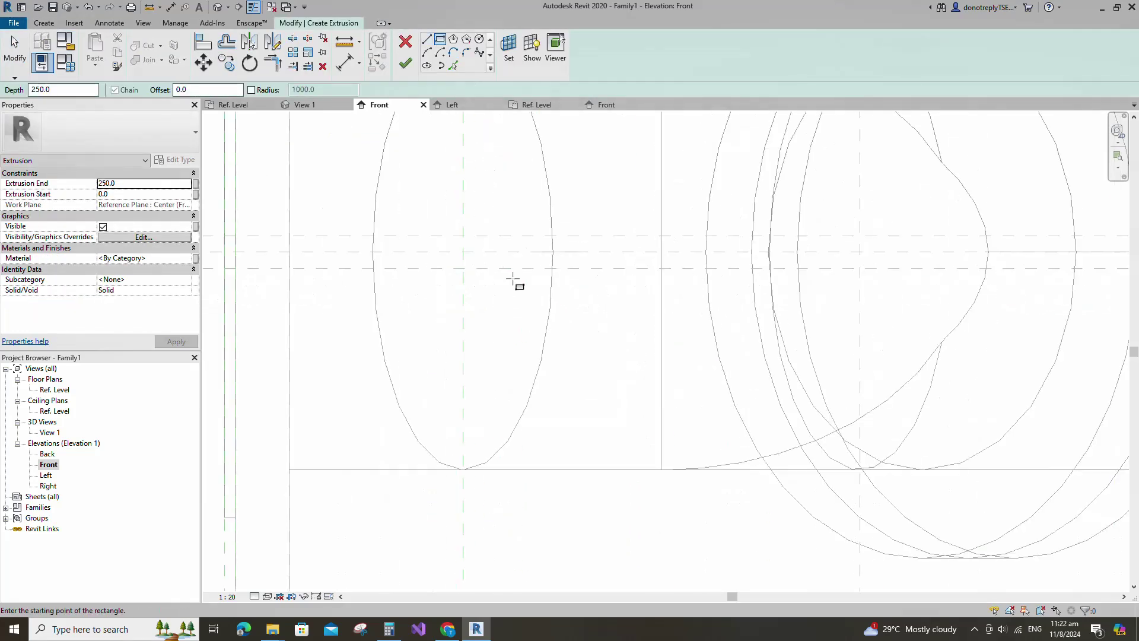
left_click(463, 236)
scroll(546, 270, "down", 1)
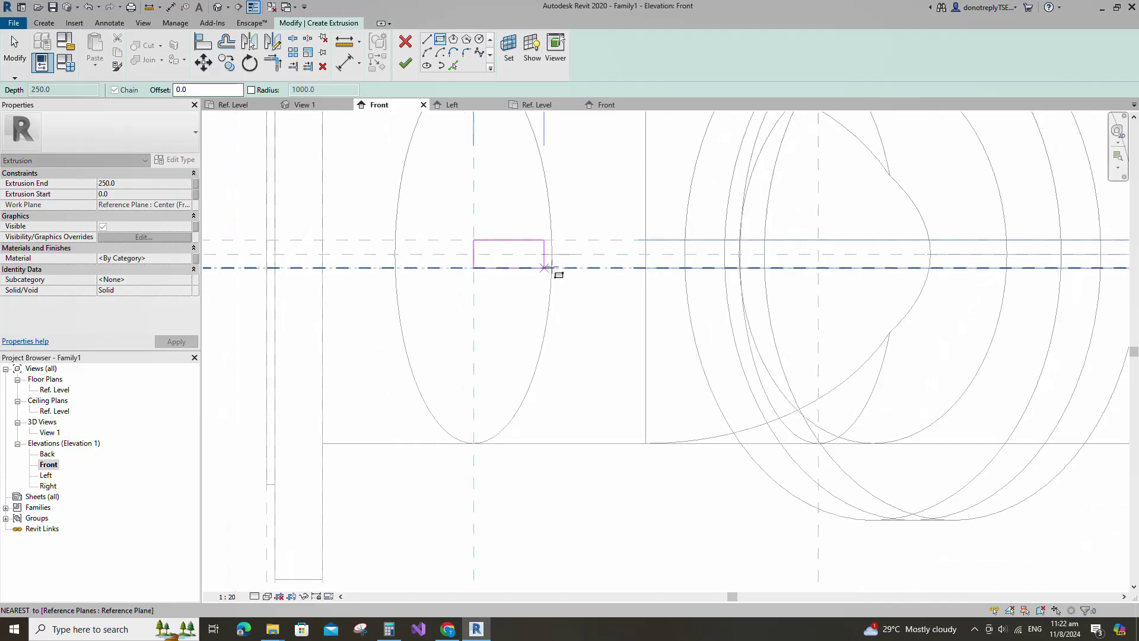
left_click(819, 267)
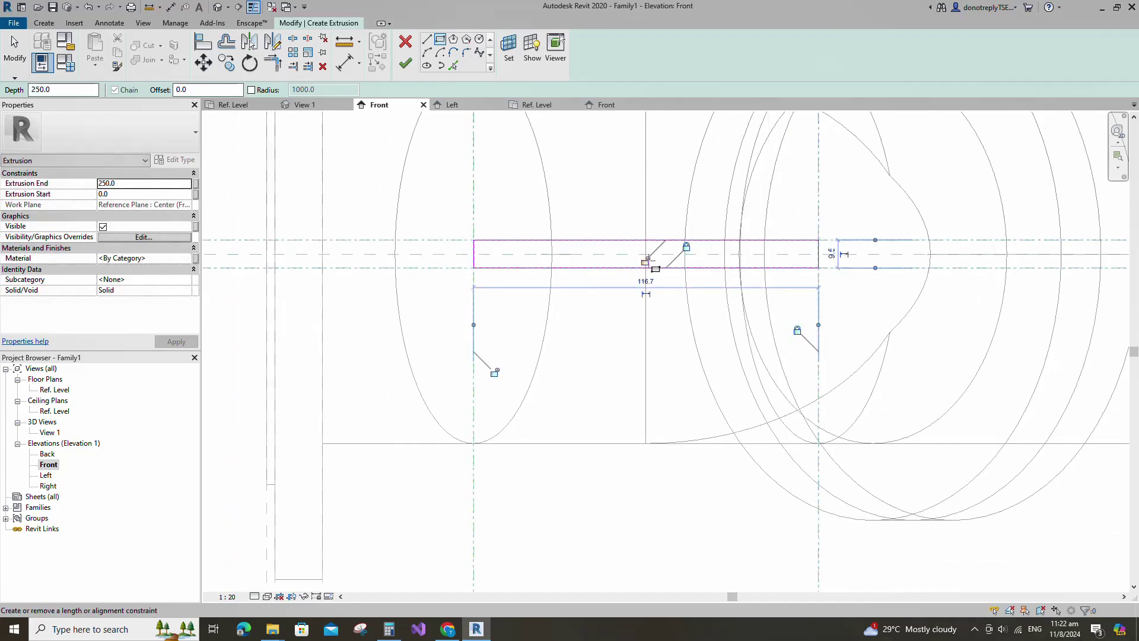
left_click(407, 64)
key("Escape")
In the Ref. Level plan, place a horizontal reference plane offset 0.5 mm from the pipe body's upper edge plane.
scroll(612, 354, "down", 3)
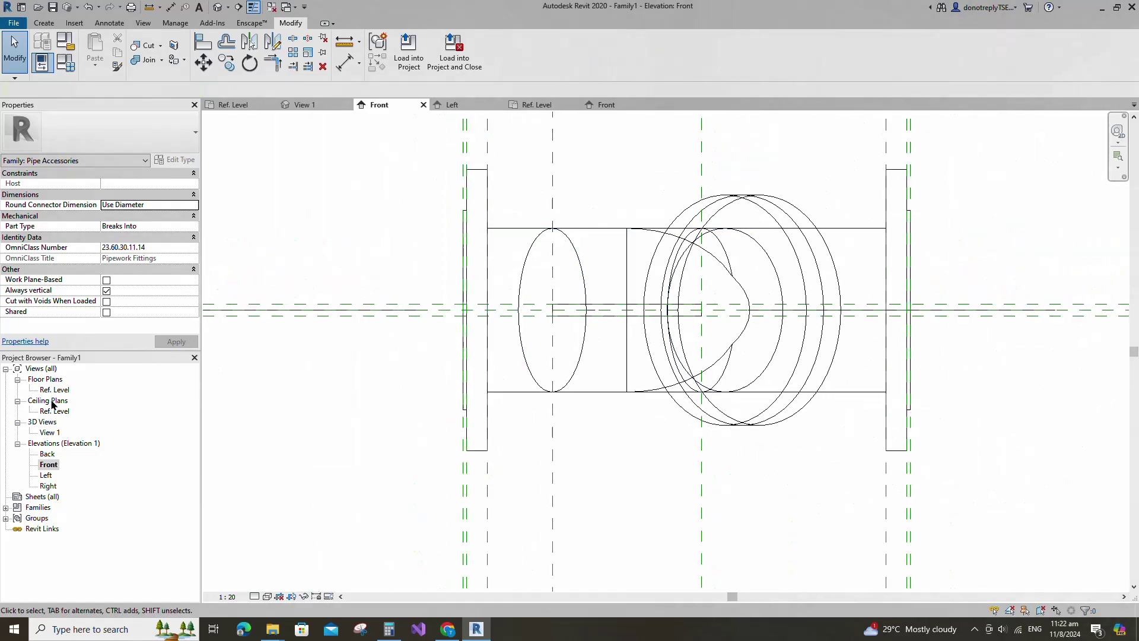
double_click(53, 390)
scroll(781, 368, "up", 2)
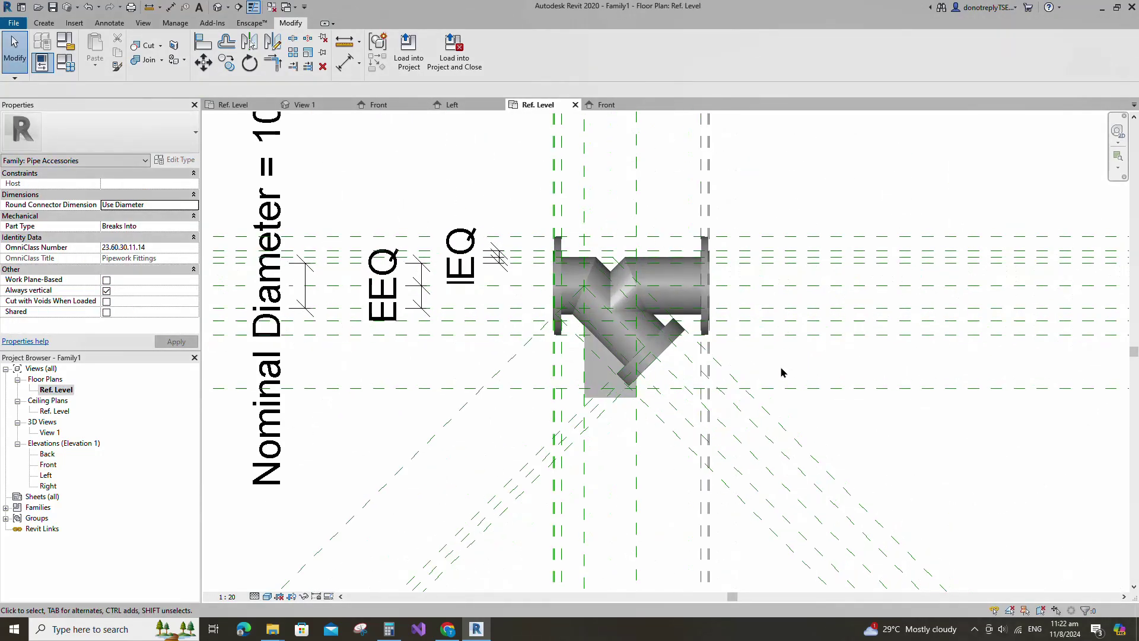
left_click(736, 257)
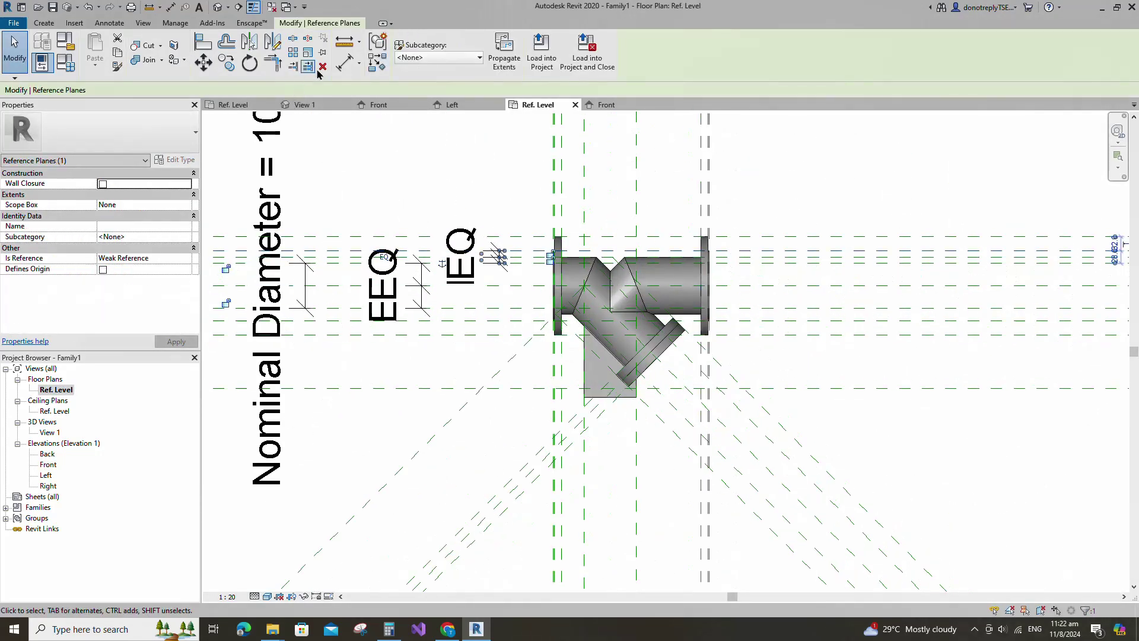
left_click(383, 61)
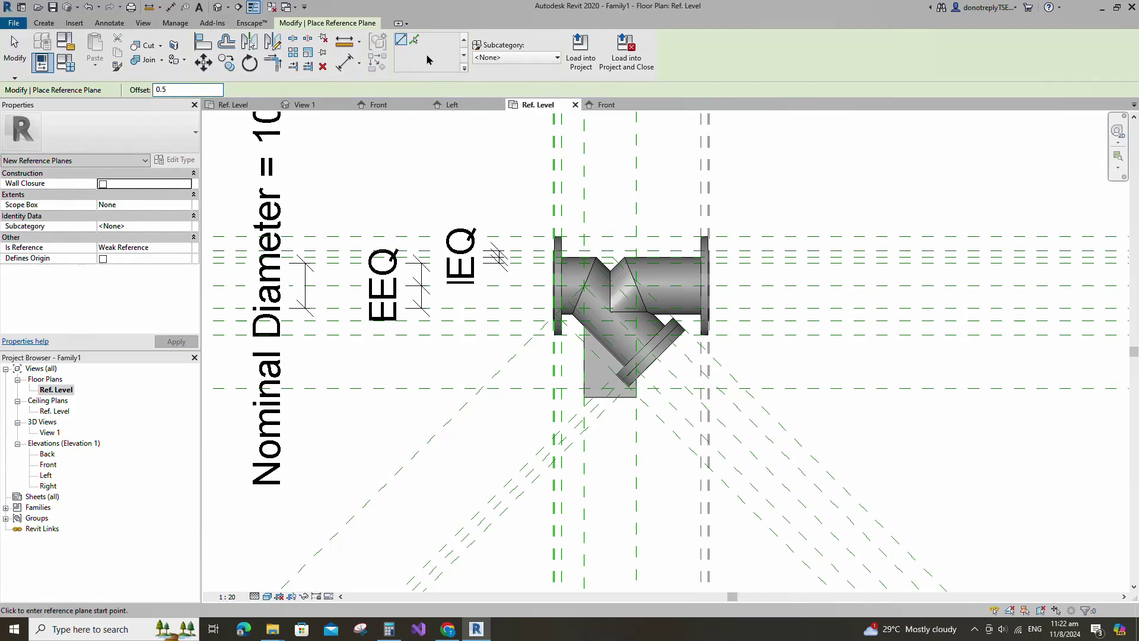
scroll(532, 280, "up", 2)
scroll(537, 249, "up", 2)
scroll(543, 221, "up", 3)
Dimension the gap between the new reference plane and the adjacent pipe edge plane and lock the dimension.
key("d")
key("i")
scroll(523, 255, "down", 5)
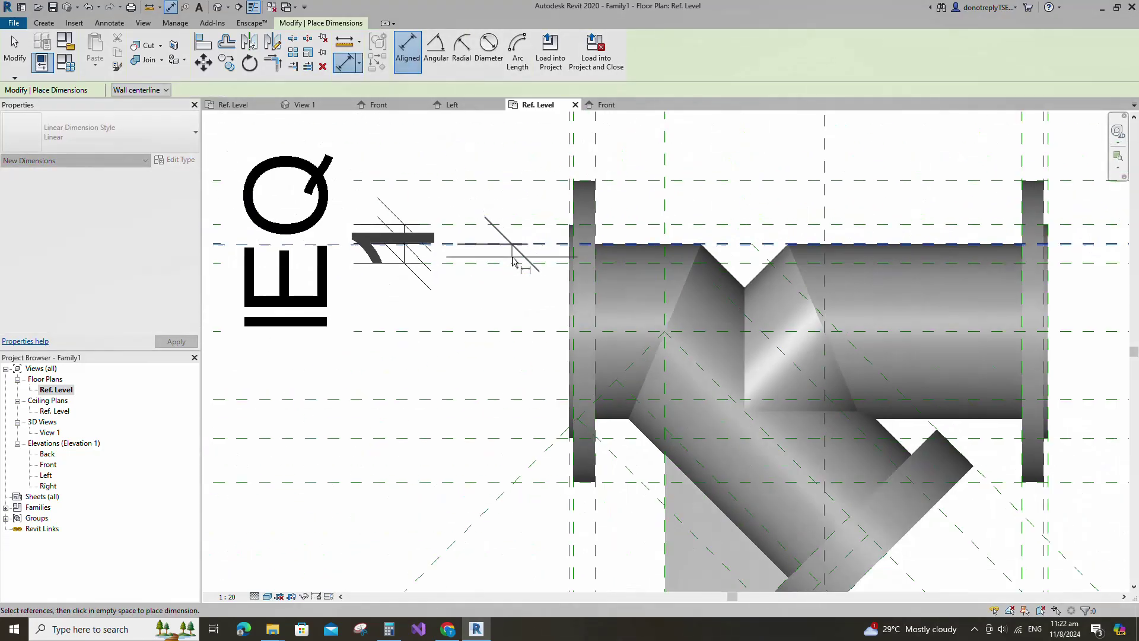
scroll(777, 254, "up", 1)
key("Escape")
key("Escape")
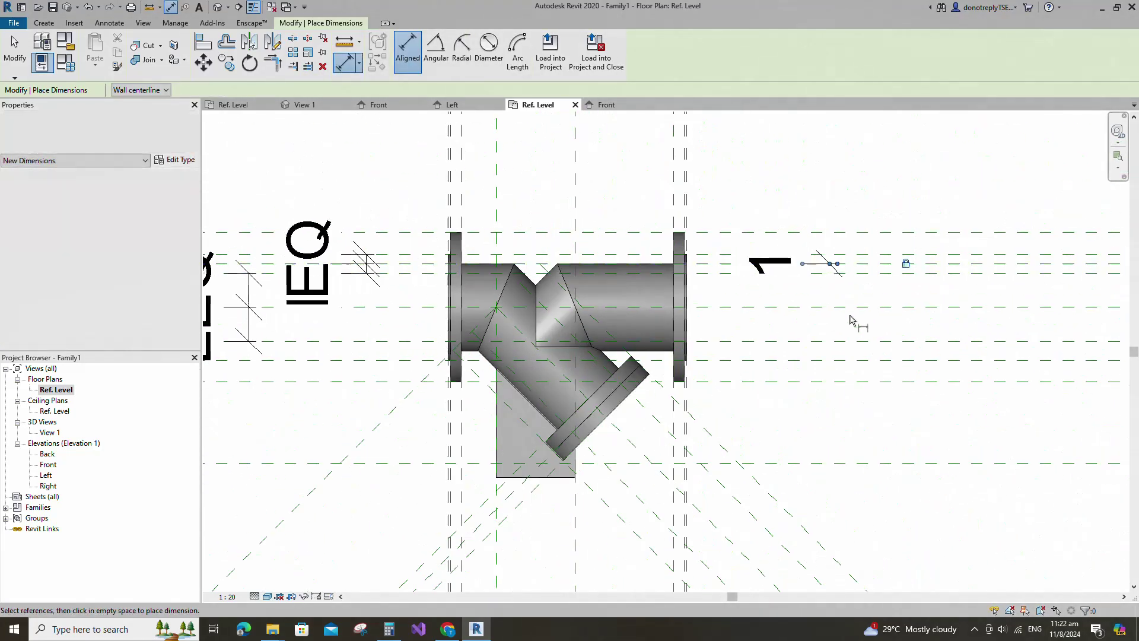
Align the extruded plate's upper end to the new reference plane near the pipe's upper edge and lock it.
left_click(507, 309)
scroll(508, 309, "up", 1)
scroll(508, 309, "up", 3)
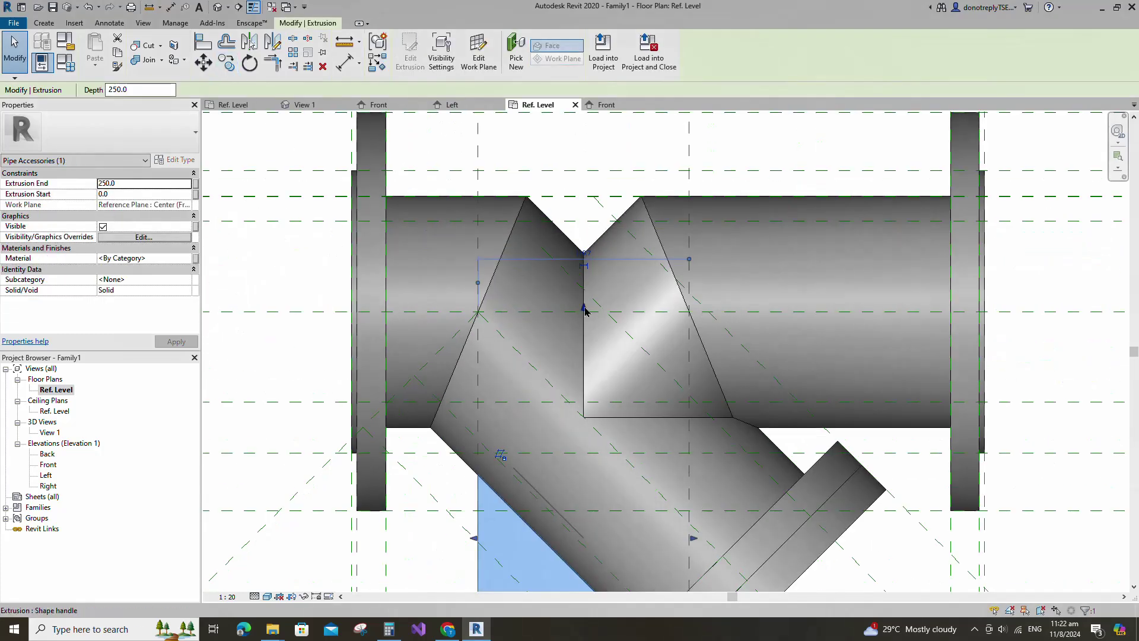
left_click(205, 47)
scroll(567, 201, "up", 5)
left_click(598, 187)
left_click(602, 207)
left_click(683, 166)
Align the extruded plate's lower end to the pipe's horizontal centre reference plane.
scroll(507, 198, "down", 3)
scroll(506, 202, "down", 3)
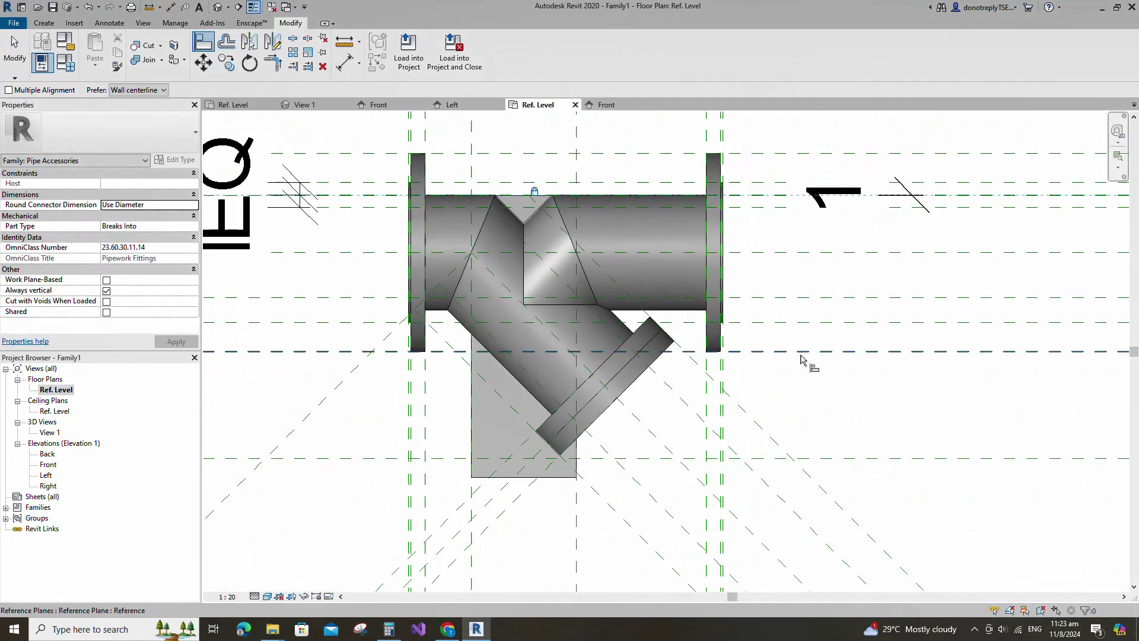
scroll(804, 356, "down", 1)
left_click(592, 467)
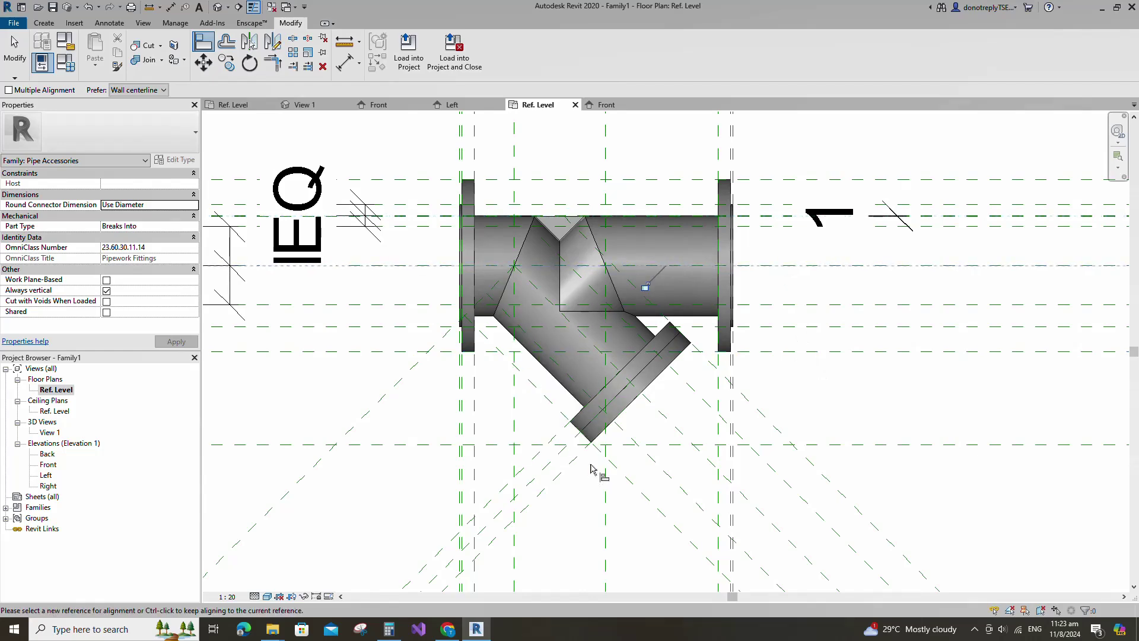
scroll(819, 344, "down", 1)
key("Escape")
key("Escape")
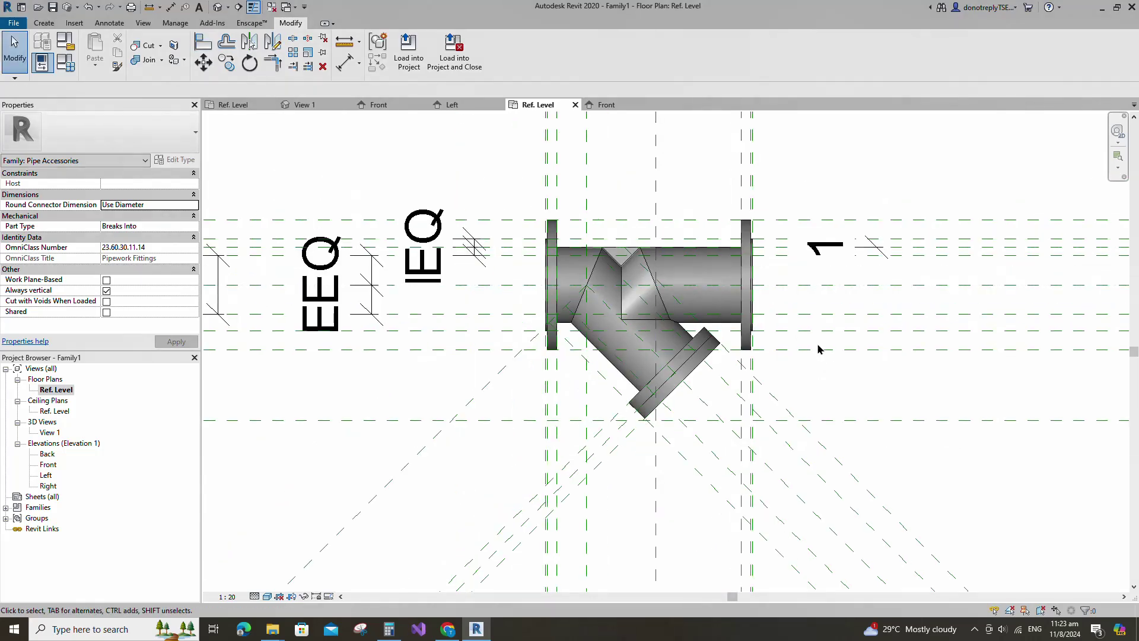
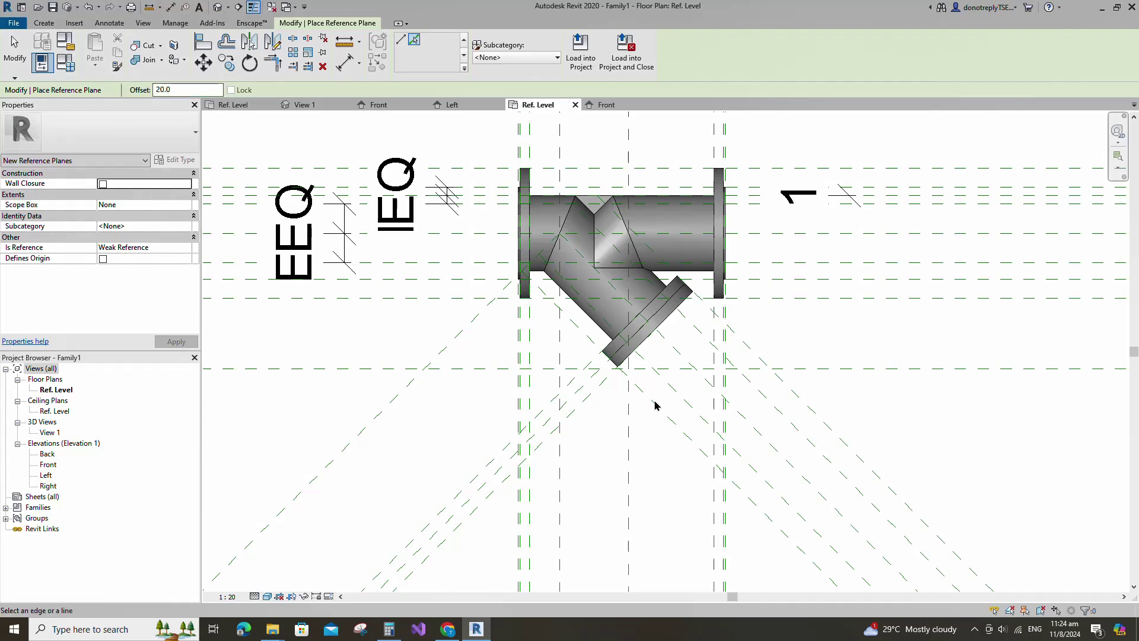
Dimension across the three closely spaced diagonal reference planes running along the branch flange's lower edge and make their spacing equal.
scroll(464, 261, "down", 5)
key("d")
key("i")
scroll(628, 416, "up", 5)
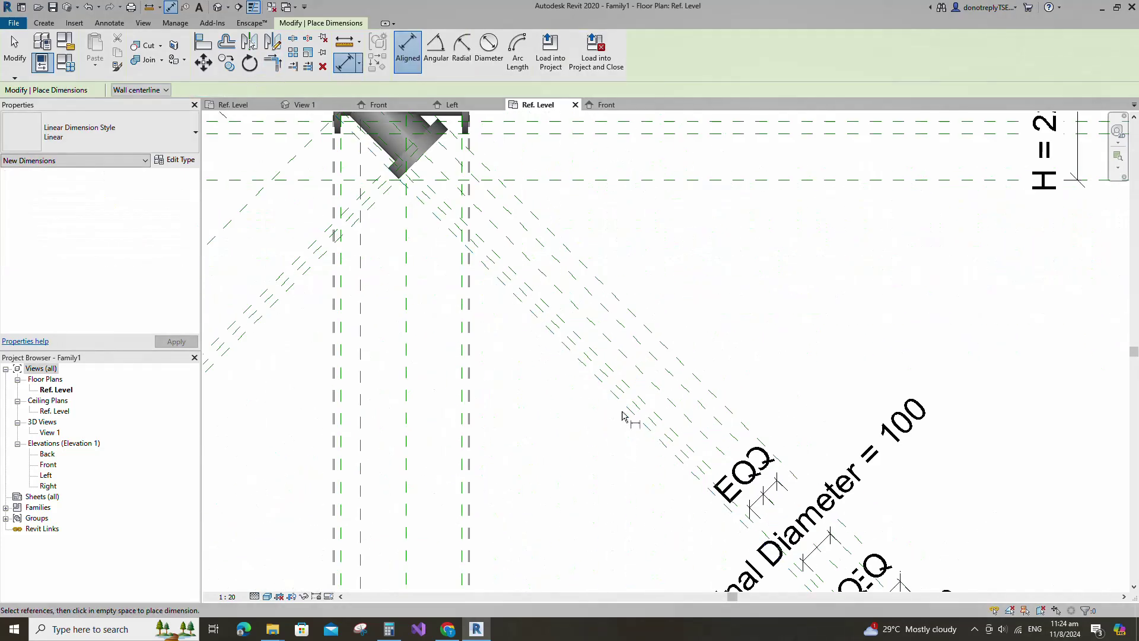
scroll(706, 460, "down", 4)
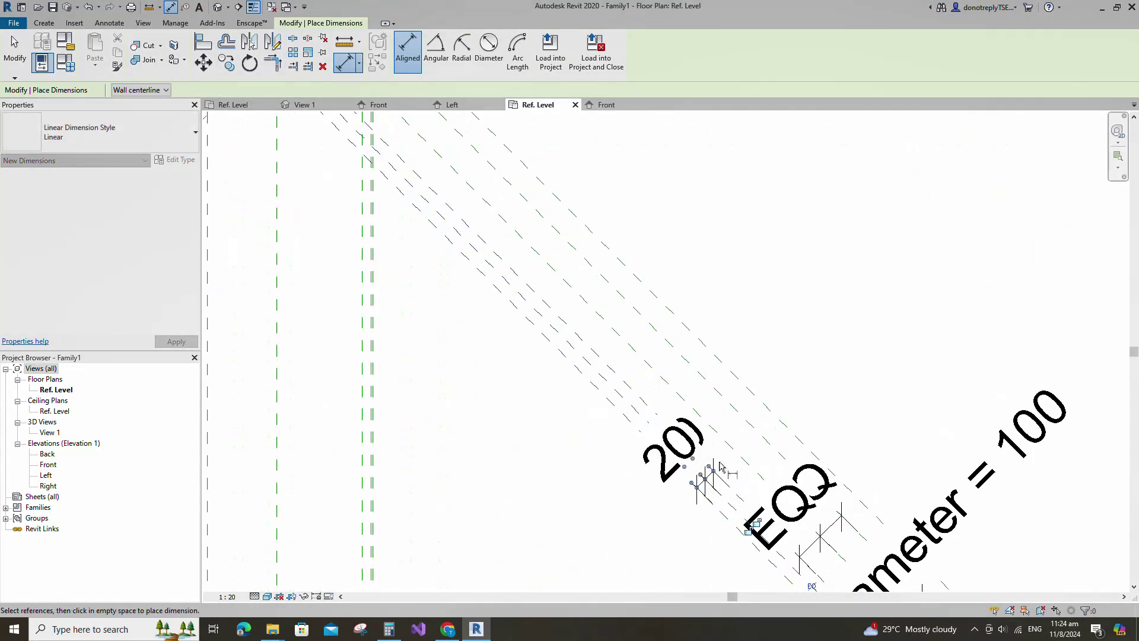
key("Escape")
key("Escape")
scroll(596, 249, "up", 3)
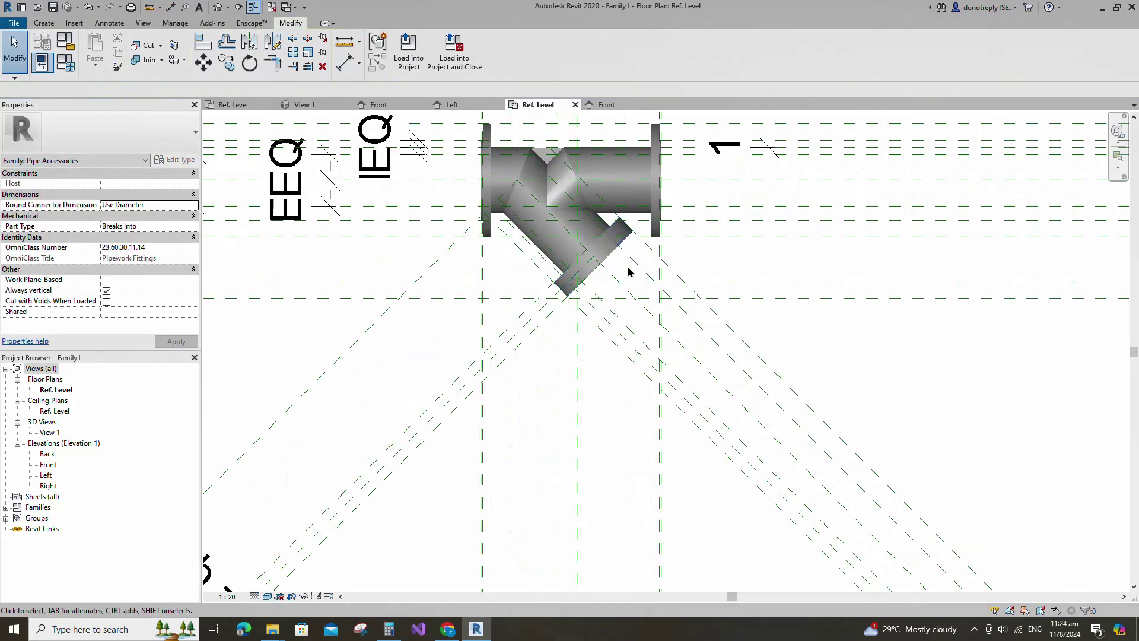
Place a diagonal reference plane offset 19 mm outward from the branch flange's outer face plane.
scroll(534, 368, "down", 2)
left_click(532, 396)
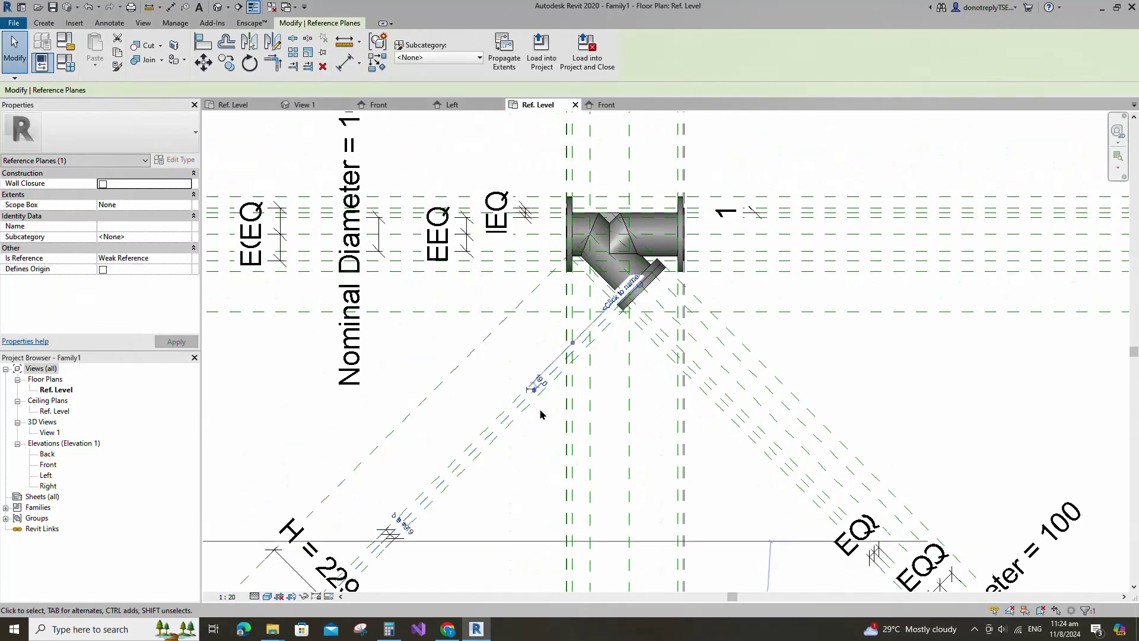
left_click(541, 415)
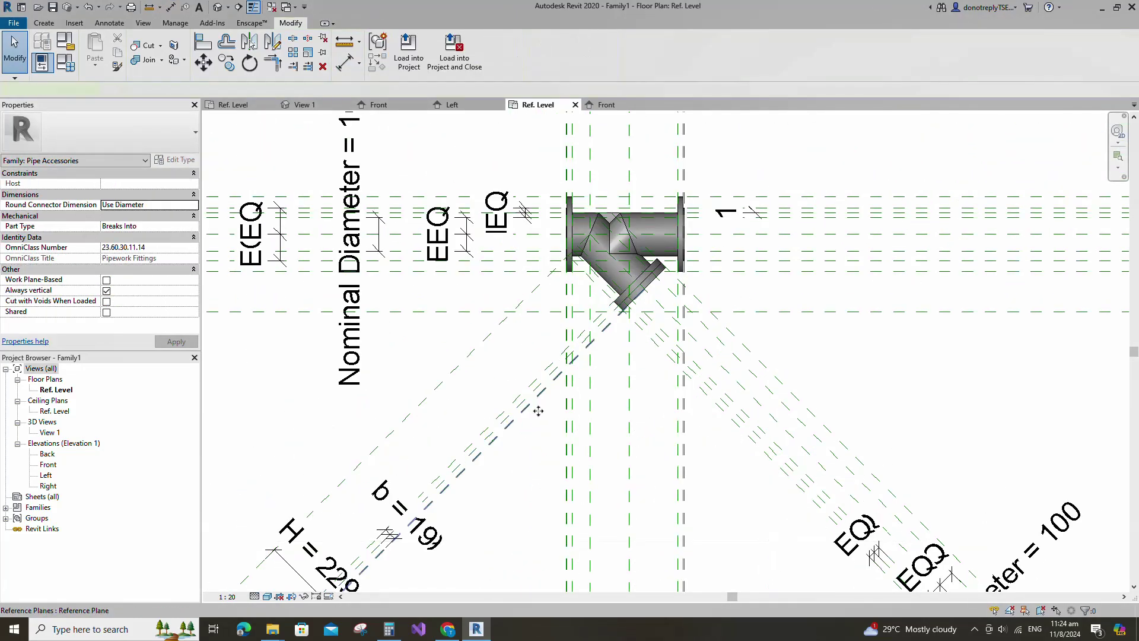
left_click(531, 401)
key("r")
key("p")
double_click(172, 89)
type("19")
left_click(414, 39)
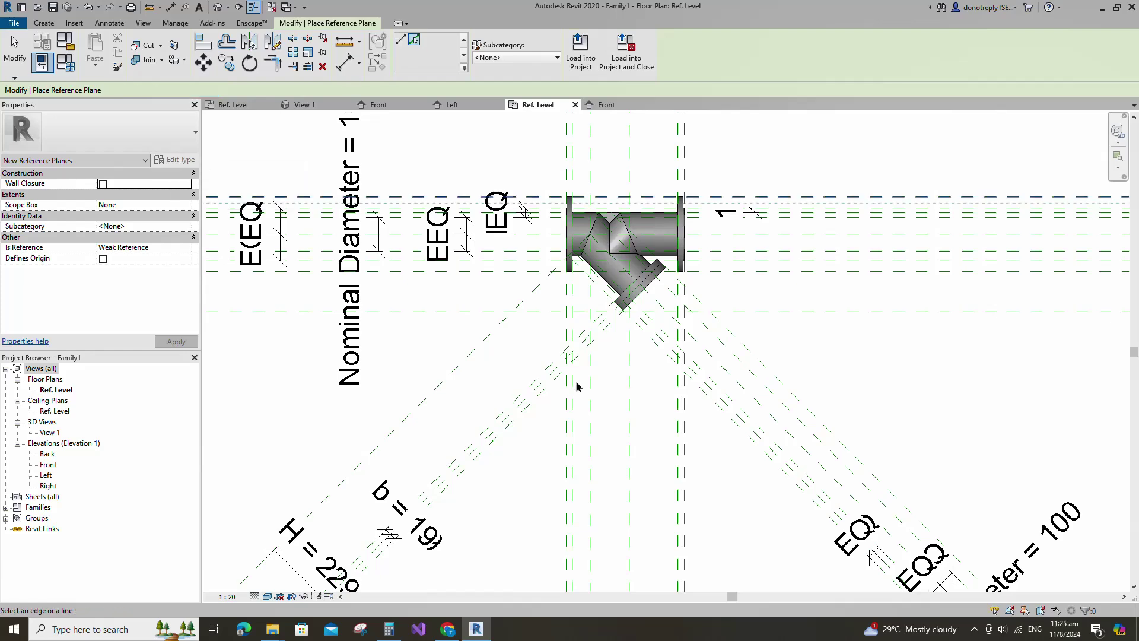
Dimension the gap between the new diagonal reference plane and the branch flange's outer face plane.
scroll(522, 418, "up", 2)
key("d")
key("i")
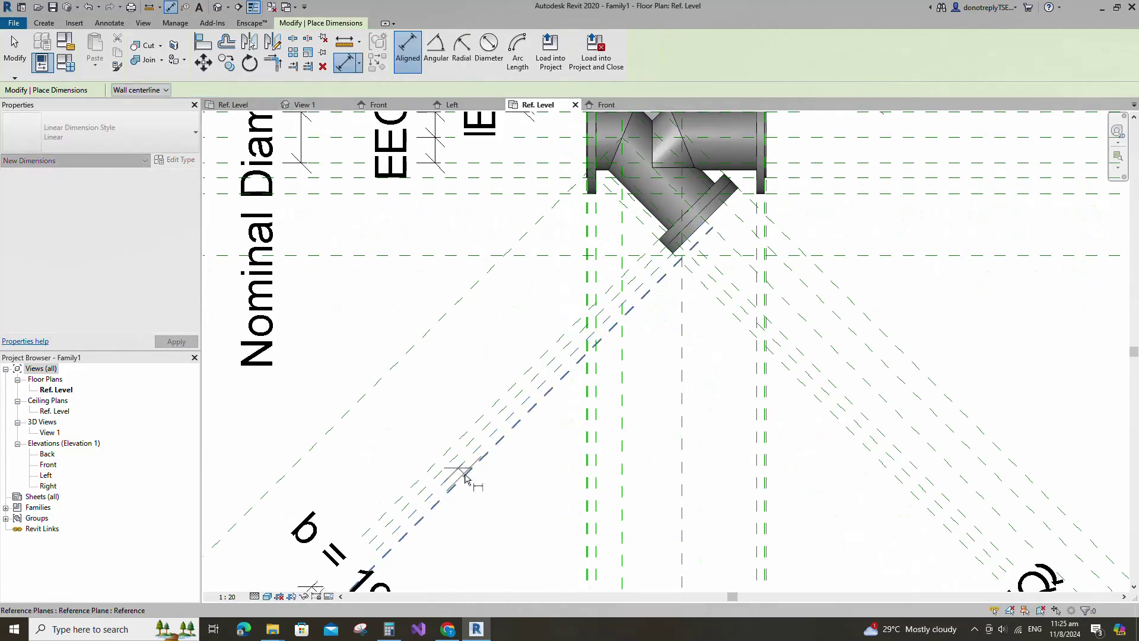
scroll(465, 472, "down", 2)
scroll(390, 572, "up", 1)
middle_click_drag(388, 572, 429, 512)
left_click(419, 533)
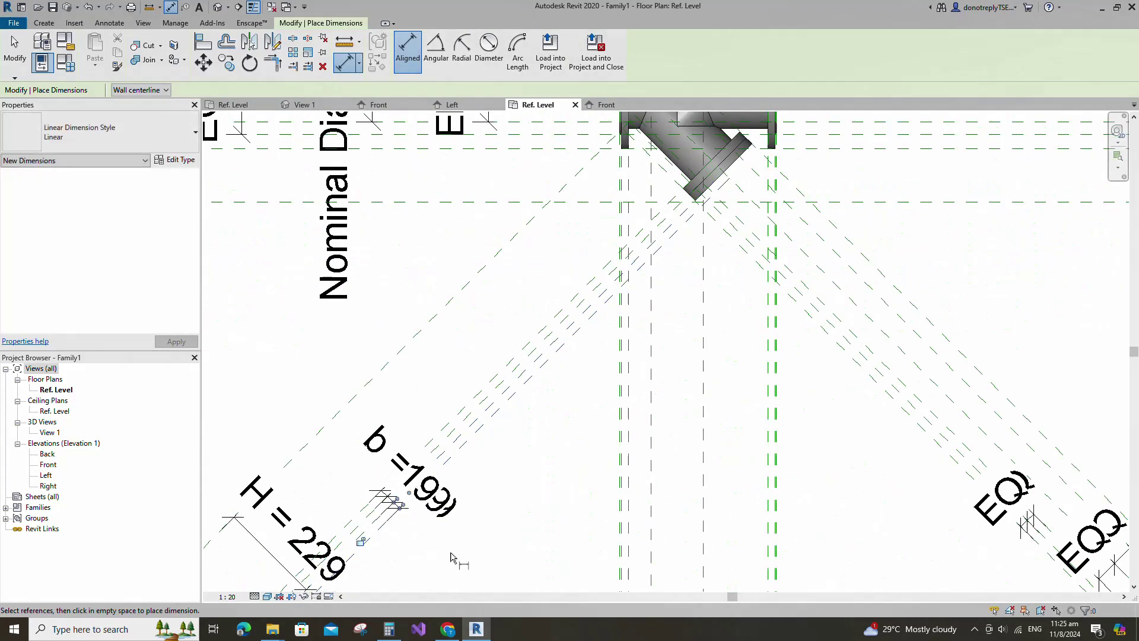
key("Escape")
key("Escape")
Start assigning a label parameter to the new dimension beyond the branch flange's outer face plane.
left_click(396, 503)
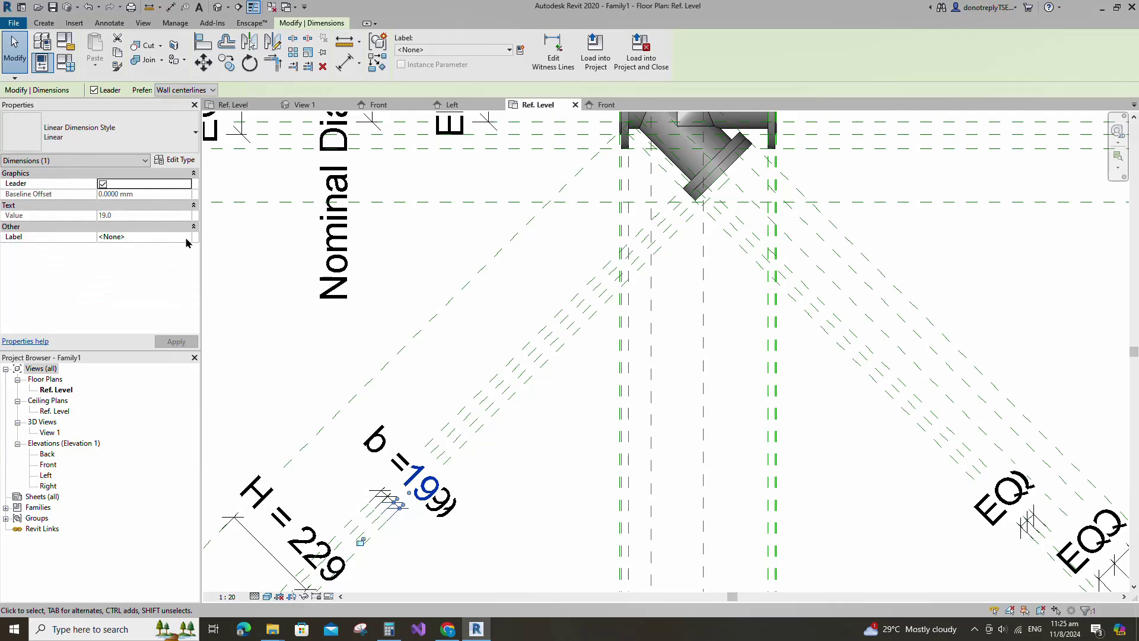
left_click(142, 237)
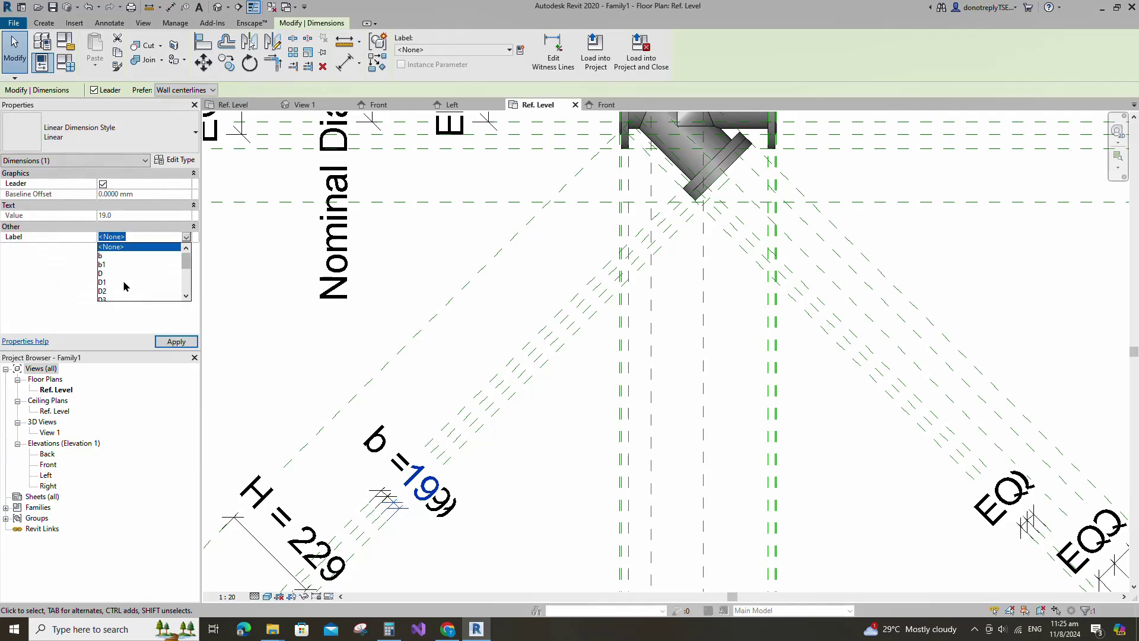
Assign the label b to the selected 19 mm diagonal dimension.
left_click(110, 256)
left_click(176, 342)
left_click(564, 471)
scroll(563, 471, "down", 4)
scroll(552, 389, "up", 6)
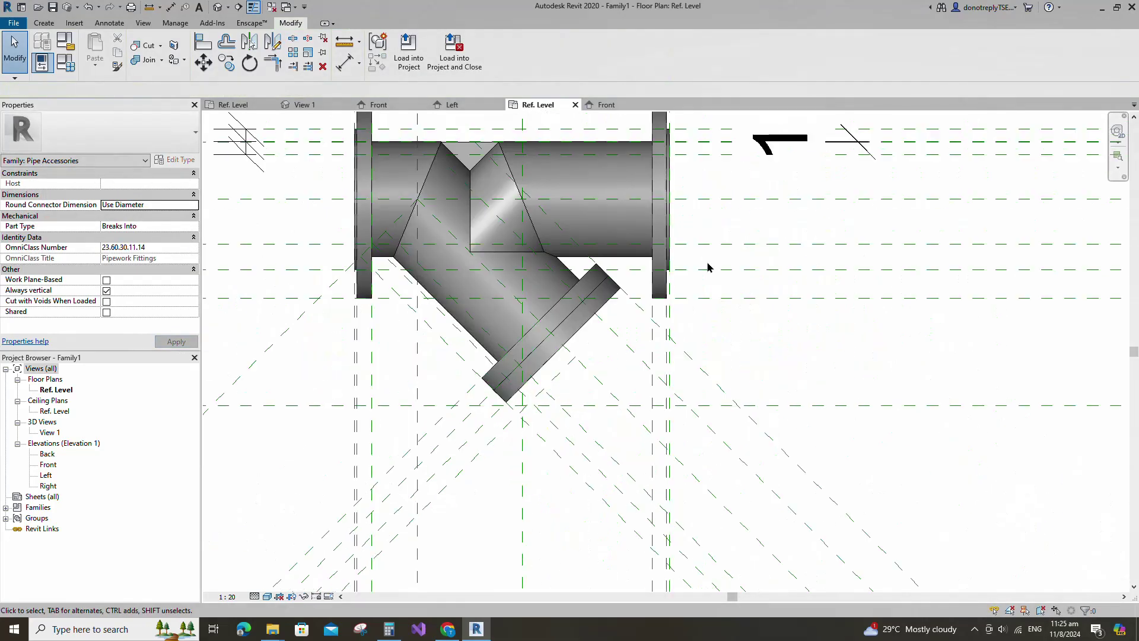
Start a Revolve and sketch an ellipse over the angled branch flange, with semi-axes of about 70 and 38 mm.
left_click(49, 24)
left_click(142, 59)
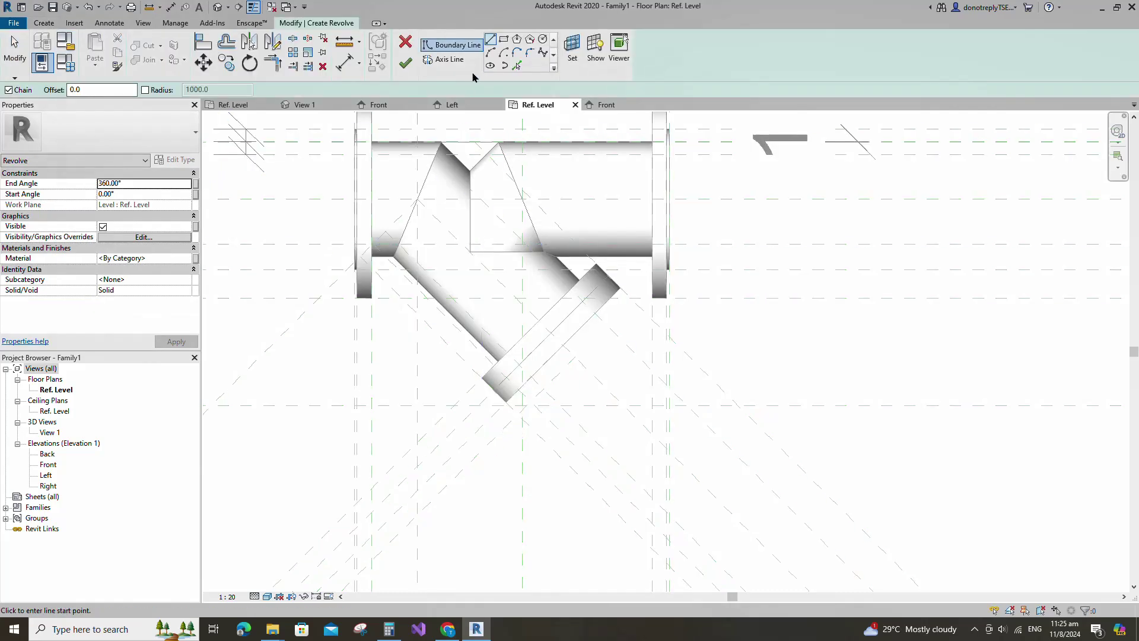
left_click(490, 65)
scroll(538, 297, "up", 4)
left_click(511, 277)
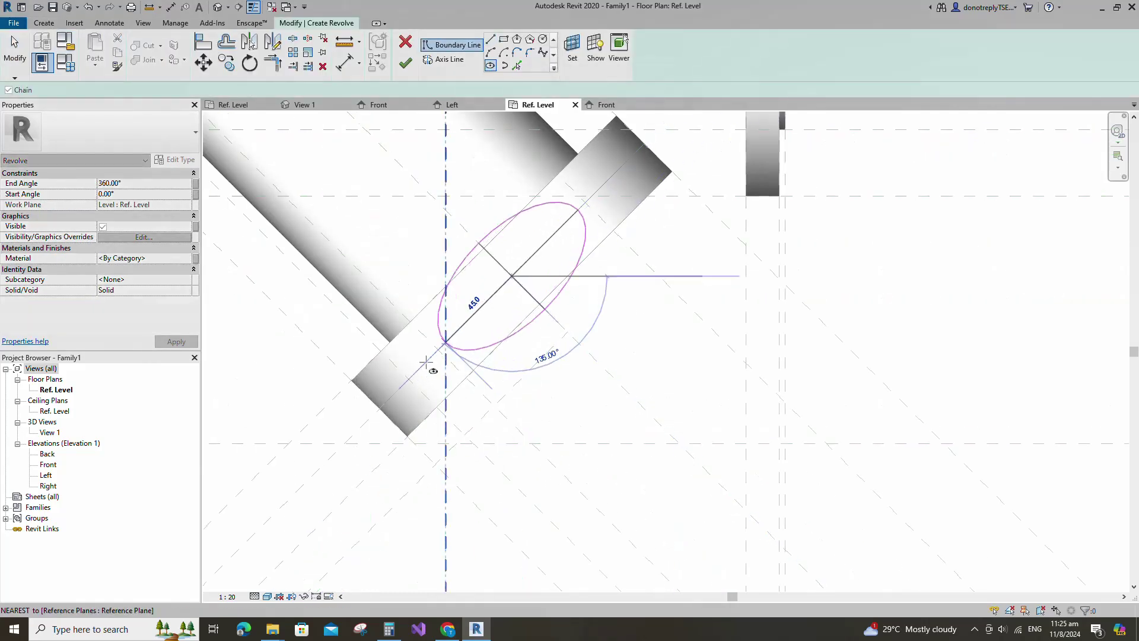
left_click(410, 379)
left_click(567, 332)
scroll(598, 382, "down", 2)
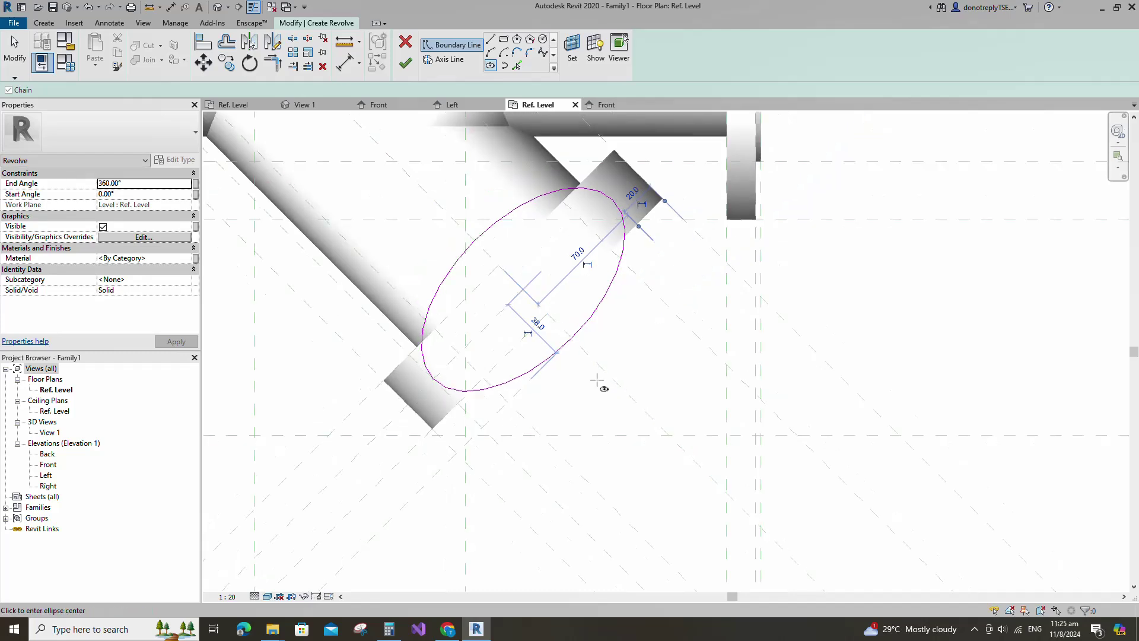
key("Escape")
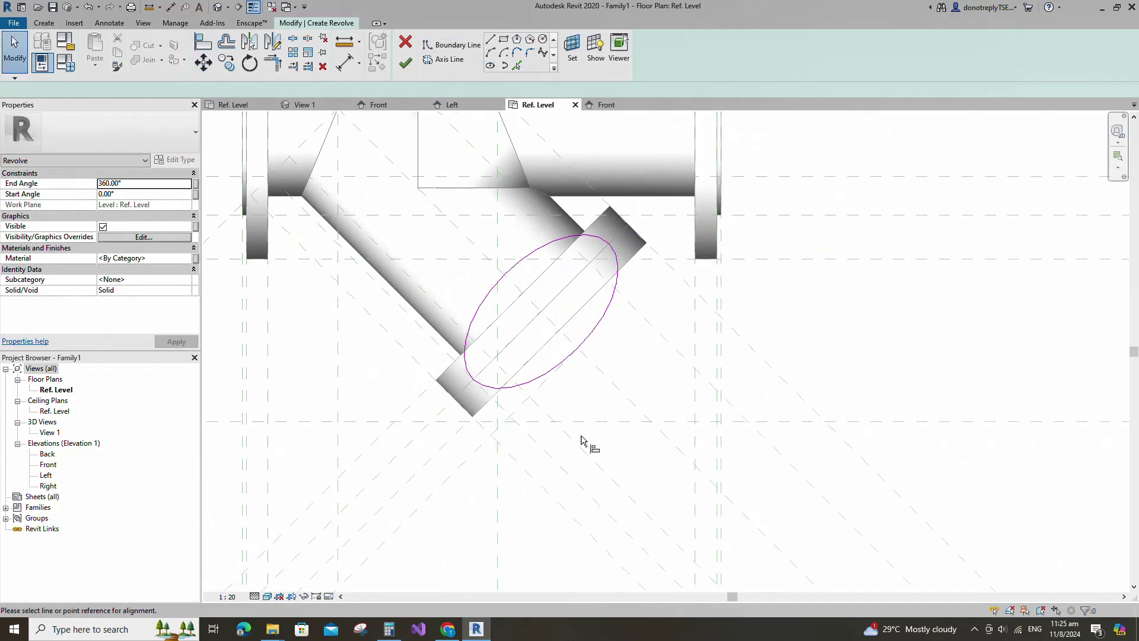
Align the ellipse to the branch's diagonal centre reference plane and lock the alignment.
key("a")
key("l")
left_click(609, 383)
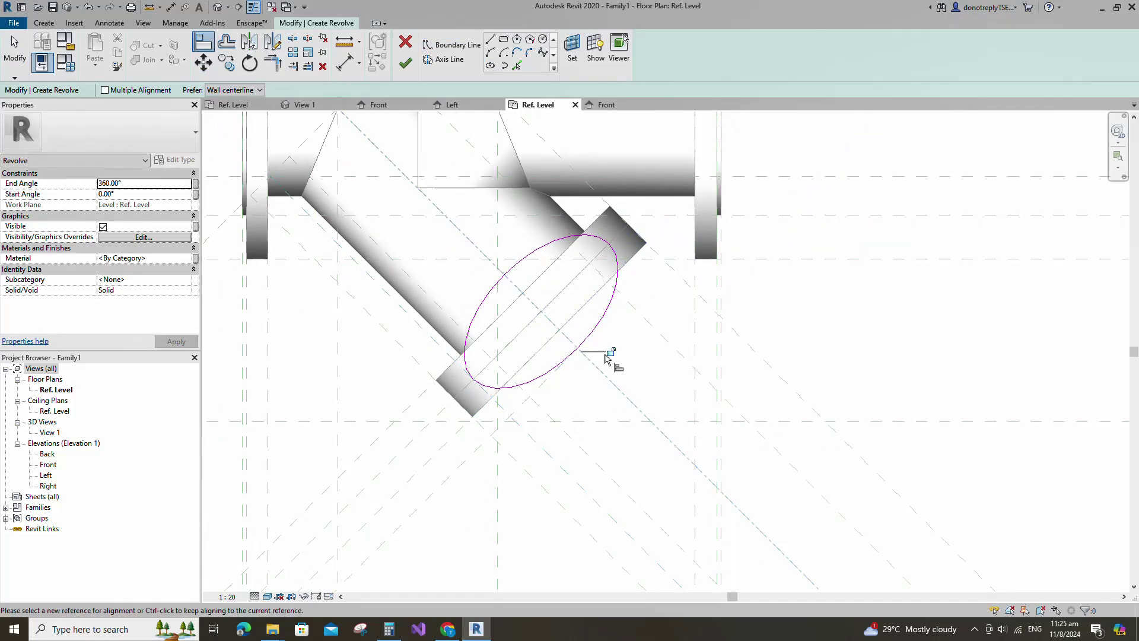
left_click(560, 371)
key("Escape")
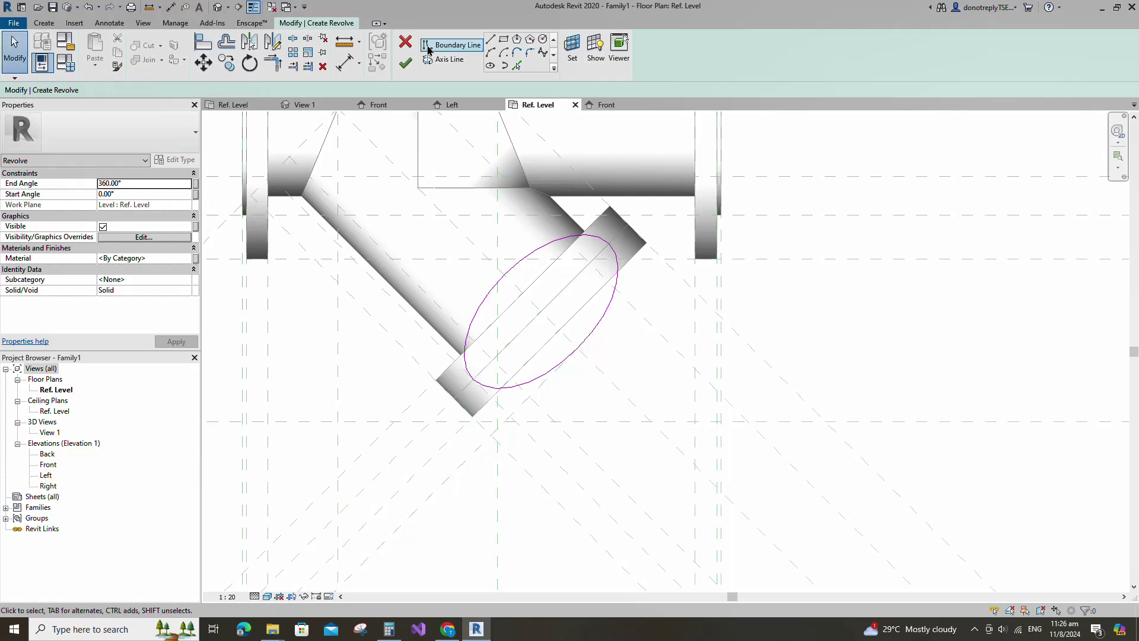
Add a boundary line along the ellipse's long axis from the reference plane and trim the ellipse to its outer half.
left_click(517, 66)
left_click(435, 423)
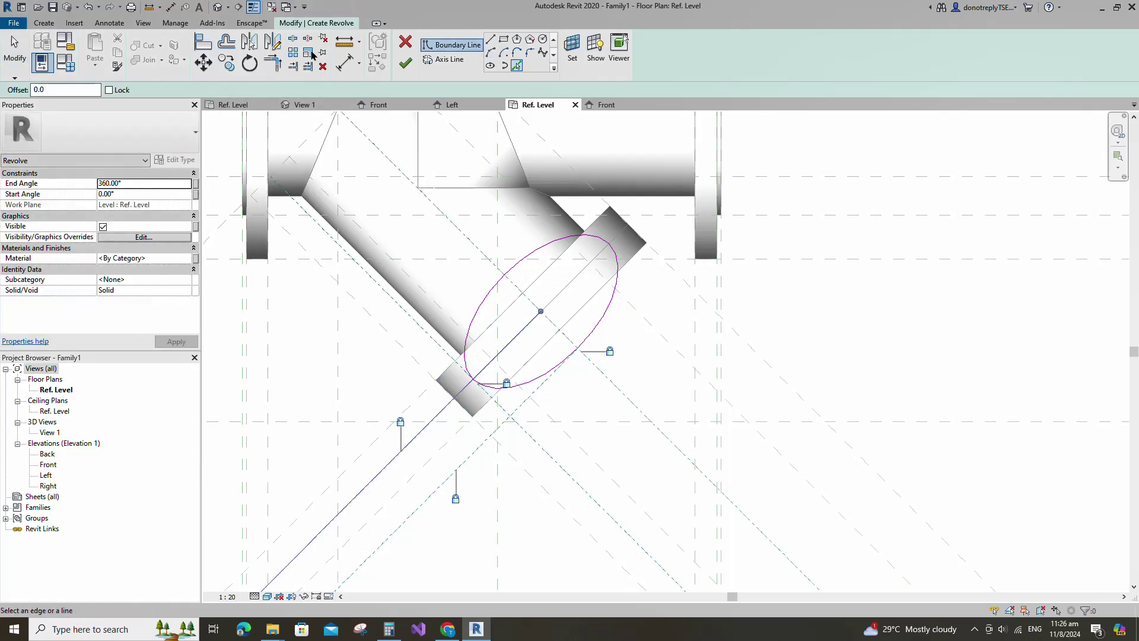
key("t")
key("r")
left_click(485, 380)
left_click(489, 363)
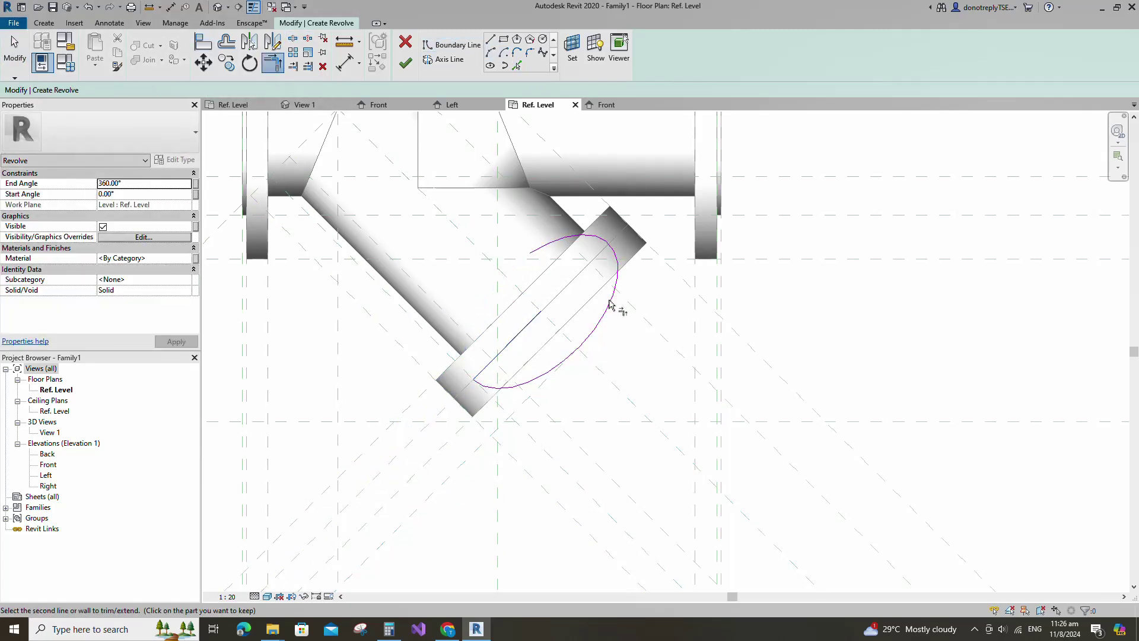
Add a boundary line along the branch's diagonal centre plane and trim the half ellipse into a closed quarter profile.
left_click(517, 66)
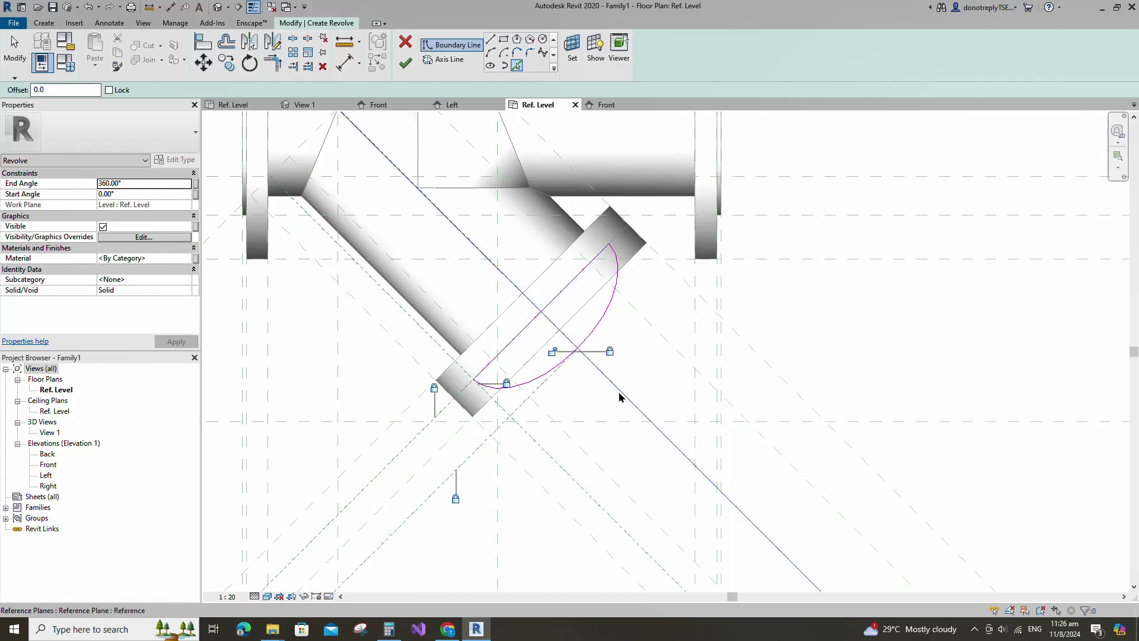
left_click(270, 64)
left_click(564, 357)
left_click(560, 331)
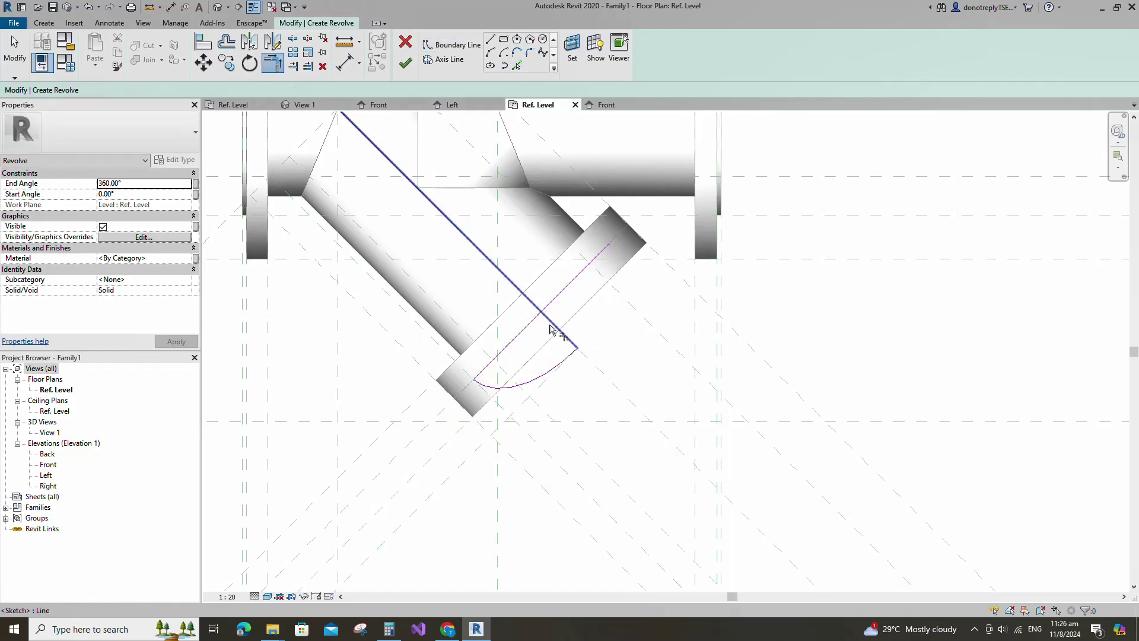
left_click(551, 322)
left_click(534, 319)
Align the quarter profile's straight long edge and its arc endpoint to the matching diagonal reference planes.
scroll(636, 366, "down", 1)
key("a")
key("l")
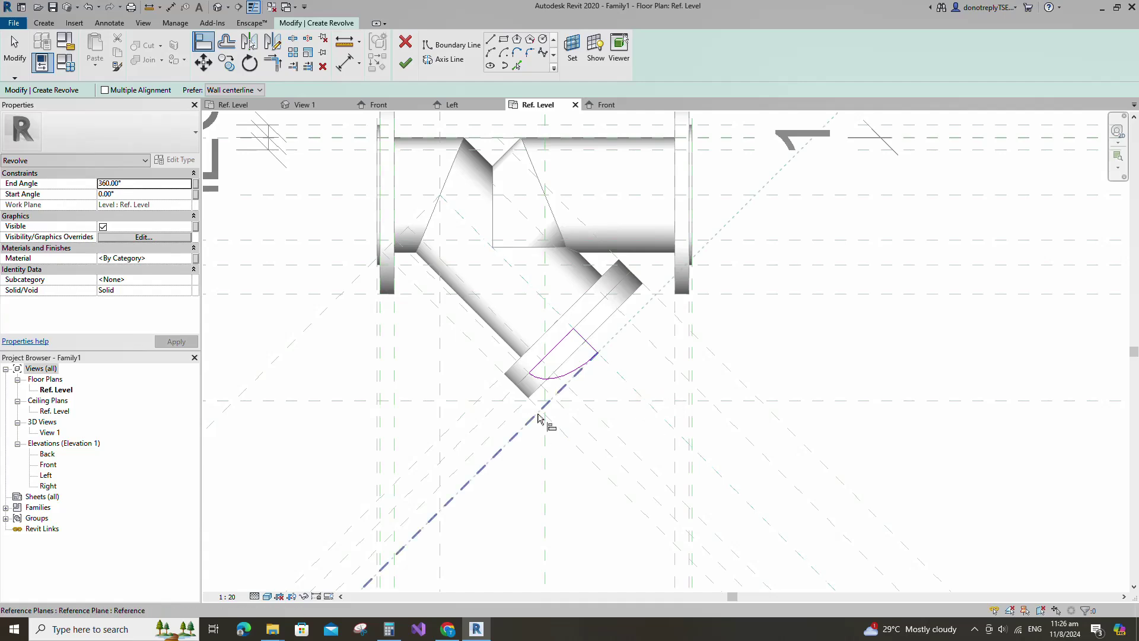
left_click(488, 411)
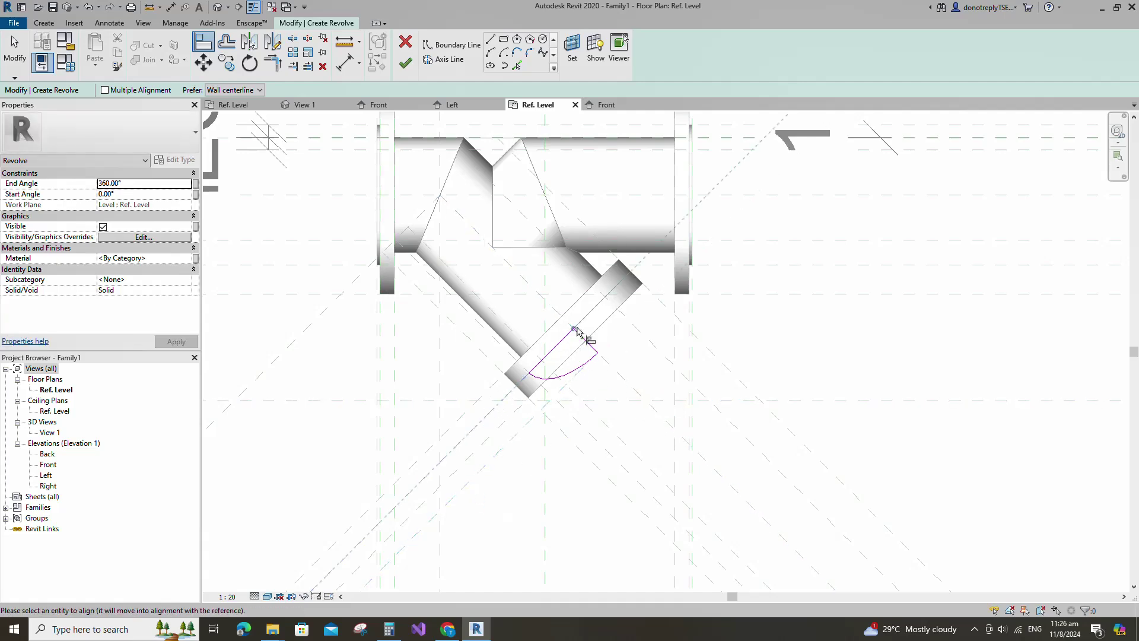
left_click(571, 330)
scroll(544, 417, "up", 1)
left_click(564, 399)
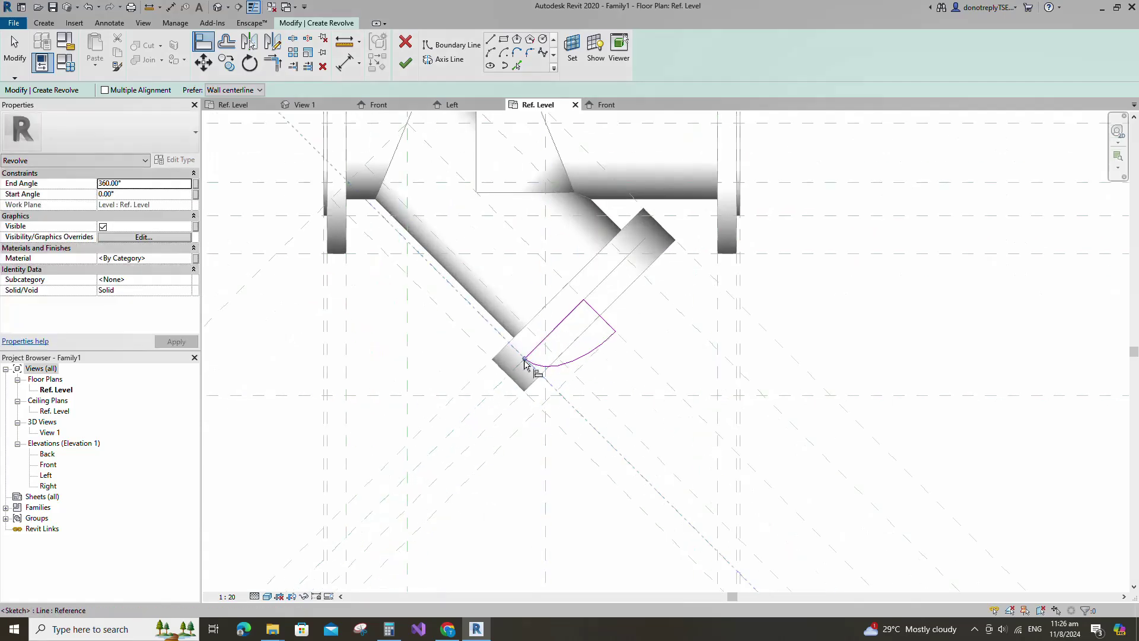
left_click(524, 359)
left_click(582, 387)
scroll(587, 438, "down", 1)
key("Escape")
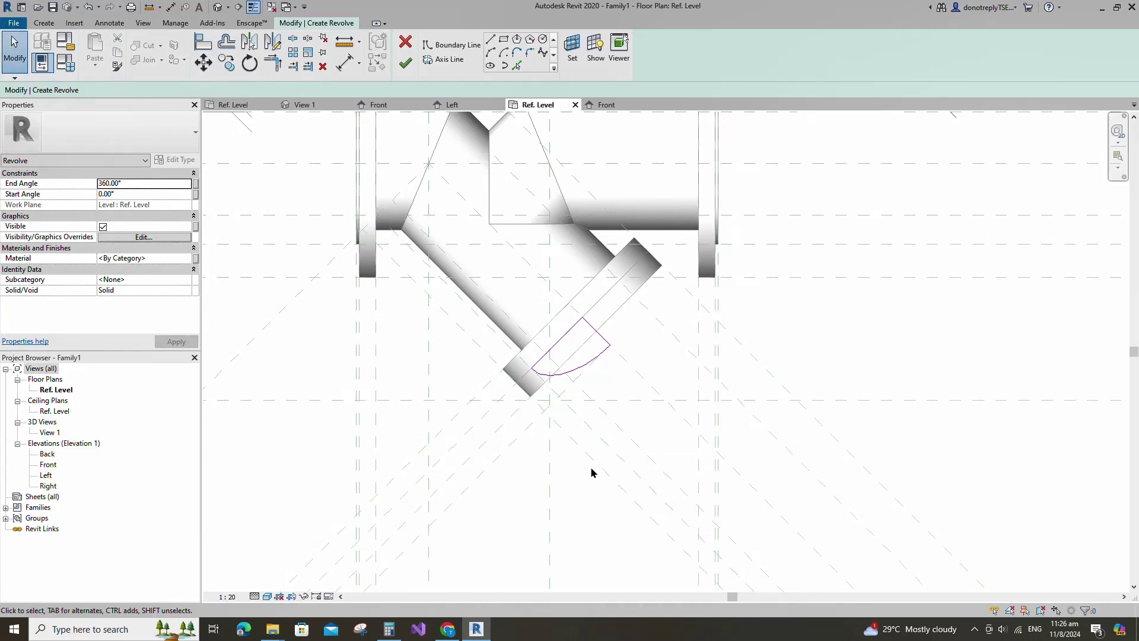
Use the branch's diagonal centre plane as the axis line and finish the revolve as a domed cap.
scroll(405, 252, "down", 1)
left_click(443, 59)
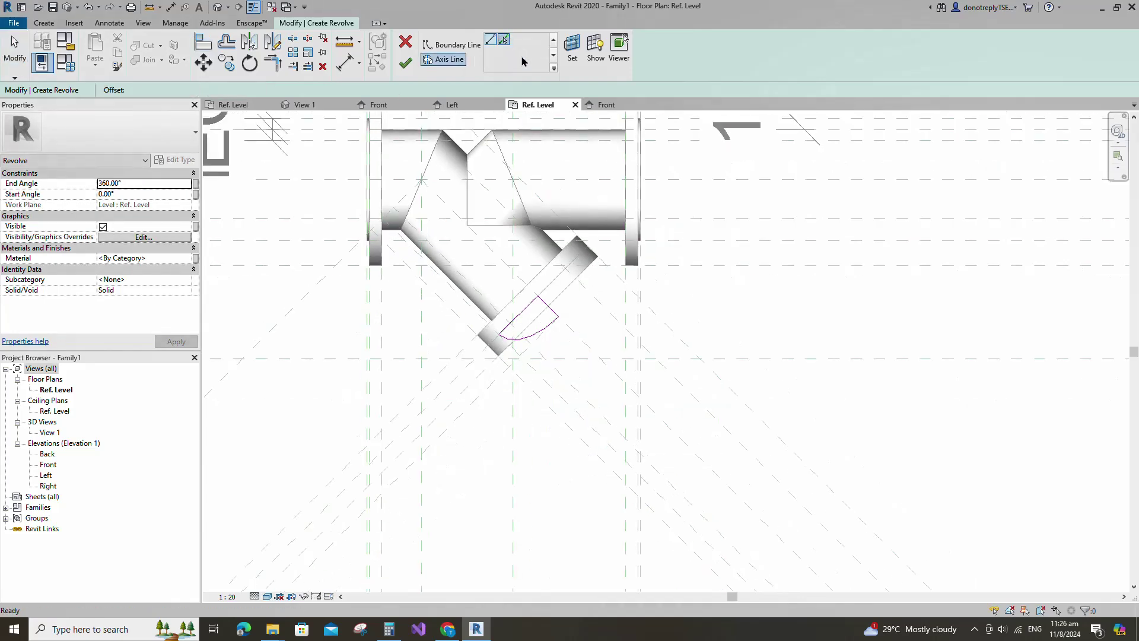
left_click(594, 356)
left_click(406, 62)
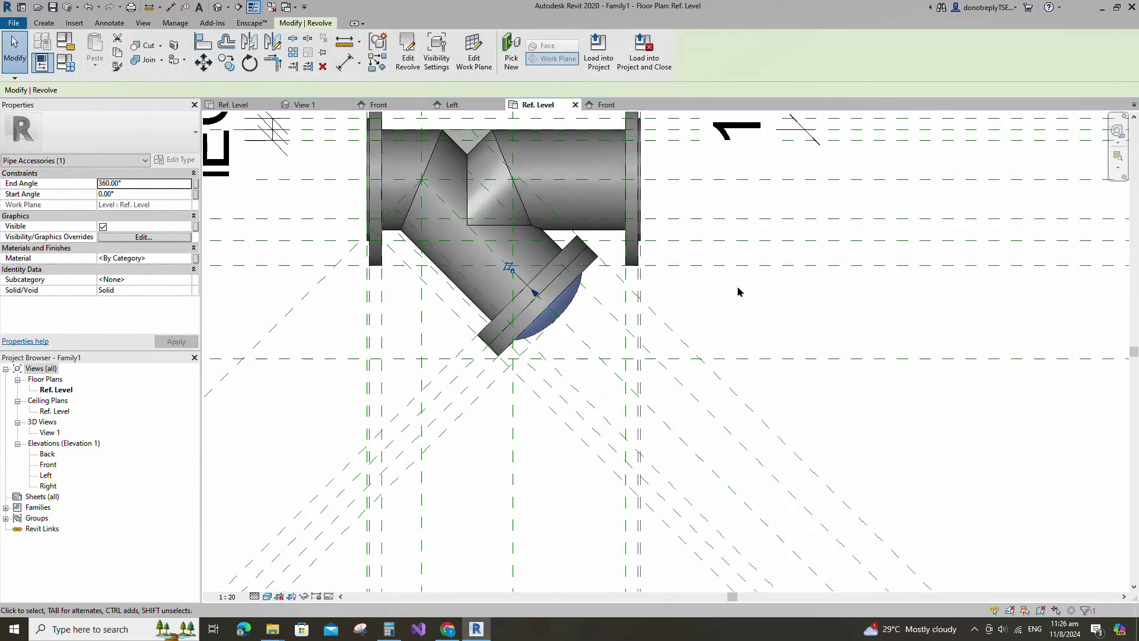
left_click(738, 290)
scroll(457, 351, "up", 1)
left_click(145, 60)
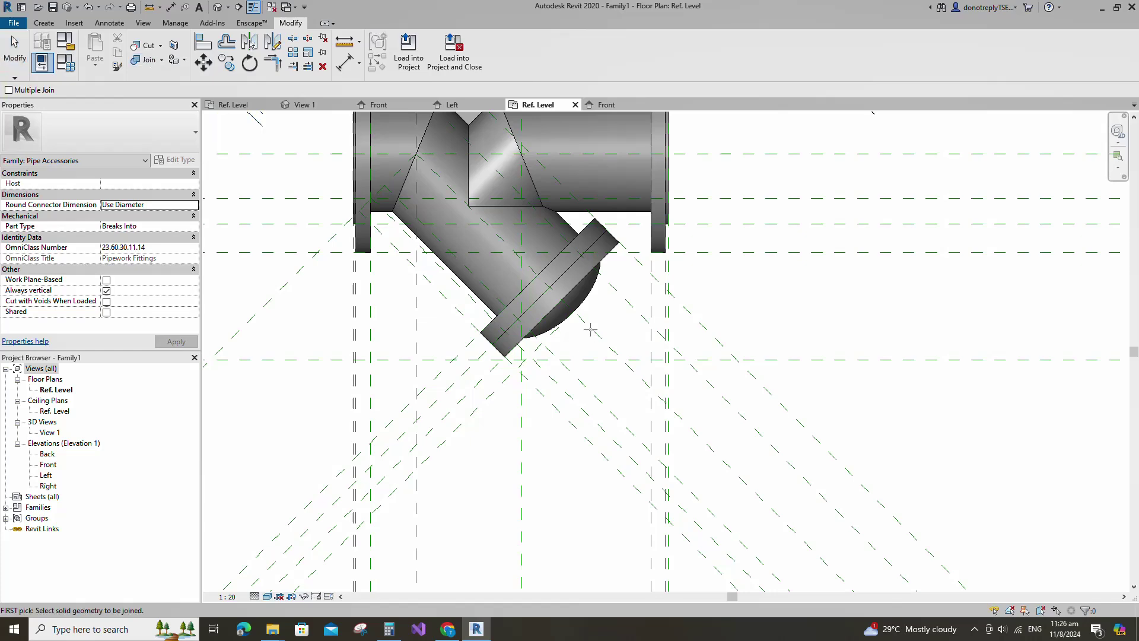
key("Escape")
key("Escape")
Display the plan in Wireframe to examine the domed cap's outline, and return the view to Shaded.
scroll(741, 297, "down", 2)
left_click(267, 596)
left_click(291, 522)
scroll(677, 283, "up", 3)
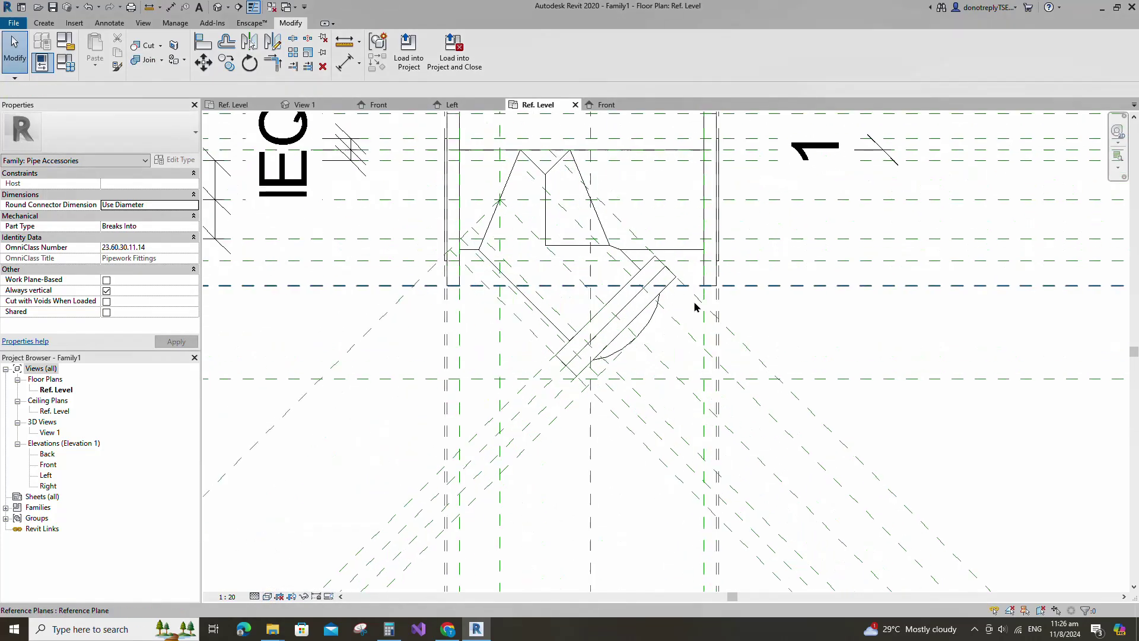
scroll(784, 334, "down", 1)
scroll(784, 337, "down", 1)
left_click(266, 596)
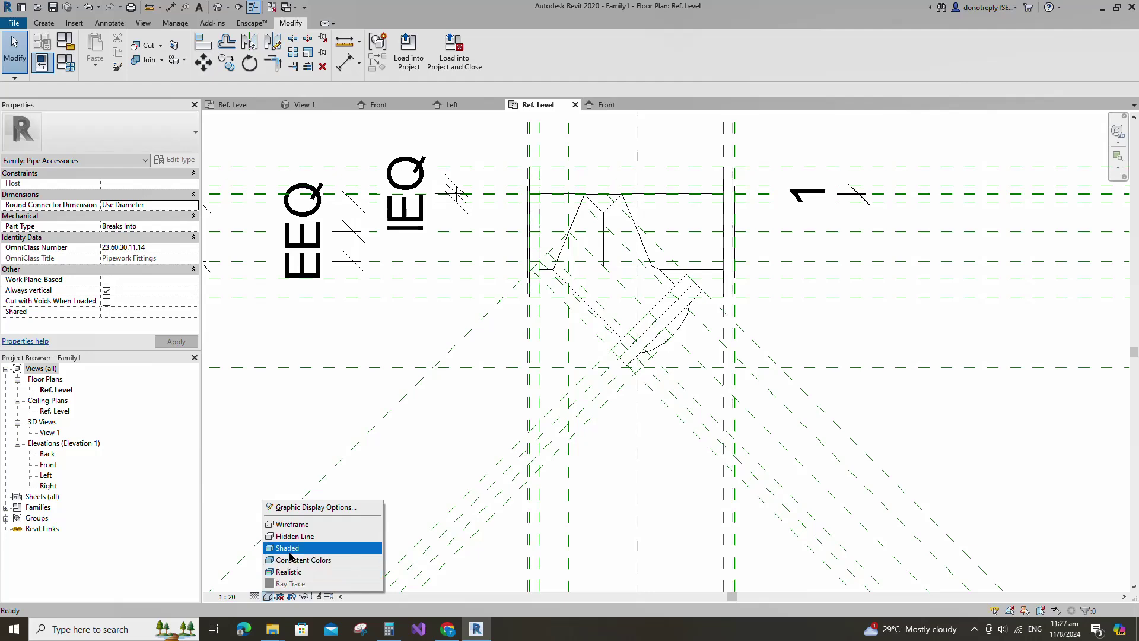
left_click(297, 547)
Place a reference plane offset 25 mm from the branch's outer diagonal plane, on the side toward the branch centreline.
left_click(694, 434)
scroll(395, 189, "down", 2)
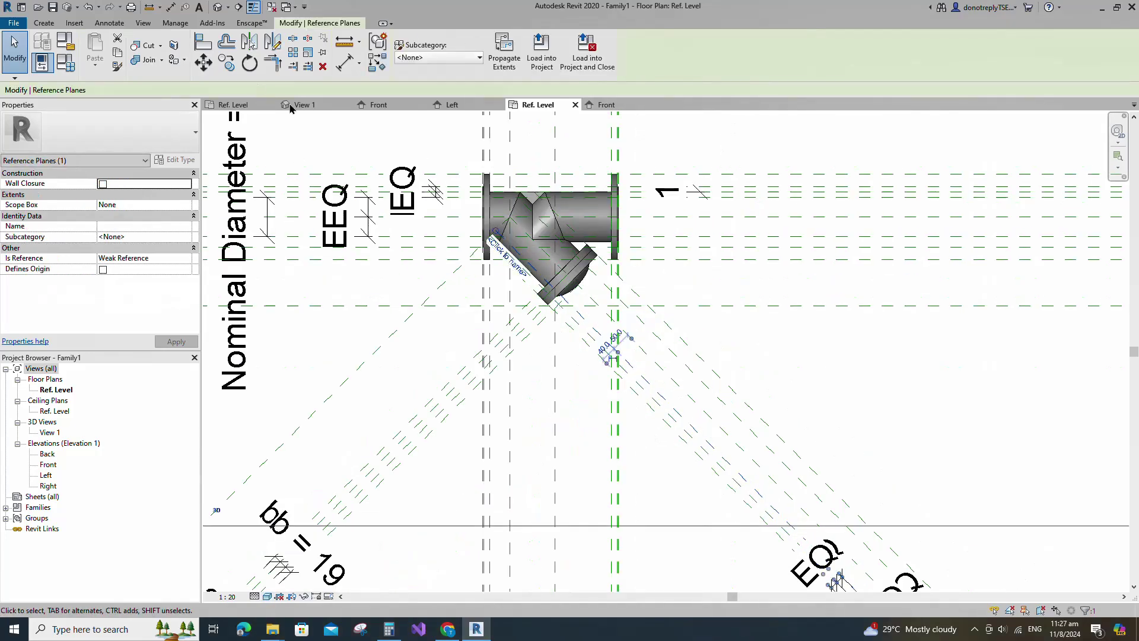
left_click(375, 63)
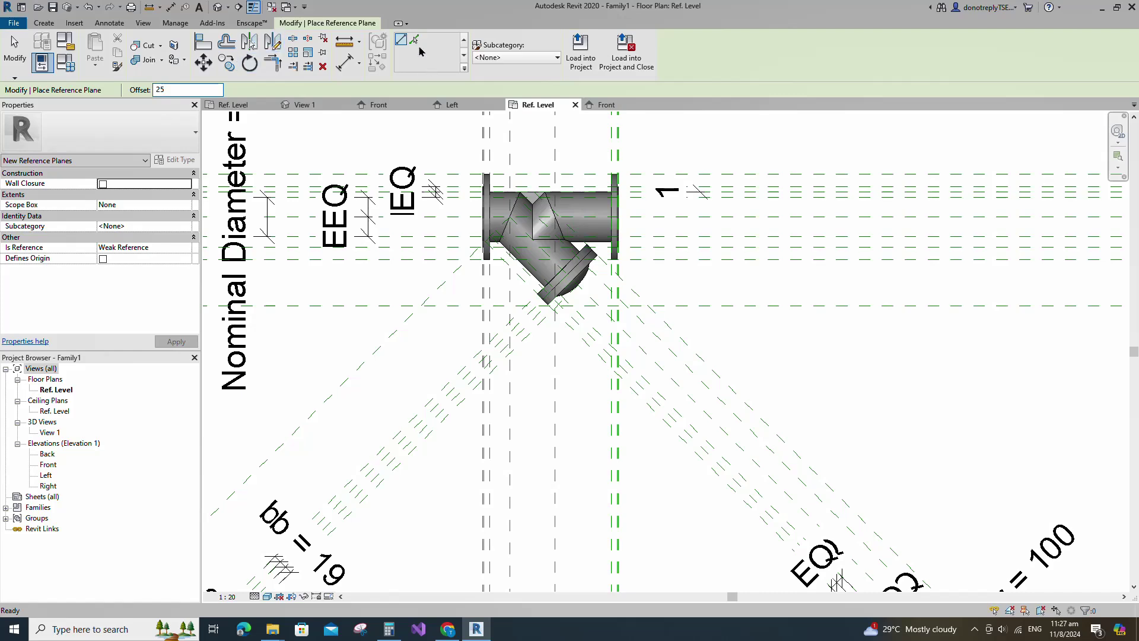
left_click(415, 40)
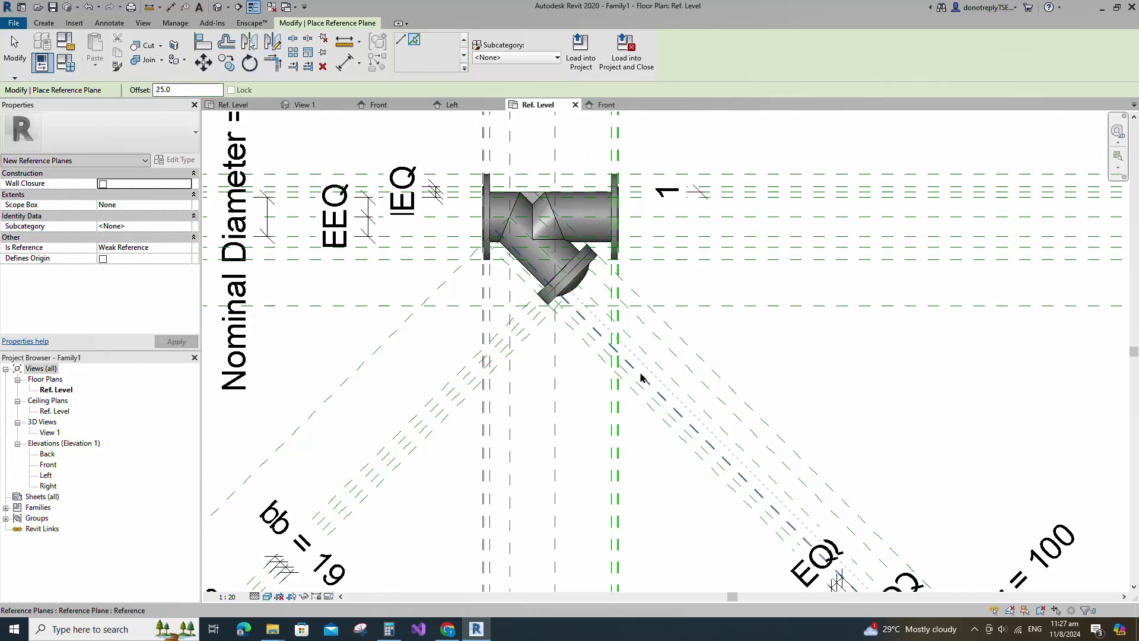
left_click(641, 373)
Add a dimension chain from the branch's outer diagonal plane through the new offset plane to the centre plane.
key("d")
key("i")
left_click(731, 464)
left_click(725, 445)
left_click(737, 444)
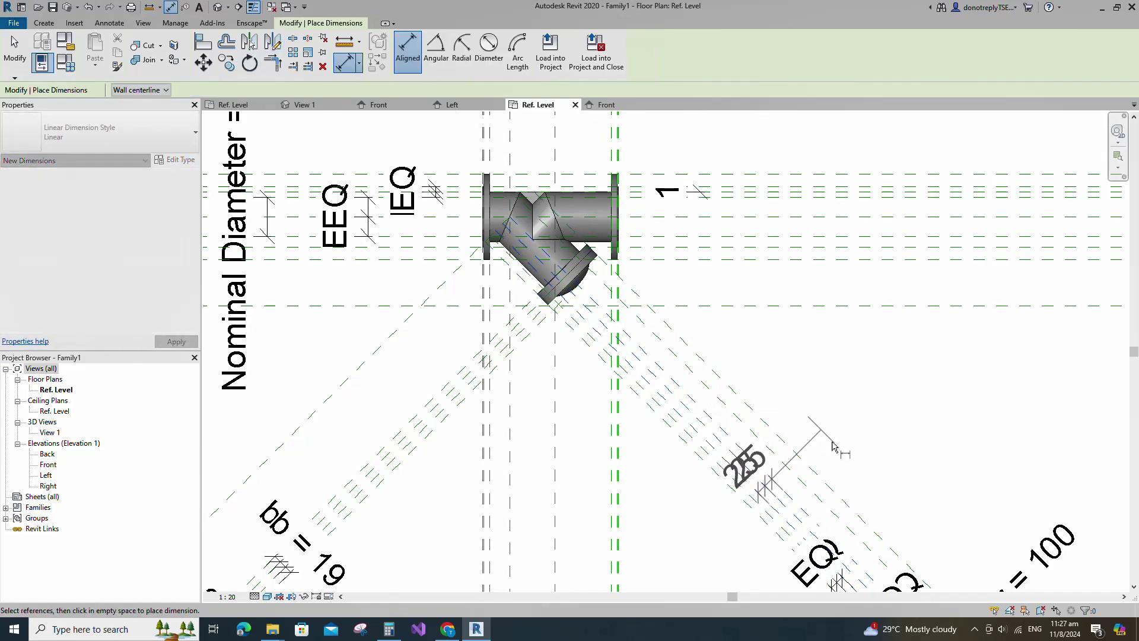
key("Escape")
key("Escape")
Start a new Revolve and draw a boundary line offset 13 mm from the new diagonal plane, beside the domed cap.
scroll(552, 267, "up", 2)
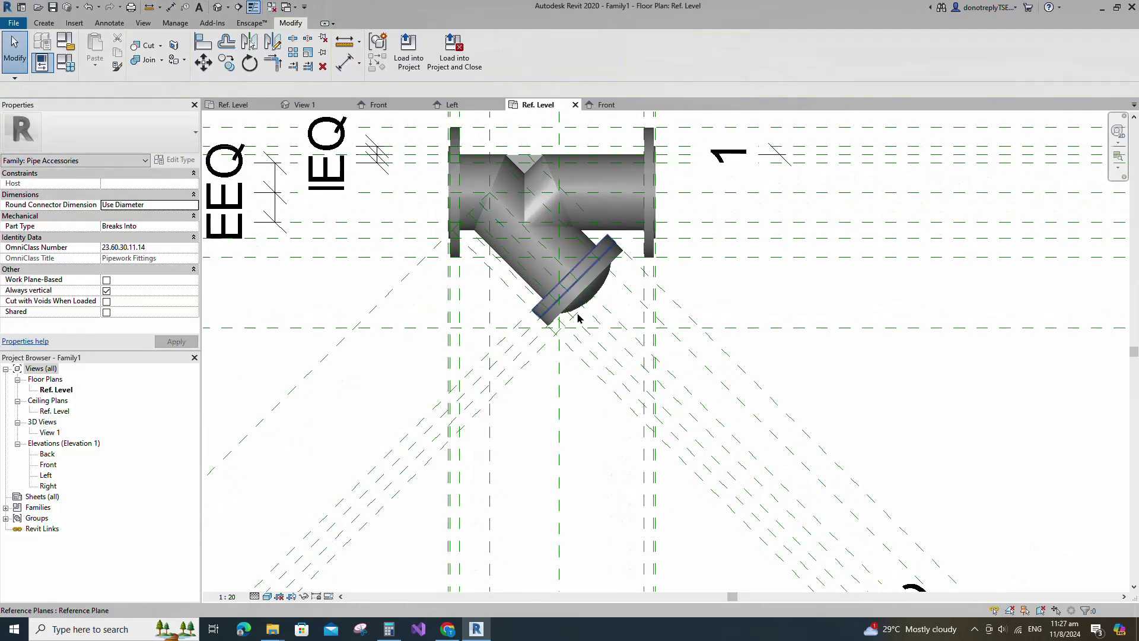
scroll(581, 327, "up", 2)
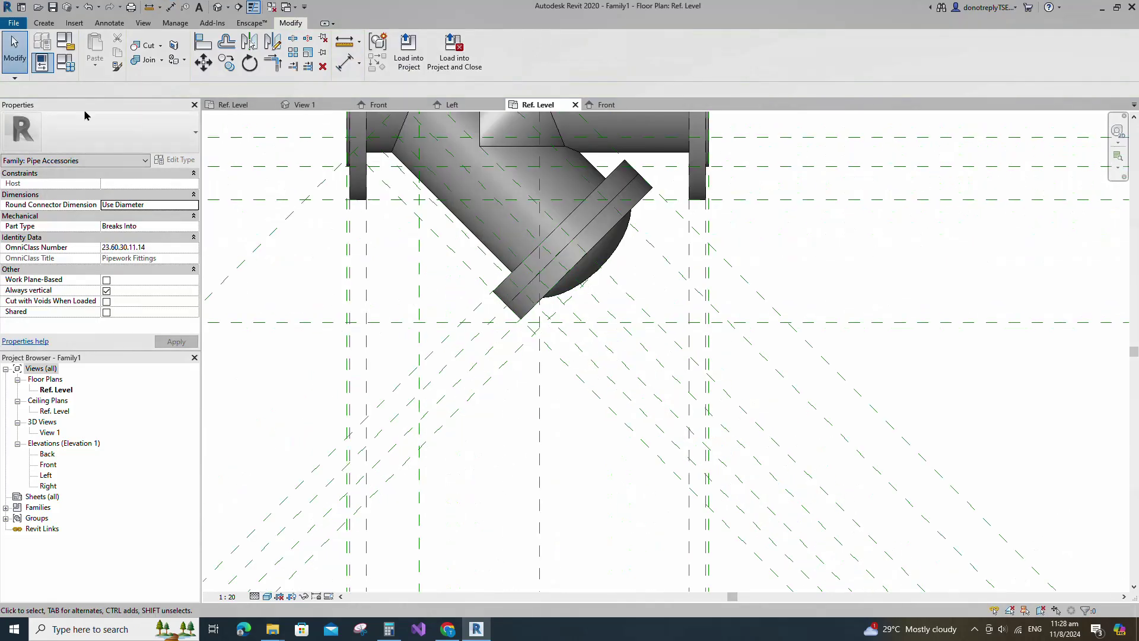
left_click(45, 23)
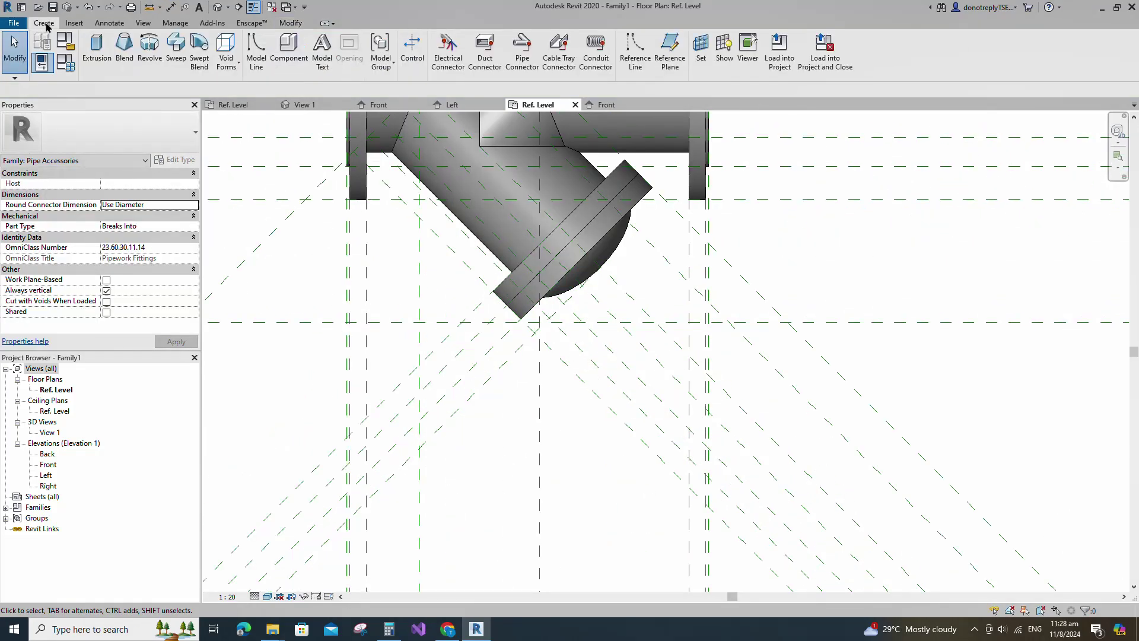
left_click(149, 47)
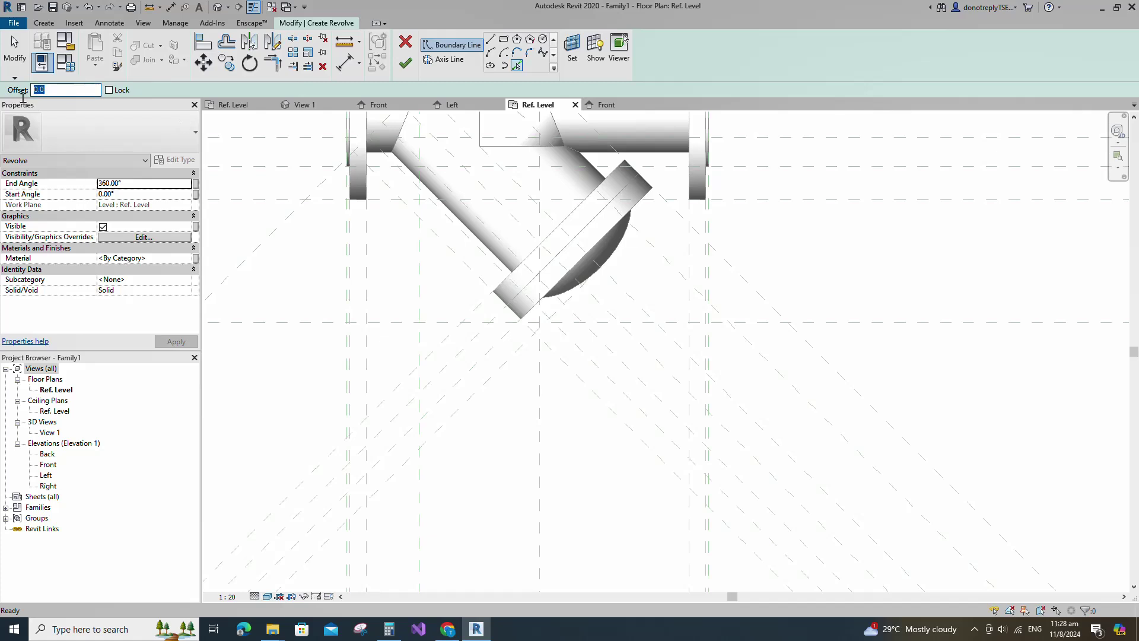
scroll(613, 281, "up", 2)
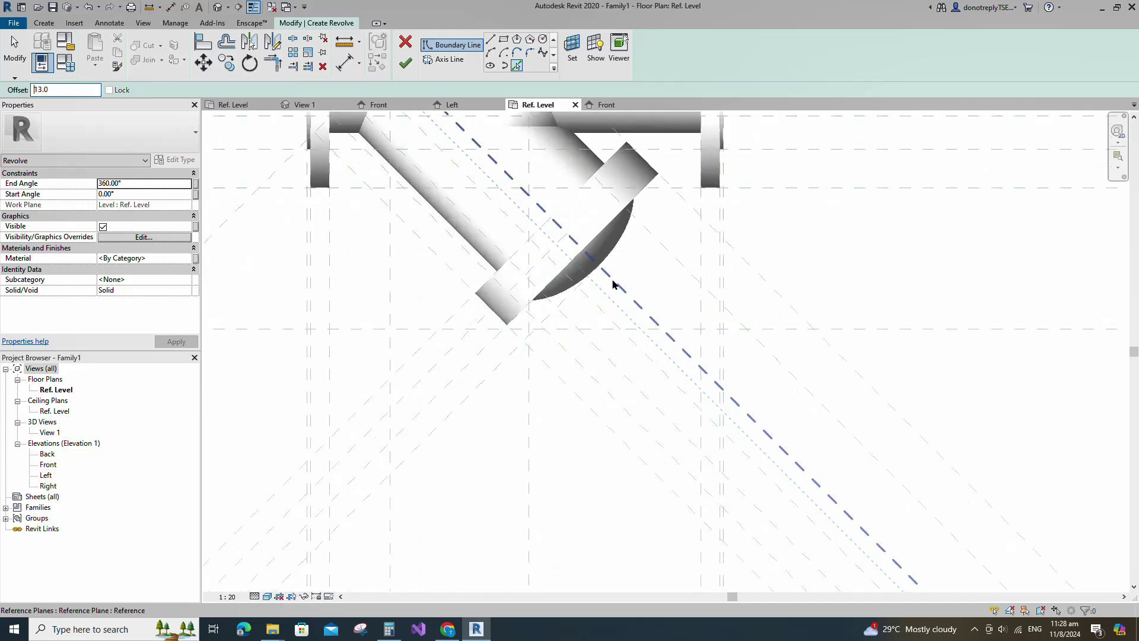
left_click(492, 39)
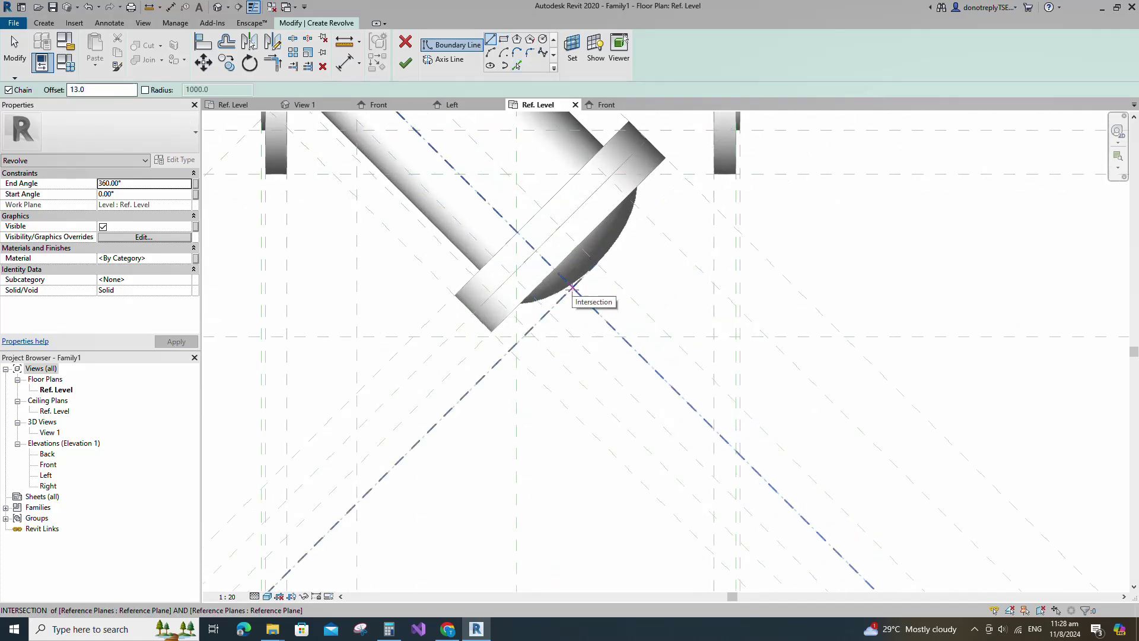
left_click(573, 288)
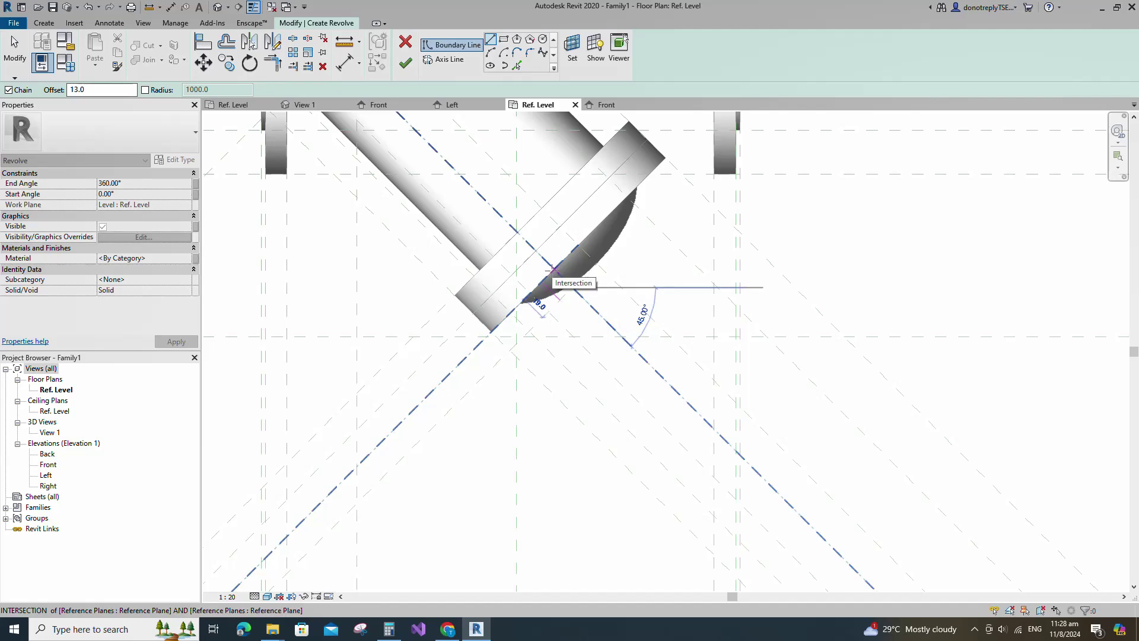
key("Escape")
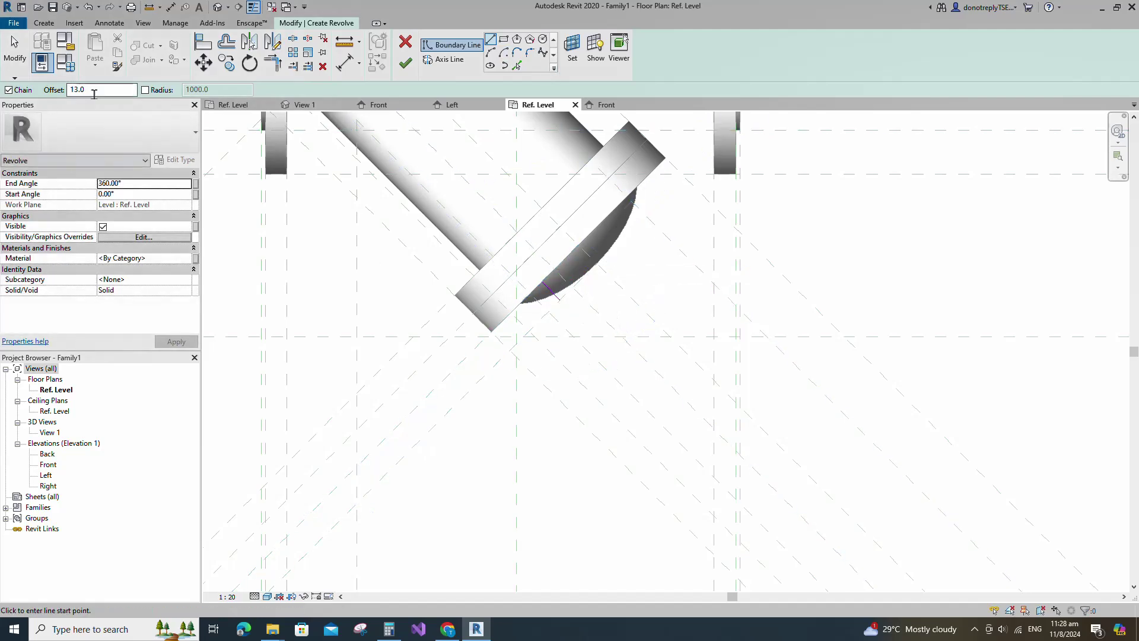
Set the line offset to 0 and draw the three remaining sides to close the small rectangular profile.
double_click(94, 90)
type("0")
scroll(574, 308, "up", 1)
left_click(555, 297)
left_click(572, 281)
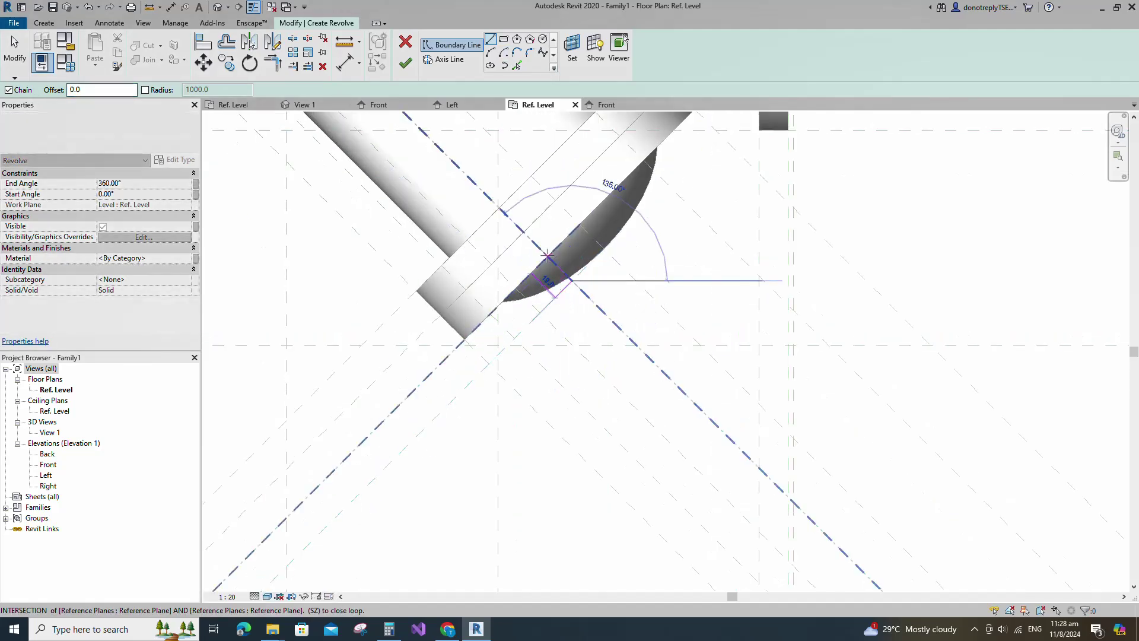
left_click(548, 255)
left_click(532, 273)
Align and lock the rectangle's axis-side edge to the new diagonal plane and its outer edge to the cap's outermost plane.
left_click(203, 42)
left_click(593, 301)
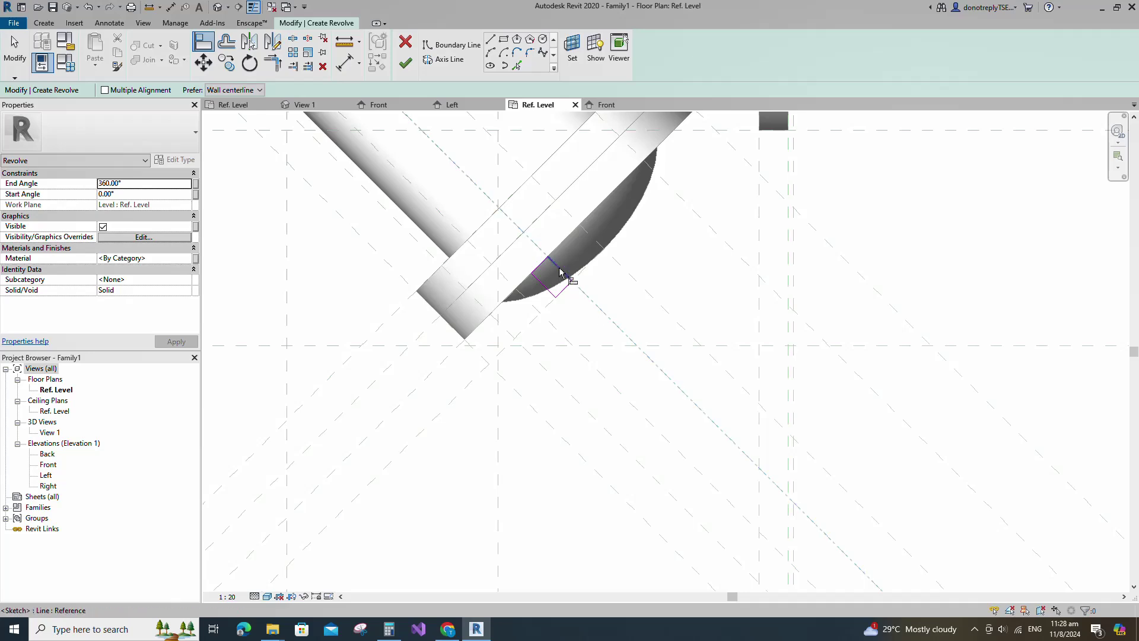
left_click(558, 268)
left_click(671, 351)
left_click(537, 316)
left_click(562, 290)
left_click(432, 449)
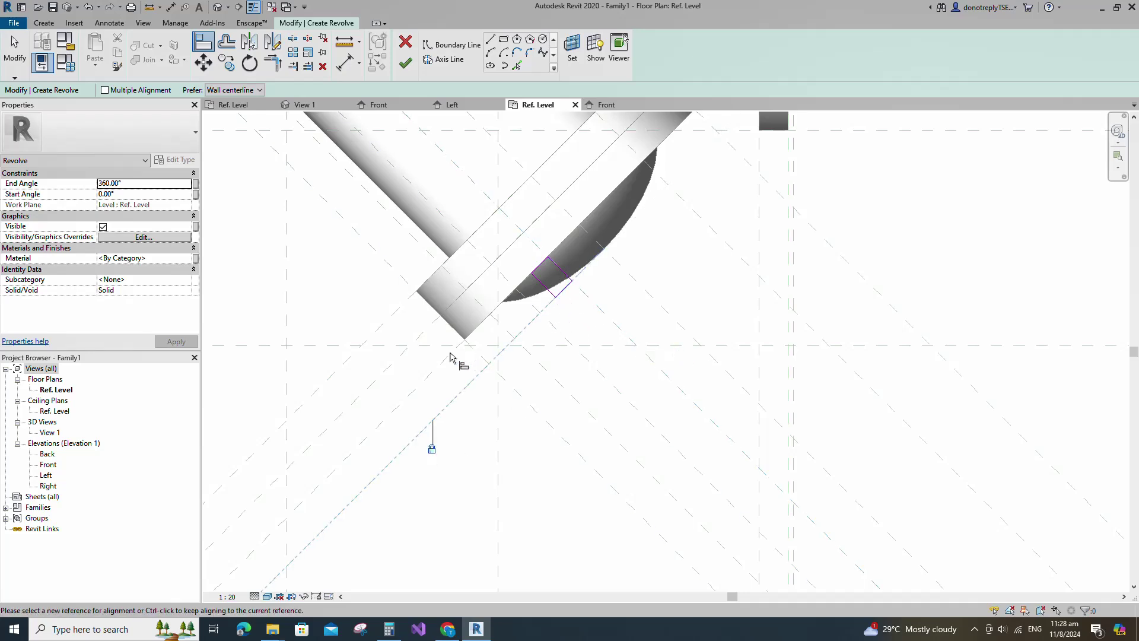
Dimension the small sketch rectangle from the branch's diagonal centre plane to its outer parallel edge and select the new dimension.
left_click(345, 63)
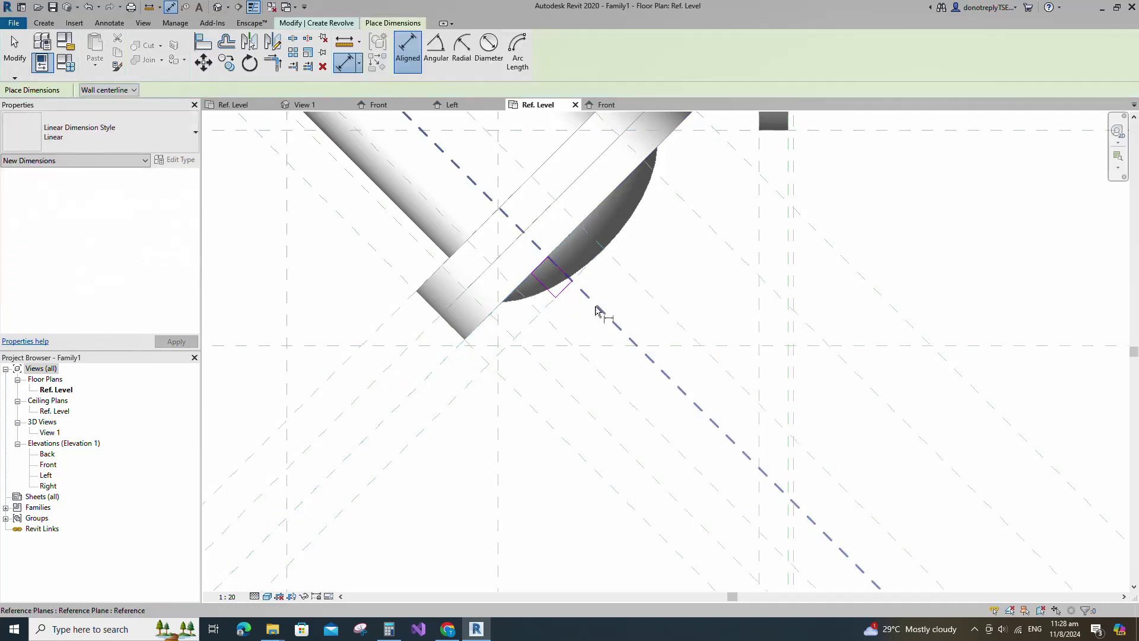
left_click(542, 289)
scroll(542, 288, "down", 5)
scroll(647, 353, "up", 2)
left_click(628, 379)
key("Escape")
key("Escape")
left_click(627, 380)
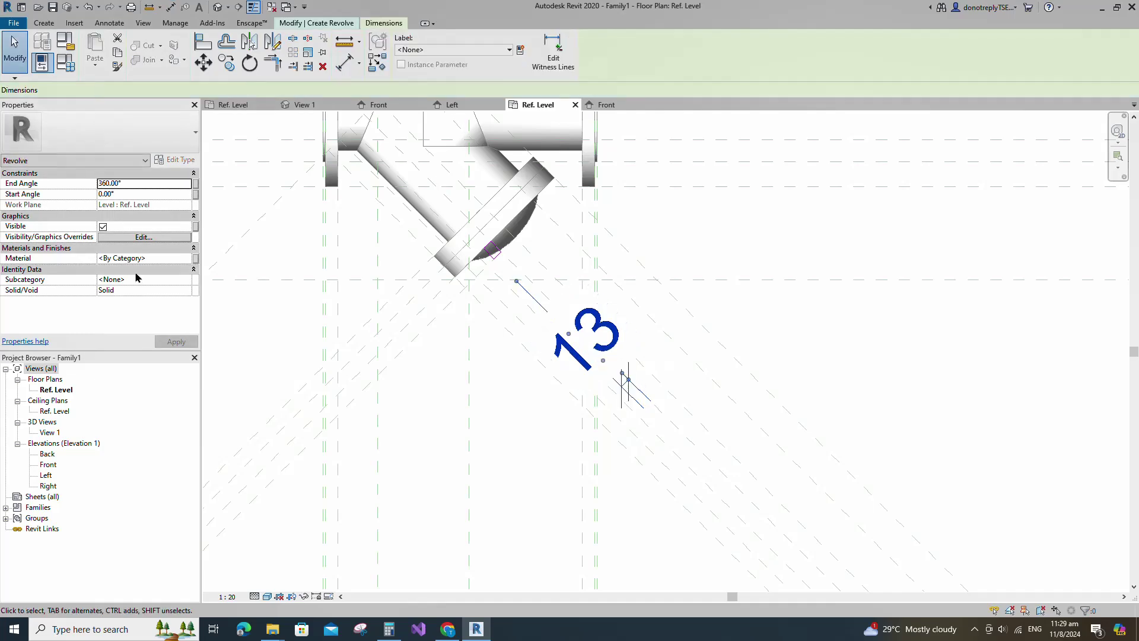
Label the selected dimension with a new instance parameter p1 grouped under Constraints.
left_click(520, 50)
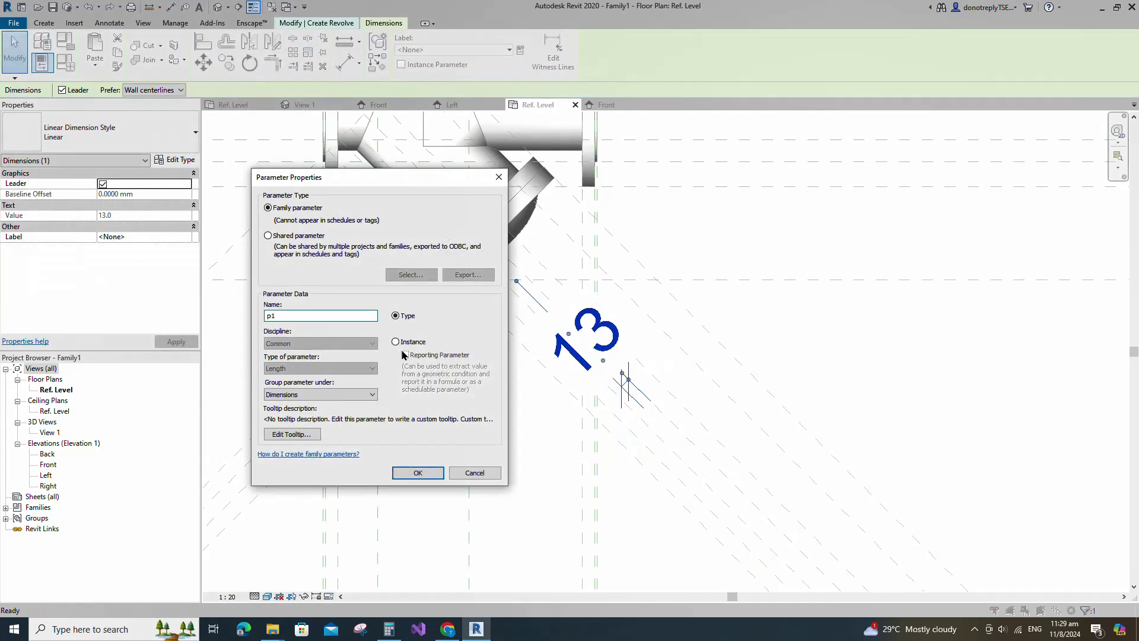
left_click(302, 396)
left_click(295, 432)
left_click(395, 342)
left_click(418, 472)
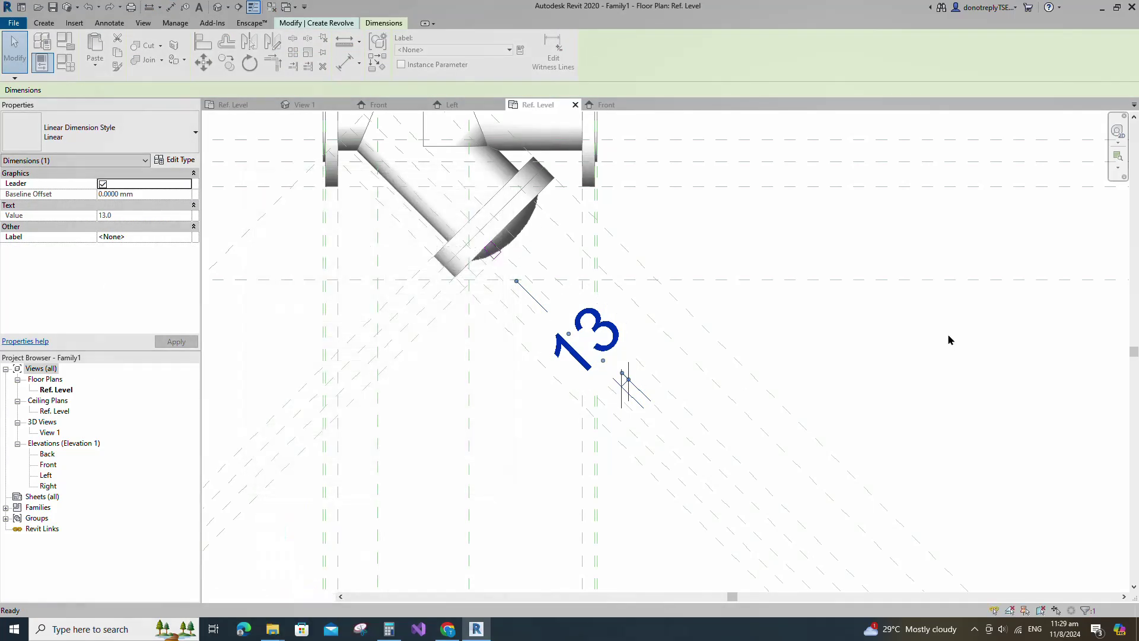
key("Escape")
Add a length instance parameter P grouped under Constraints and set its value to 25.
scroll(952, 338, "down", 3)
left_click(65, 63)
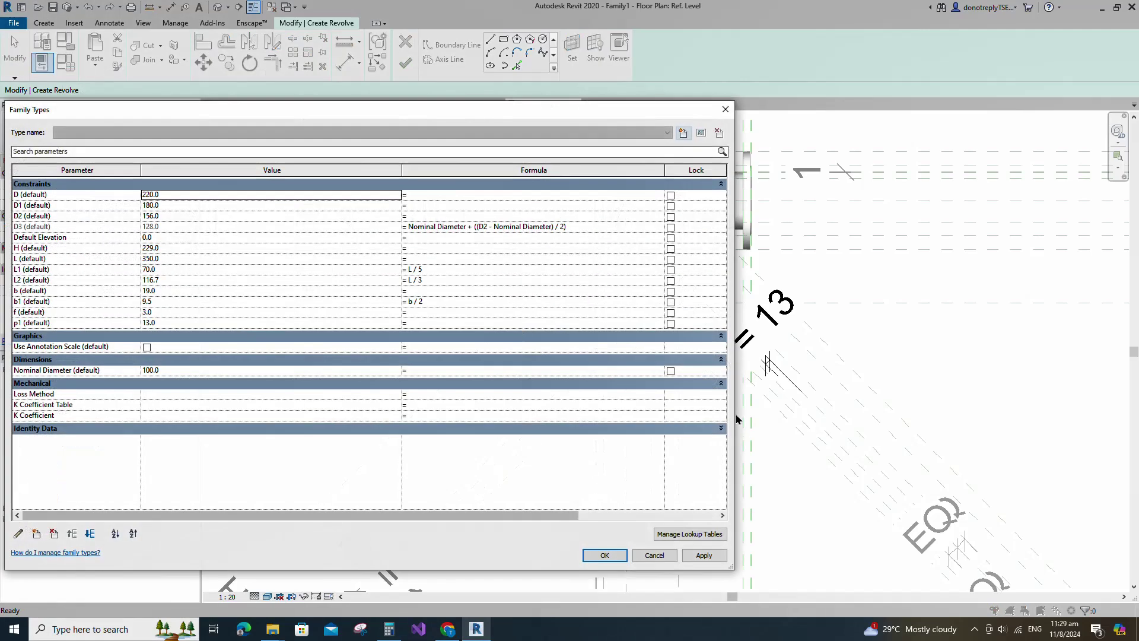
left_click_drag(736, 419, 683, 422)
left_click(36, 533)
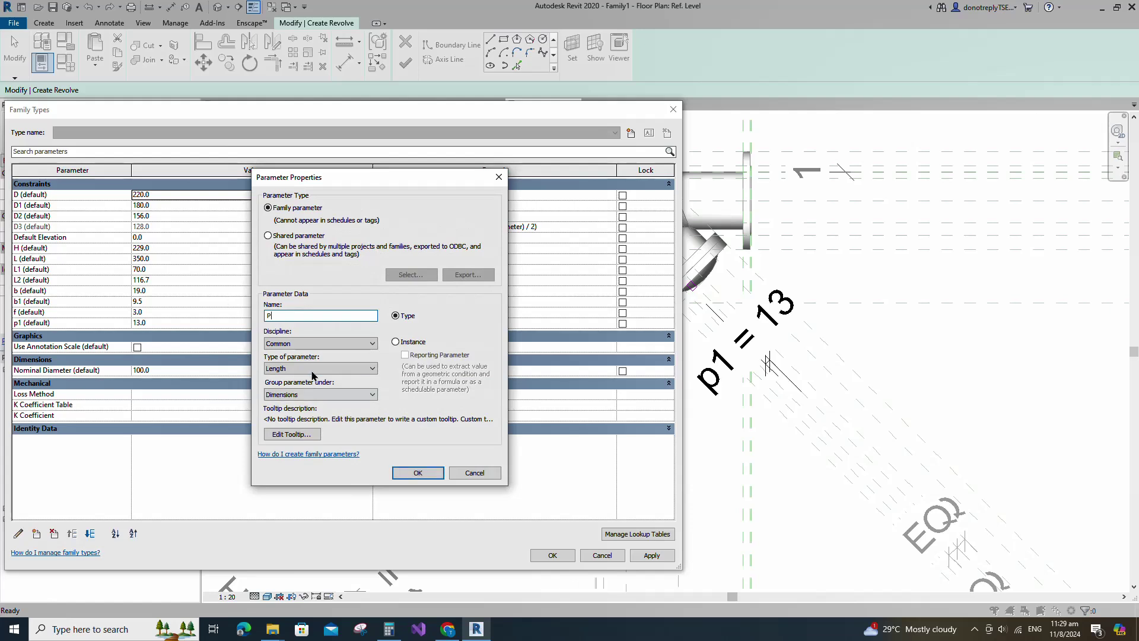
left_click(320, 394)
left_click(291, 415)
left_click(396, 342)
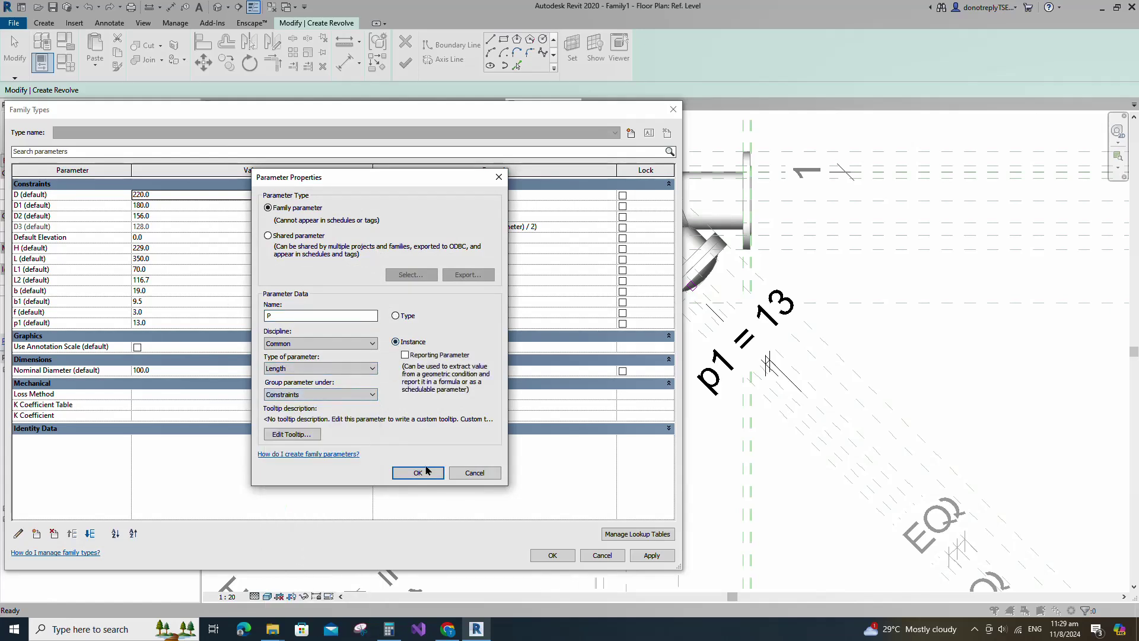
left_click(418, 472)
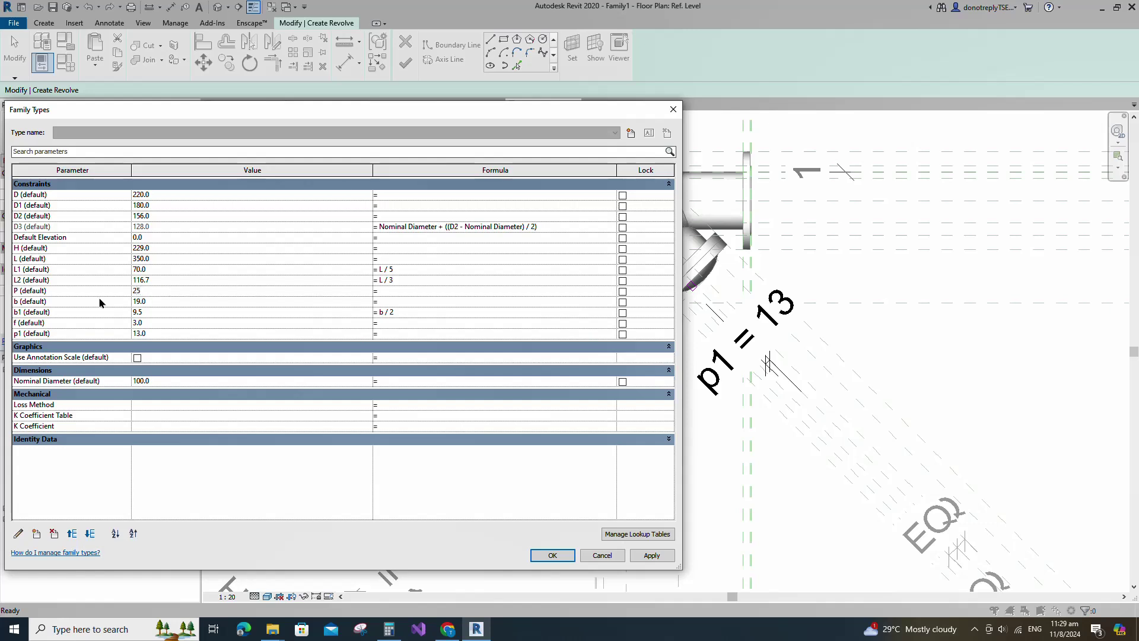
left_click(652, 556)
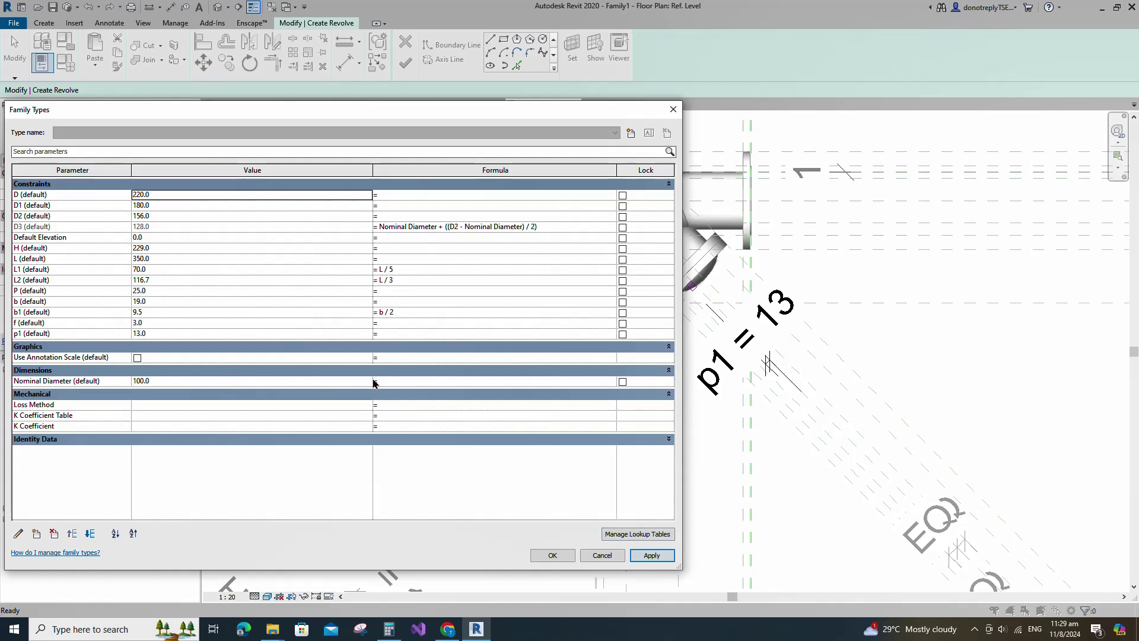
Set the formula of parameter p1 to P/2 and accept the family types.
left_click(381, 335)
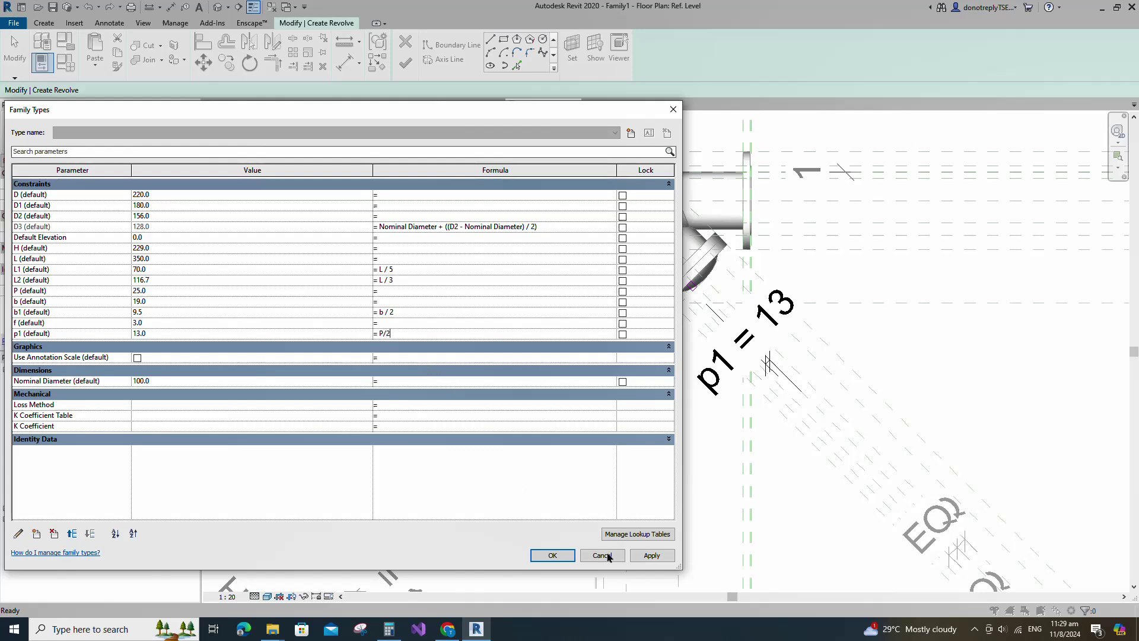
left_click(653, 556)
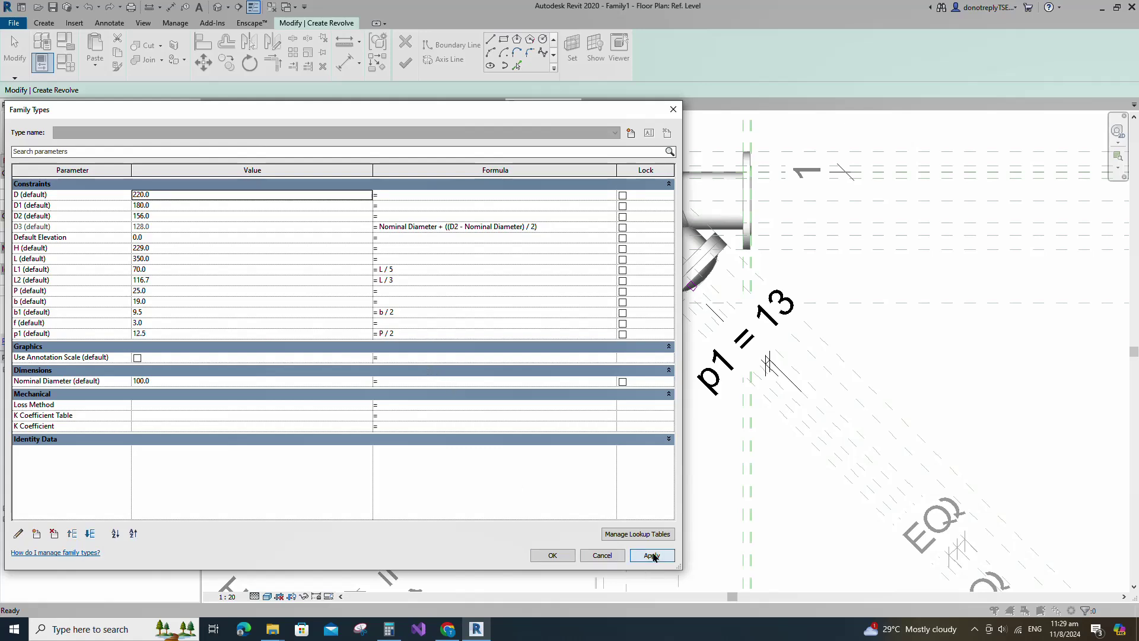
left_click(551, 556)
Pick the branch's diagonal centre plane as the revolve axis and finish the plug revolve.
scroll(528, 477, "down", 2)
left_click(440, 61)
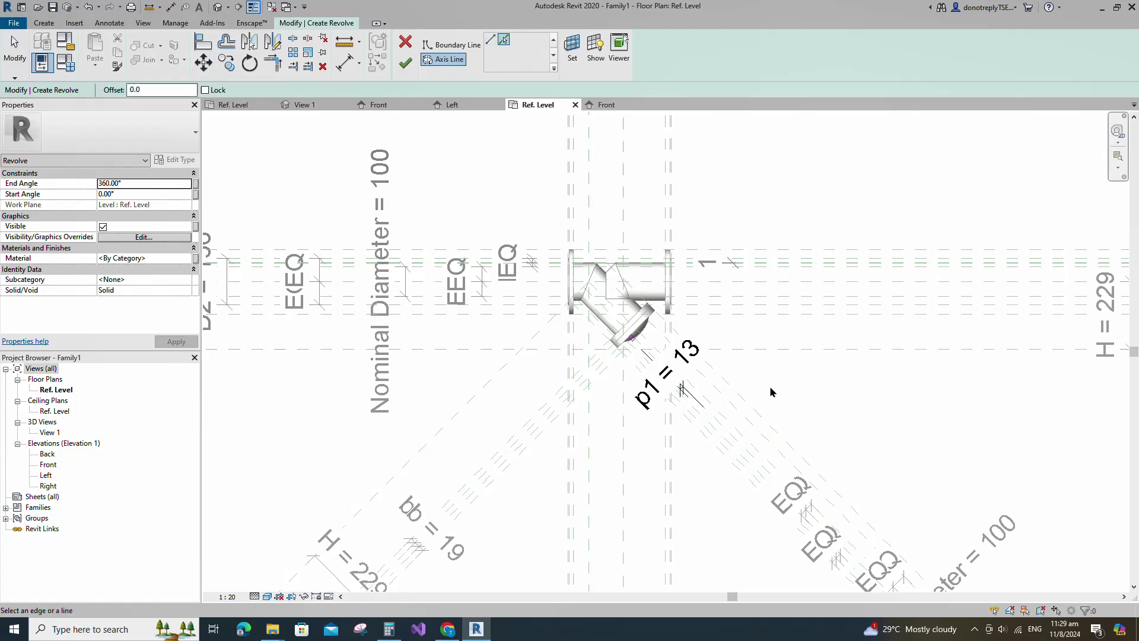
scroll(683, 390, "up", 3)
scroll(550, 305, "up", 2)
left_click(551, 307)
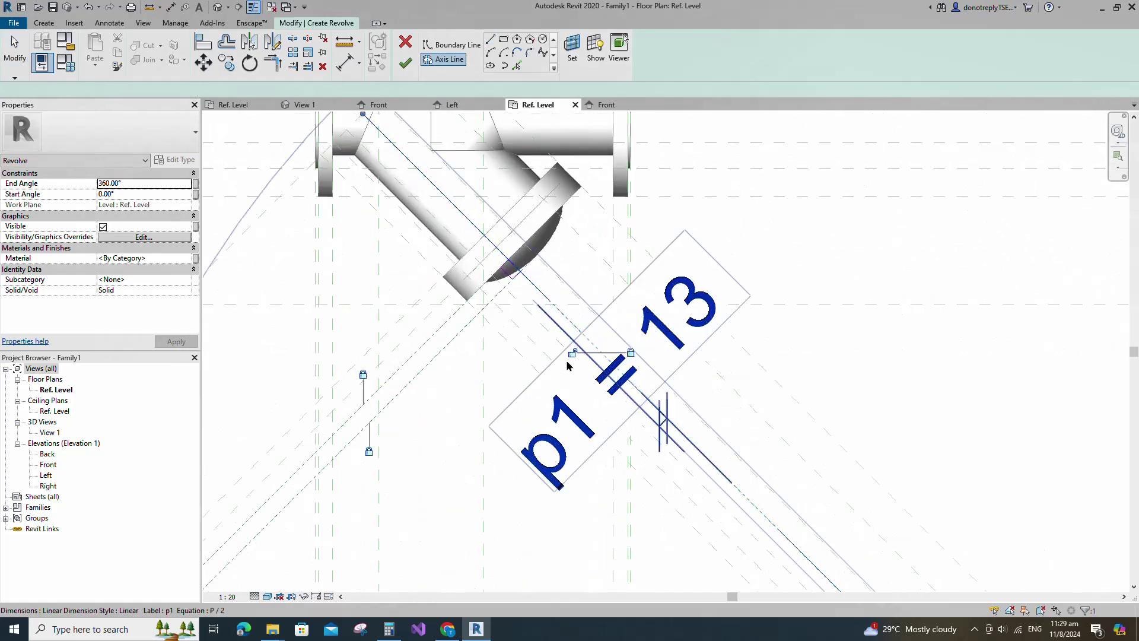
left_click(405, 63)
left_click(844, 255)
scroll(777, 403, "down", 4)
scroll(611, 388, "up", 3)
scroll(616, 369, "up", 1)
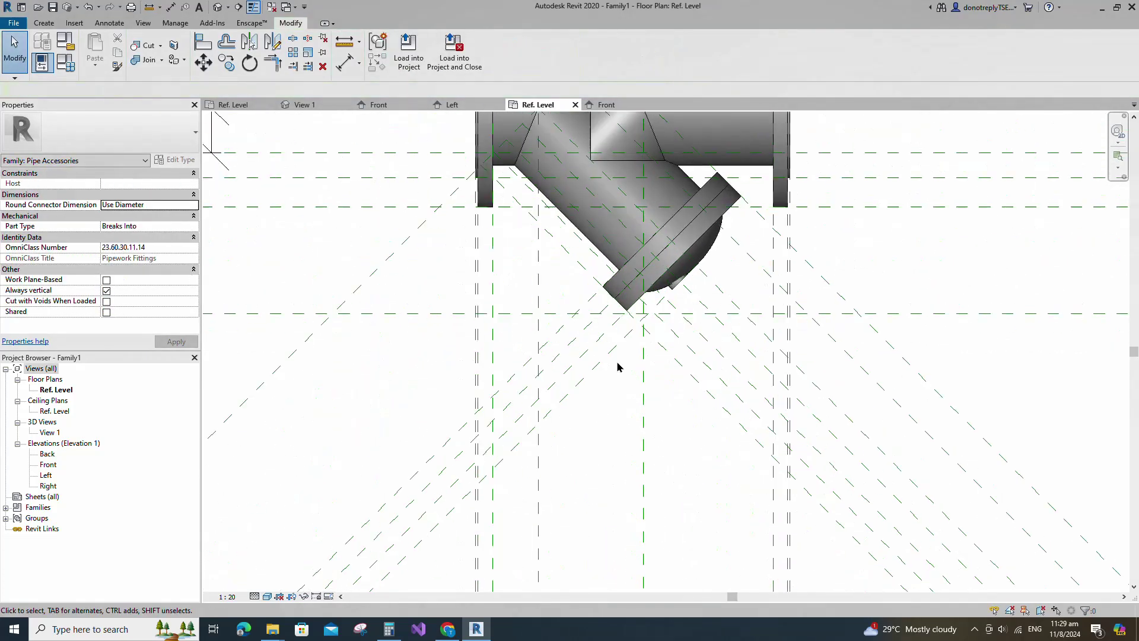
left_click(146, 60)
scroll(652, 347, "up", 1)
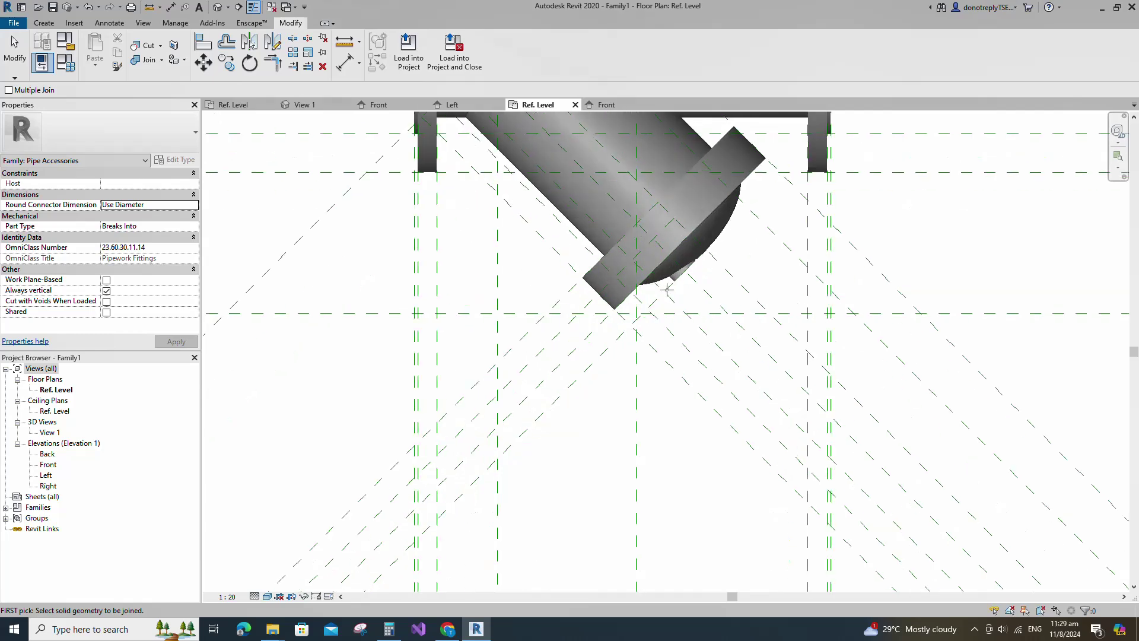
scroll(590, 314, "down", 2)
scroll(590, 314, "down", 2)
key("Escape")
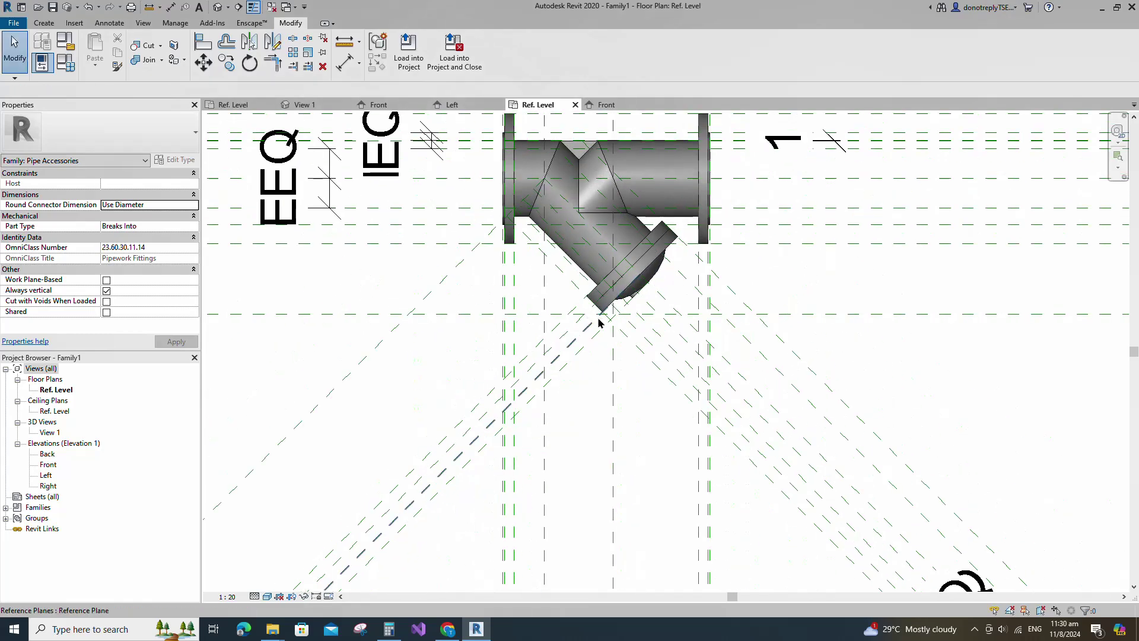
Inspect the new plug on the domed cap in the 3D view.
double_click(51, 433)
middle_click_drag(588, 403, 680, 119, "shift")
scroll(704, 496, "up", 2)
scroll(703, 496, "down", 3)
Load the open Head of Hex Bolt (Size_M10-100) with Washer family into Family1.
left_click(683, 108)
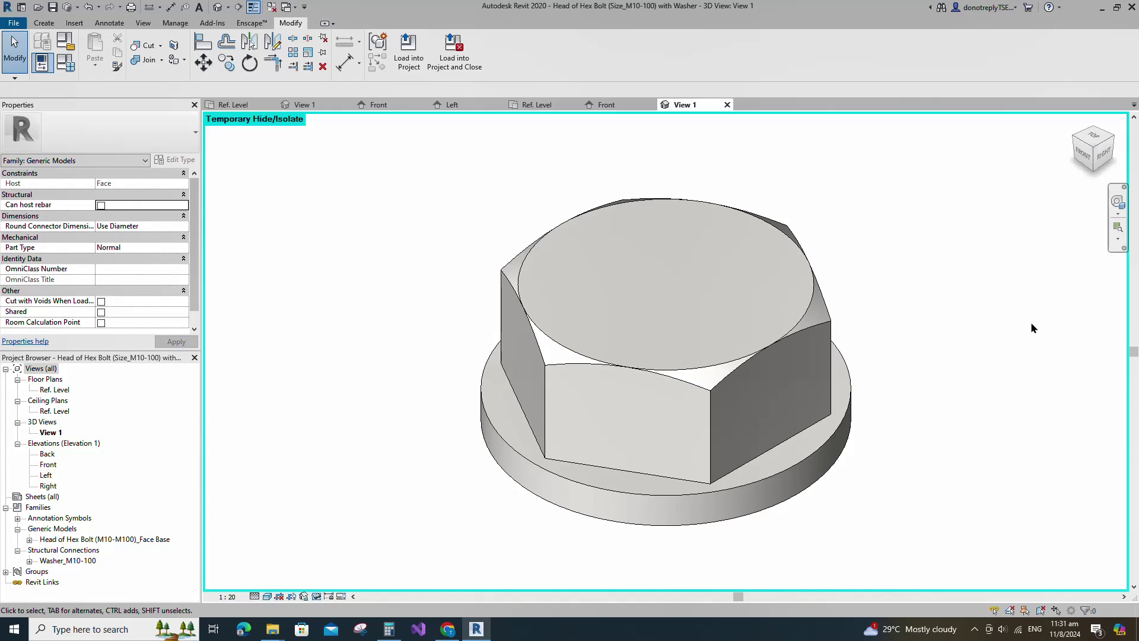
left_click(409, 46)
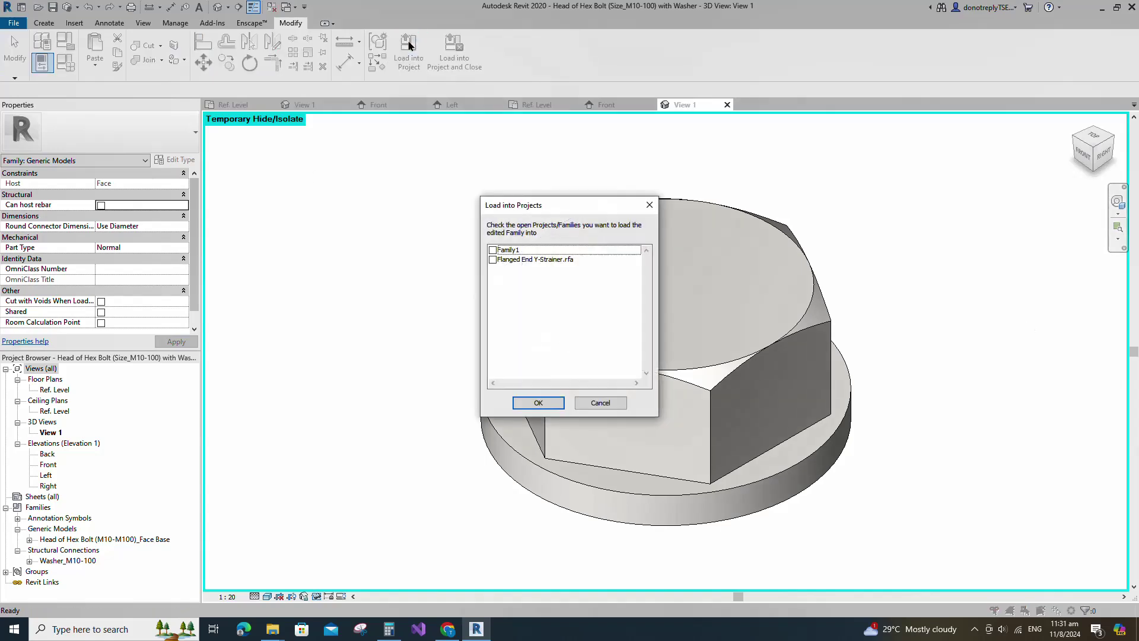
left_click(492, 250)
left_click(538, 402)
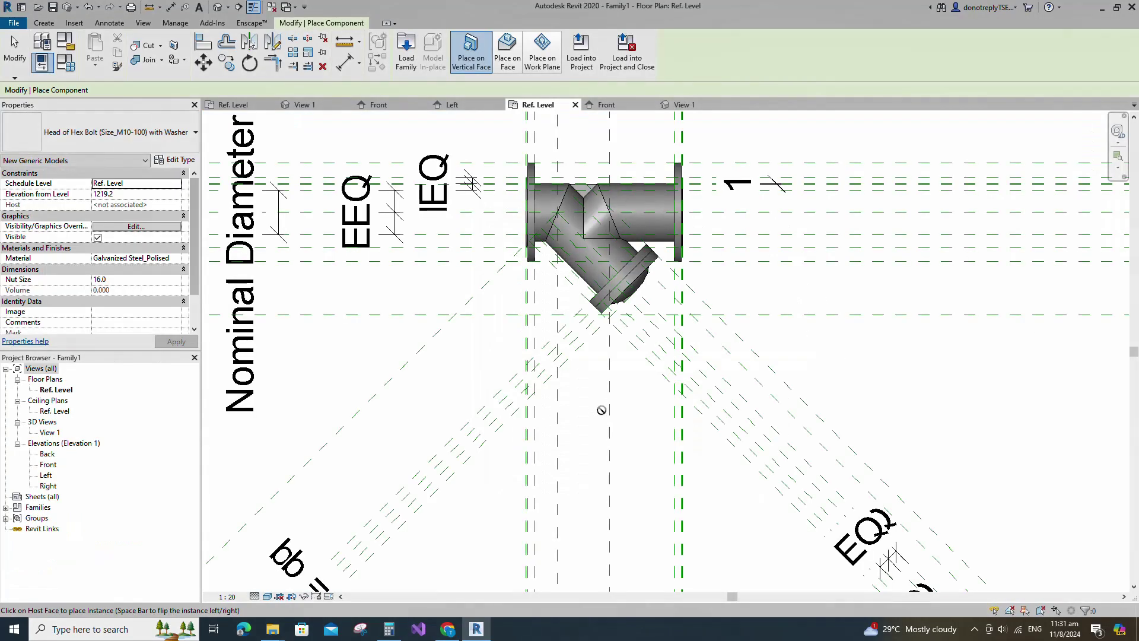
In the 3D view, place the Head of Hex Bolt (Size_M10-100) with Washer on the plug's end face.
double_click(45, 433)
scroll(769, 474, "up", 1)
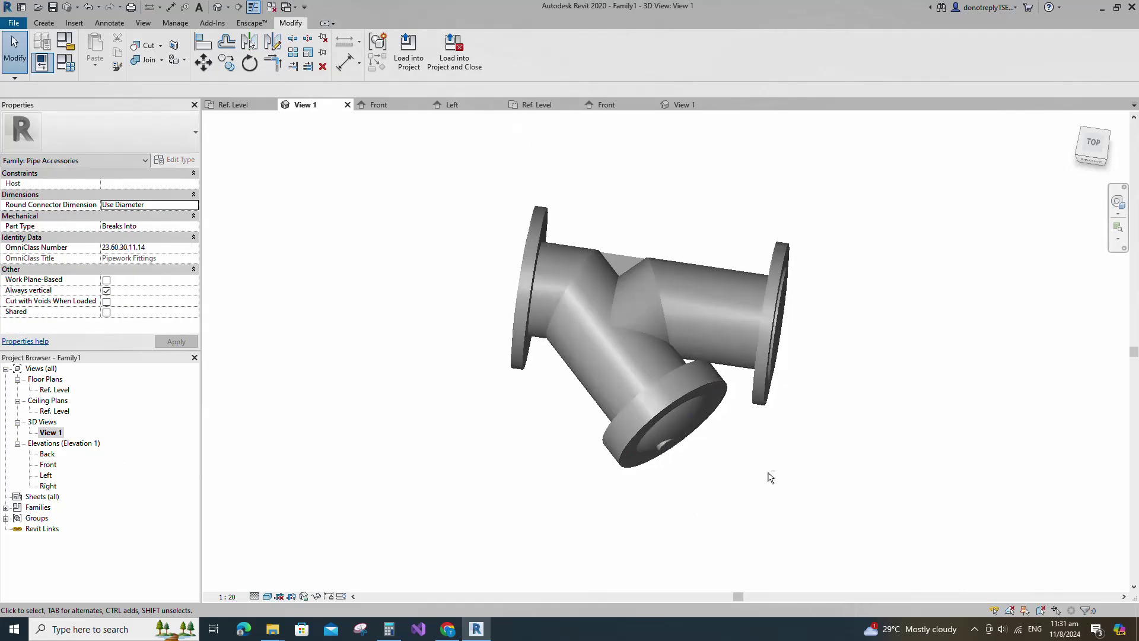
middle_click_drag(769, 474, 759, 416, "shift")
left_click(6, 508)
left_click(17, 528)
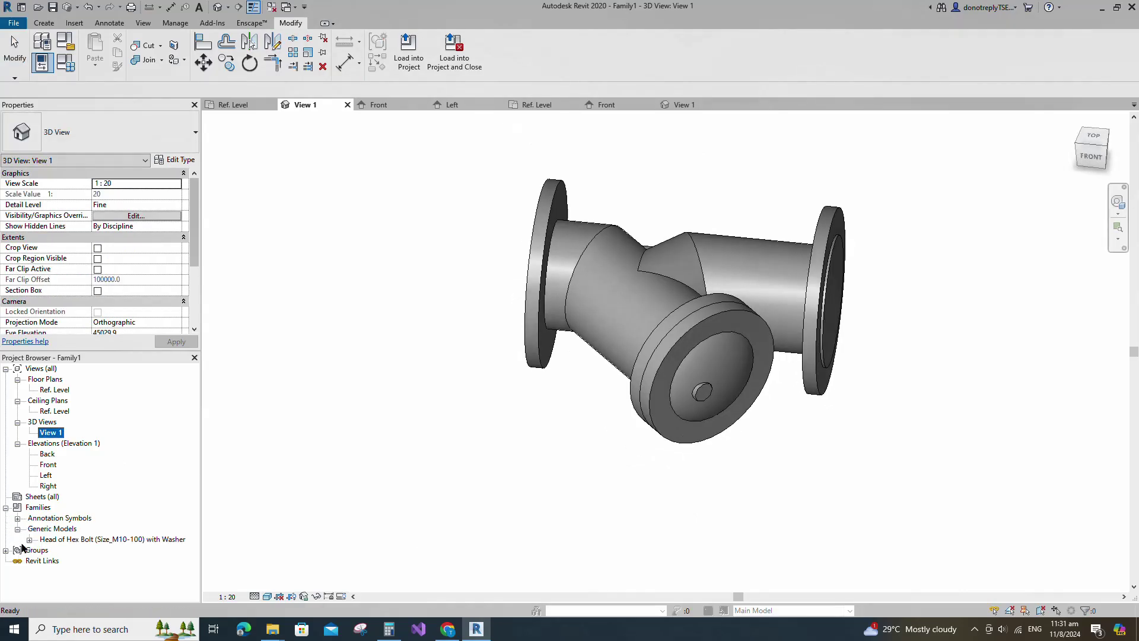
left_click(29, 539)
left_click(102, 550)
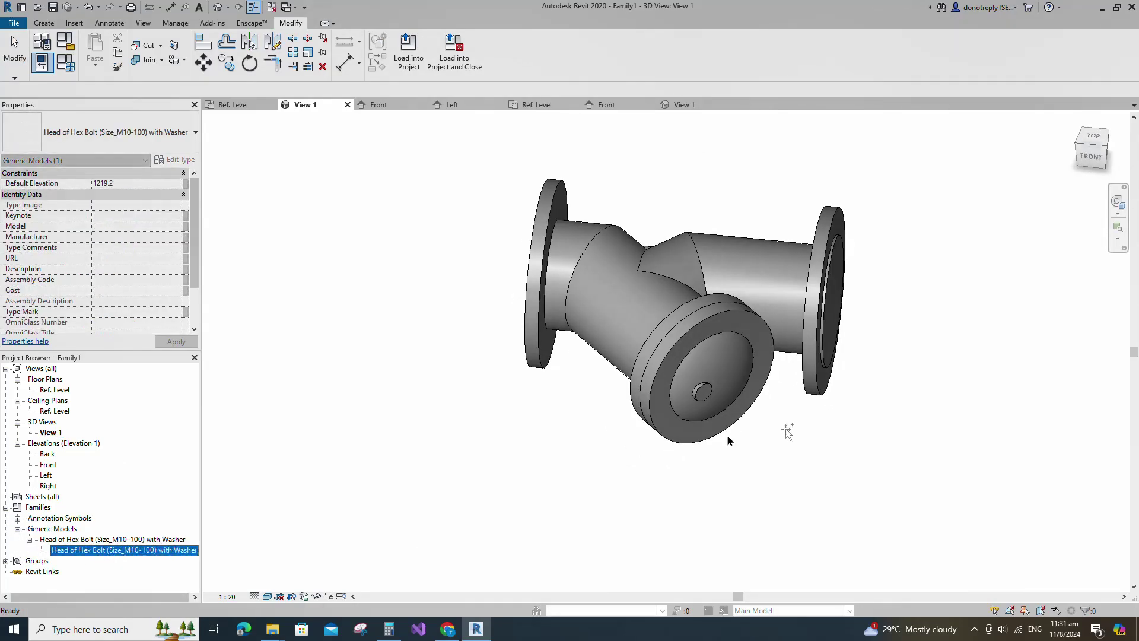
scroll(718, 411, "up", 3)
left_click(690, 377)
key("Escape")
scroll(831, 467, "down", 1)
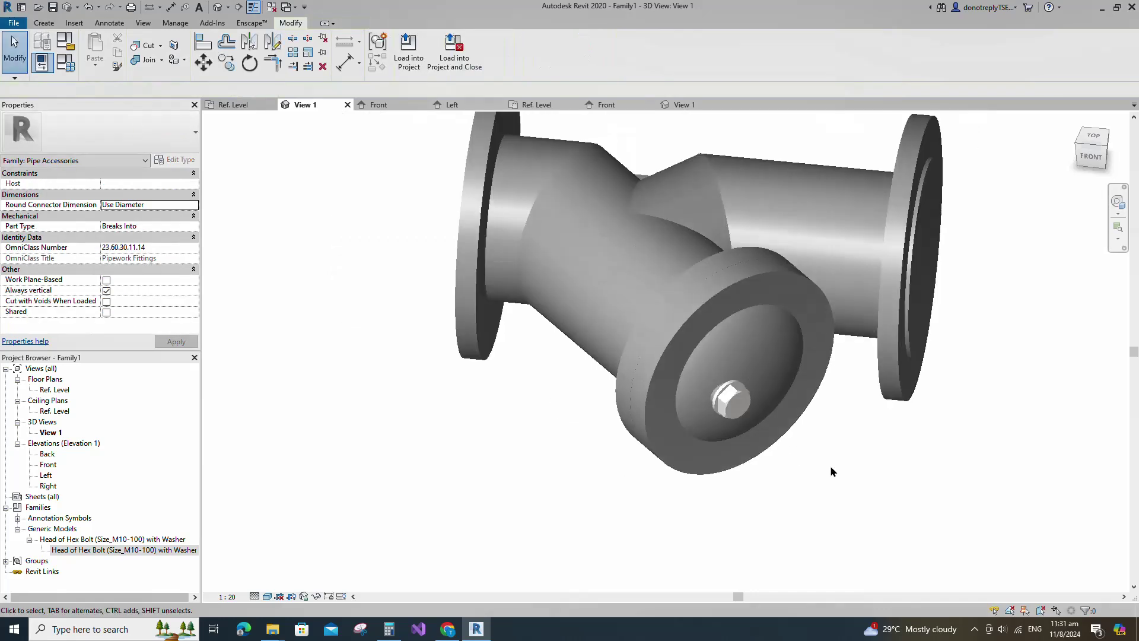
scroll(831, 471, "down", 2)
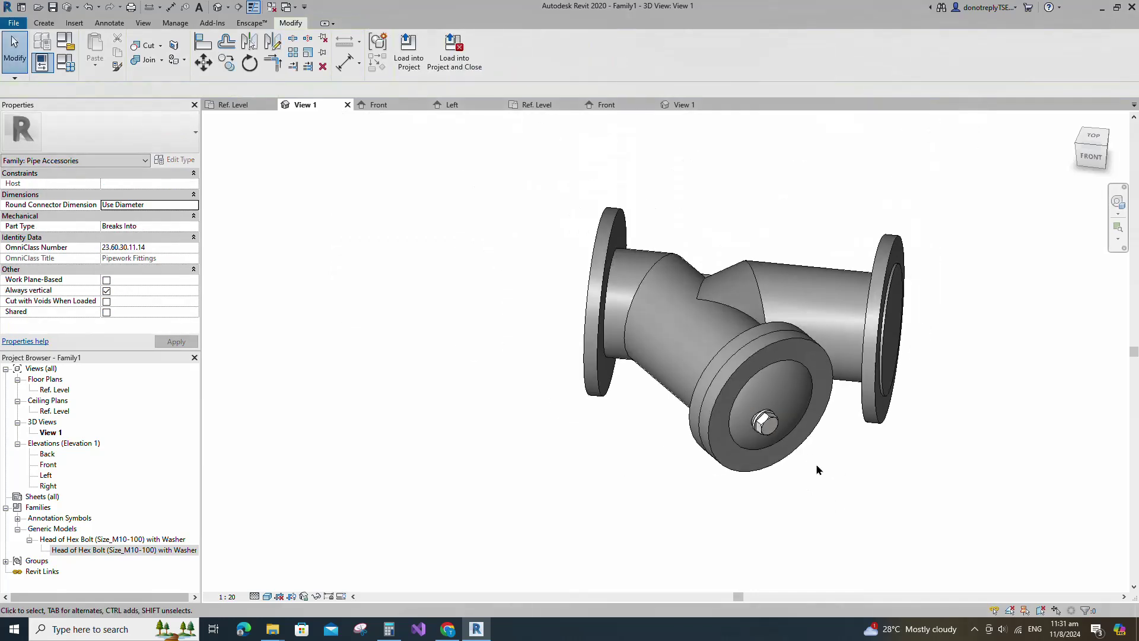
Set the placed hex bolt head's Nut Size to 12.
left_click(765, 423)
scroll(136, 322, "down", 1)
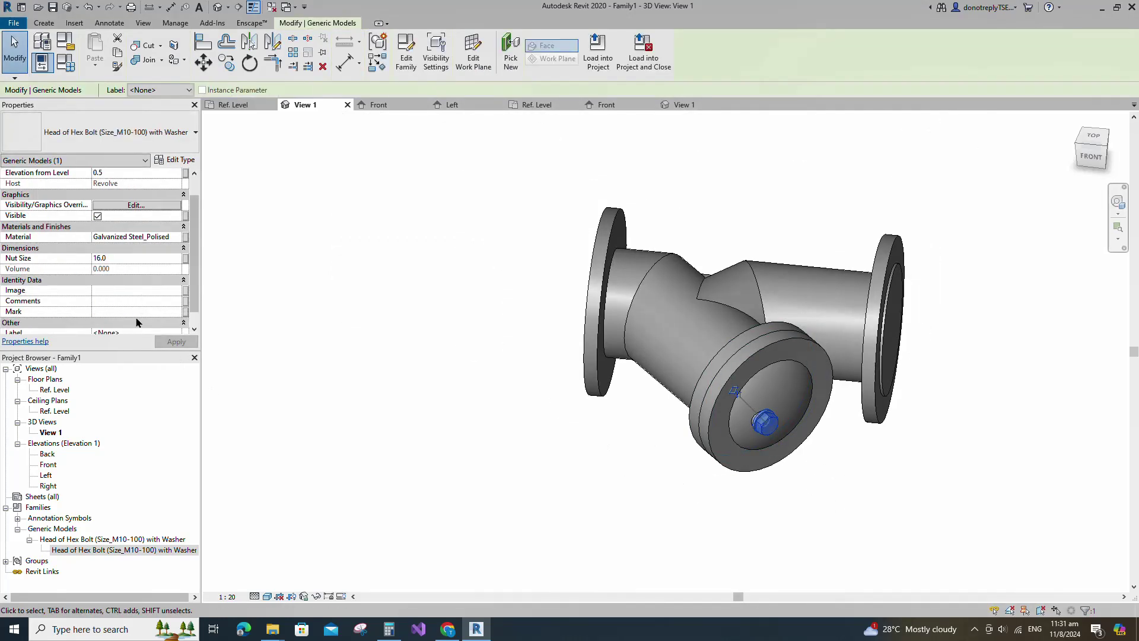
left_click(119, 258)
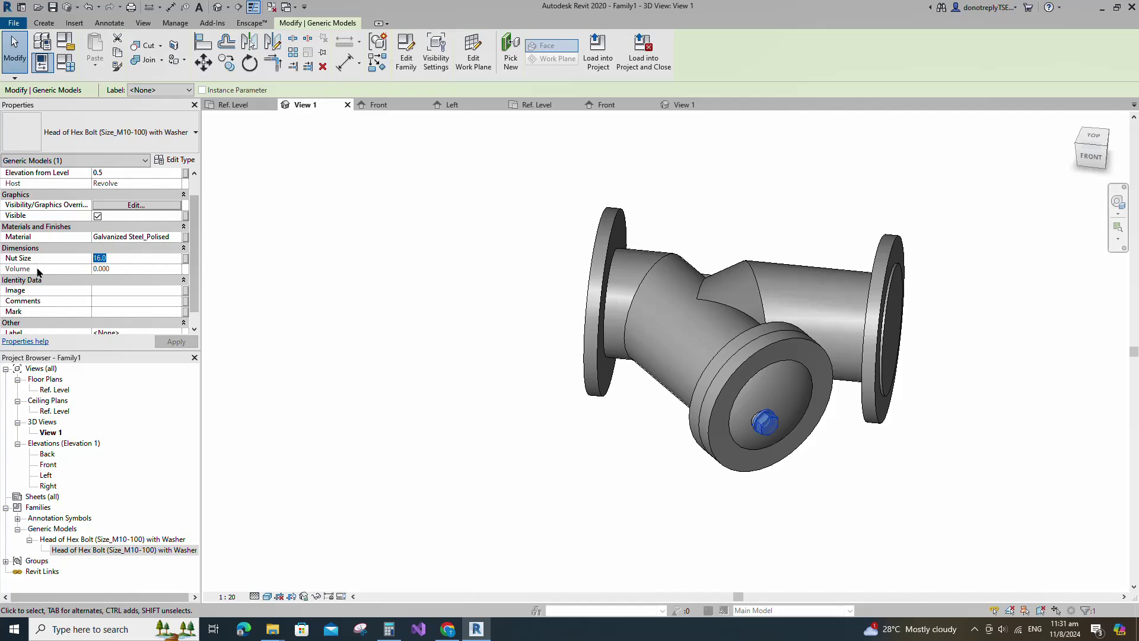
left_click(178, 343)
Associate the bolt's Nut Size with a new family parameter BS grouped under Constraints.
left_click(185, 259)
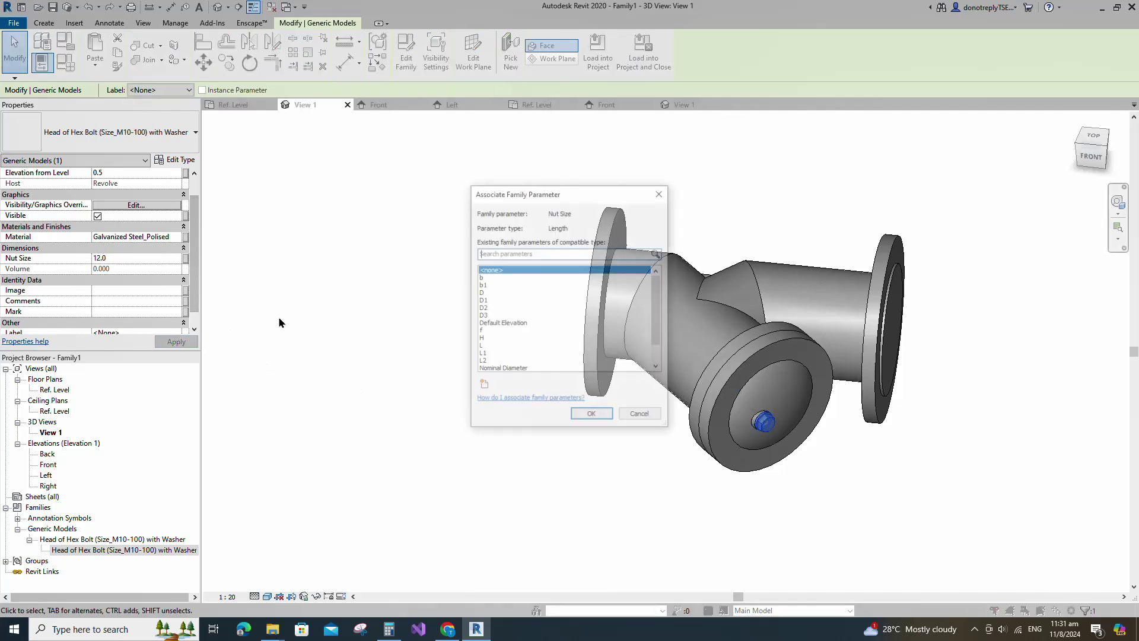
left_click(482, 387)
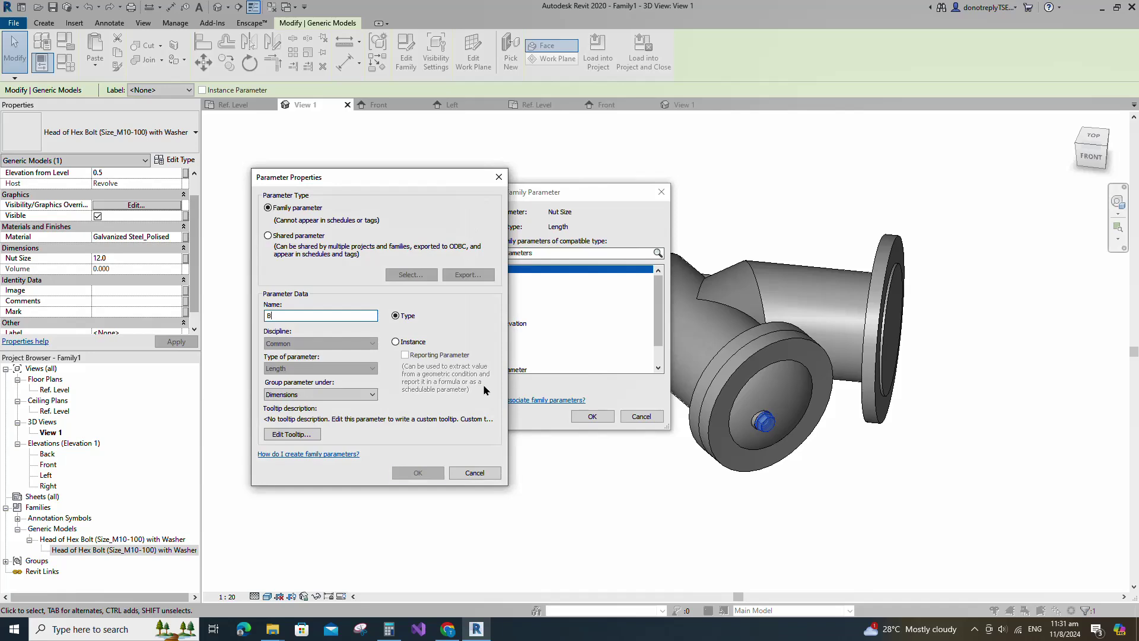
left_click(279, 395)
scroll(296, 427, "up", 1)
left_click(304, 411)
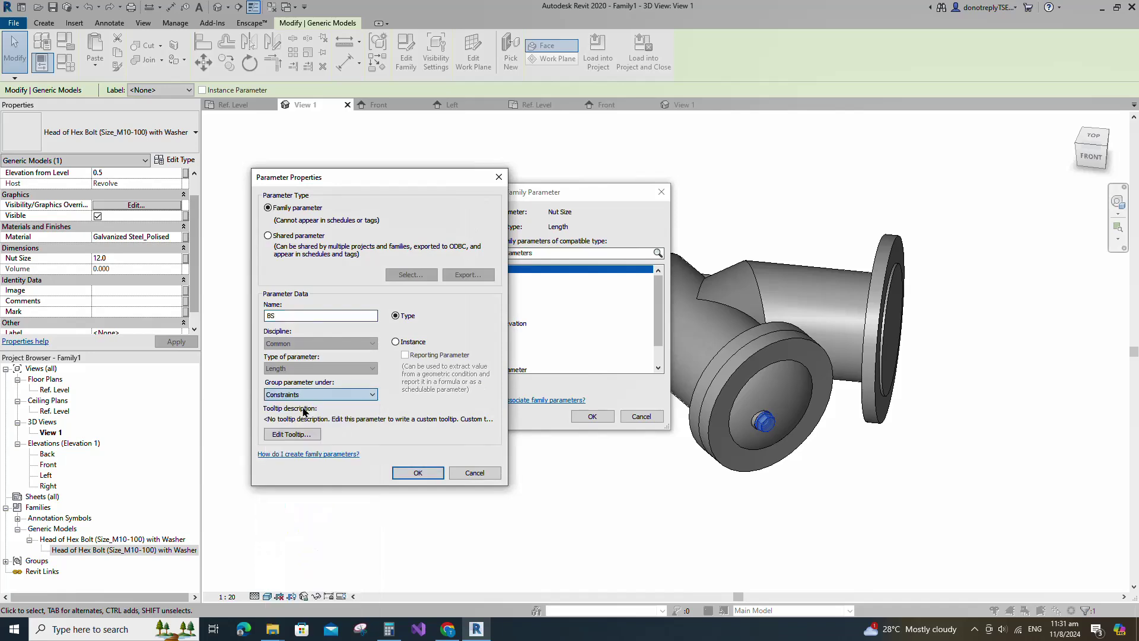
left_click(417, 472)
left_click(592, 416)
left_click(507, 458)
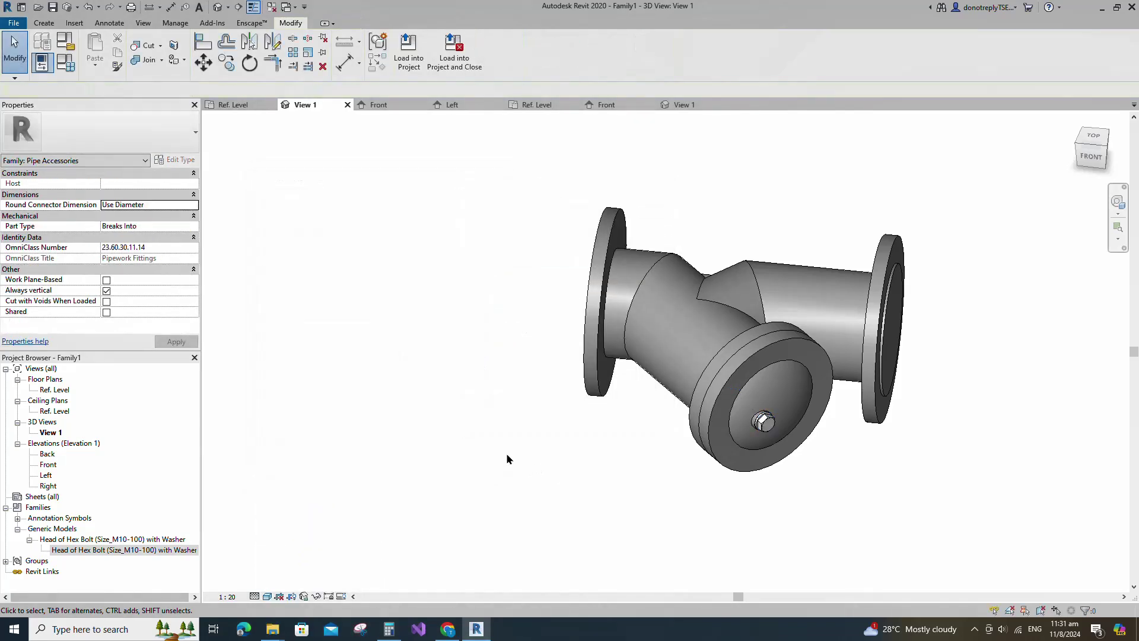
In the Ref. Level plan, align and lock the hex bolt head to the branch's diagonal centre plane.
double_click(54, 391)
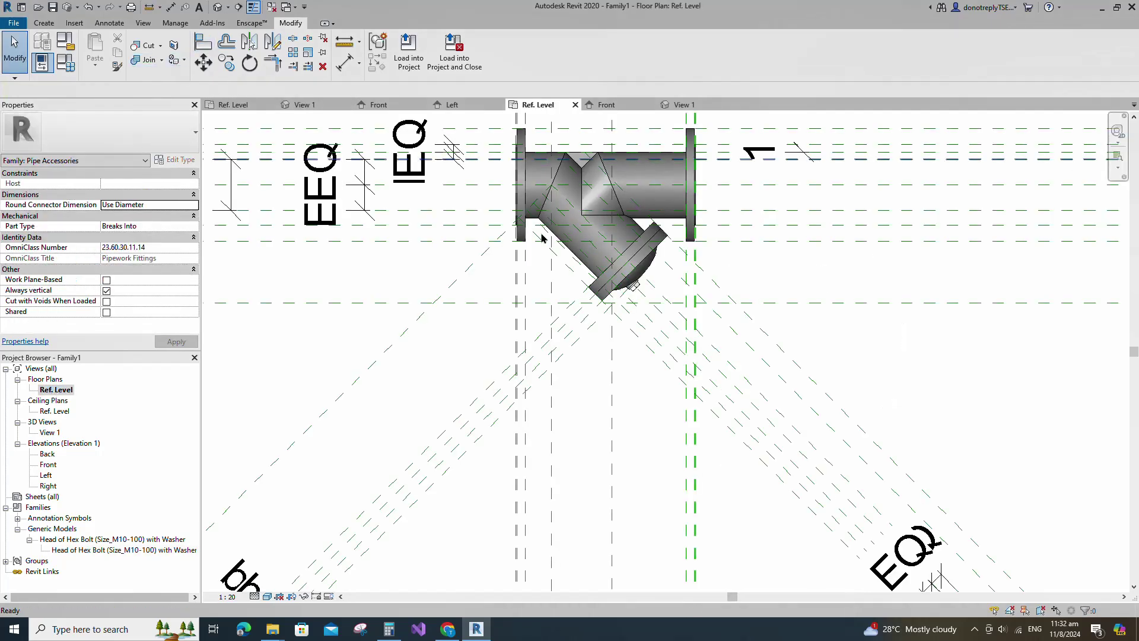
key("a")
key("l")
scroll(656, 308, "up", 2)
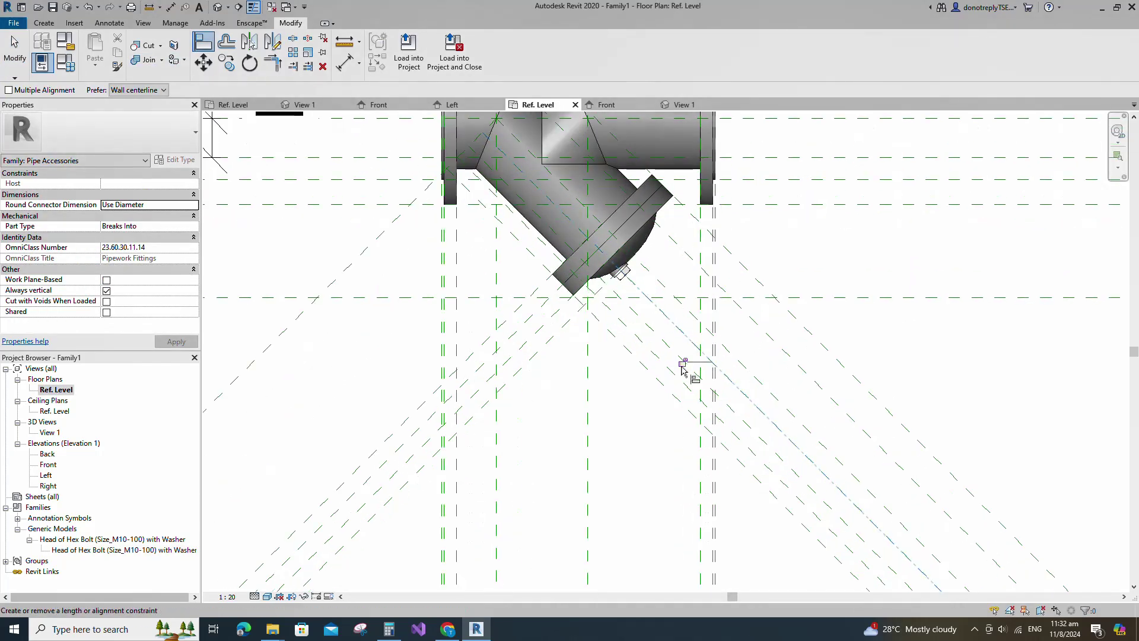
scroll(684, 372, "down", 2)
key("Escape")
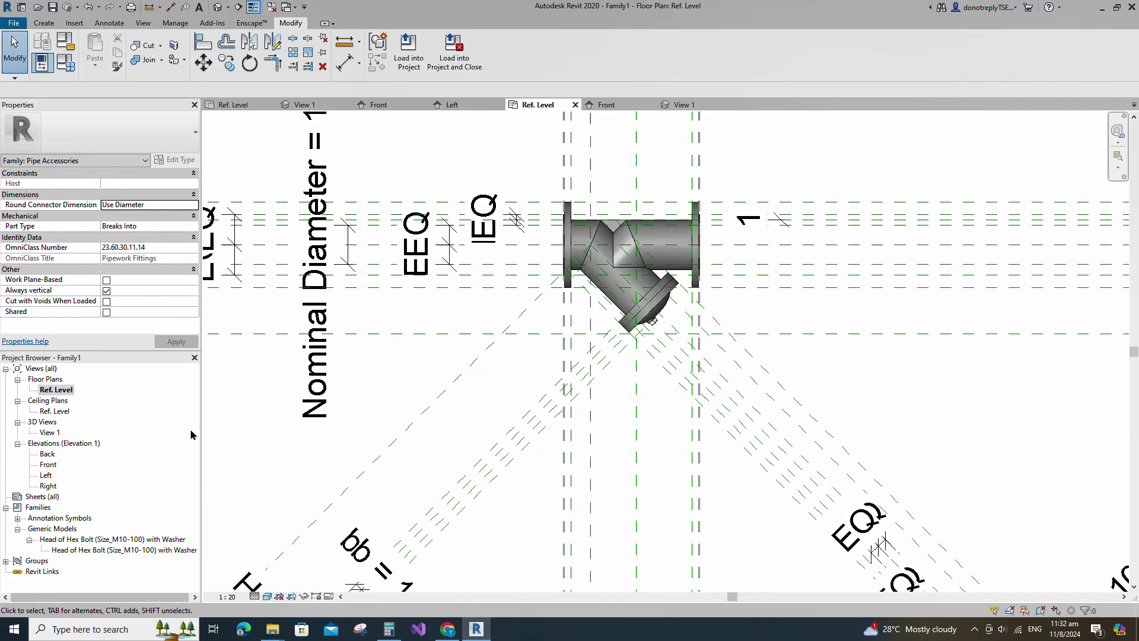
In the Front elevation, align the hex bolt head with the pipe's horizontal centre plane.
double_click(48, 464)
left_click(204, 41)
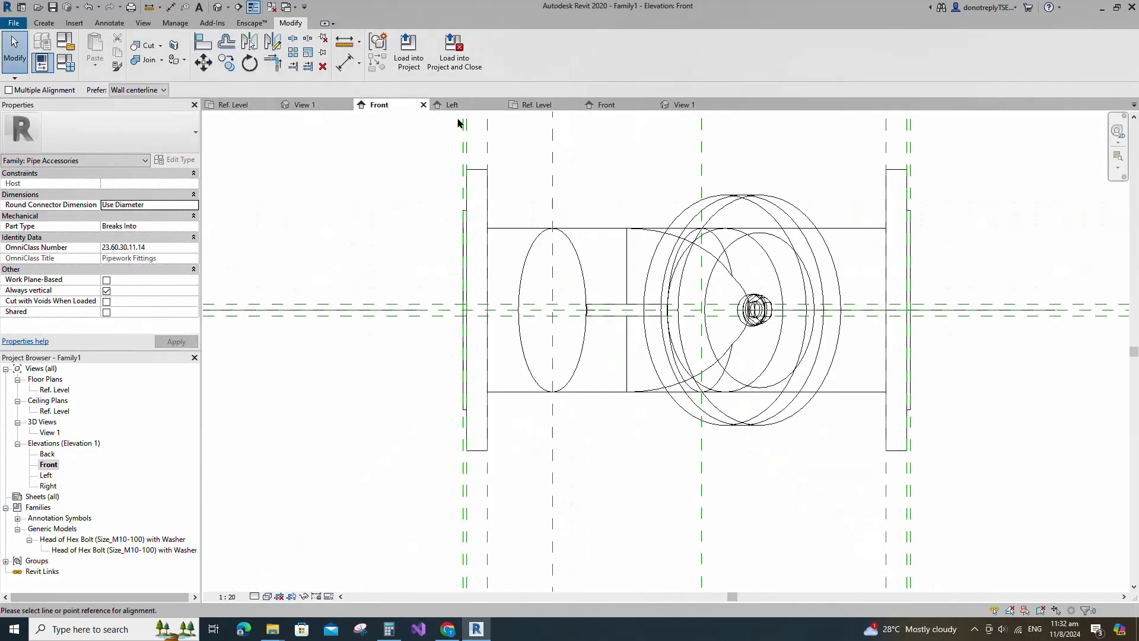
left_click(1065, 314)
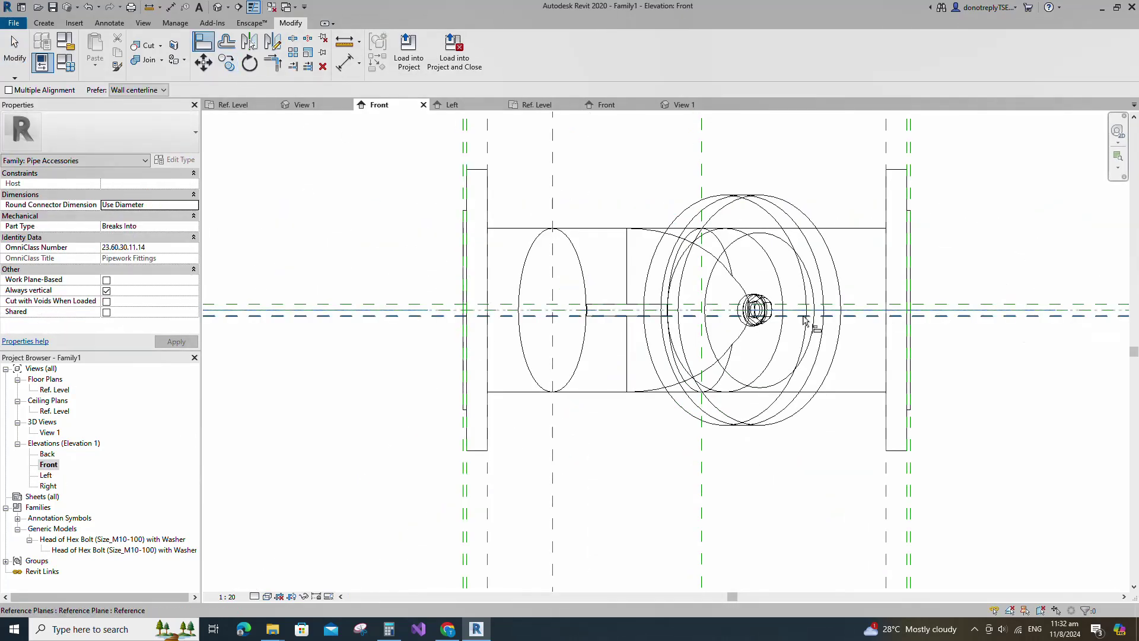
left_click(760, 314)
scroll(663, 392, "down", 2)
key("Escape")
key("Escape")
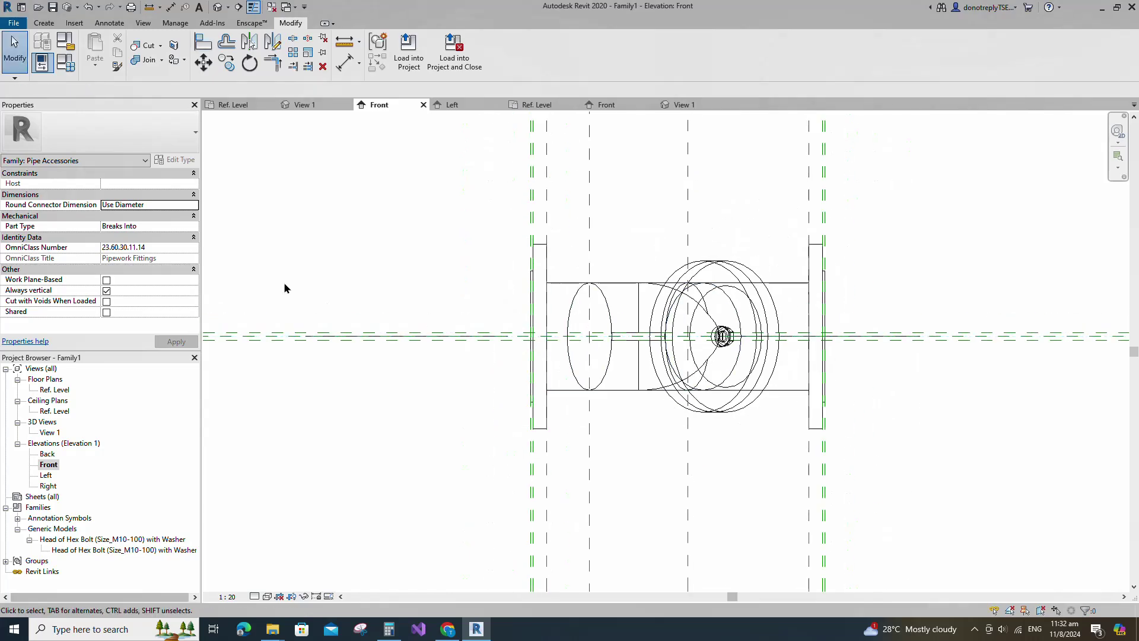
In the Ref. Level plan, add a diagonal reference plane offset 115 from the outer diagonal plane near the inlet flange.
double_click(53, 390)
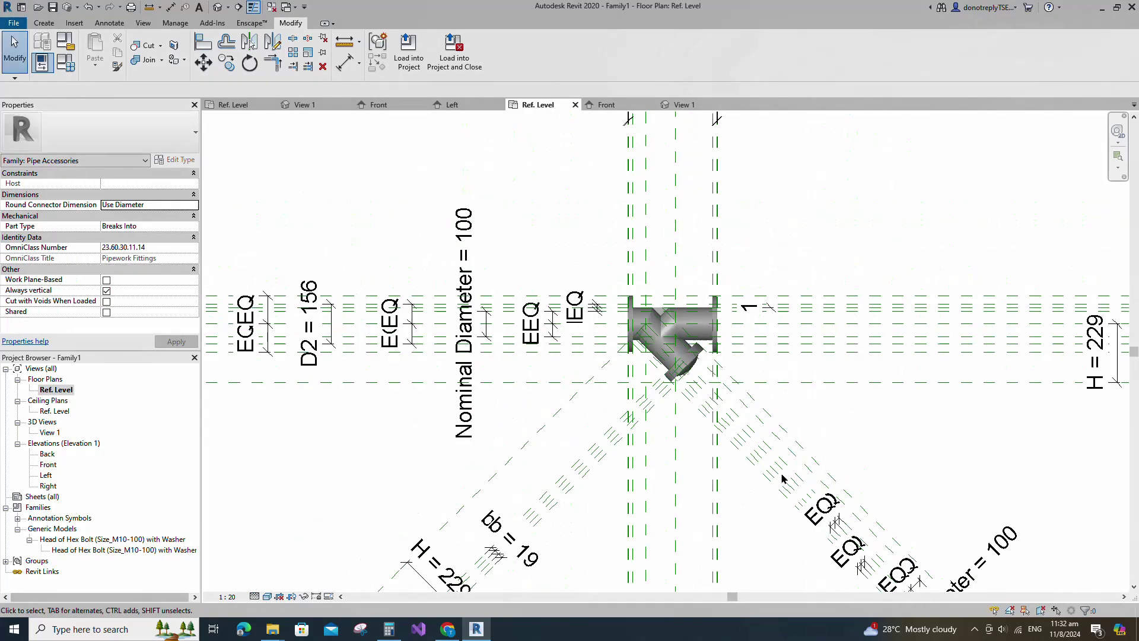
scroll(688, 419, "down", 3)
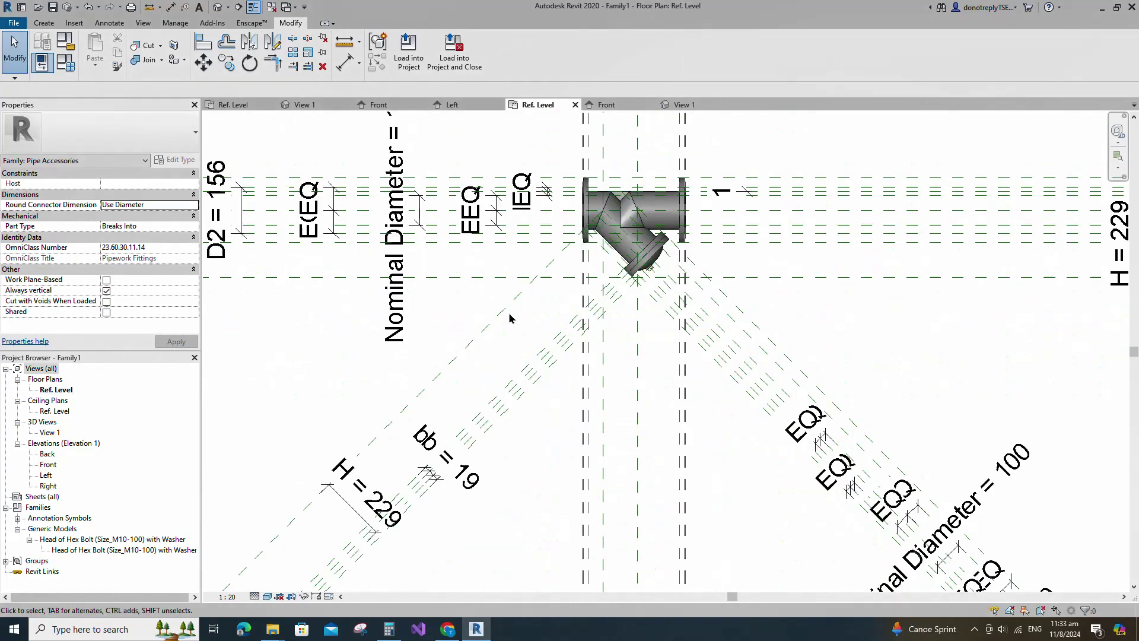
left_click(522, 291)
left_click(374, 66)
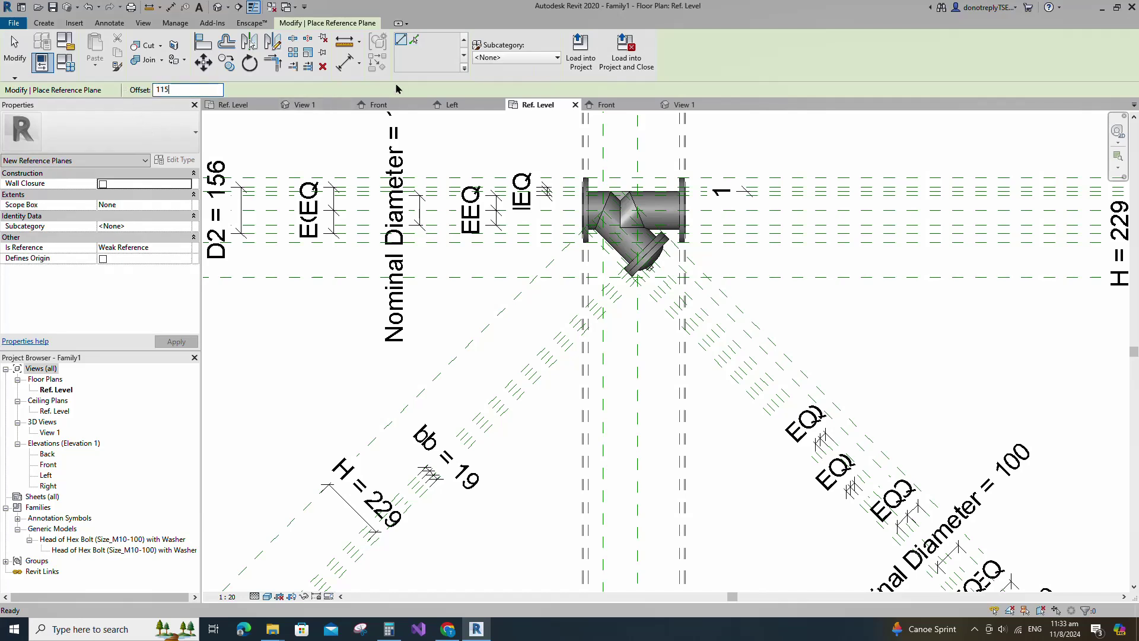
left_click(414, 41)
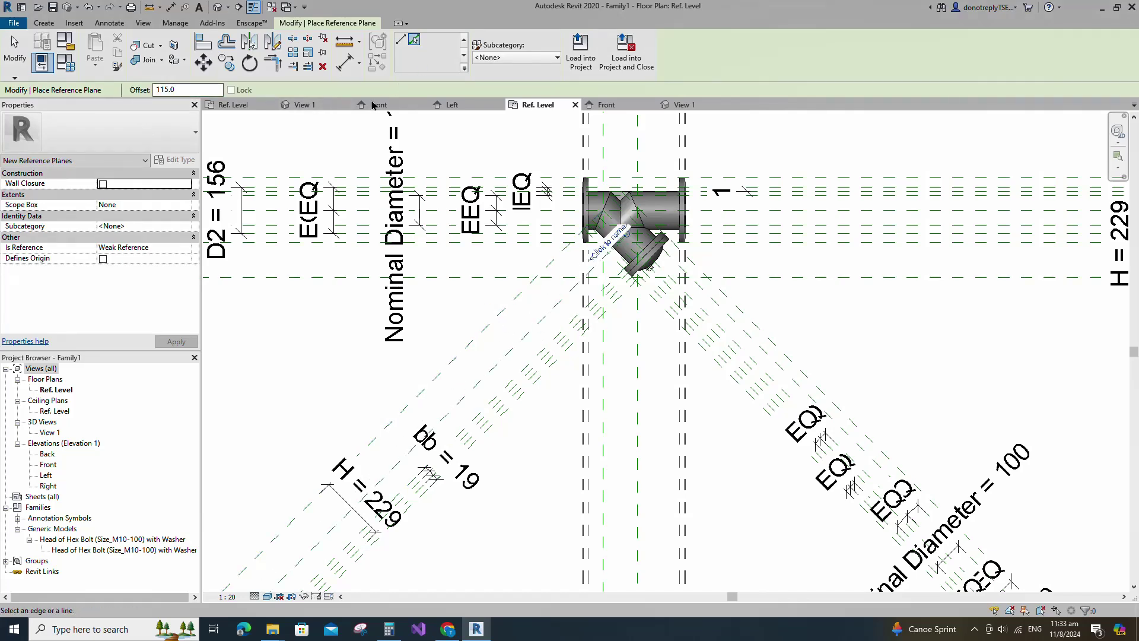
Dimension the new diagonal plane between its two neighbouring diagonal planes and make the spacing equal.
key("d")
key("i")
left_click(459, 357)
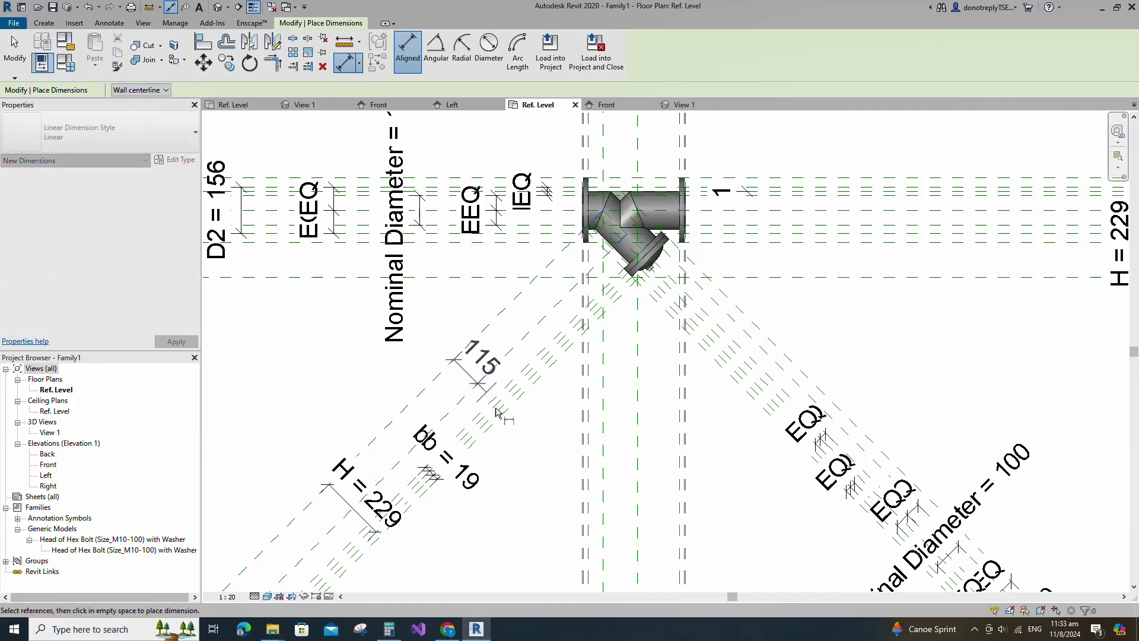
scroll(507, 397, "up", 2)
left_click(482, 379)
scroll(516, 419, "down", 2)
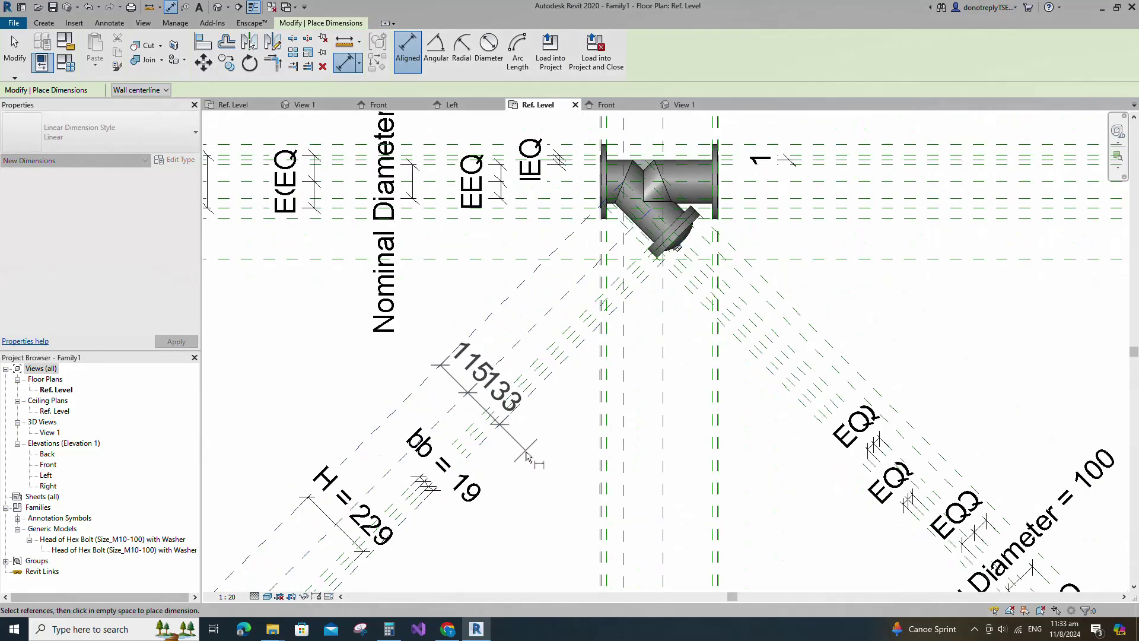
left_click(526, 452)
left_click(527, 347)
key("Escape")
key("Escape")
scroll(534, 385, "down", 1)
scroll(765, 213, "up", 2)
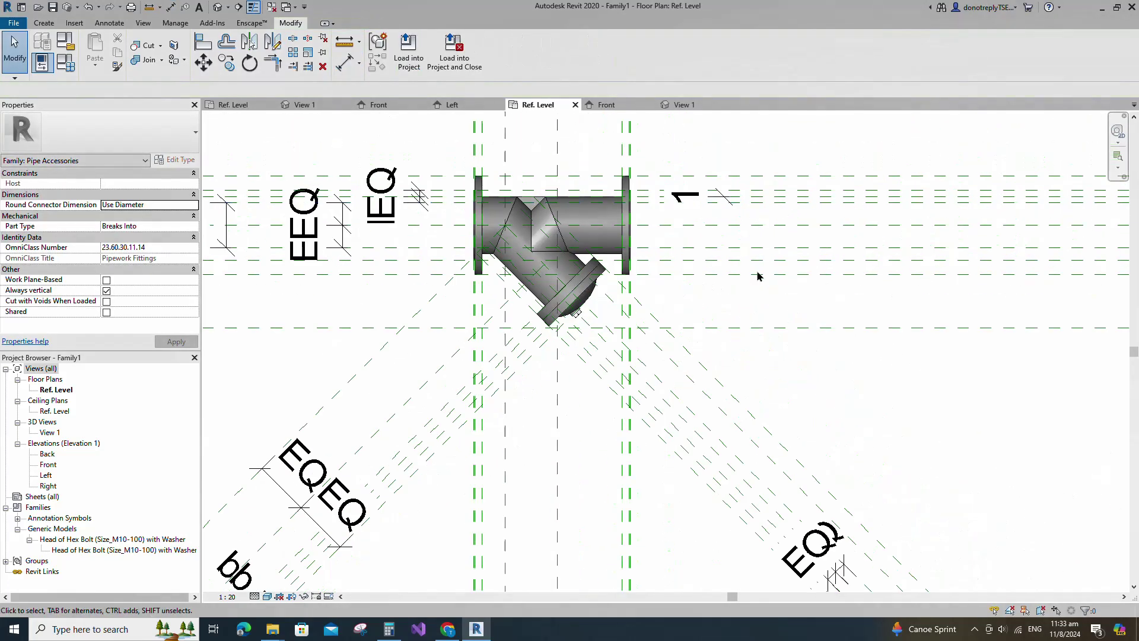
scroll(758, 275, "down", 1)
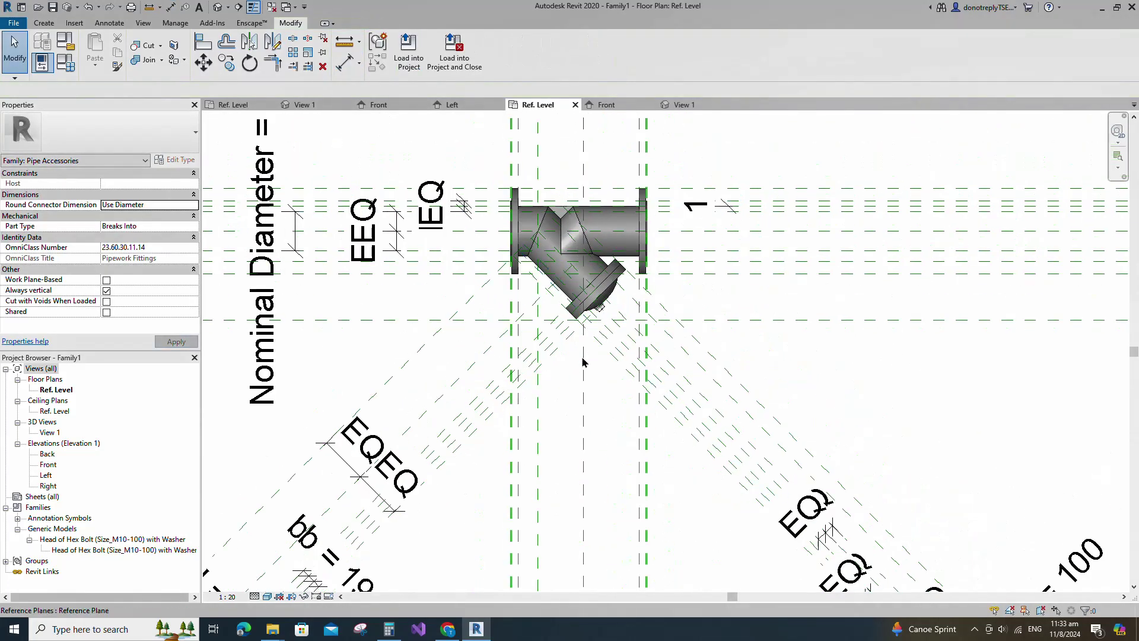
Start a Revolve and sketch an ellipse centred on the branch, with semi-axes of about 140 and 90.
left_click(44, 24)
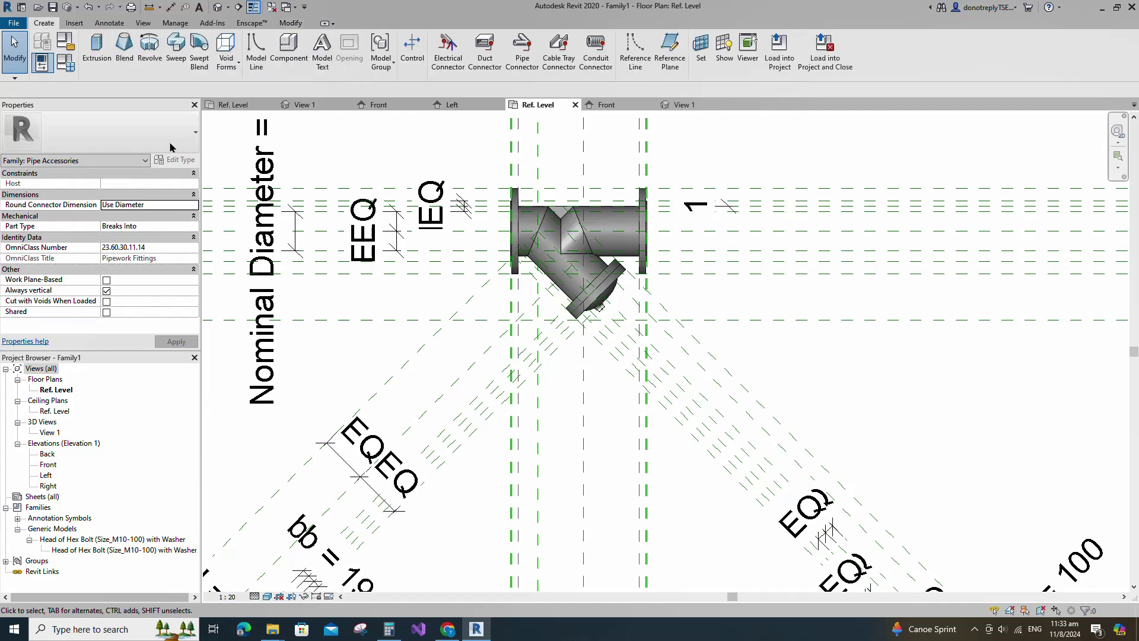
left_click(149, 47)
scroll(510, 243, "up", 4)
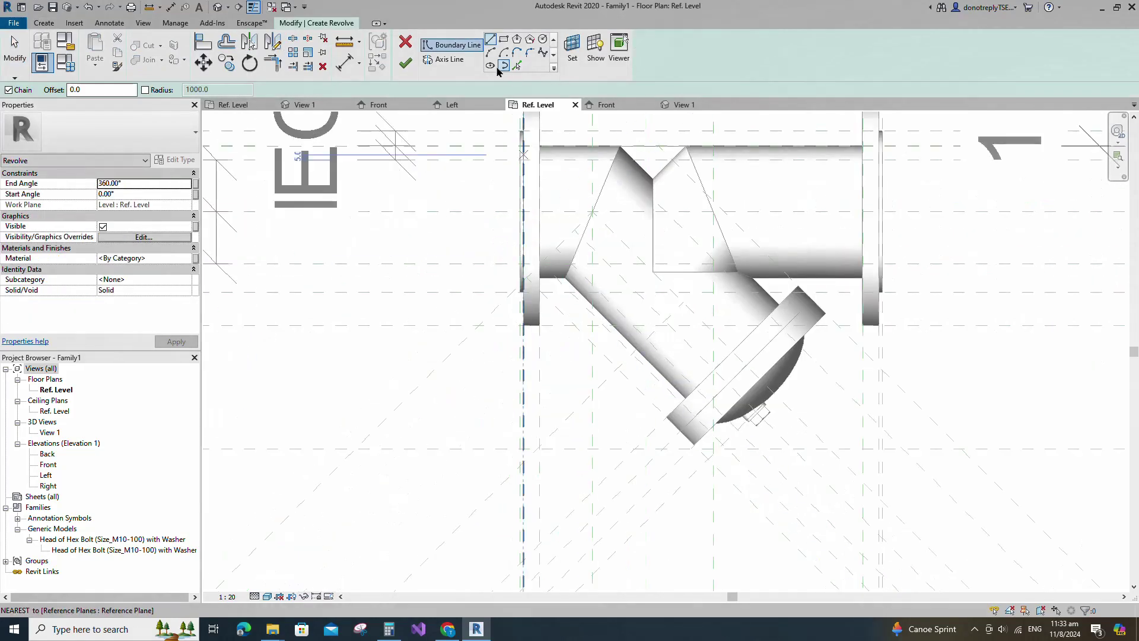
left_click(491, 65)
left_click(684, 303)
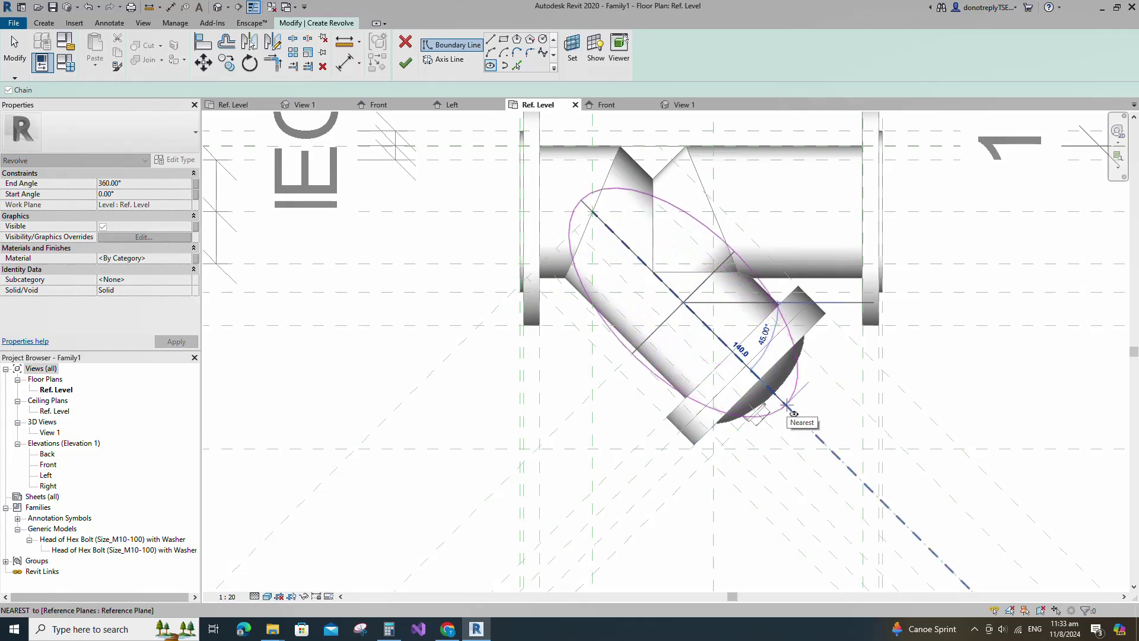
left_click(787, 407)
left_click(649, 393)
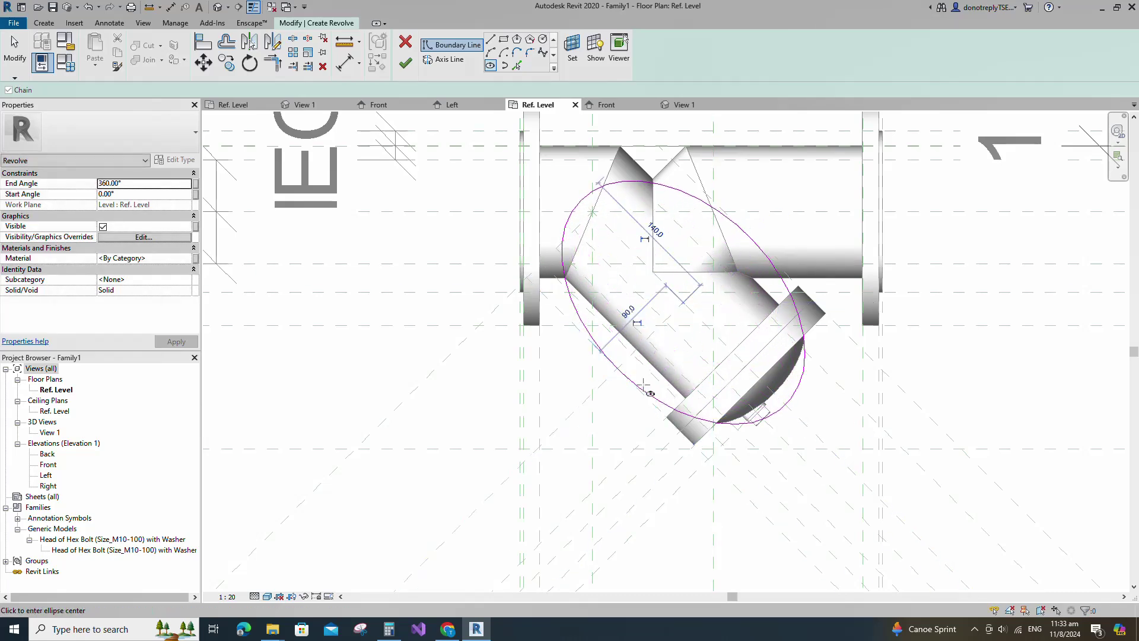
Align and lock the ellipse's centre to the two crossing diagonal reference planes.
scroll(649, 393, "down", 3)
key("a")
key("l")
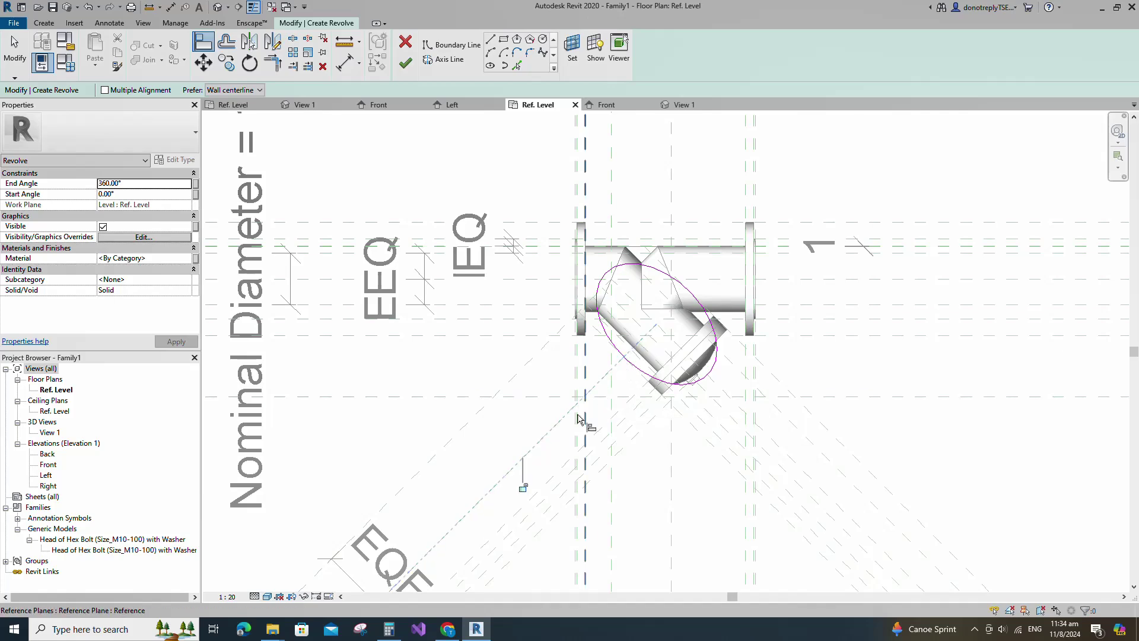
key("Escape")
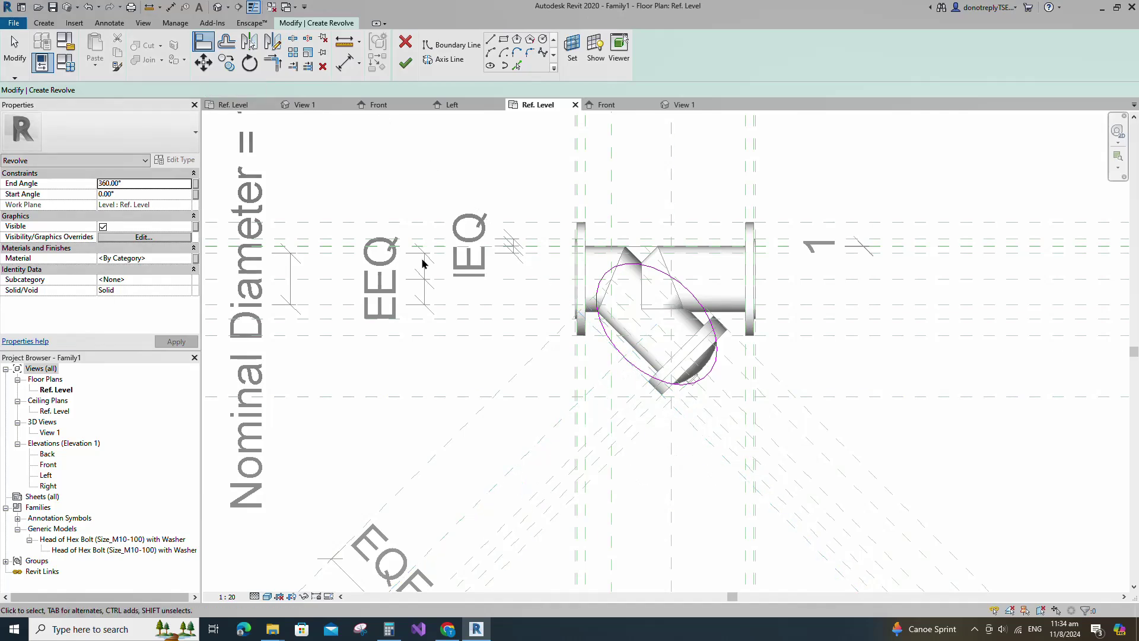
Set the ellipse's long semi-axis along the branch to 156.
scroll(689, 360, "up", 1)
left_click(682, 391)
left_click(624, 269)
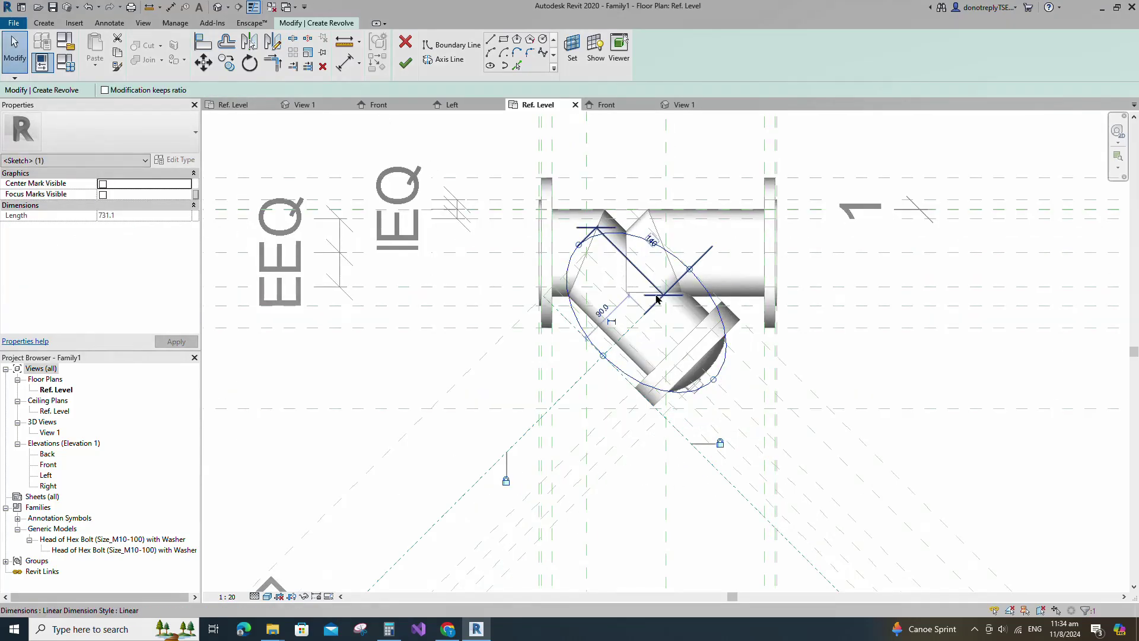
left_click(620, 281)
left_click(571, 254)
left_click(651, 240)
type("15")
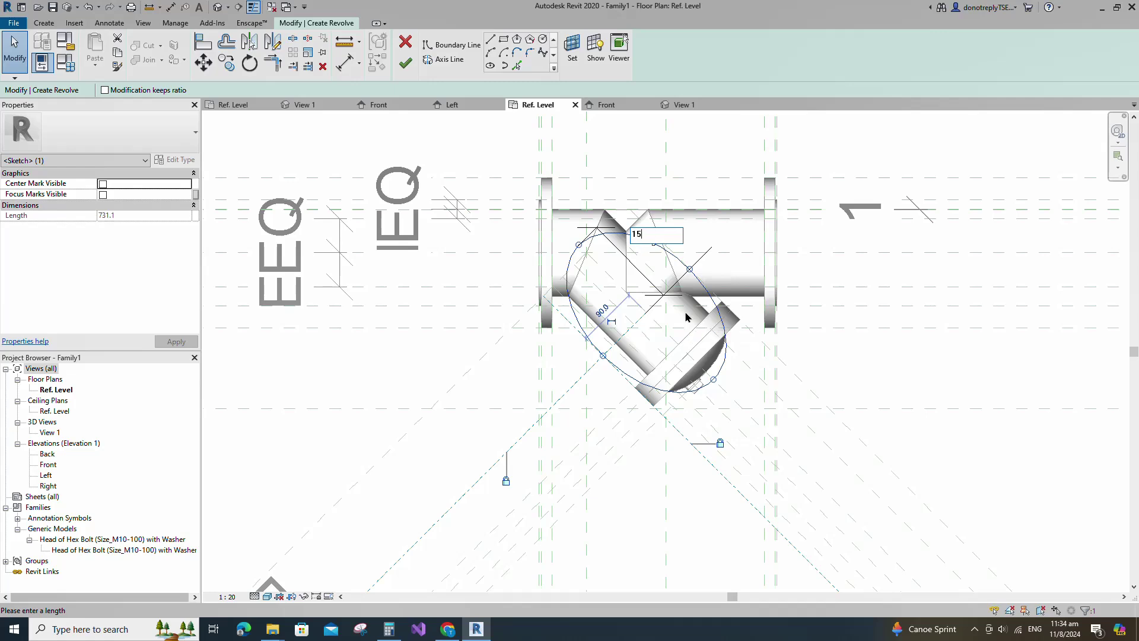
type("6")
key("Return")
Label the ellipse's long semi-axis dimension with the D2 parameter.
left_click(888, 373)
left_click(621, 257)
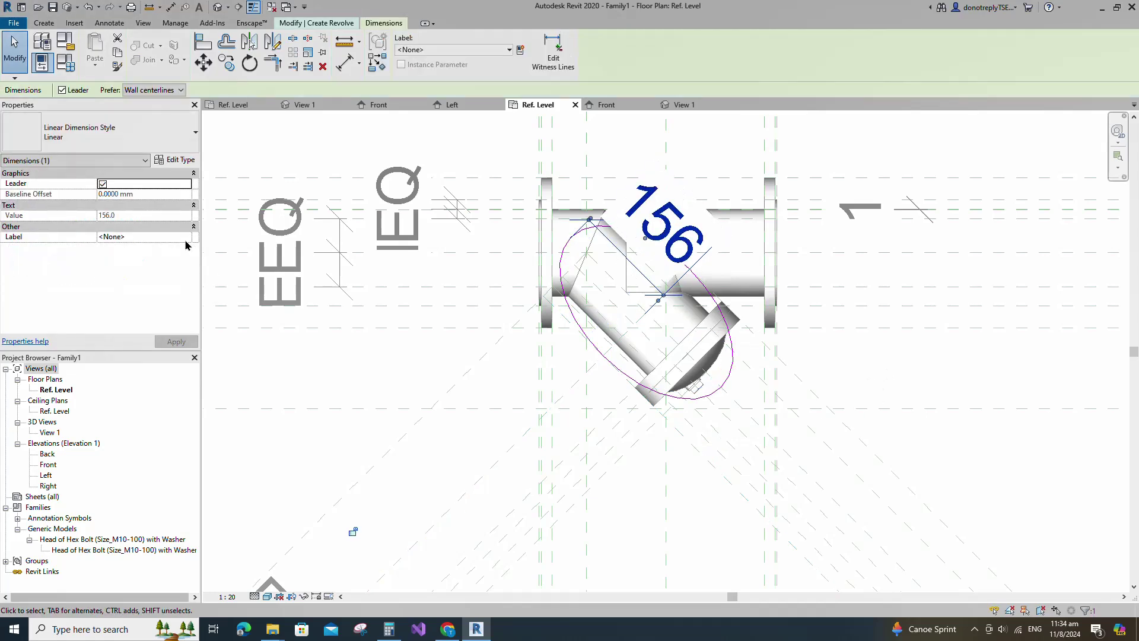
left_click(187, 240)
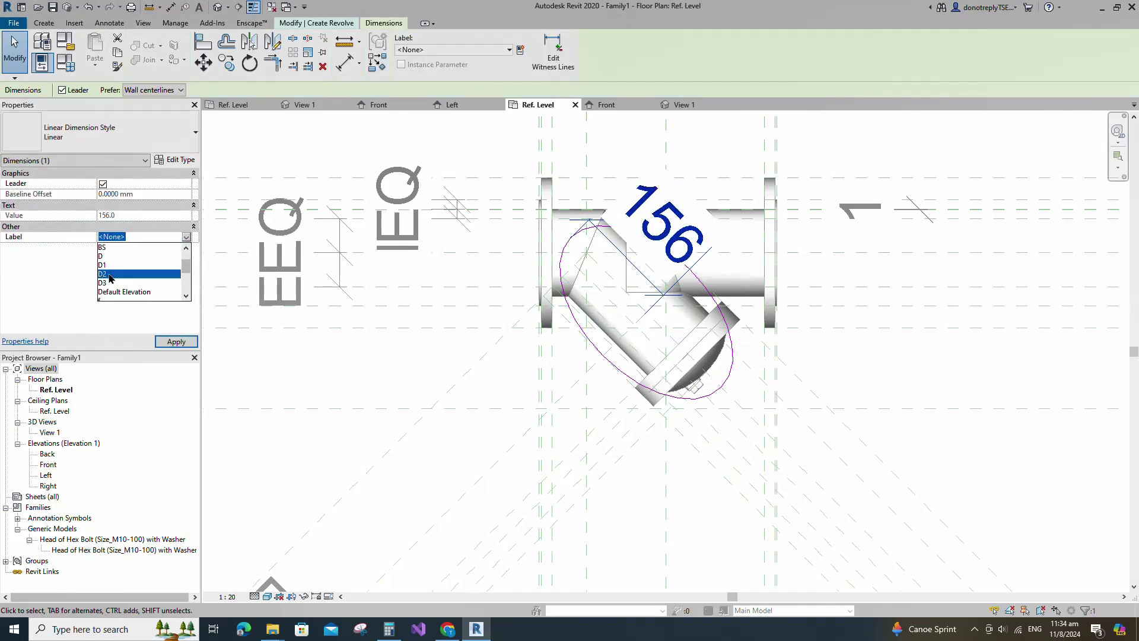
left_click(125, 276)
left_click(488, 395)
Add a boundary line along the branch's diagonal centre plane, then split and trim the ellipse into a closed half profile.
left_click(516, 65)
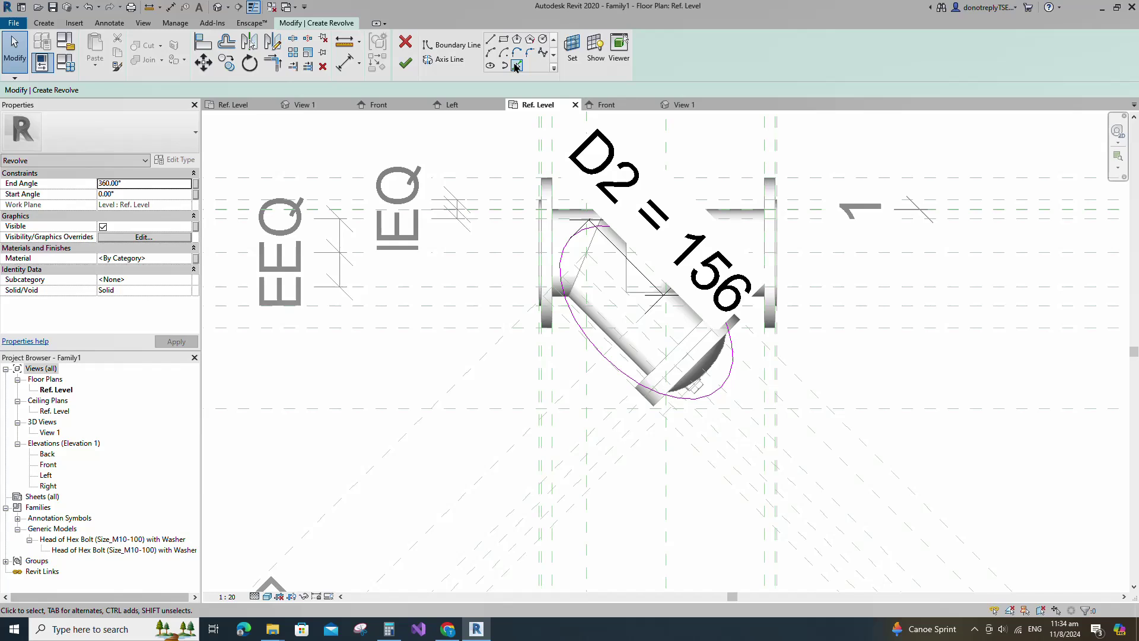
left_click(745, 442)
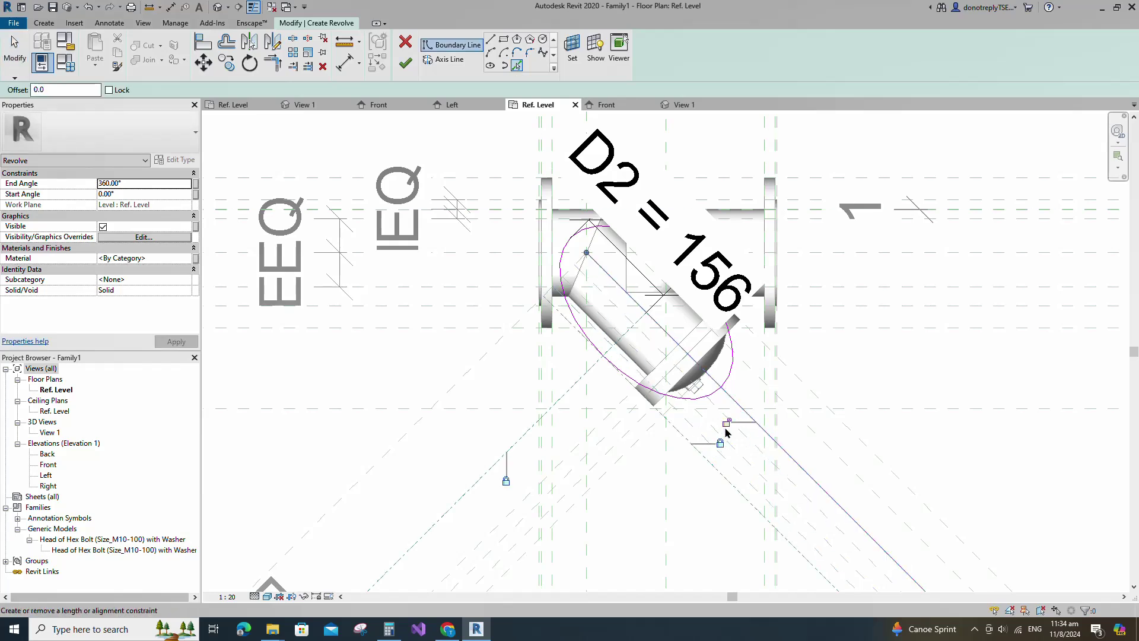
left_click(293, 38)
left_click(605, 226)
left_click(272, 63)
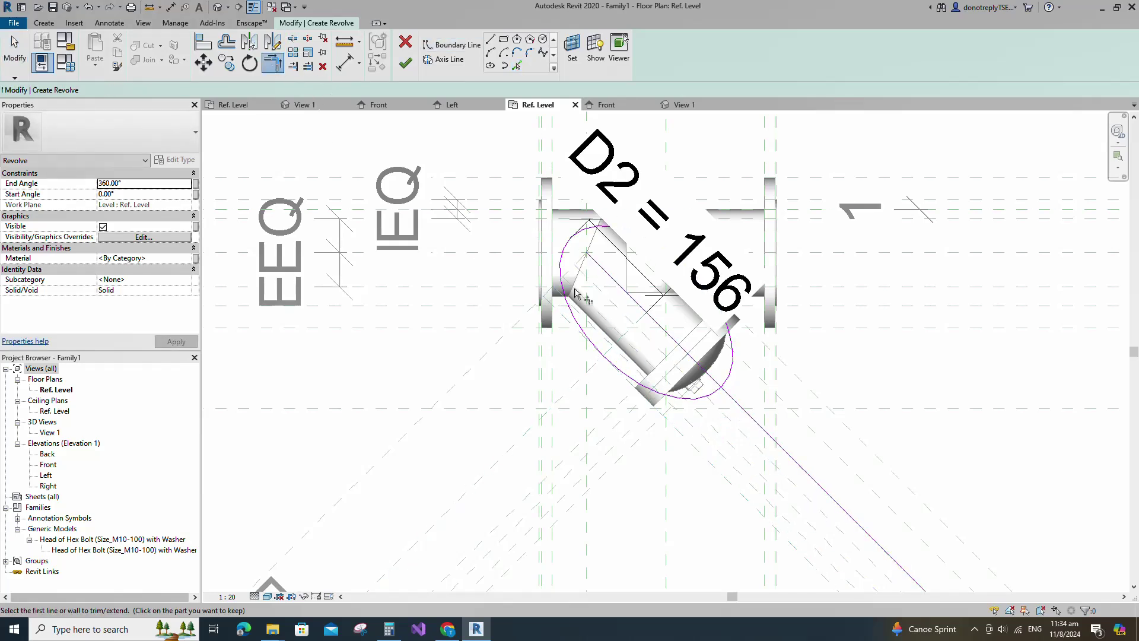
left_click(566, 243)
left_click(607, 272)
key("Escape")
scroll(664, 356, "down", 2)
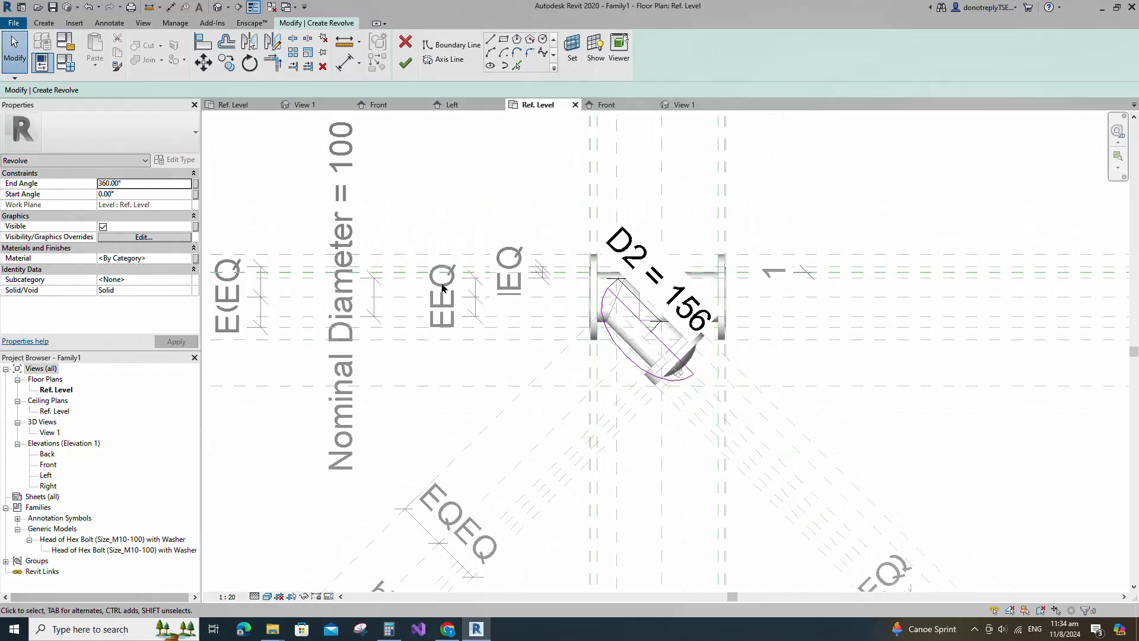
Set the revolve axis along the branch's diagonal centre plane and finish the revolve.
left_click(443, 59)
left_click(735, 442)
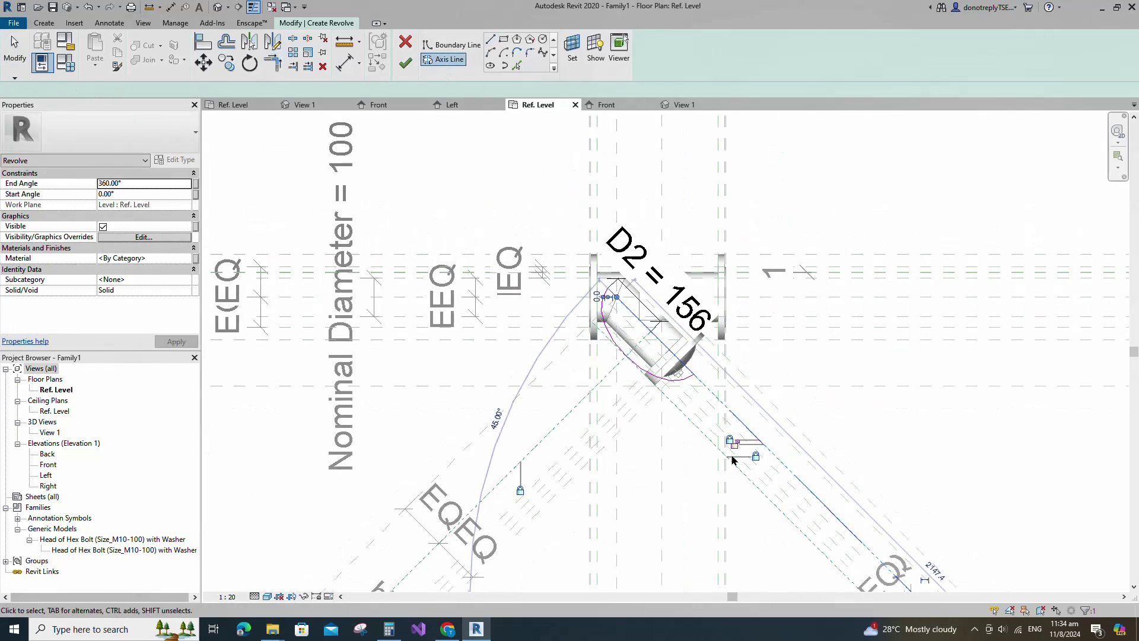
left_click(404, 63)
left_click(841, 416)
scroll(848, 485, "up", 2)
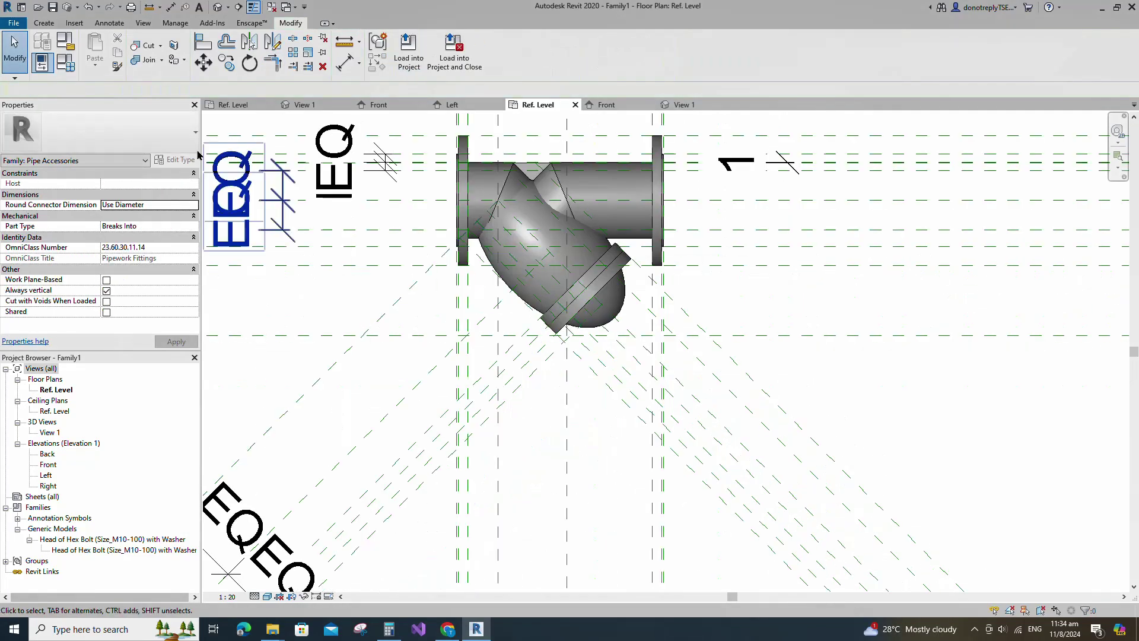
Join the main pipe body with the revolved strainer body.
left_click(144, 60)
left_click(614, 168)
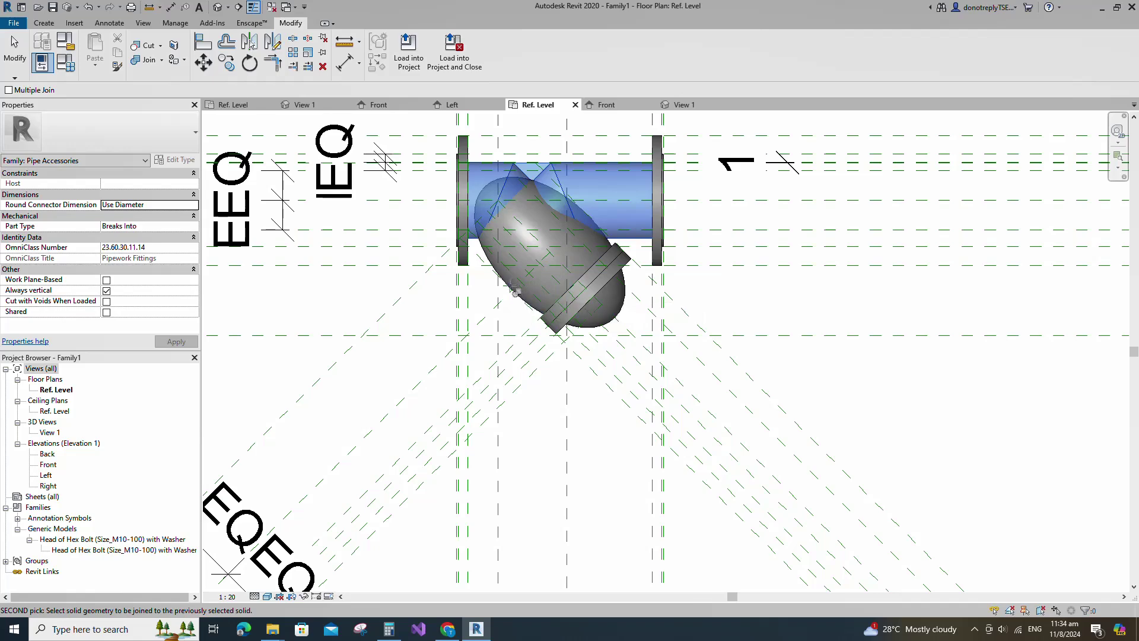
left_click(514, 289)
scroll(786, 344, "down", 2)
key("Escape")
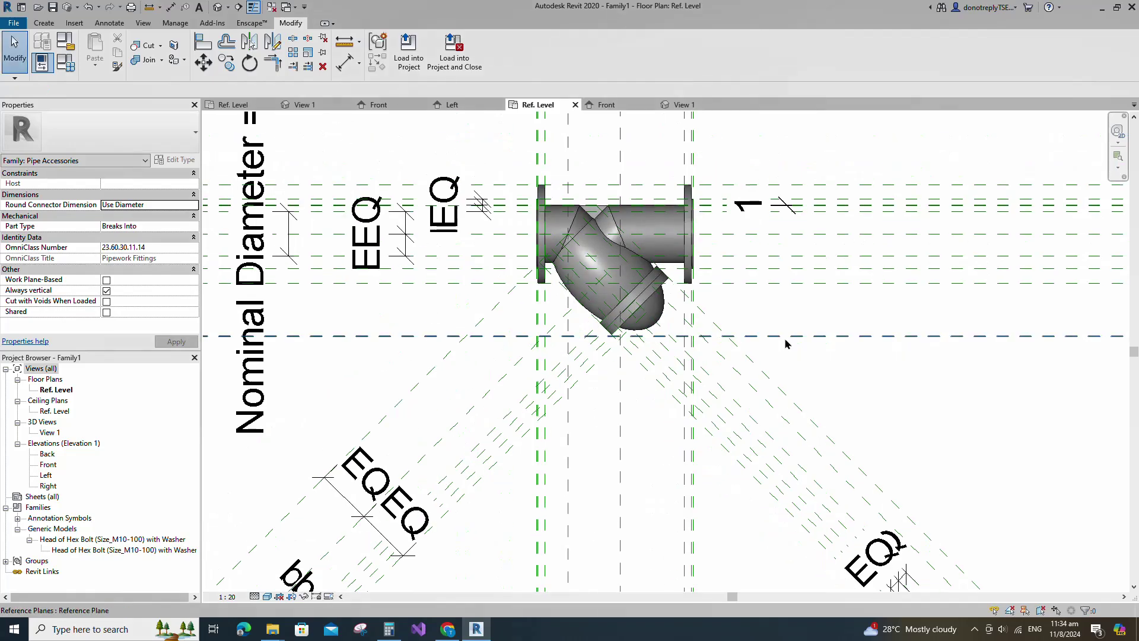
Add a diagonal reference plane offset 70 outward from the plane at the branch's outer end.
scroll(742, 297, "down", 2)
left_click(596, 401)
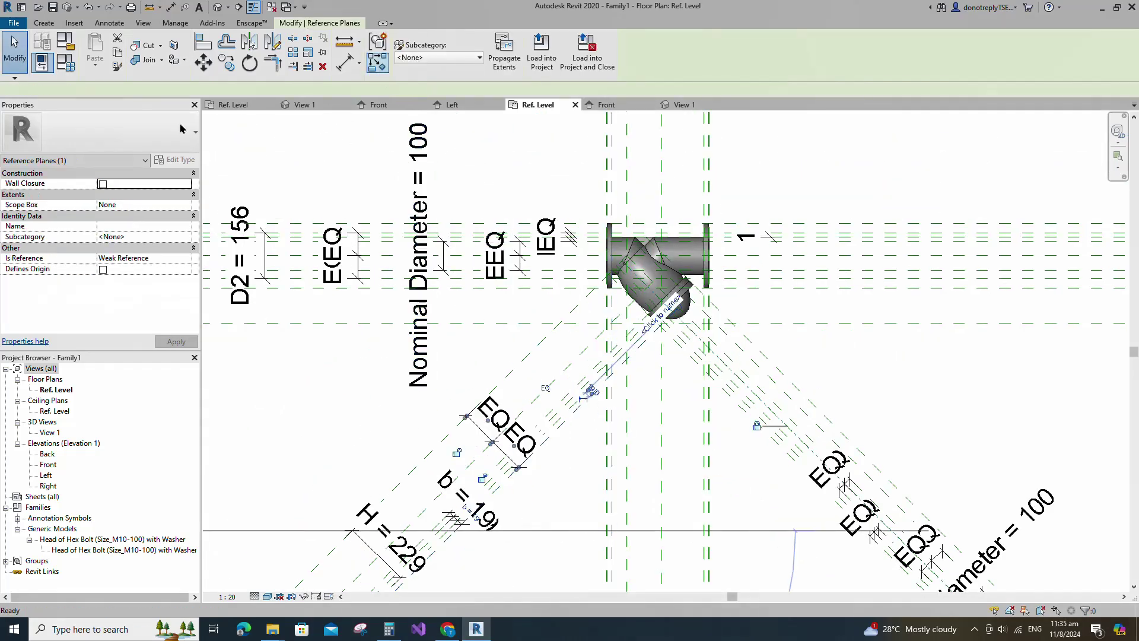
type("rp70.0")
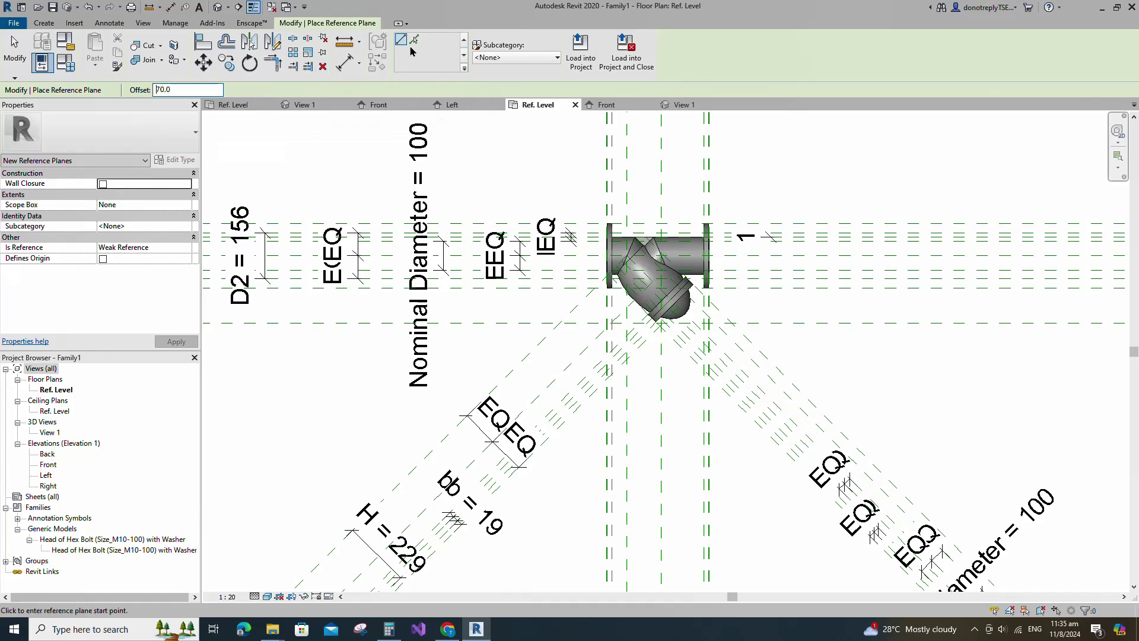
left_click(414, 39)
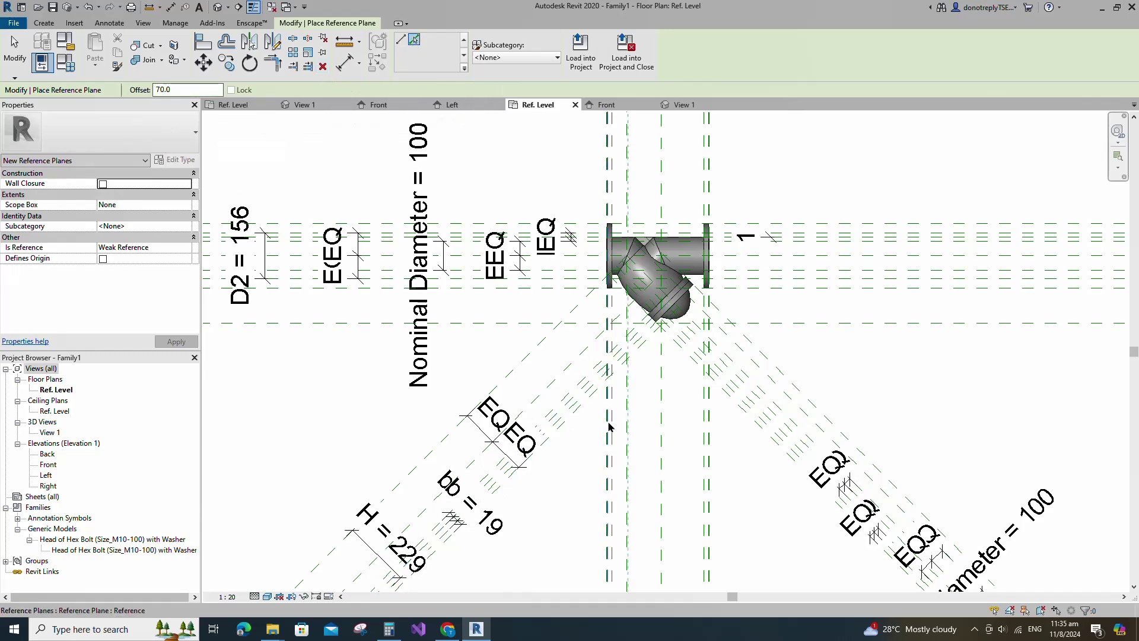
scroll(591, 409, "up", 2)
left_click(589, 395)
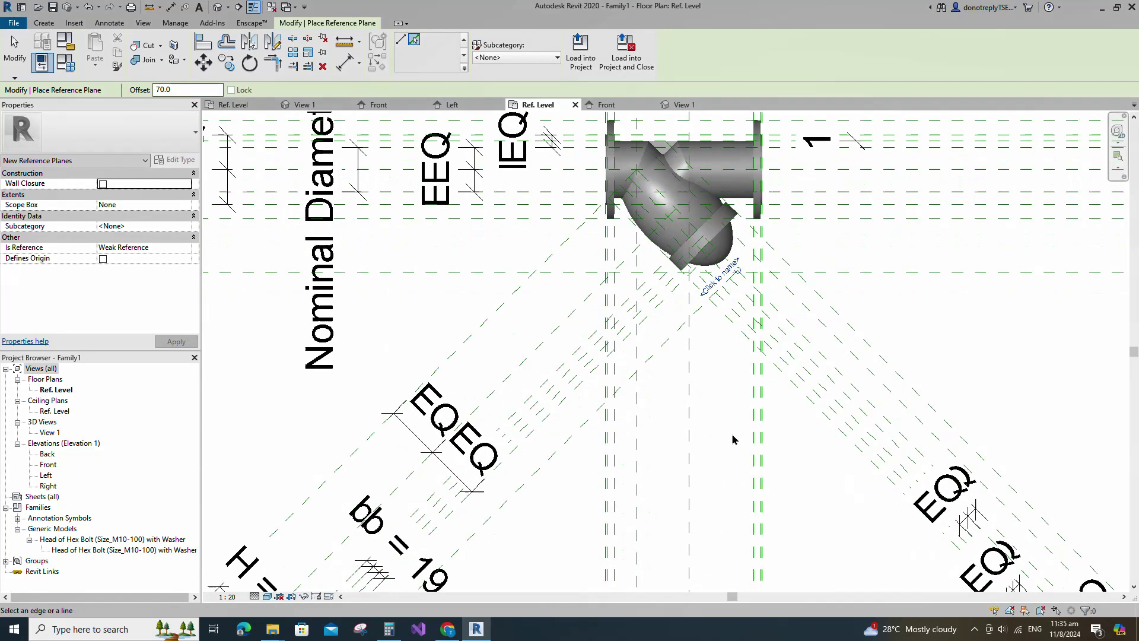
Dimension the distance between the branch's outer end plane and the new offset reference plane.
scroll(568, 395, "down", 1)
left_click(346, 62)
left_click(587, 403)
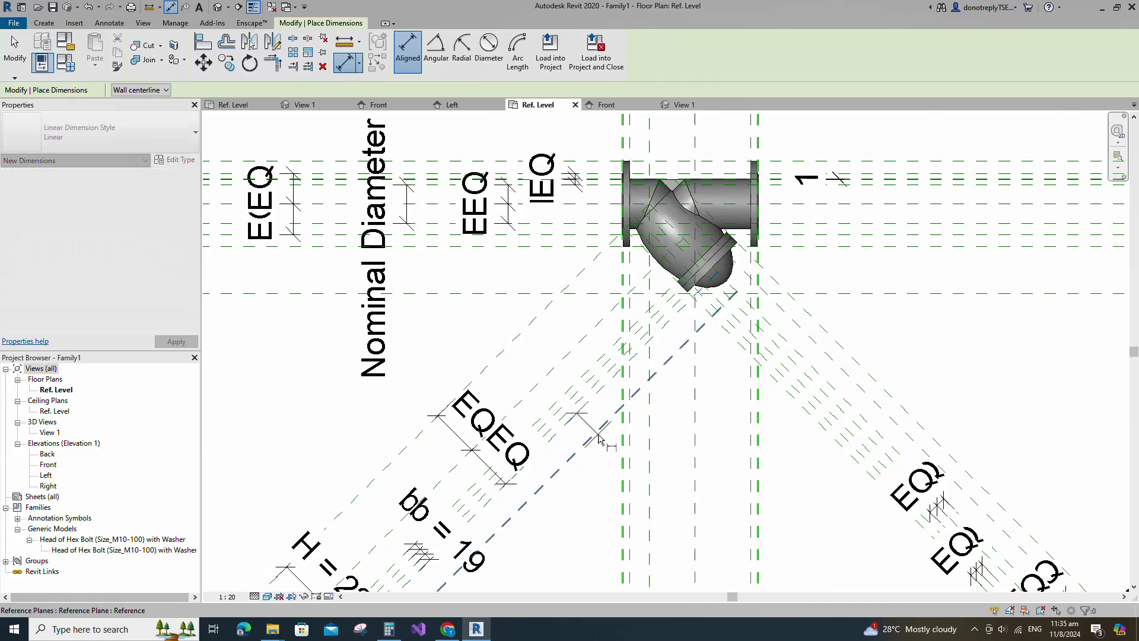
left_click(598, 430)
scroll(600, 428, "down", 1)
left_click(571, 425)
key("Escape")
key("Escape")
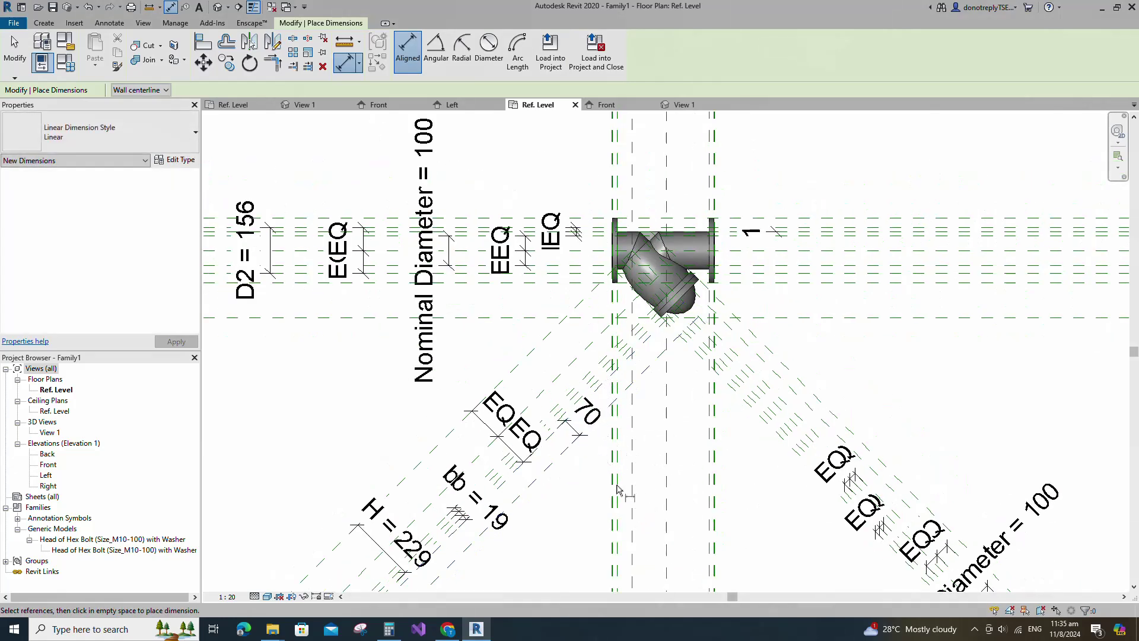
Label the 70 dimension between the branch's outer end plane and the offset plane with parameter L1.
scroll(547, 419, "down", 3)
left_click(145, 237)
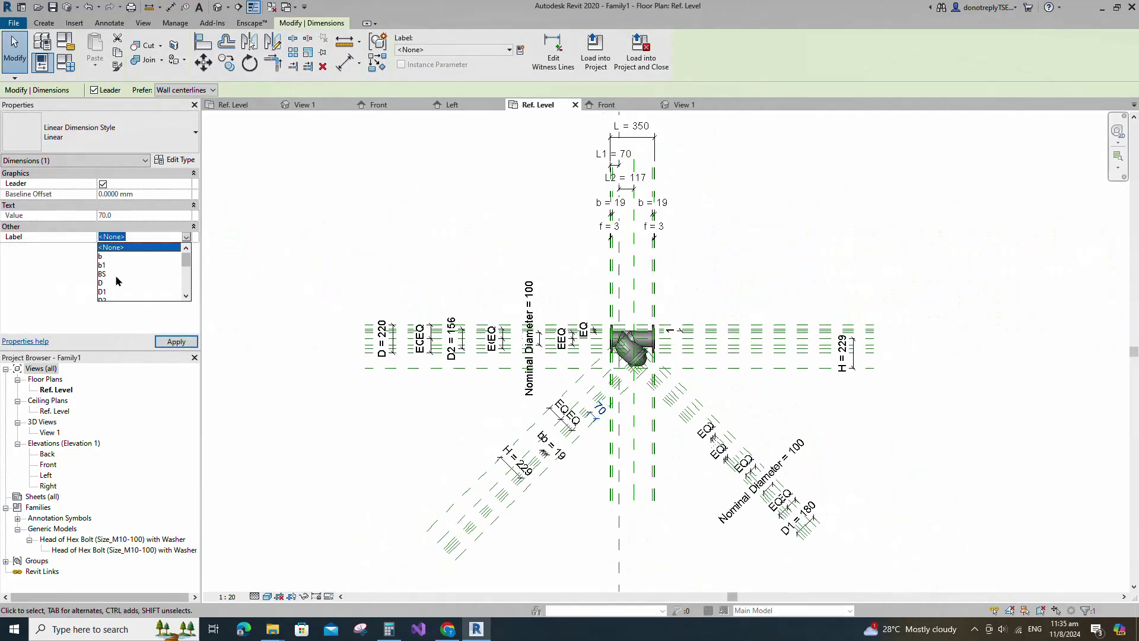
scroll(121, 291, "down", 1)
left_click(493, 170)
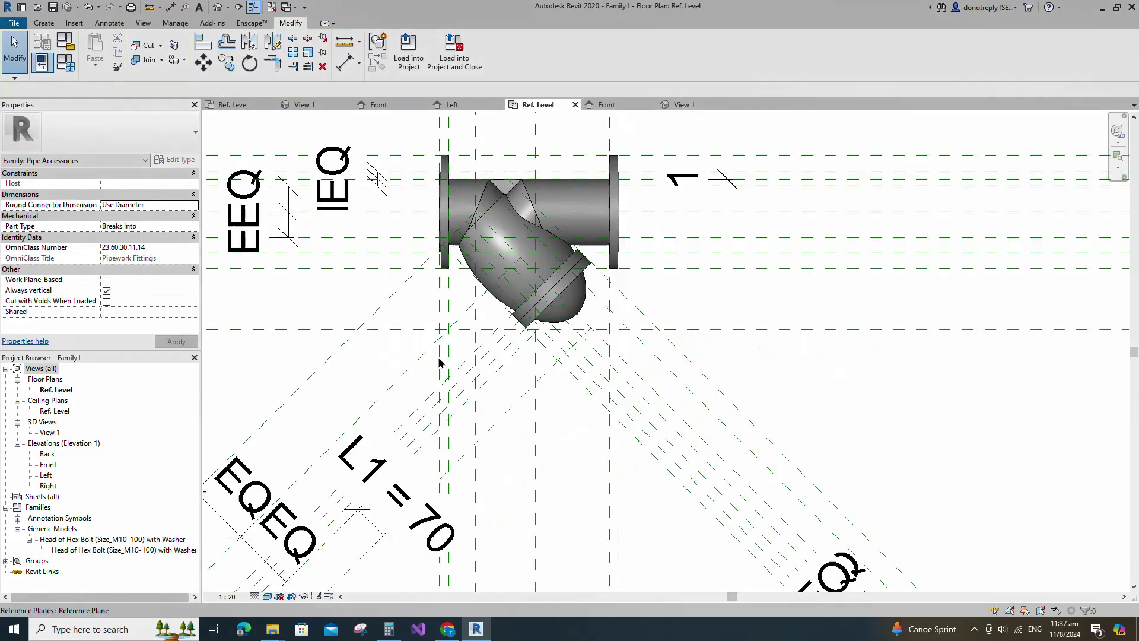
Start a void revolve with boundary lines locked to the outer offset plane, the branch's diagonal centre plane and the flange edge plane.
left_click(39, 22)
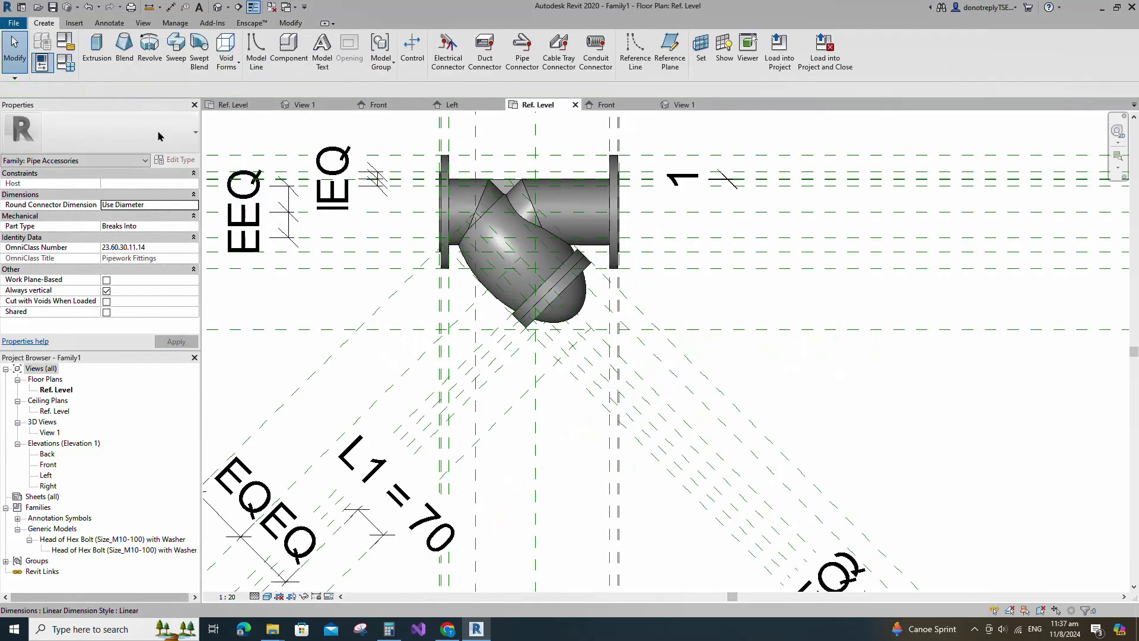
left_click(226, 63)
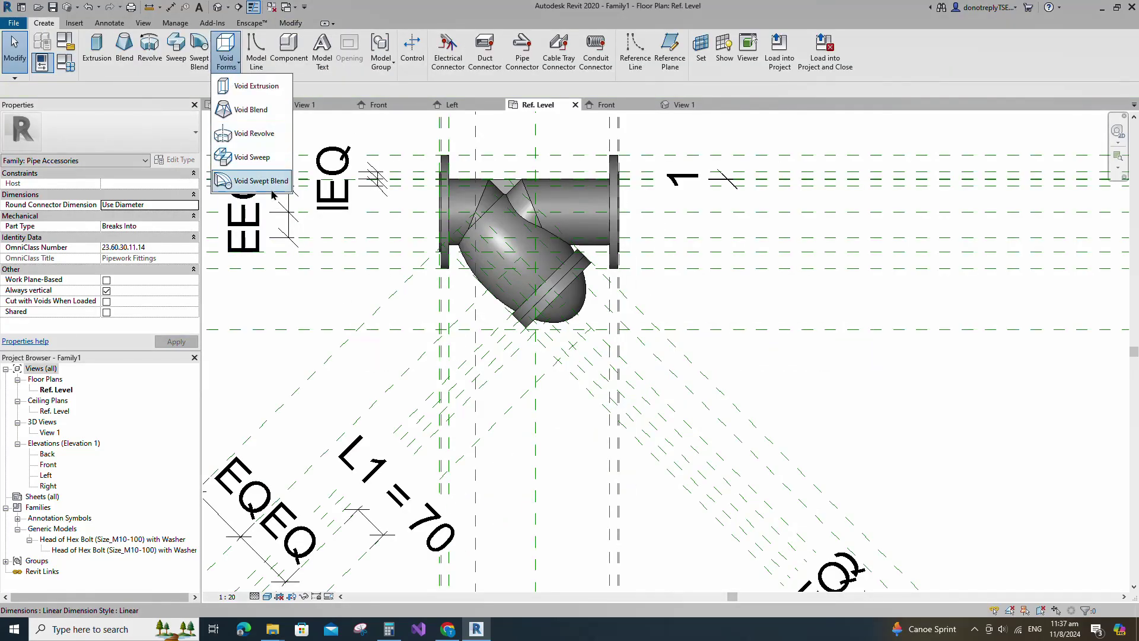
left_click(241, 134)
scroll(578, 396, "up", 3)
left_click(516, 65)
left_click(533, 327)
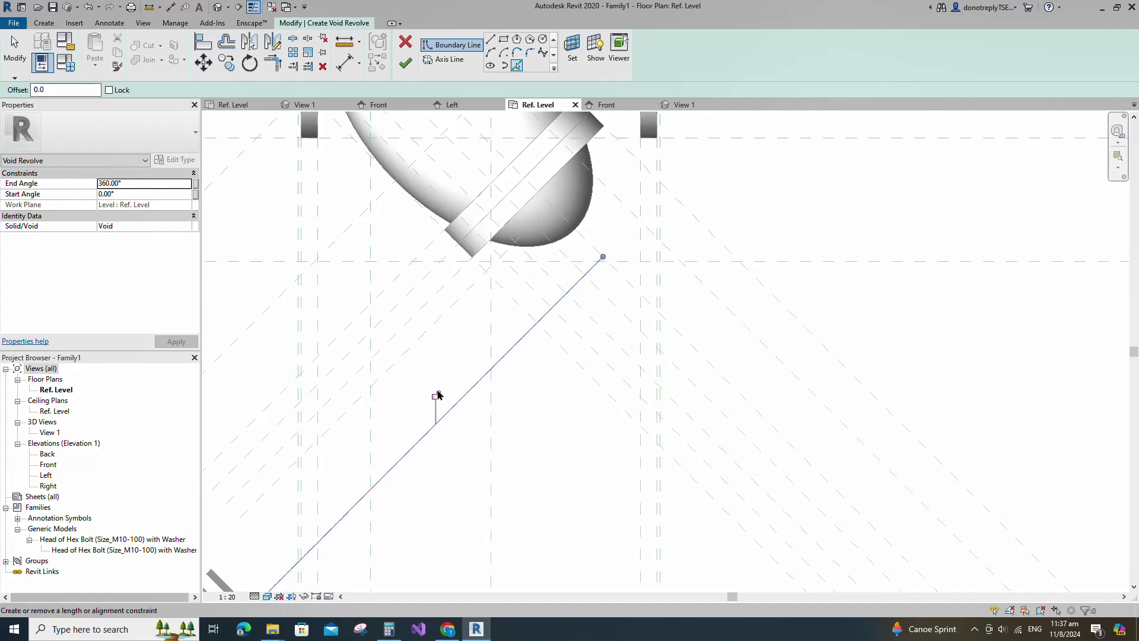
left_click(435, 394)
left_click(688, 342)
left_click(564, 350)
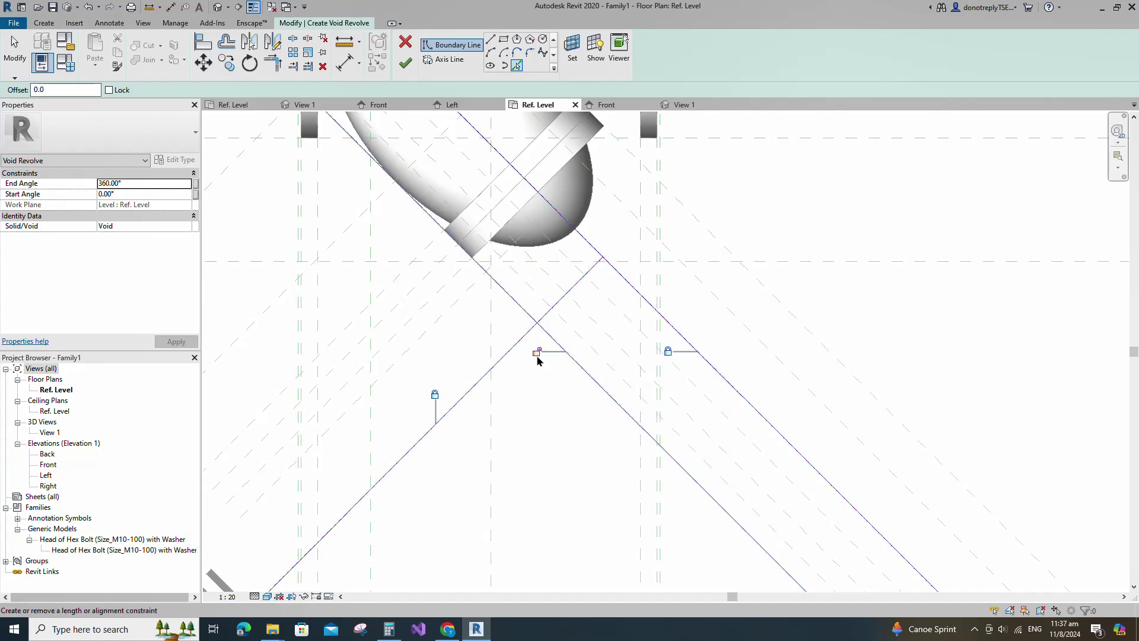
Draw a fourth boundary line parallel to and just inside the outer offset line, spanning the two perpendicular lines.
key("l")
key("i")
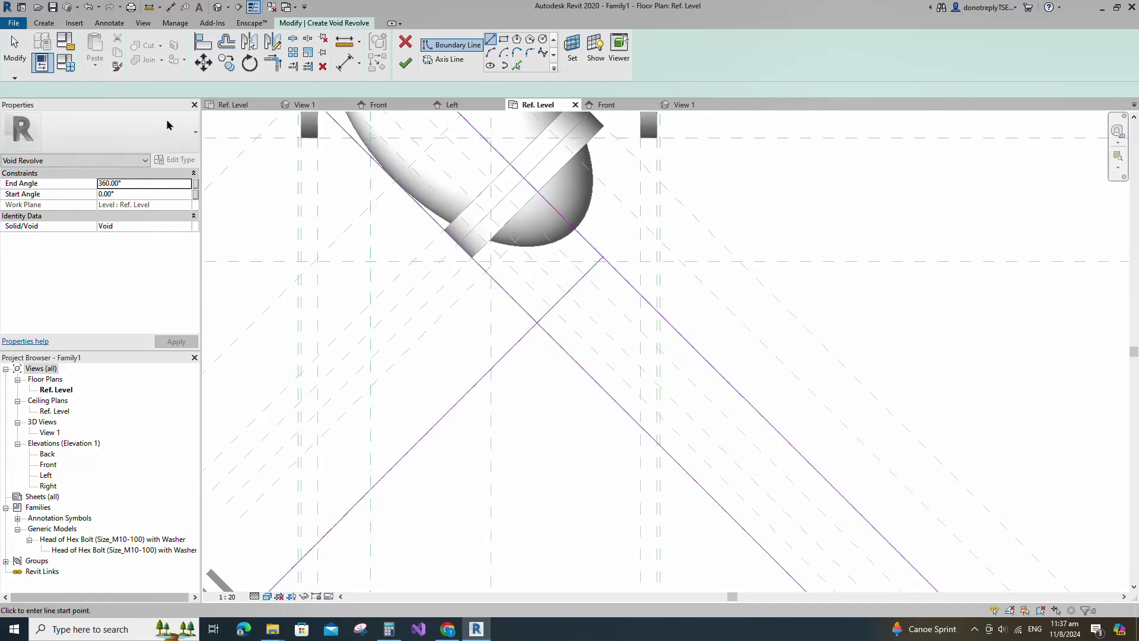
left_click(537, 323)
left_click(603, 257)
key("Escape")
key("Escape")
Trim the void revolve's boundary lines to corners so they form a closed thin rectangle.
left_click(272, 62)
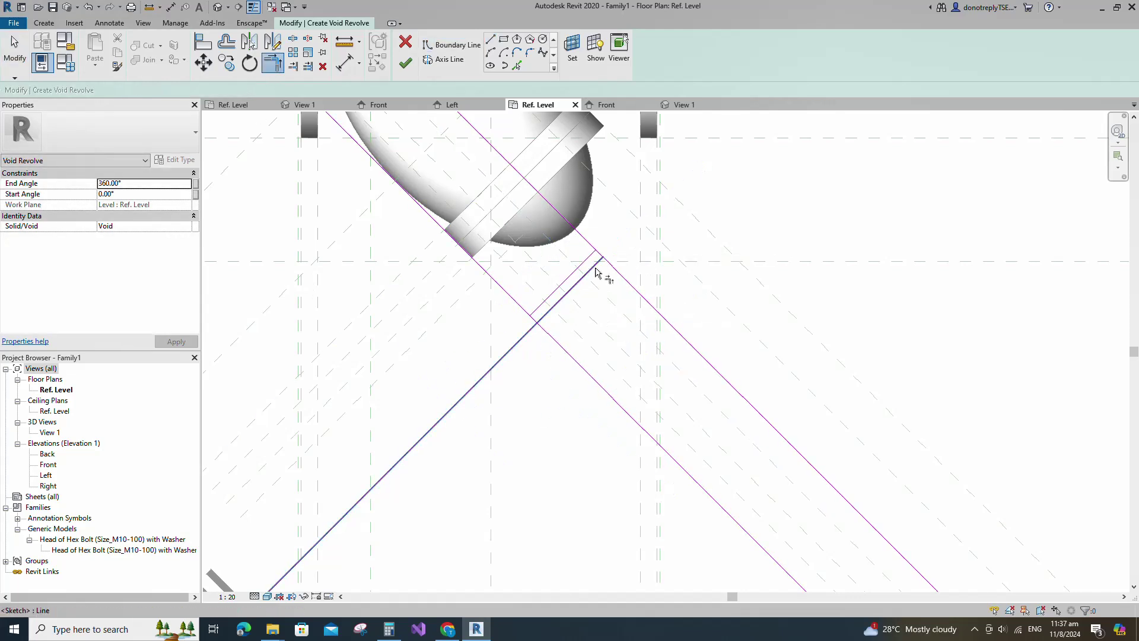
scroll(600, 261, "up", 2)
left_click(599, 248)
left_click(590, 248)
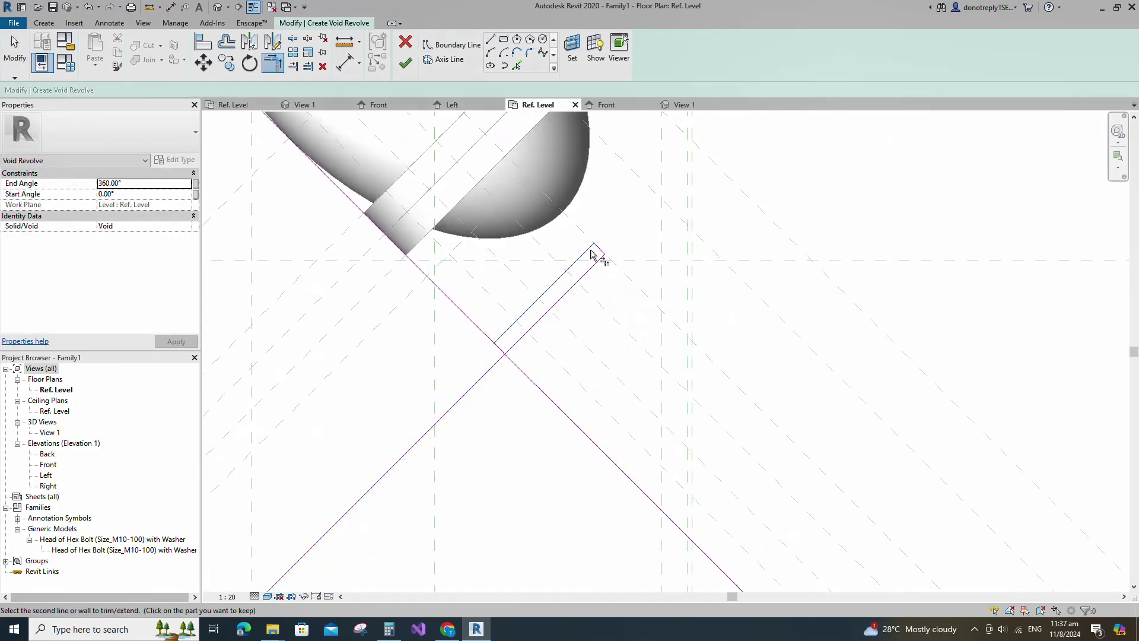
left_click(500, 348)
left_click(509, 351)
left_click(504, 354)
scroll(546, 358, "down", 1)
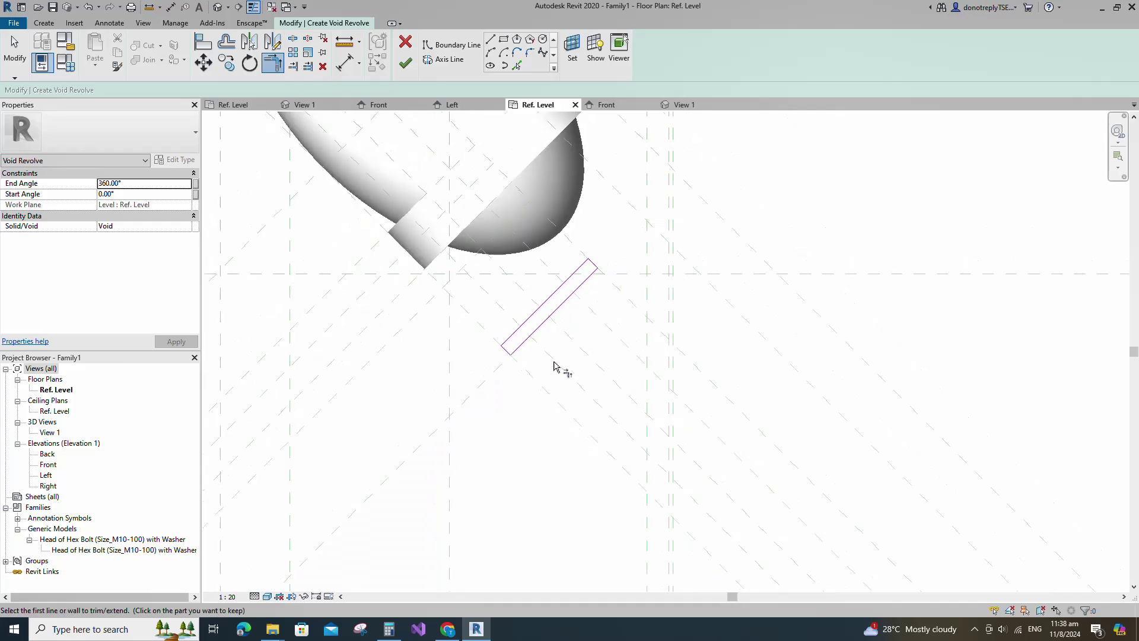
Set the void's revolve axis along the branch's diagonal centre plane and finish the void revolve.
key("Escape")
left_click(440, 59)
left_click(503, 40)
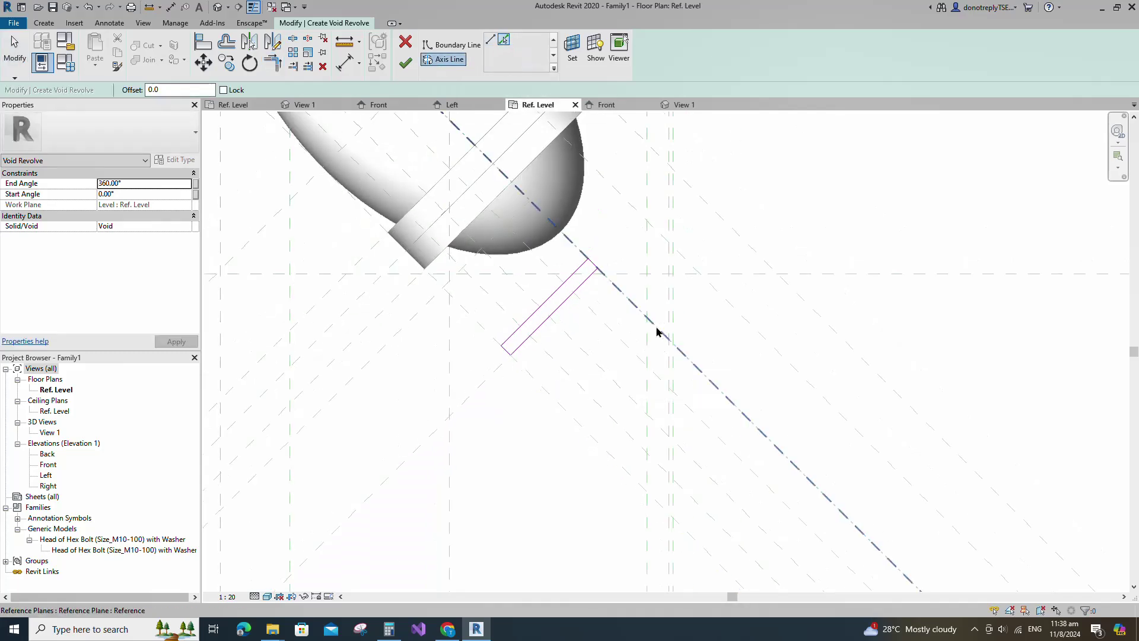
left_click(656, 328)
left_click(405, 63)
scroll(723, 318, "down", 3)
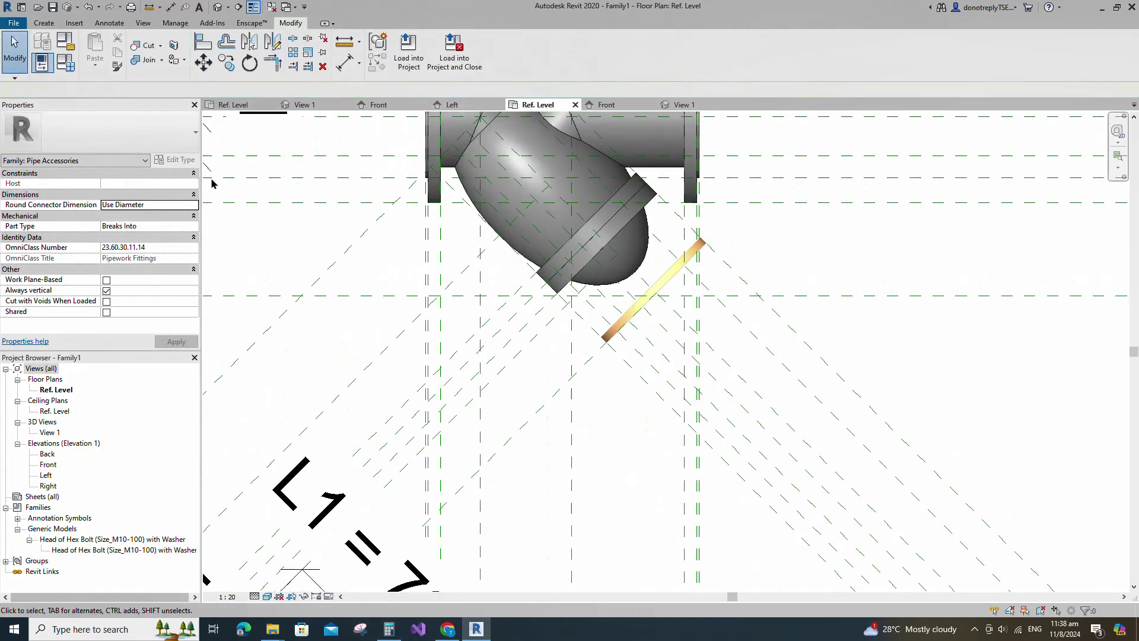
Cut the domed strainer body with the void revolve.
key("c")
key("g")
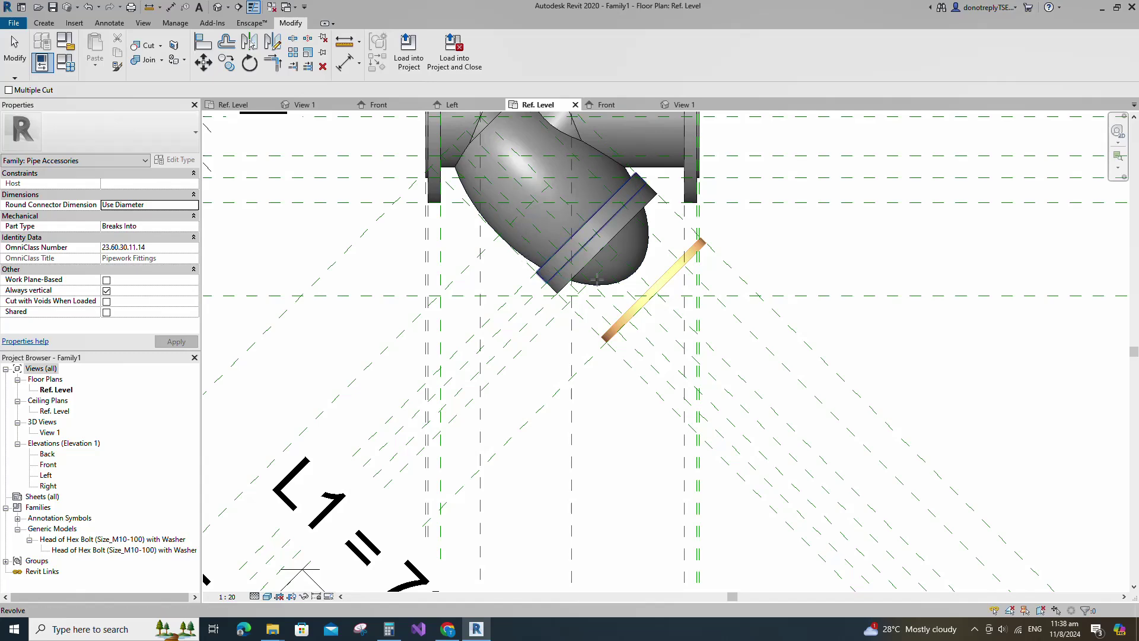
left_click(617, 294)
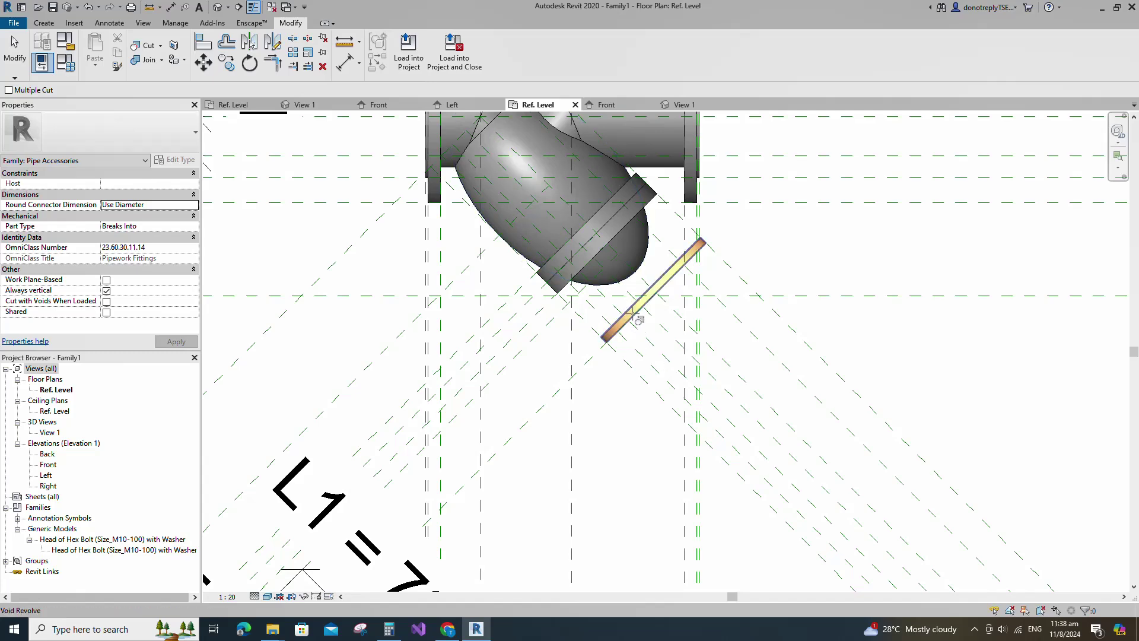
left_click(638, 321)
Edit the void revolve, aligning its inner boundary line to the plane at the branch flange's inner face, and finish the sketch.
left_click(623, 321)
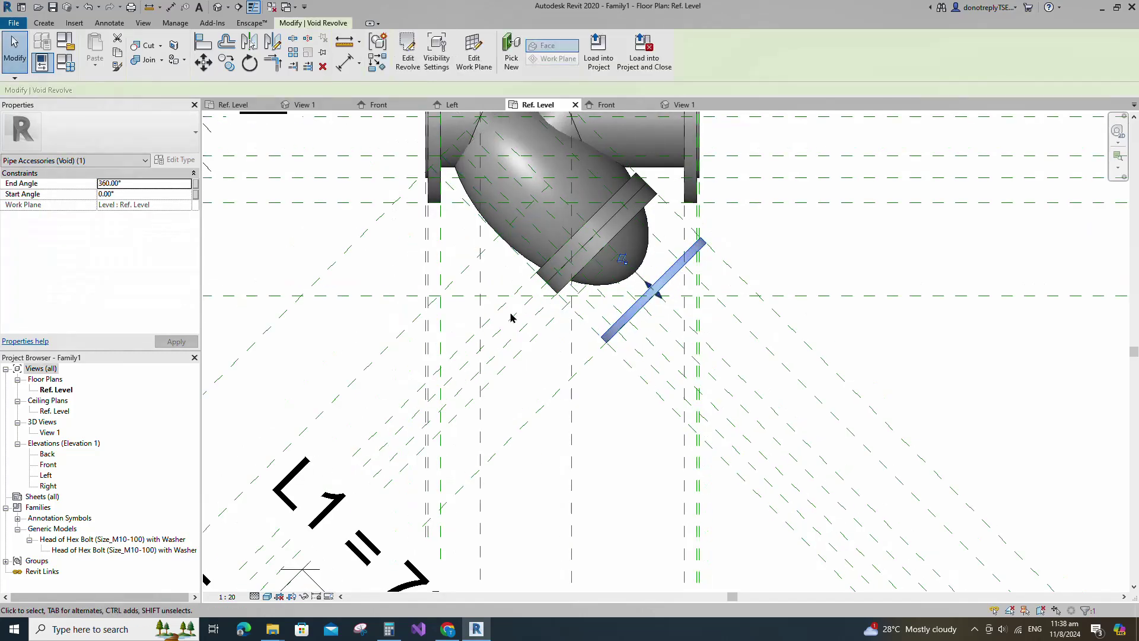
left_click(408, 50)
key("a")
key("l")
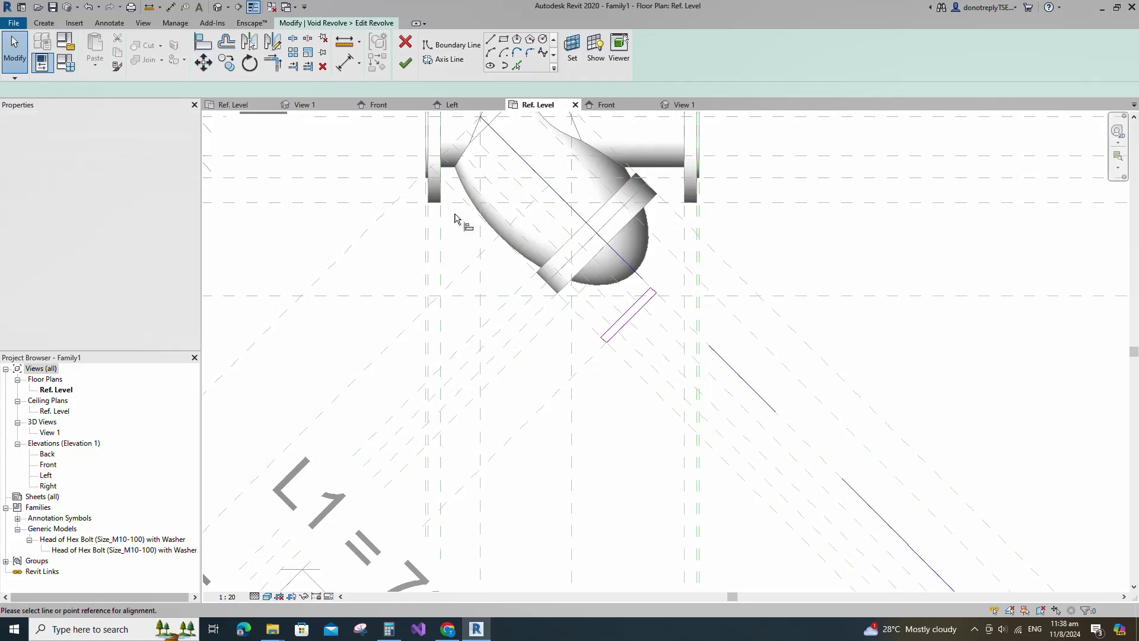
left_click(630, 317)
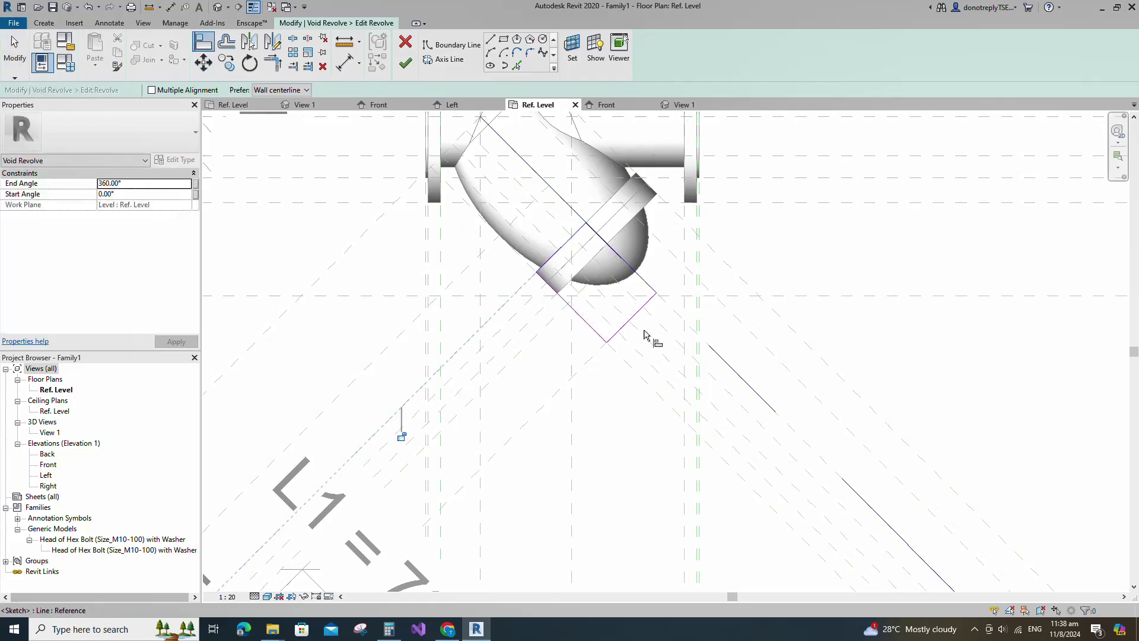
left_click(616, 333)
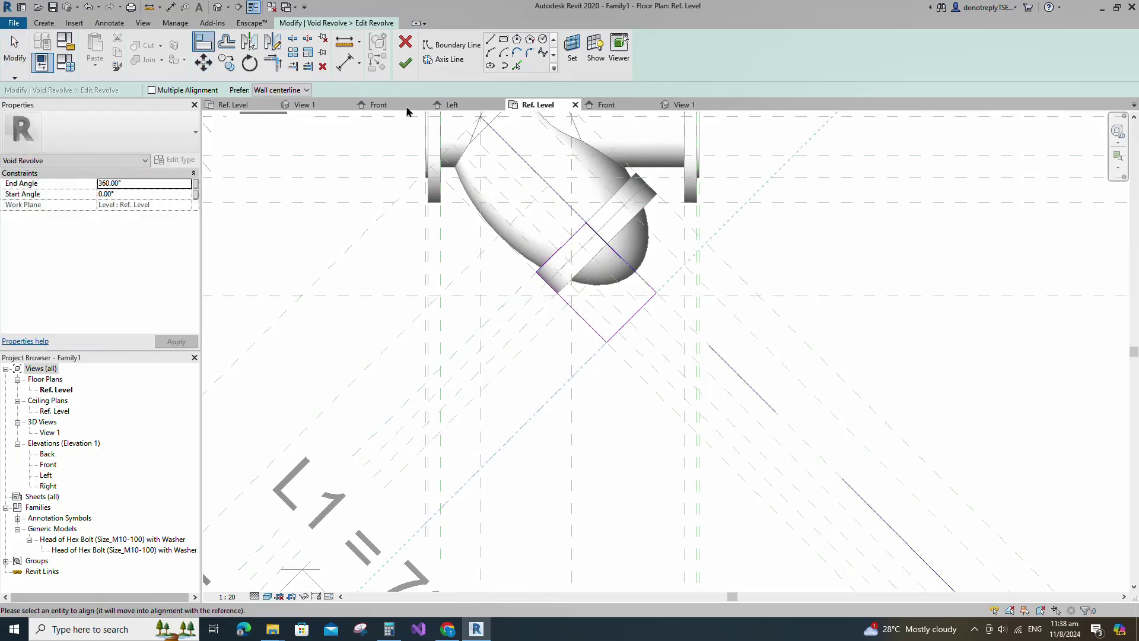
left_click(406, 62)
left_click(878, 315)
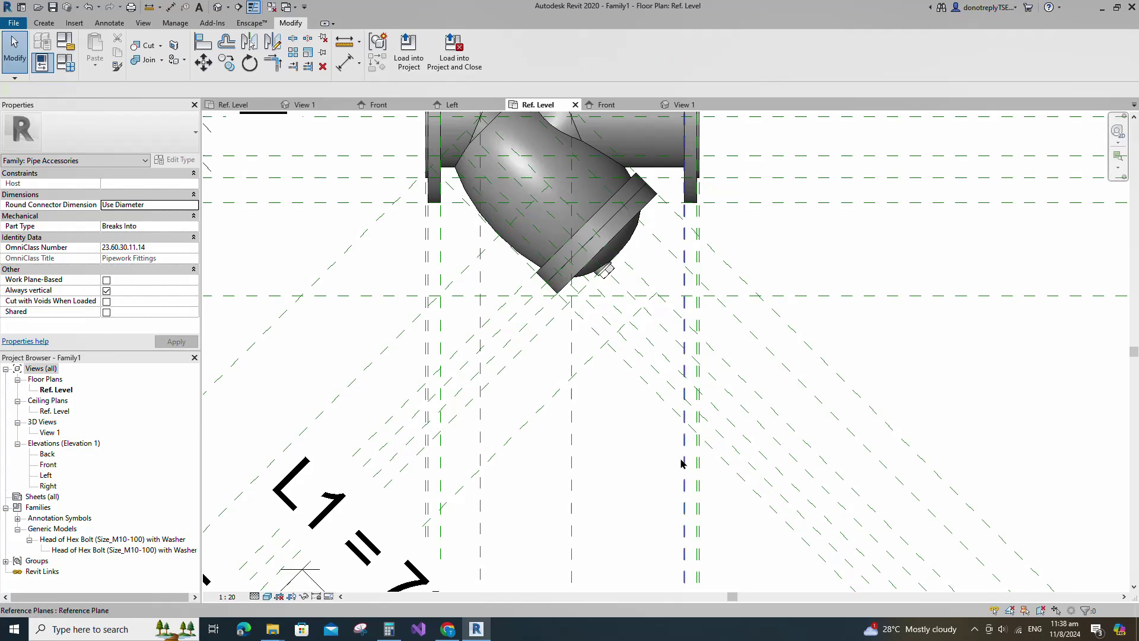
Import Flanged End Y-Strainer.csv as a lookup table for the family.
scroll(681, 463, "down", 6)
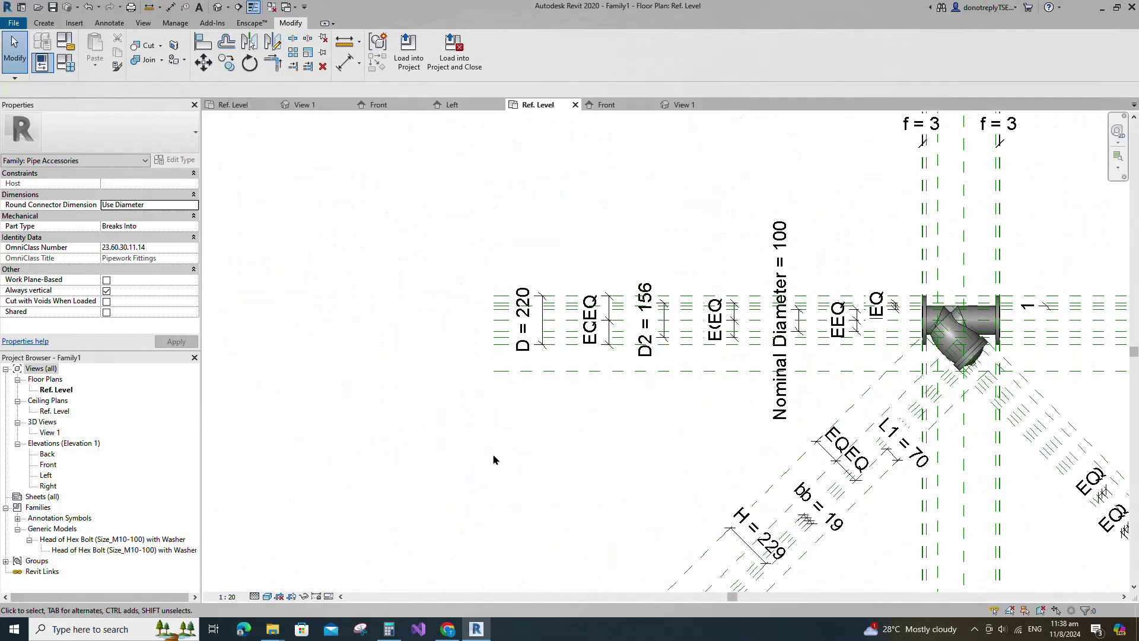
scroll(493, 460, "up", 1)
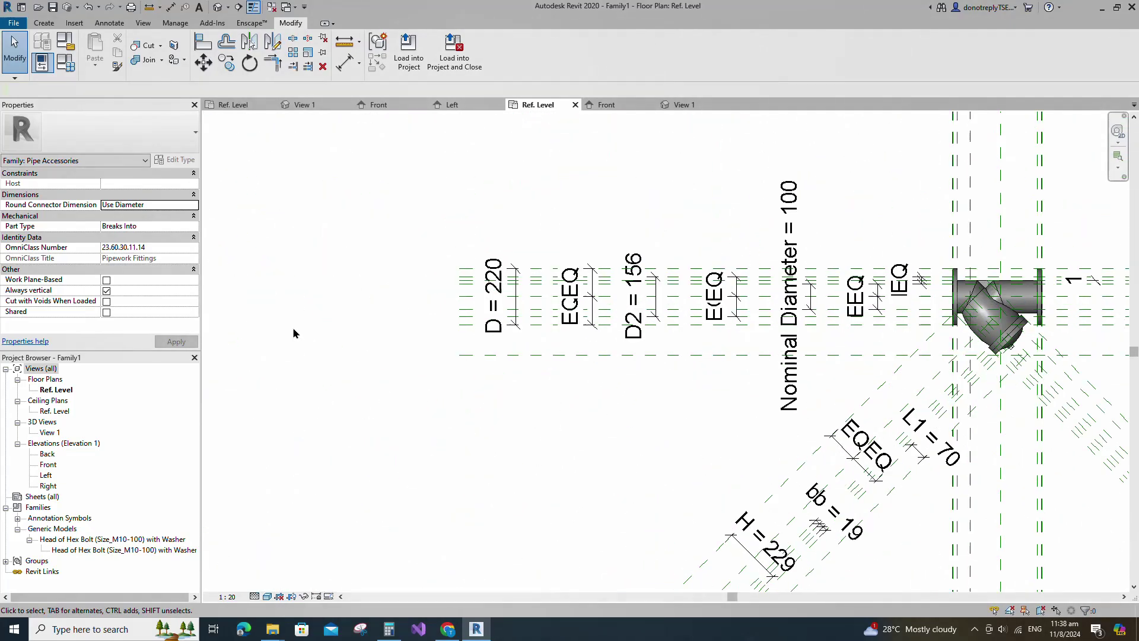
left_click(66, 61)
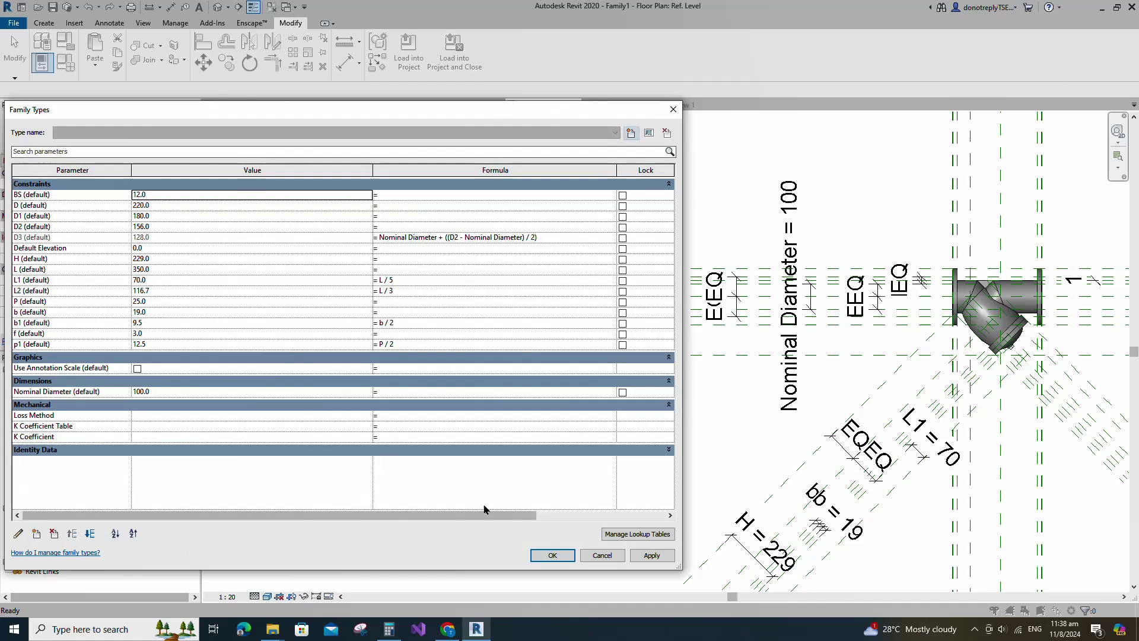
left_click(642, 536)
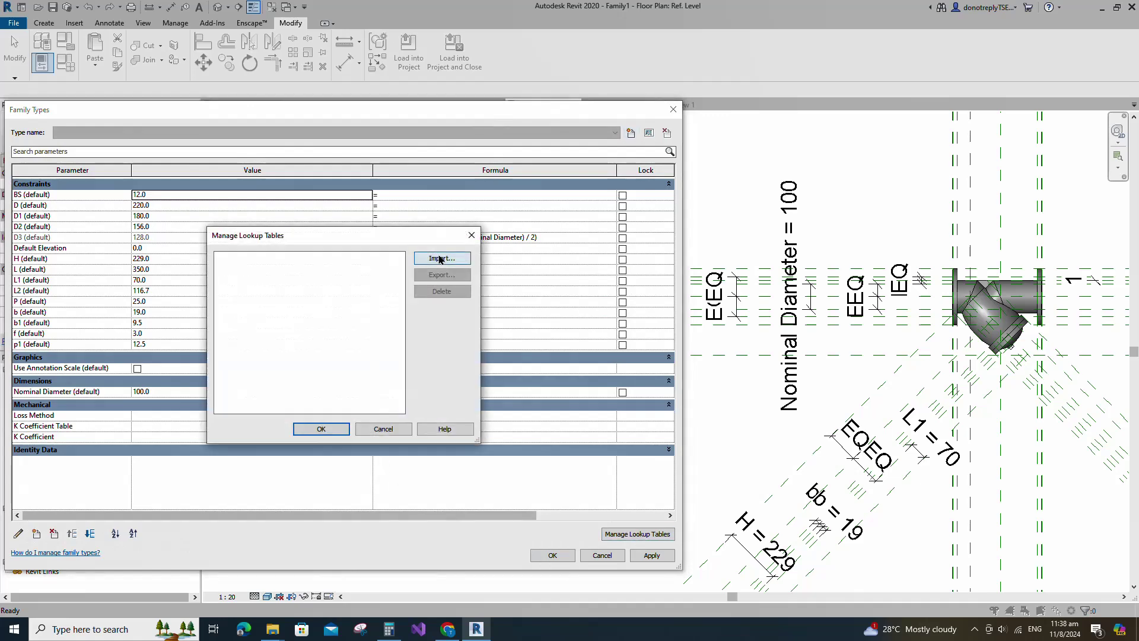
left_click(439, 260)
left_click(451, 77)
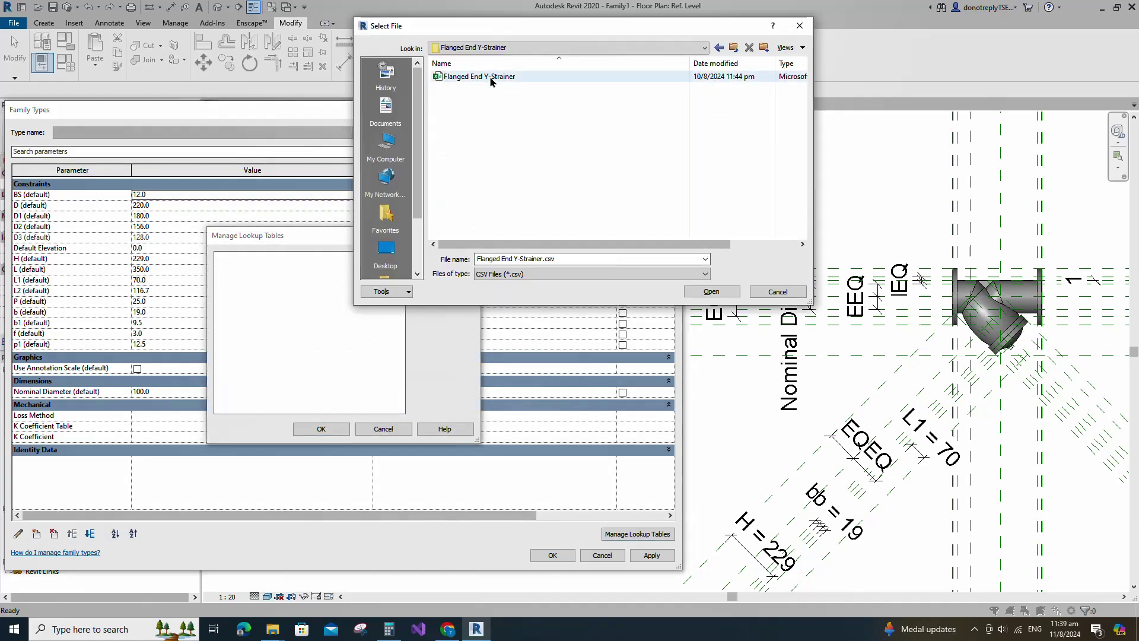
left_click(711, 292)
left_click(321, 428)
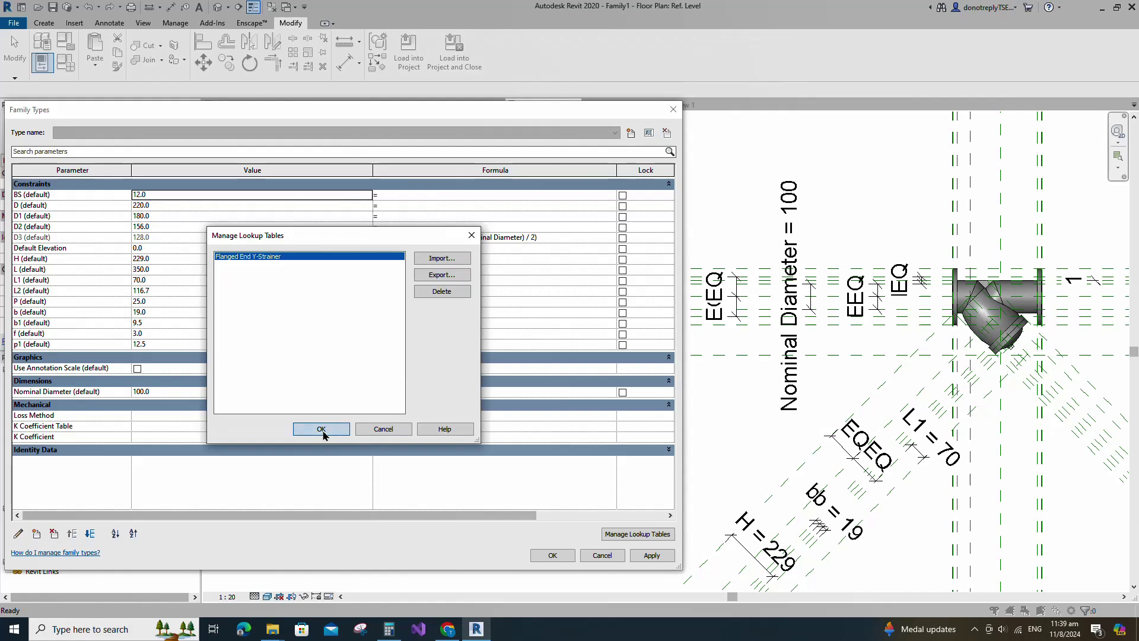
Add a text type parameter named Lookup Table Name, grouped under Other, and set its value to Flanged End Y-Strainer.
left_click(36, 533)
type("Lookup Table Name")
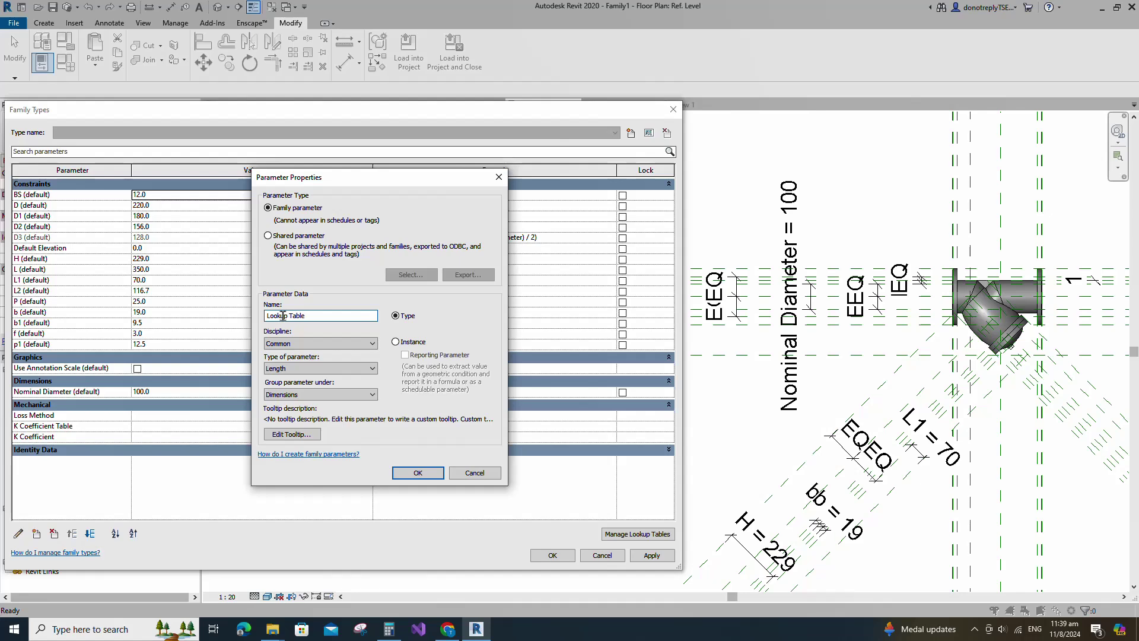
left_click(294, 369)
left_click(279, 376)
left_click(309, 394)
left_click(290, 505)
left_click(416, 473)
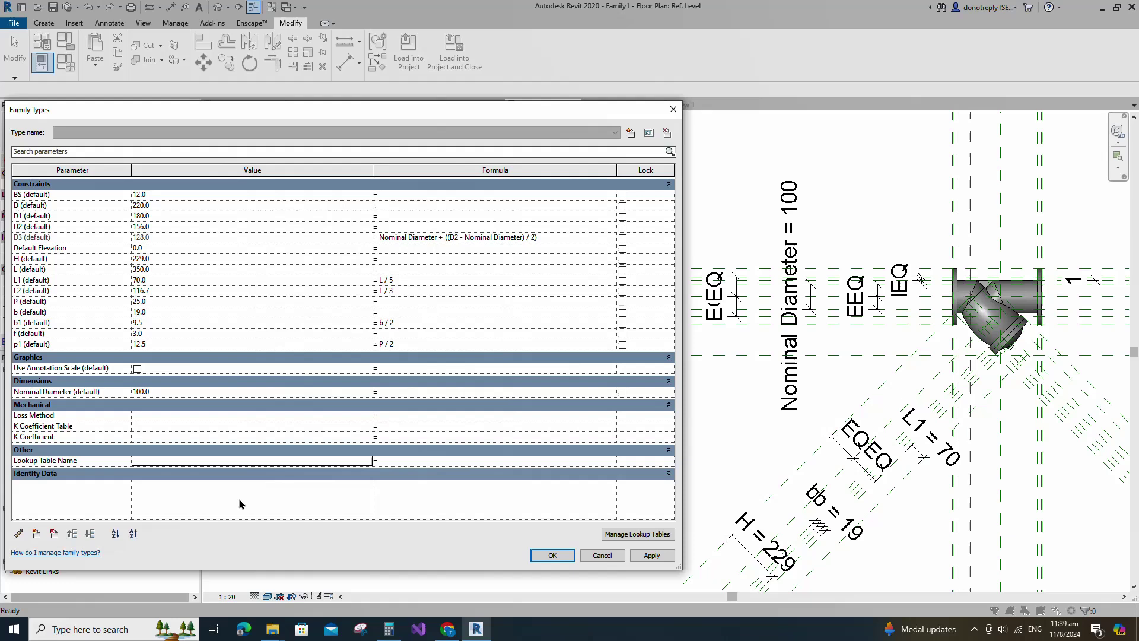
left_click(159, 466)
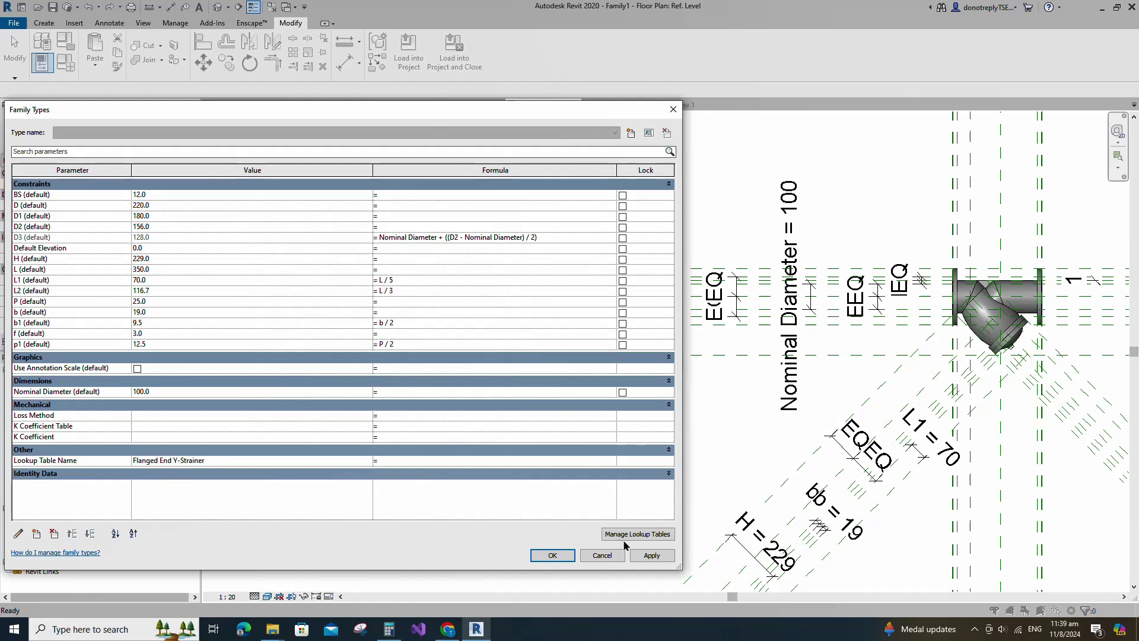
left_click(652, 556)
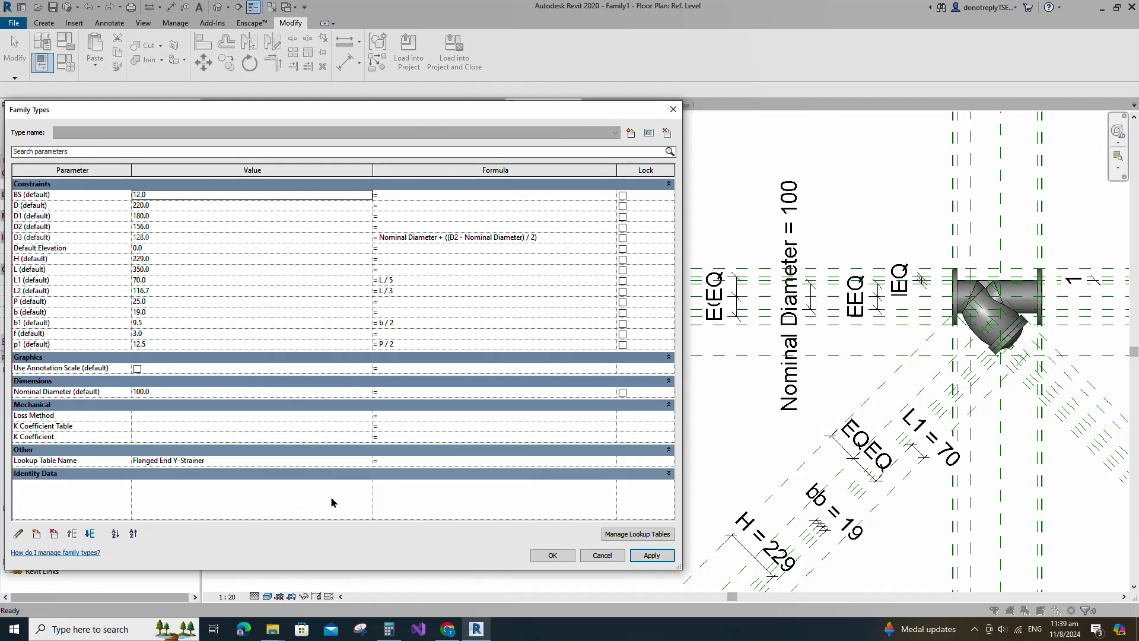
Set the BS formula to size_lookup(Lookup Table Name, "BS", 12 mm, Nominal Diameter) and apply it.
left_click(383, 196)
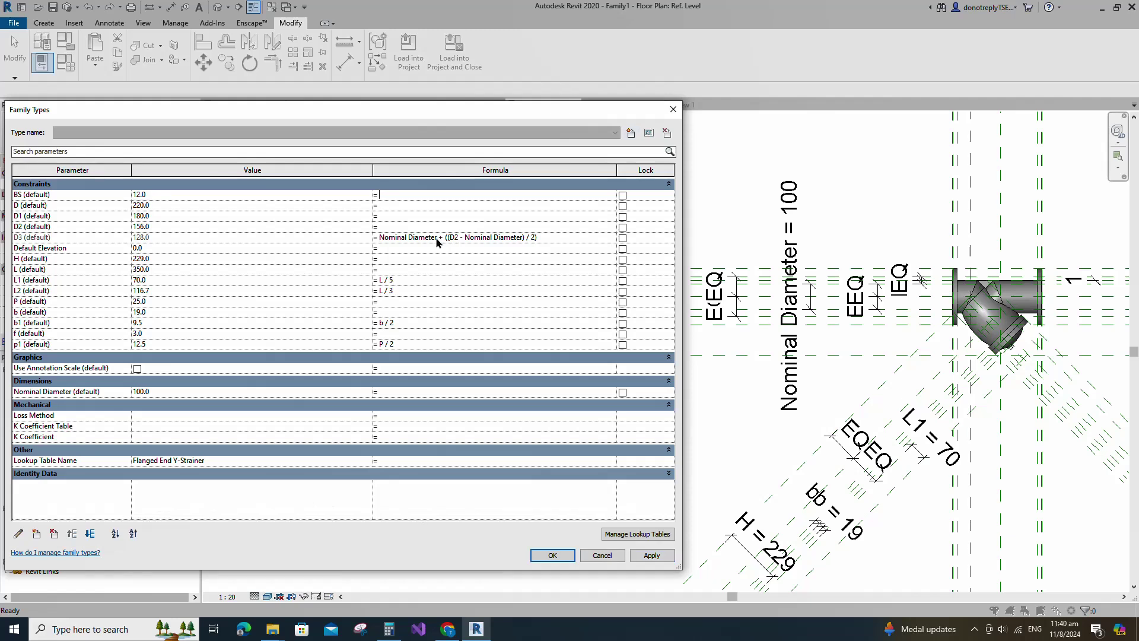
type("size_lookup(Lookup Table Name, \"BS\", 12 mm, Nominal Diameter)")
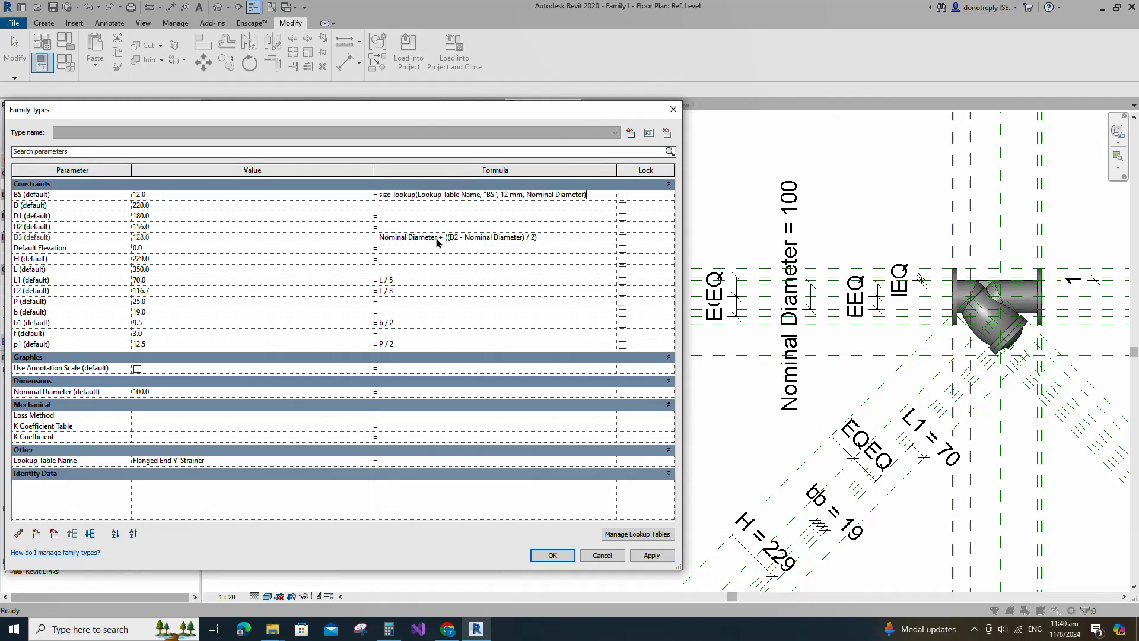
left_click(647, 558)
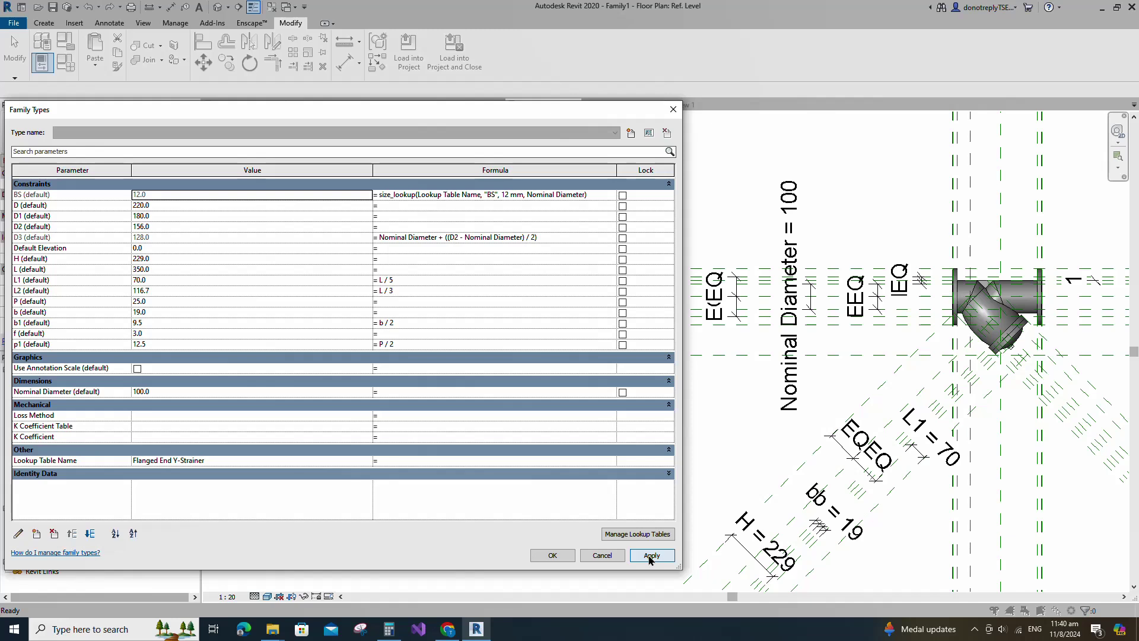
Set the D formula to size_lookup(Lookup Table Name, "D", 220 mm, Nominal Diameter) and apply it.
left_click(389, 207)
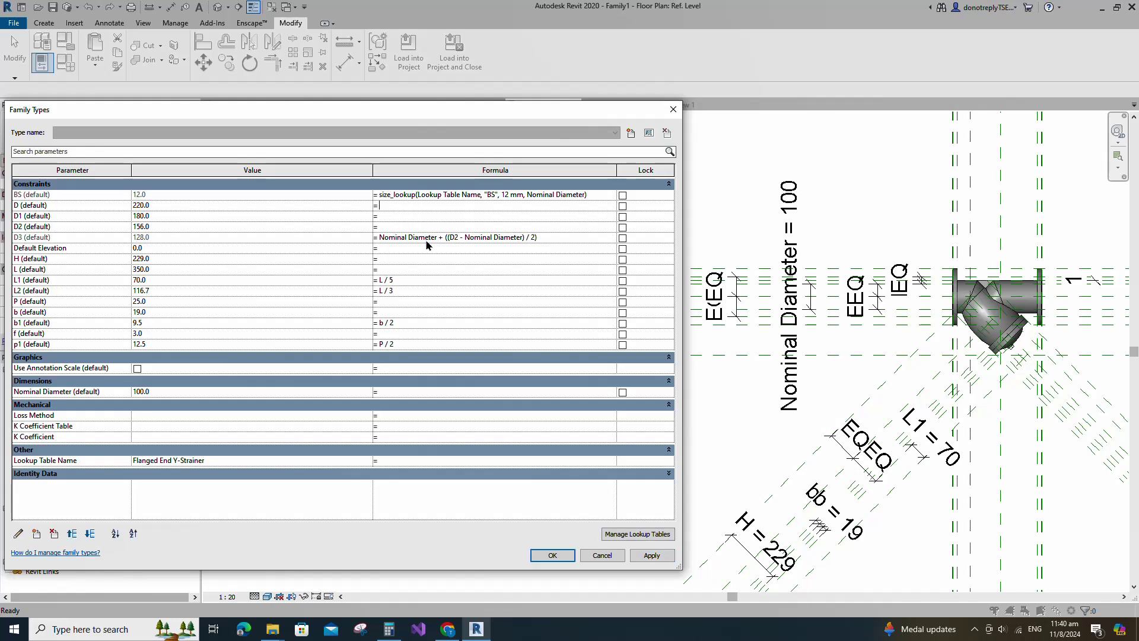
type("size_lookup(Lookup Table Name, \"BS\", 12 mm, Nominal Diameter)")
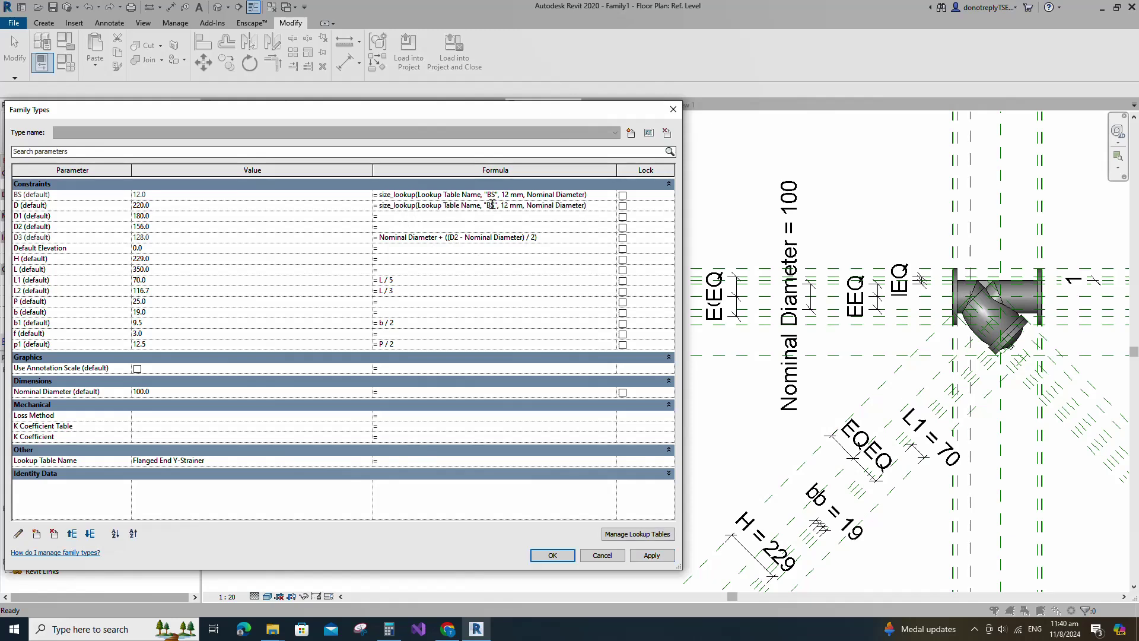
key("BackSpace")
type("D")
left_click(645, 555)
Set the D1 formula to size_lookup(Lookup Table Name, "D1", 180 mm, Nominal Diameter) and apply it.
left_click(389, 216)
type("size_lookup(Lookup Table Name, \"BS\", 12 mm, Nominal Diameter)")
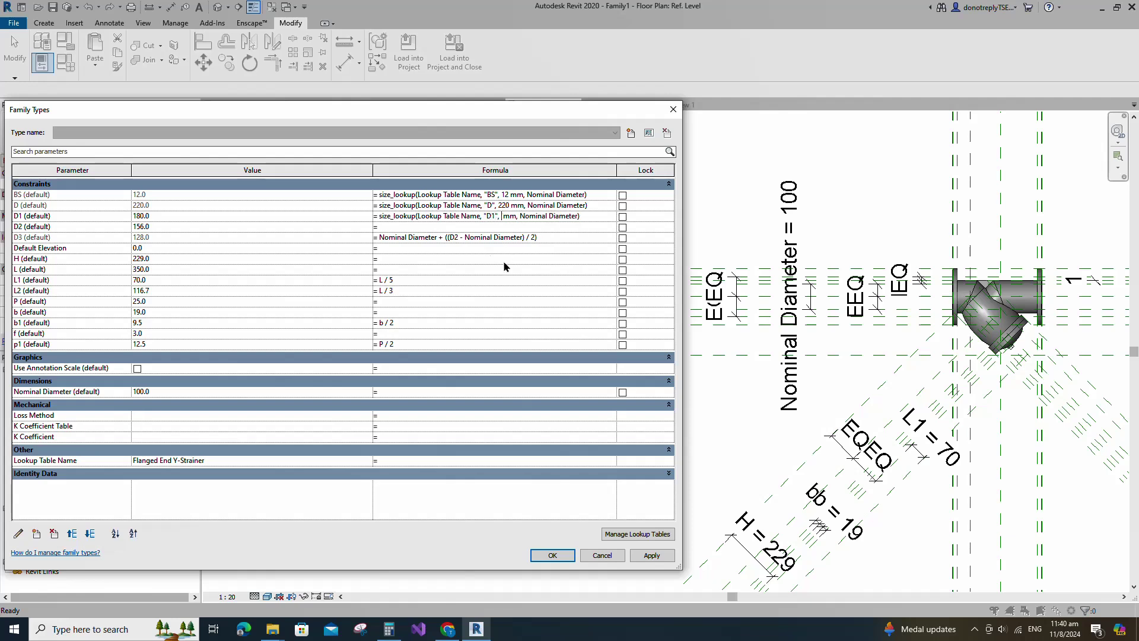
left_click(651, 559)
Set the D2 formula to size_lookup(Lookup Table Name, "D2", 156 mm, Nominal Diameter) and apply it.
left_click(382, 228)
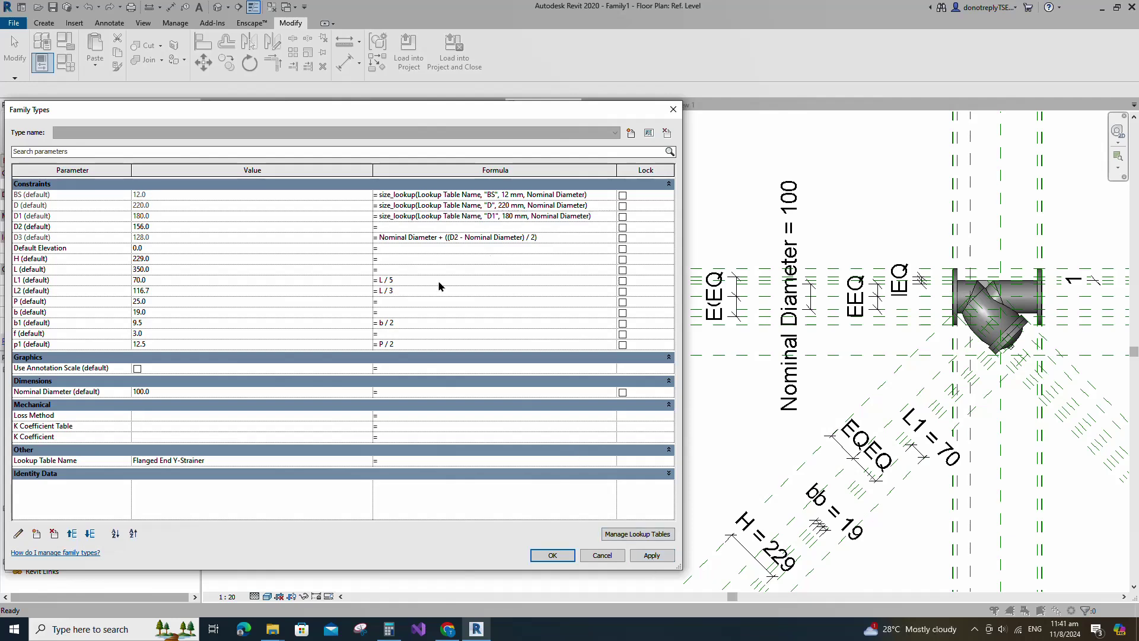
type("size_lookup(Lookup Table Name, \"BS\", 12 mm, Nominal Diameter)")
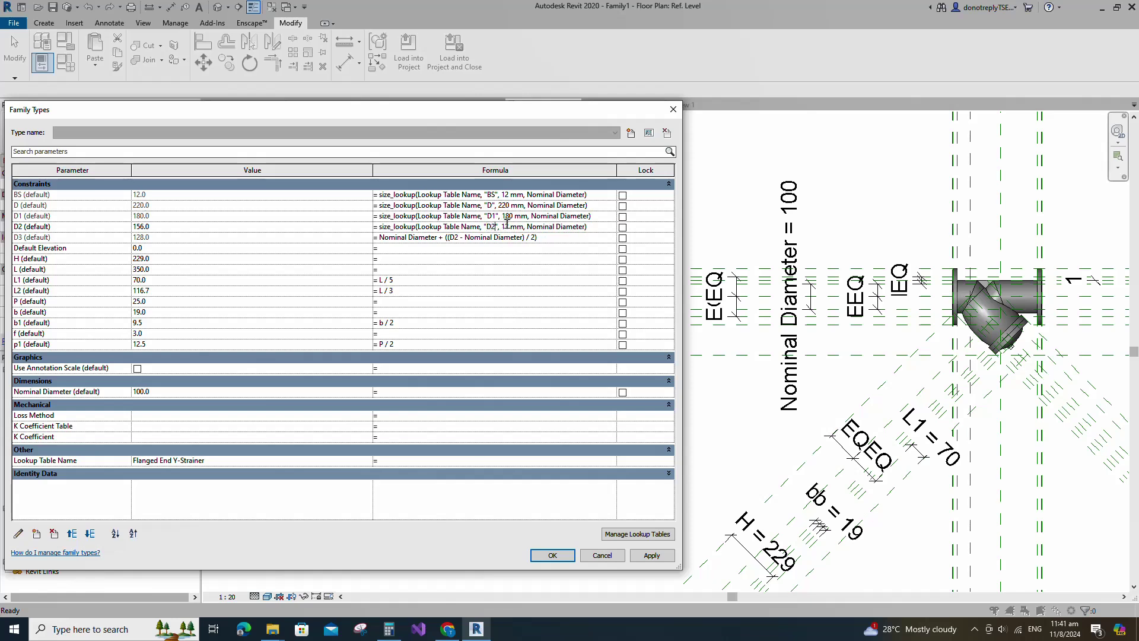
type("6")
left_click(651, 556)
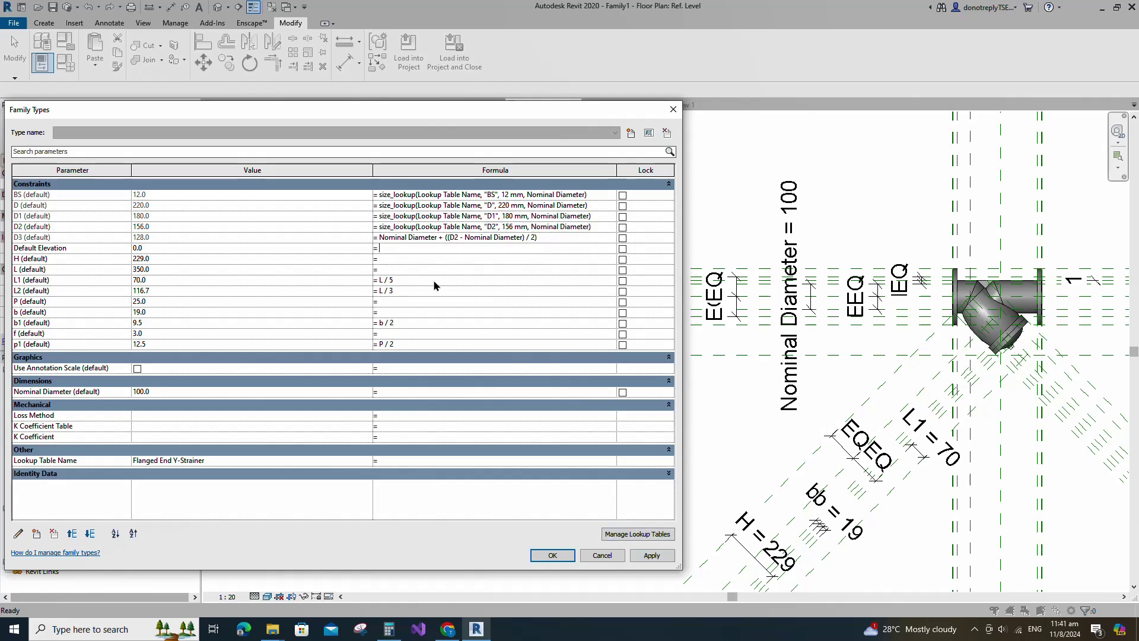
Move the Default Elevation parameter up to the first position in the Constraints group, above BS.
left_click(78, 249)
left_click(72, 533)
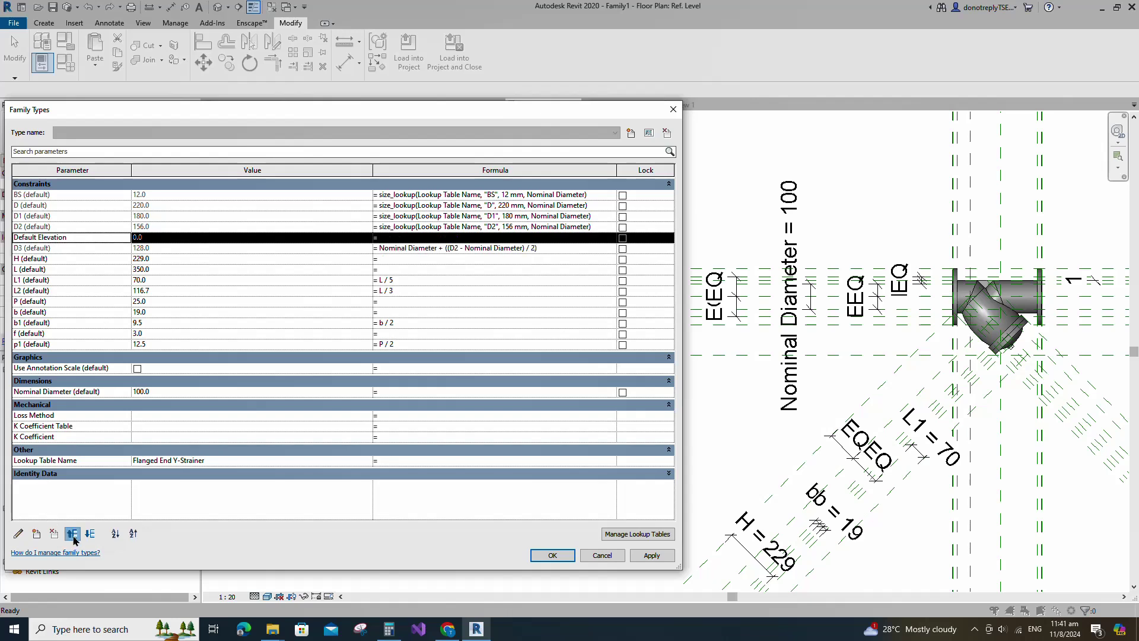
left_click(71, 534)
left_click(72, 533)
left_click(72, 533)
left_click(72, 533)
Set the H formula to size_lookup(Lookup Table Name, "H", 229 mm, Nominal Diameter) and apply it.
left_click(416, 259)
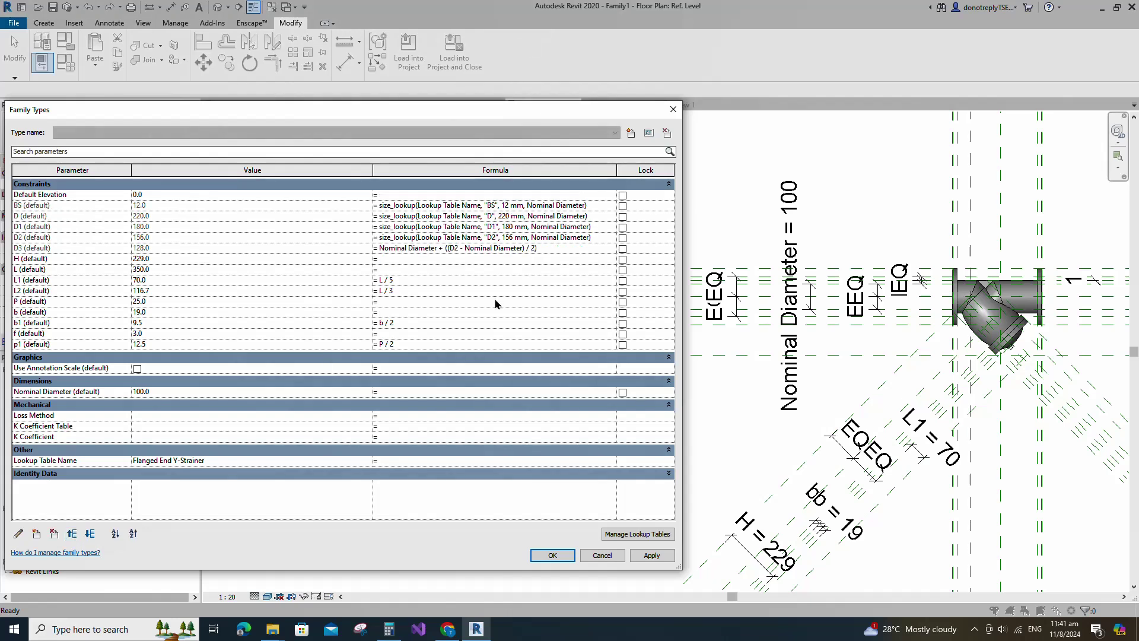
type("size_lookup(Lookup Table Name, \"BS\", 12 mm, Nominal Diameter)")
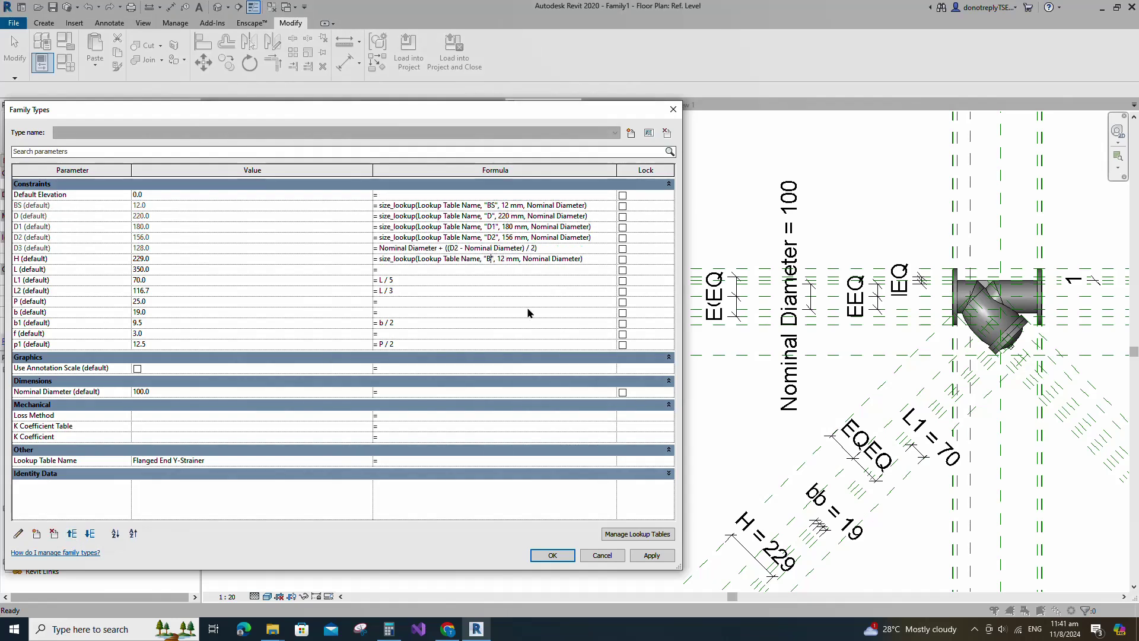
key("BackSpace")
type("H")
left_click(653, 558)
Set the L formula to size_lookup(Lookup Table Name, "L", 350 mm, Nominal Diameter) and apply it.
left_click(381, 271)
type("size_lookup(Lookup Table Name, \"BS\", 12 mm, Nominal Diameter)")
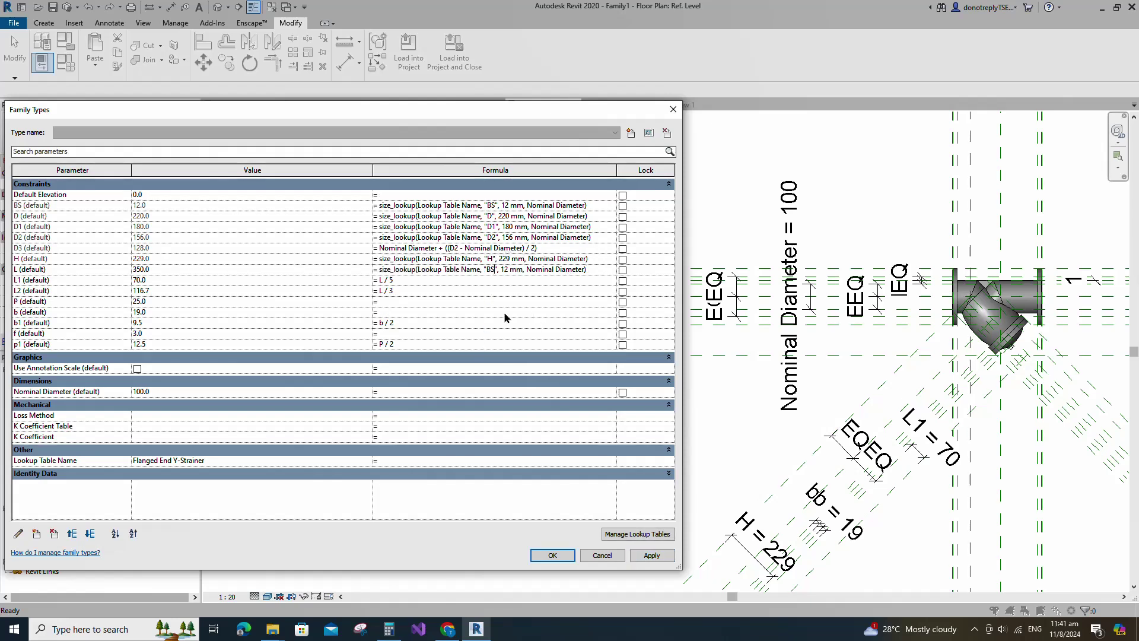
key("BackSpace")
key("BackSpace")
type("L")
left_click(652, 556)
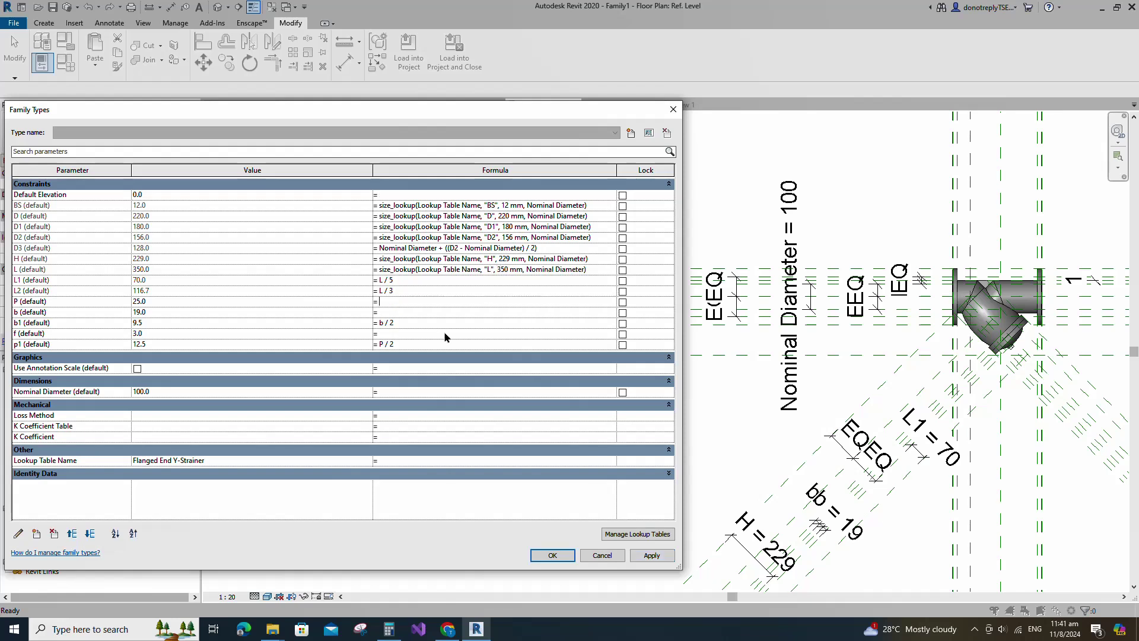
Set the P formula to size_lookup(Lookup Table Name, "P", 25 mm, Nominal Diameter) and apply it.
type("size_lookup(Lookup Table Name, \"BS\", 12 mm, Nominal Diameter)")
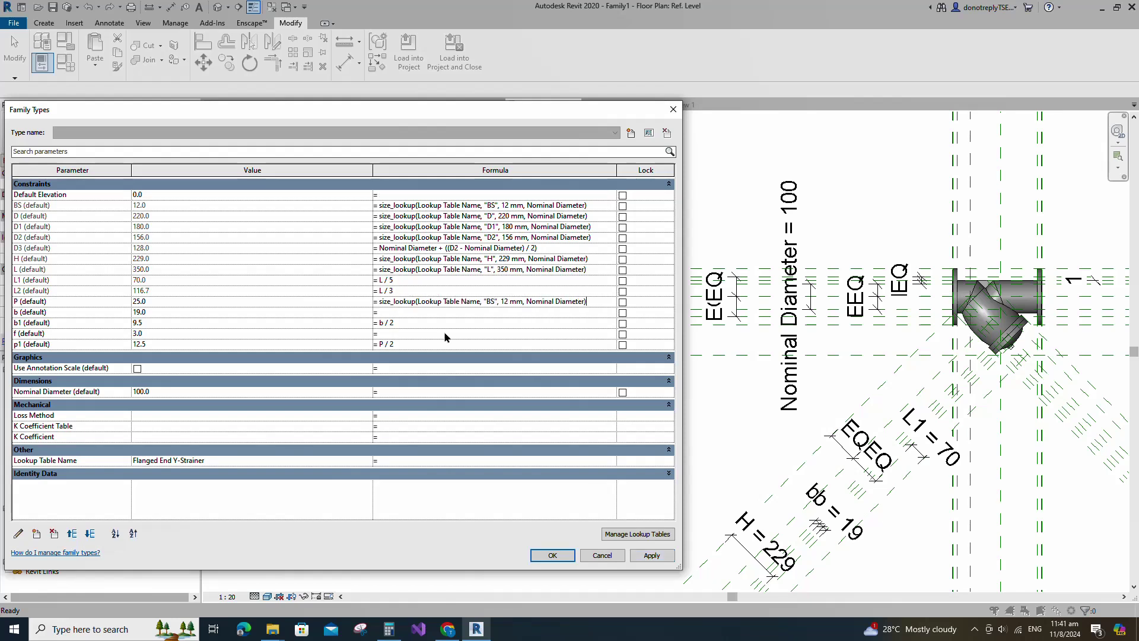
key("BackSpace")
key("Delete")
left_click(652, 555)
Give b and f size_lookup formulas using Lookup Table Name and Nominal Diameter, with columns "b" and "f" and defaults 19 mm and 3 mm.
left_click(392, 313)
type("size_lookup(Lookup Table Name, \"BS\", 12 mm, Nominal Diameter)")
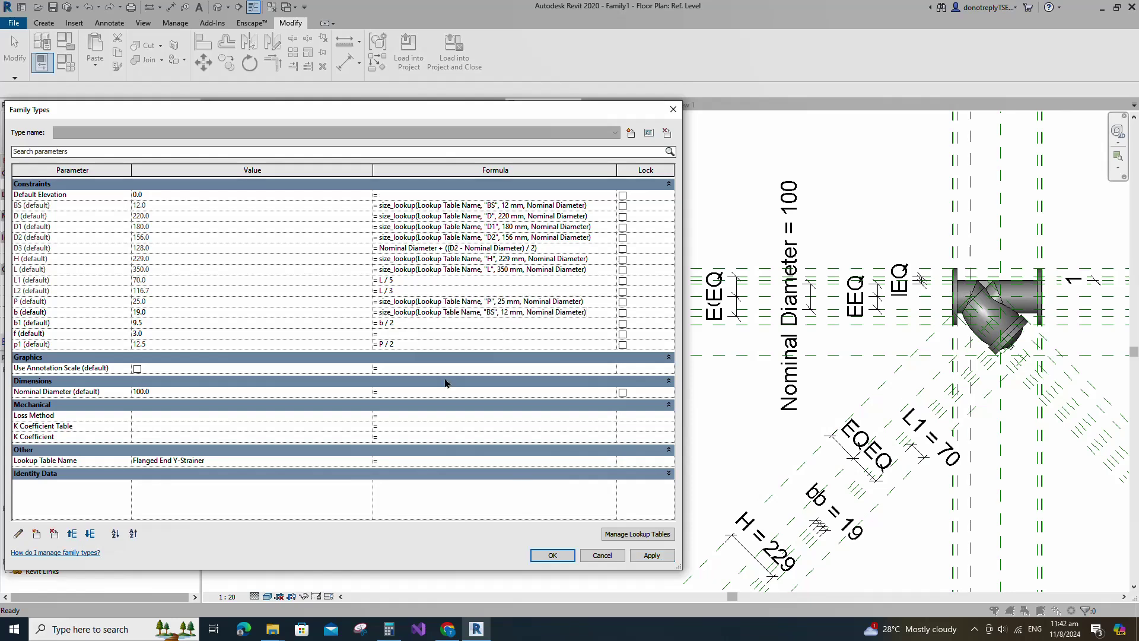
left_click(493, 313)
key("BackSpace")
key("Delete")
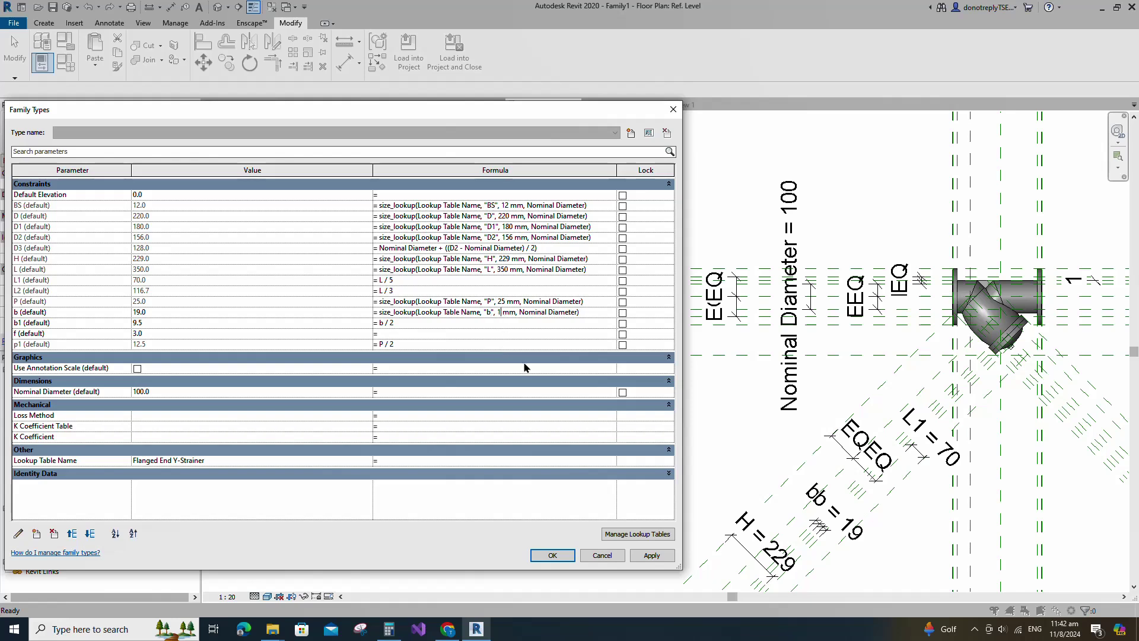
left_click(385, 334)
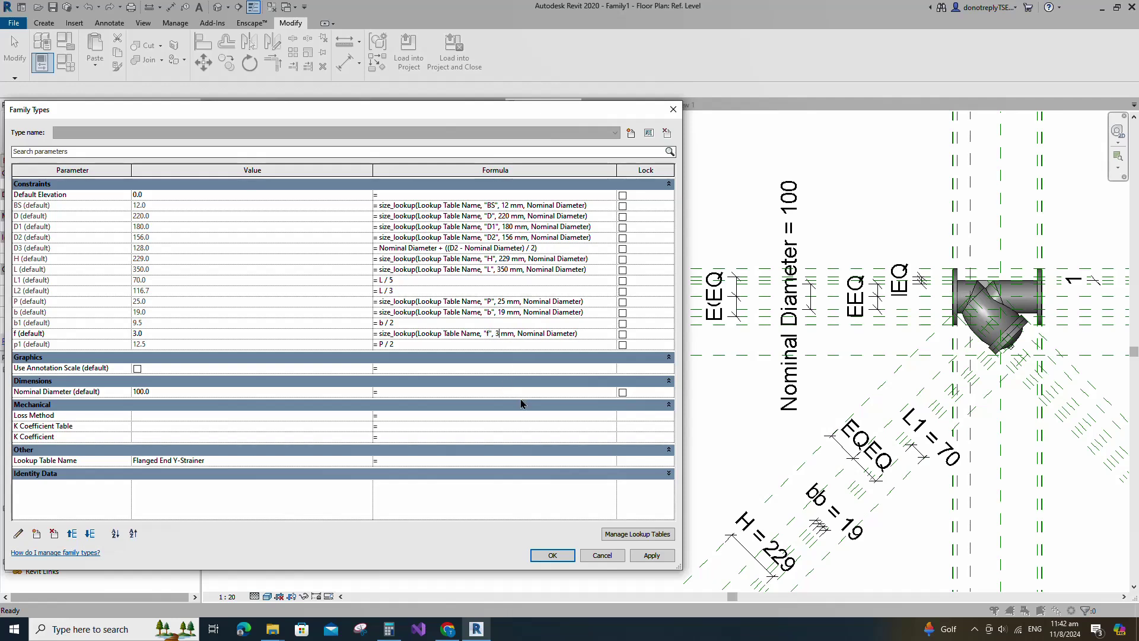
left_click(632, 555)
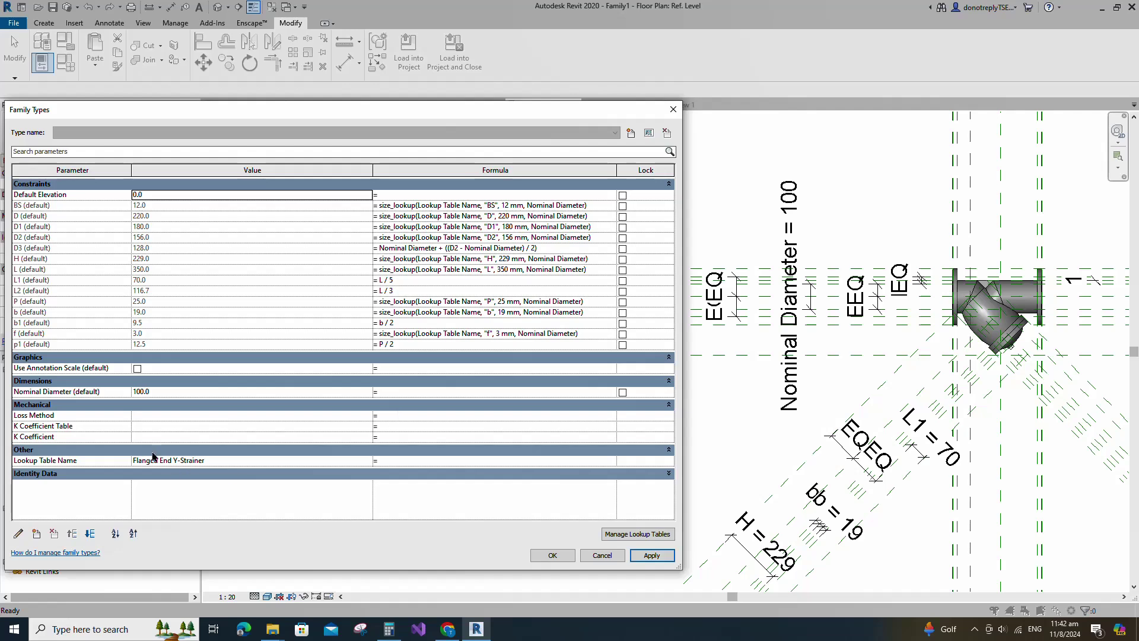
Flex the family by applying Nominal Diameter values of 80, 150, 200, 250 and finally 300, and accept the family types.
left_click_drag(677, 436, 517, 436)
left_click(64, 393)
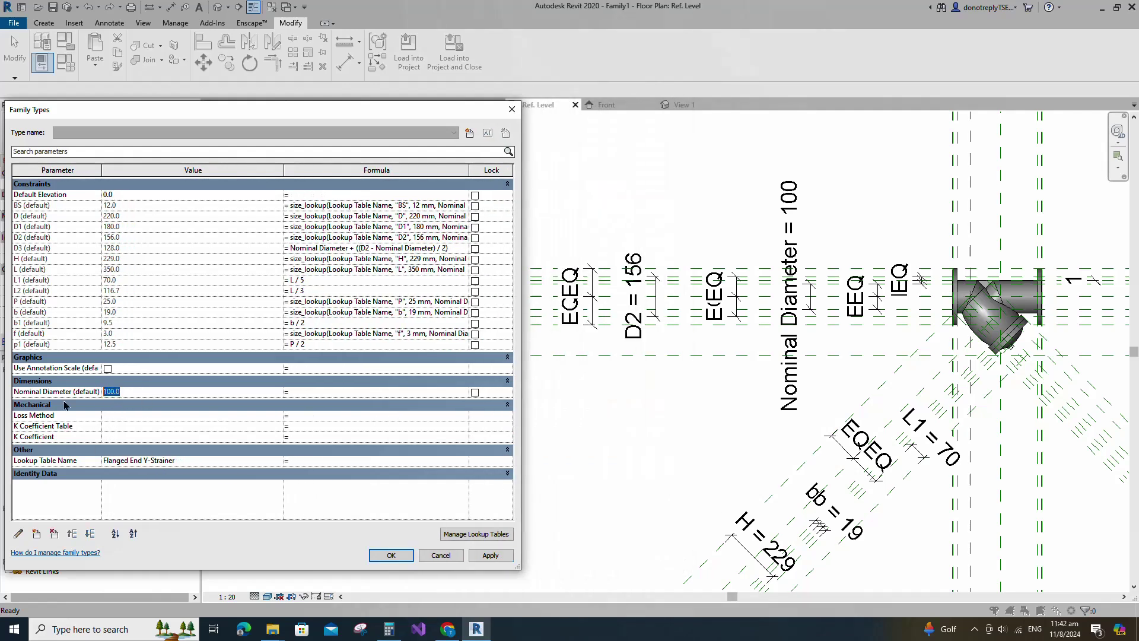
left_click(485, 557)
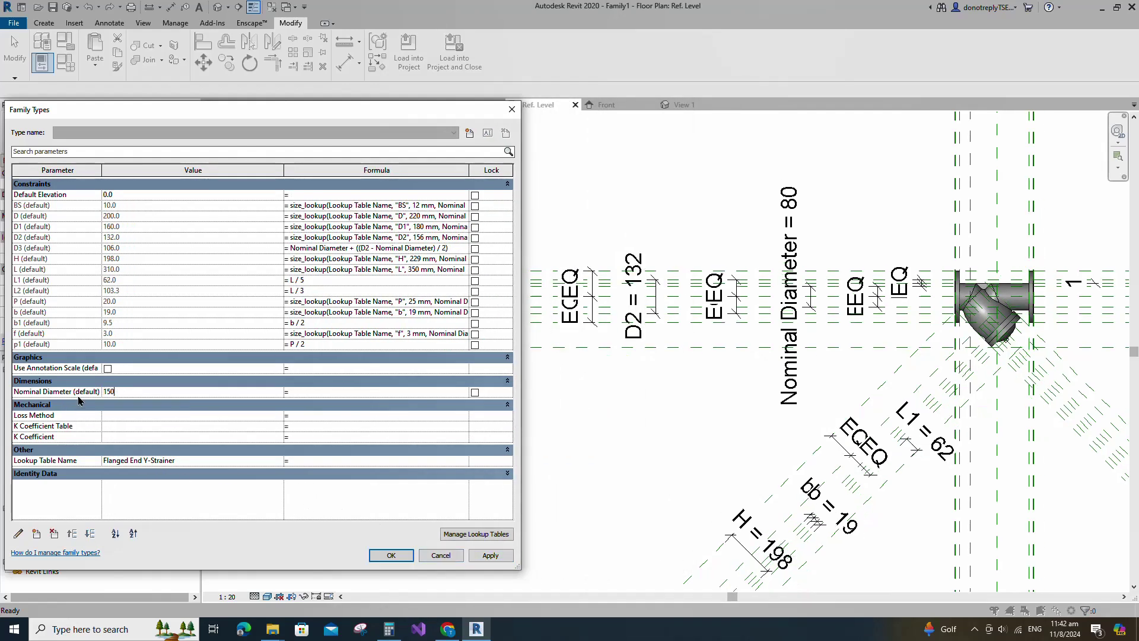
type("0")
left_click(488, 554)
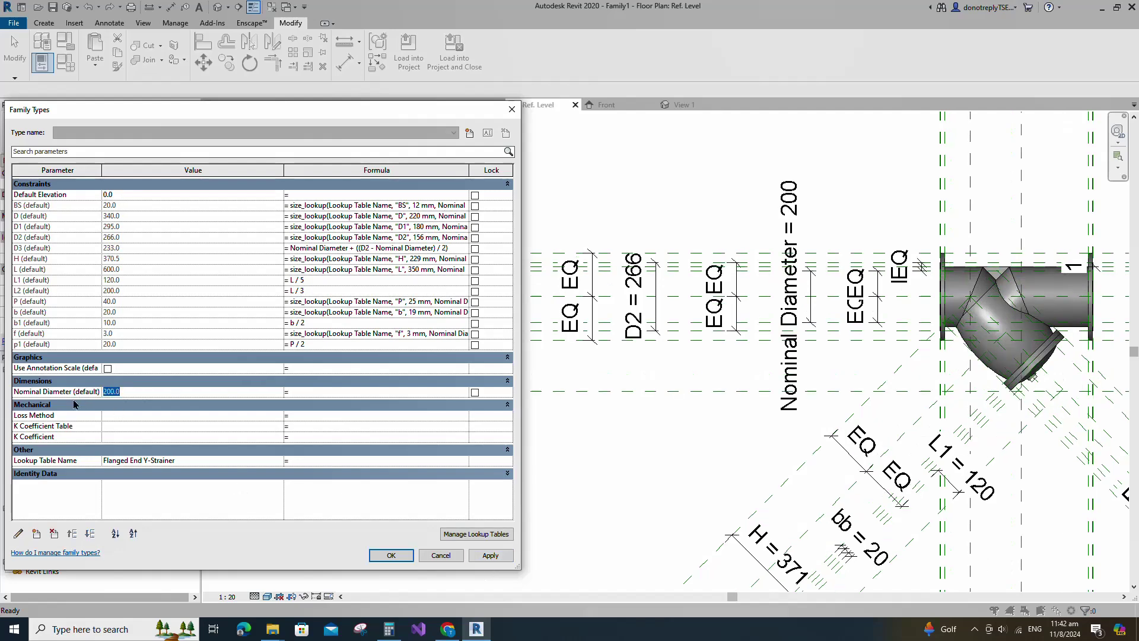
left_click(490, 556)
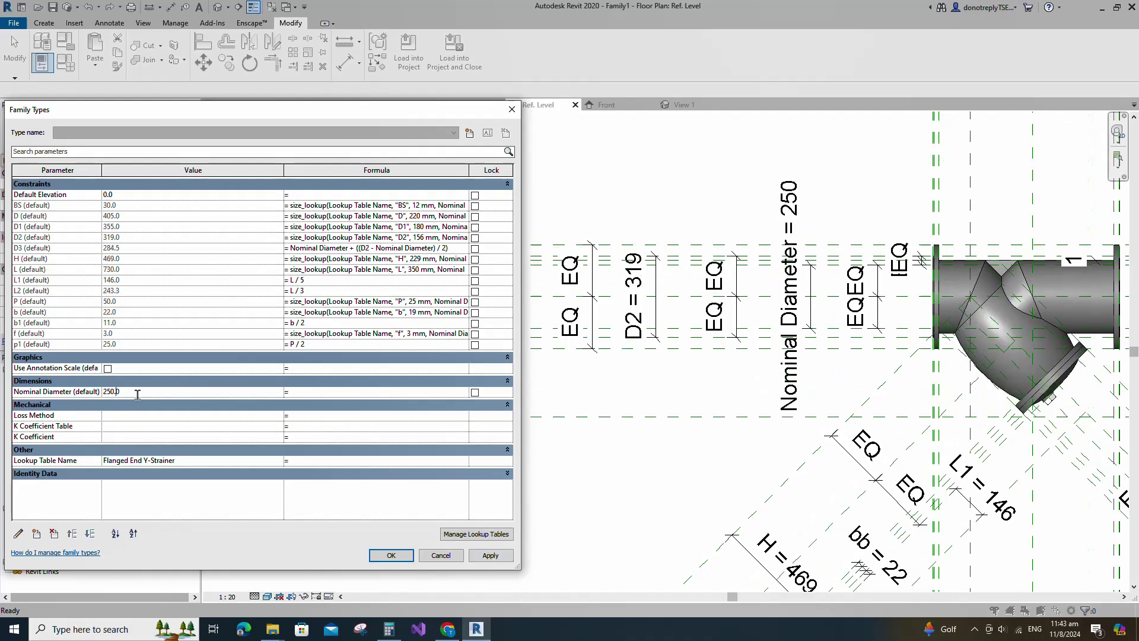
left_click(491, 555)
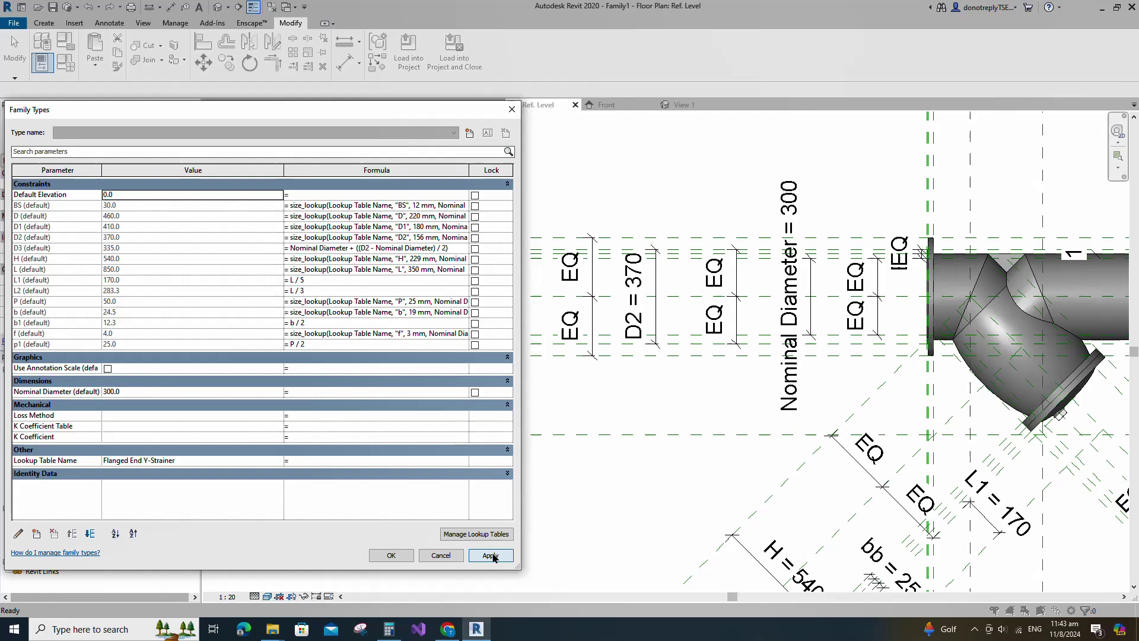
left_click(392, 556)
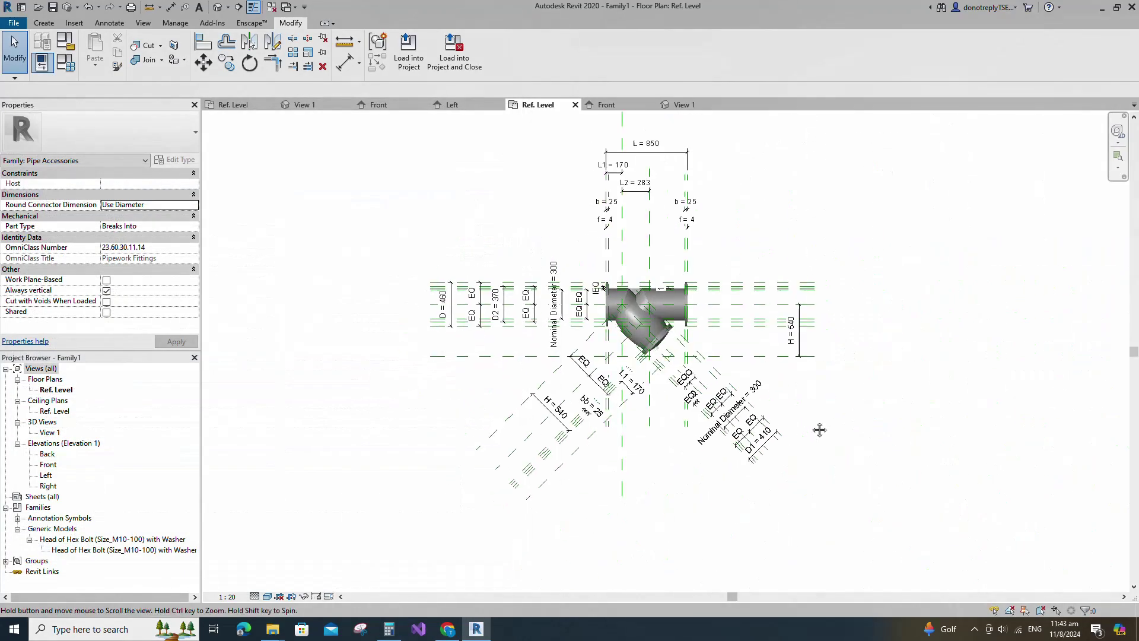
In 3D View 1, select the whole strainer and filter the selection to the Pipe Accessories category only.
double_click(56, 433)
scroll(539, 401, "down", 4)
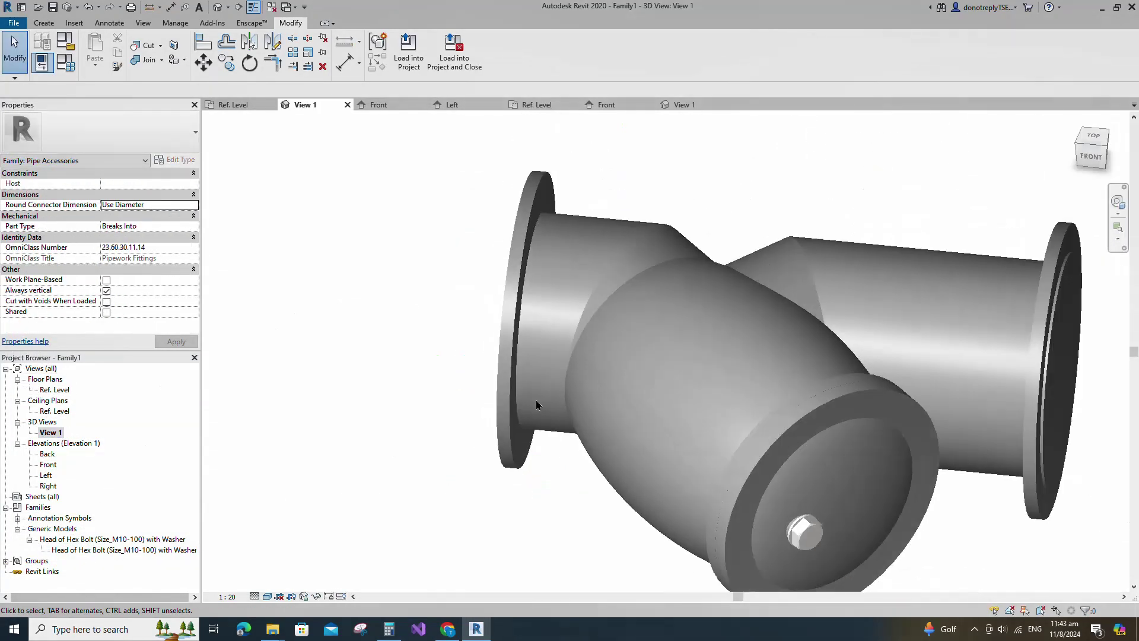
middle_click_drag(966, 340, 849, 346, "shift")
scroll(641, 386, "down", 3)
scroll(881, 454, "down", 1)
left_click_drag(497, 230, 949, 518)
left_click(533, 51)
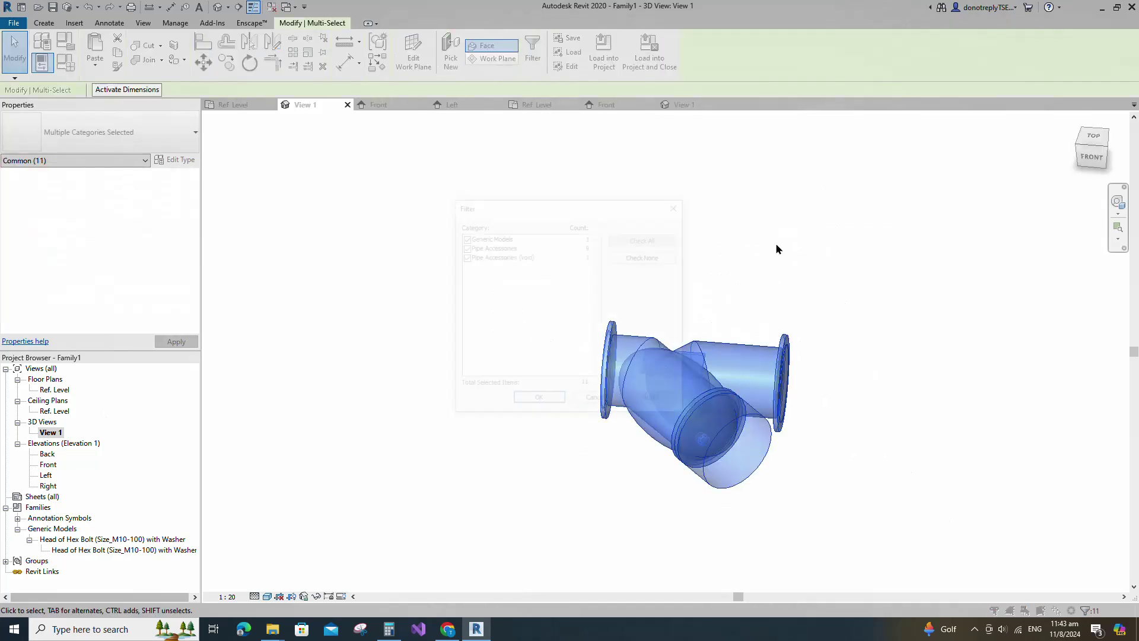
left_click(646, 256)
left_click(464, 247)
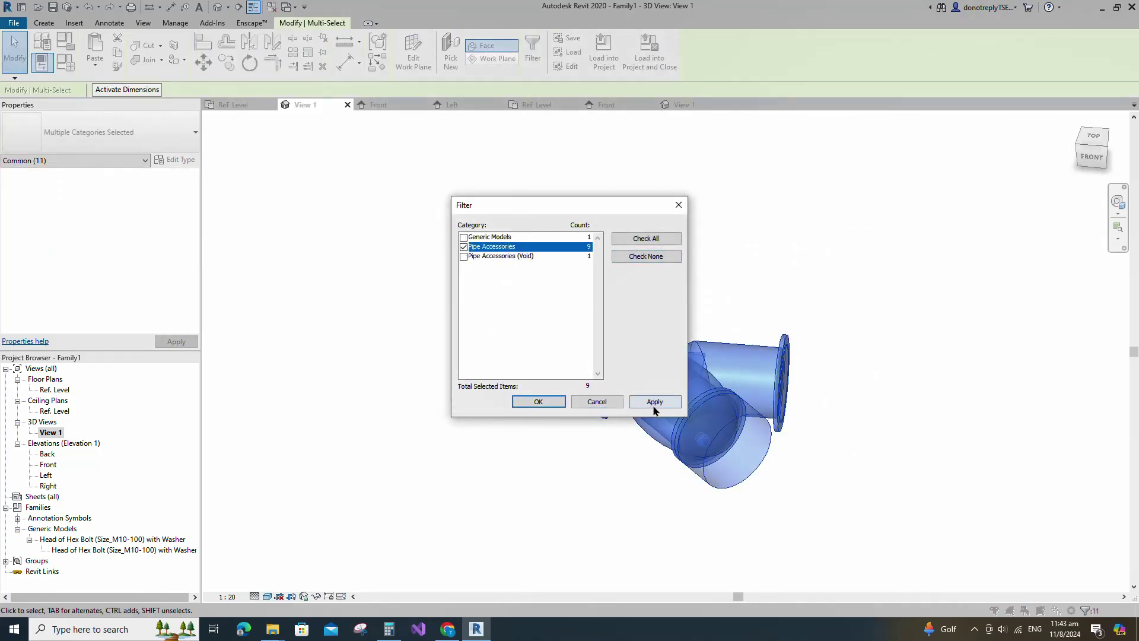
left_click(655, 401)
left_click(538, 402)
Associate the selected solids' material with a new type family parameter named Material, grouped under Materials and Finishes.
left_click(195, 237)
left_click(488, 390)
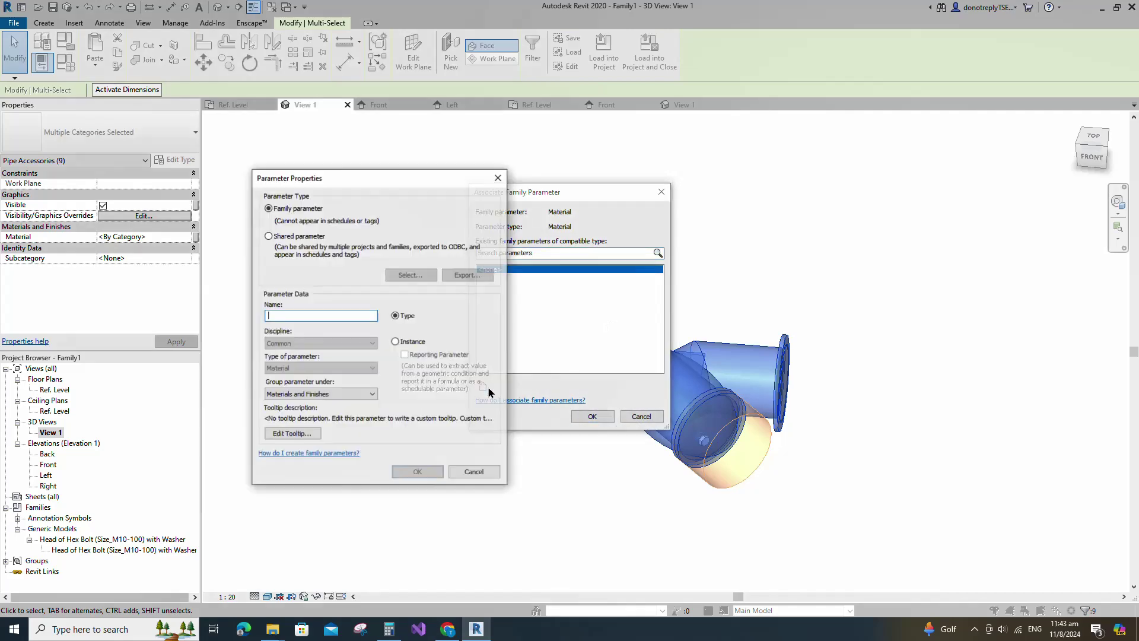
type("Material")
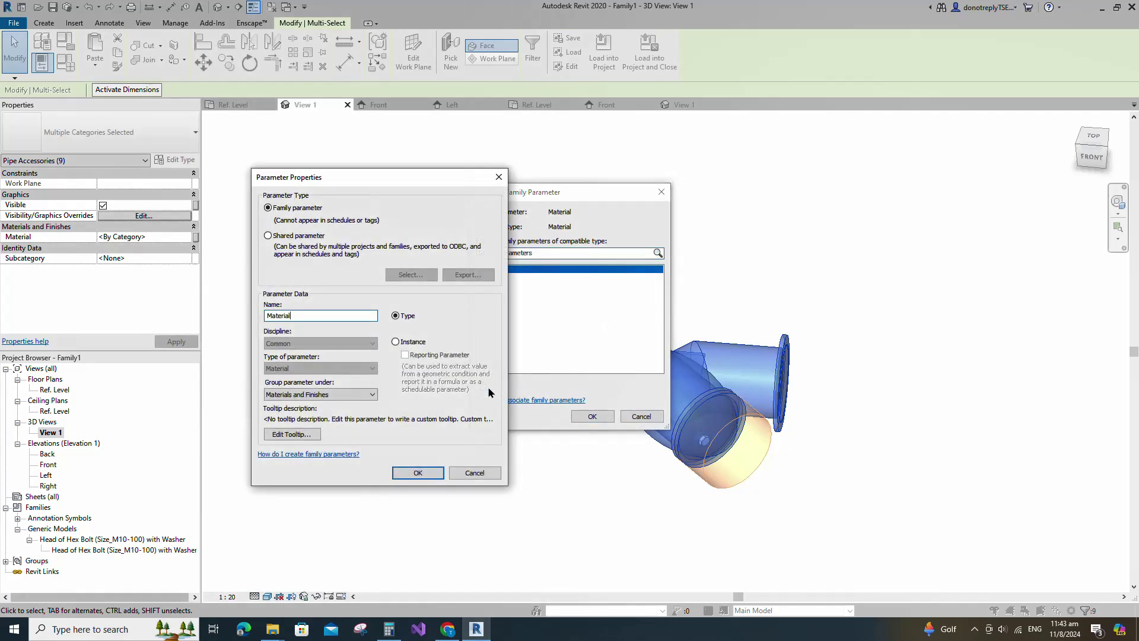
left_click(416, 473)
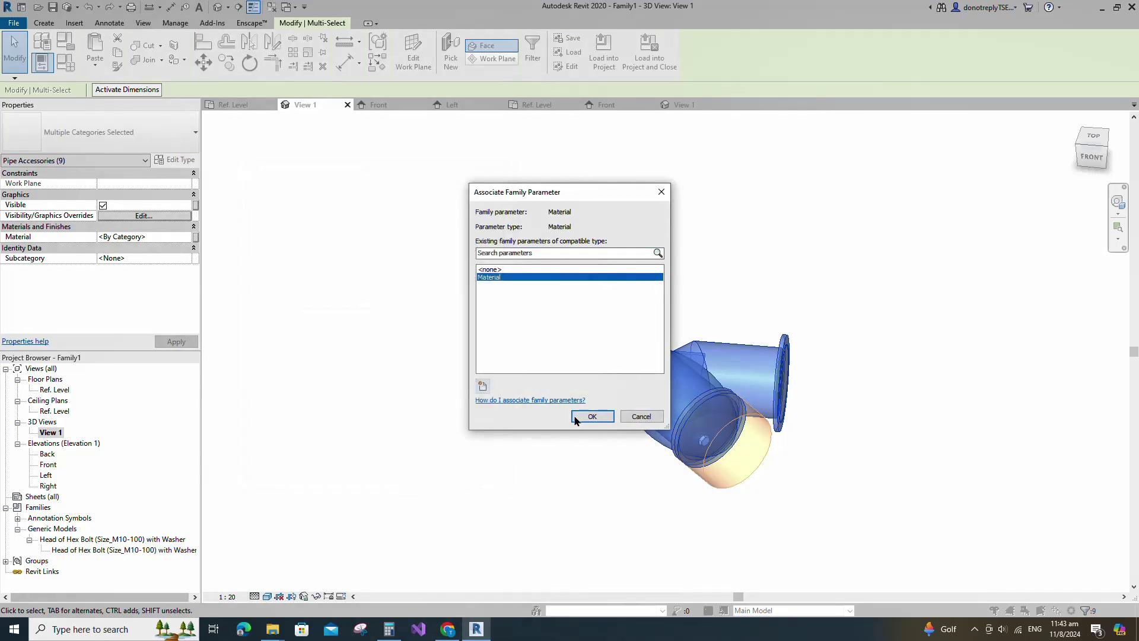
left_click(592, 415)
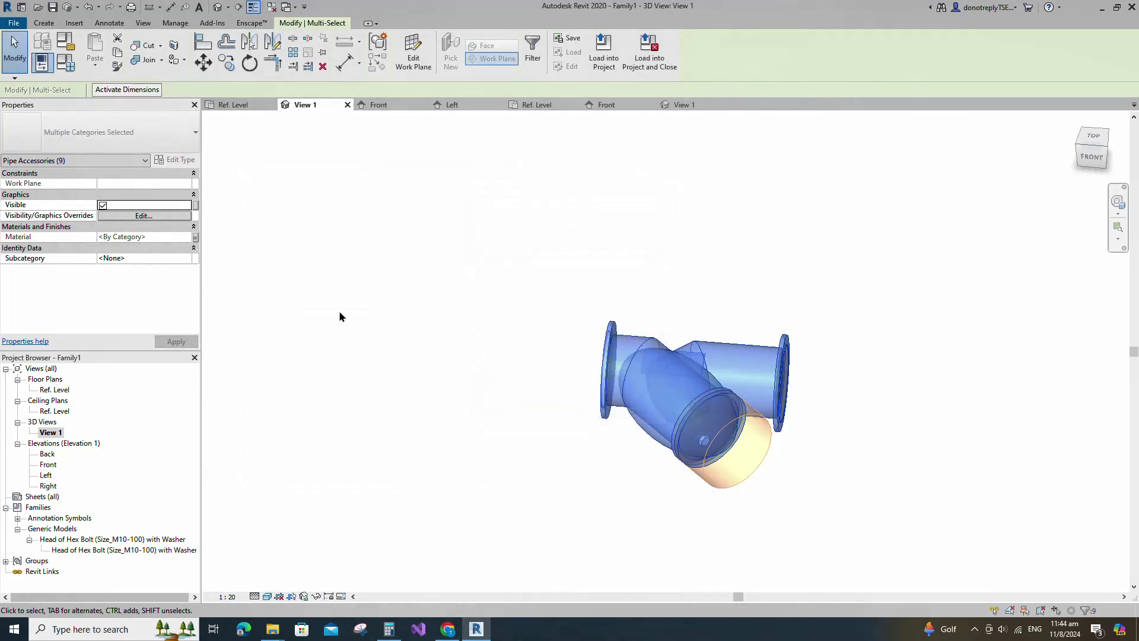
Edit the detail level visibility settings of the selected pipe accessory solids.
left_click(137, 216)
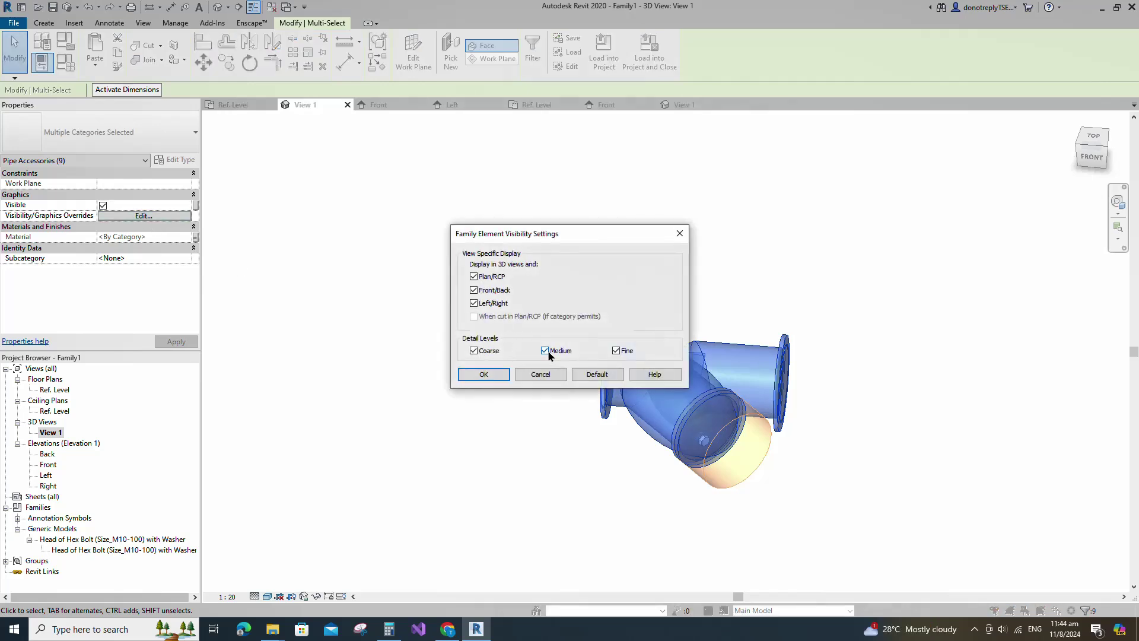
left_click(484, 375)
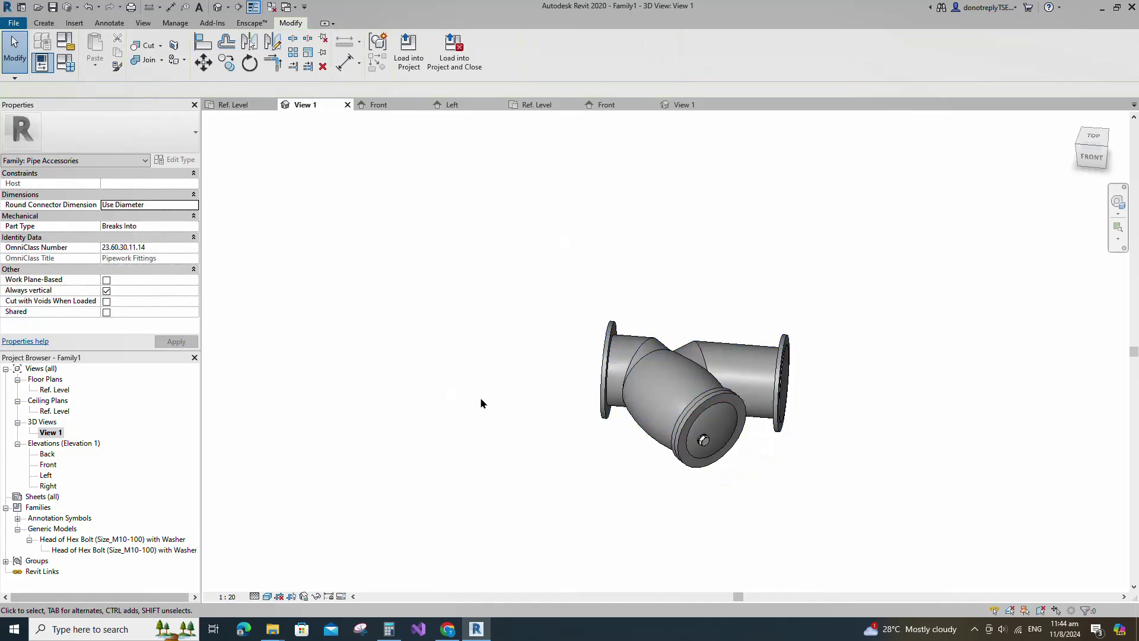
Open the Ref. Level floor plan and set its visual style to Wireframe.
double_click(53, 390)
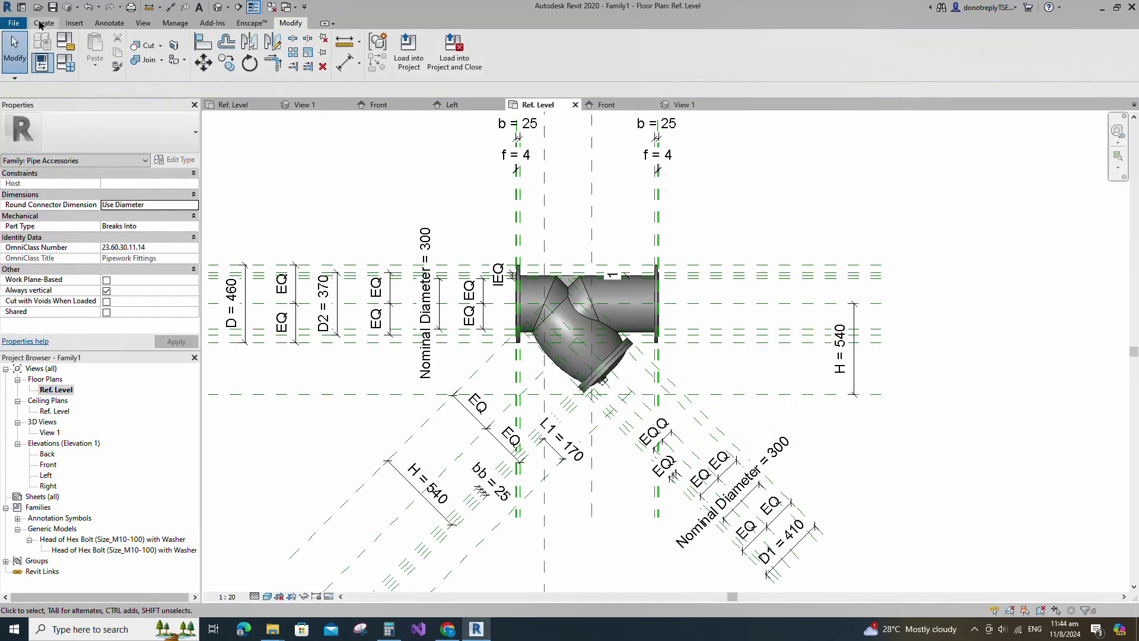
left_click(268, 596)
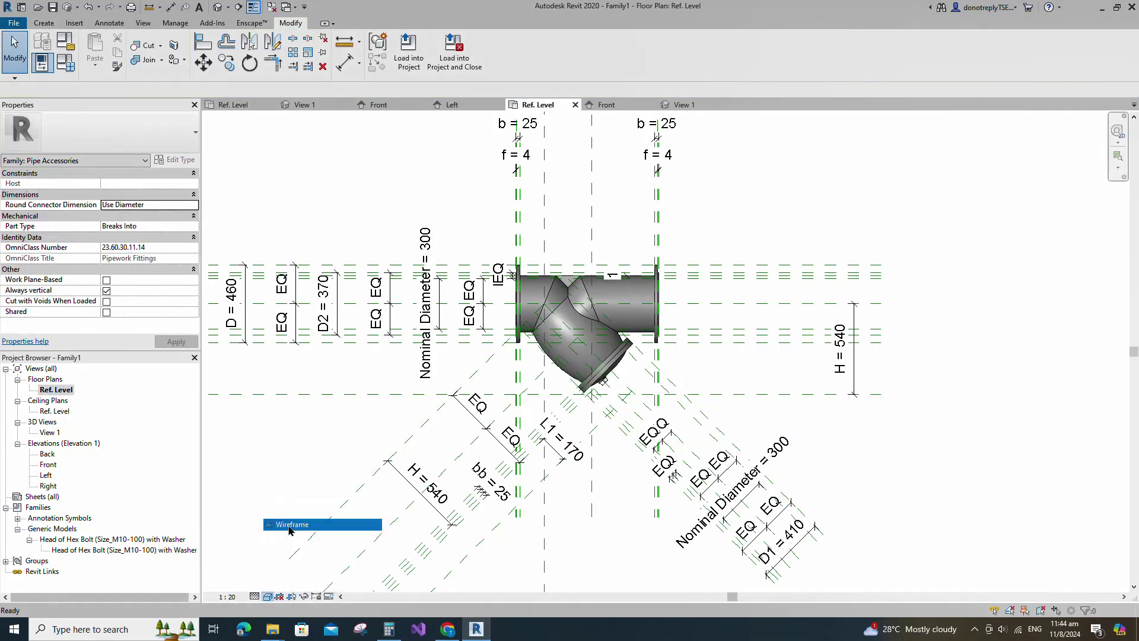
left_click(302, 527)
Draw a horizontal model line about 801 mm long on the pipe centreline between the inner faces of the two end flanges.
left_click(44, 24)
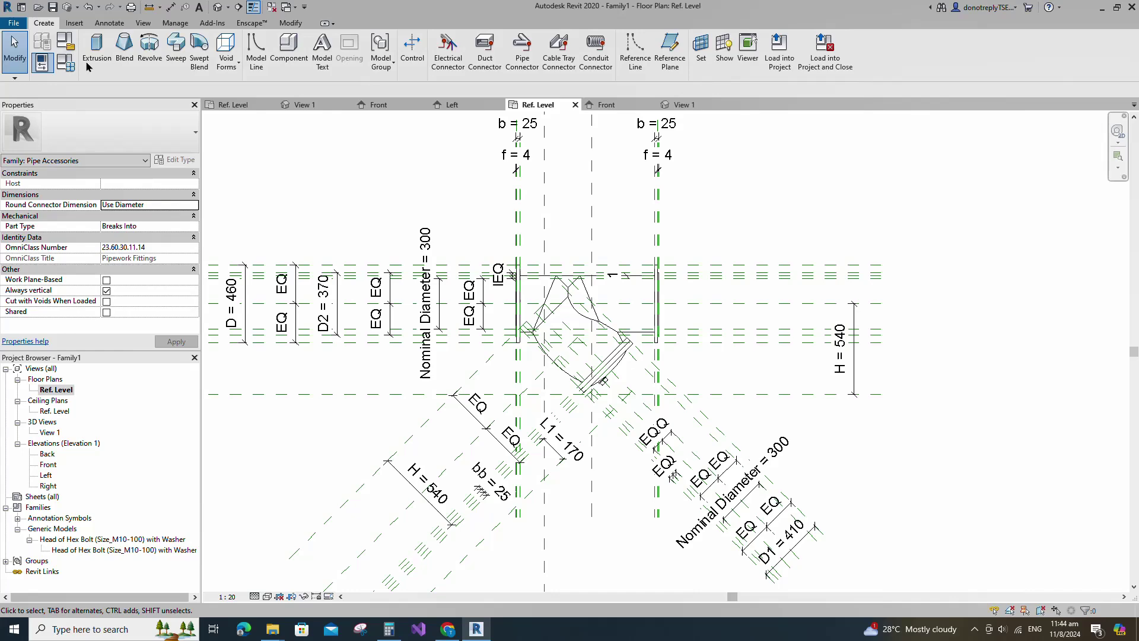
left_click(252, 44)
scroll(556, 293, "up", 5)
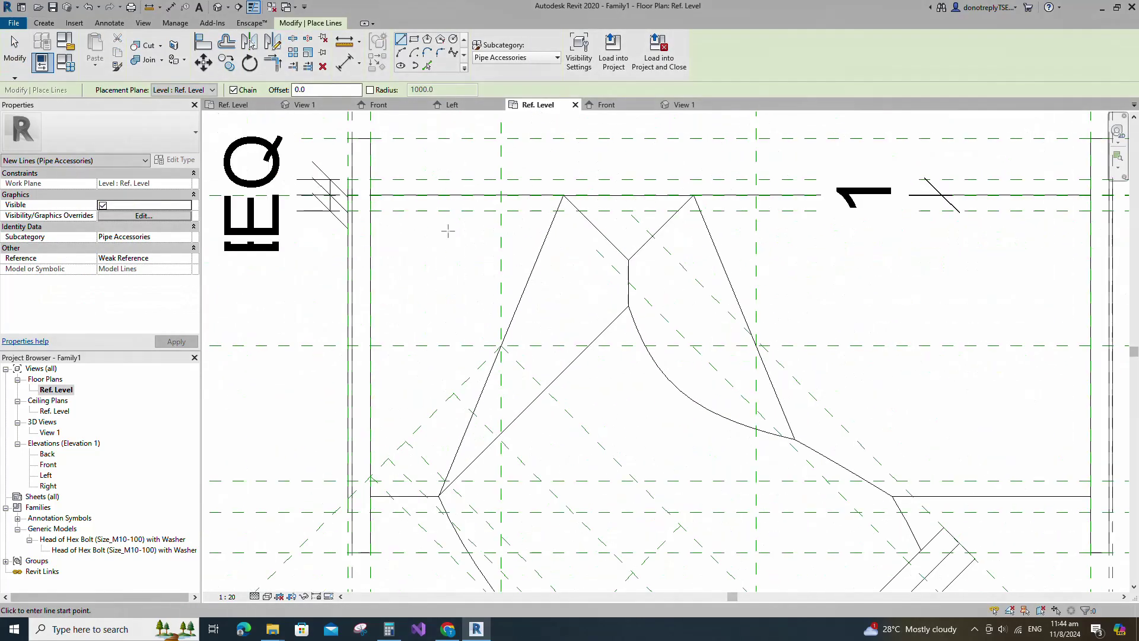
left_click(370, 551)
scroll(414, 446, "down", 1)
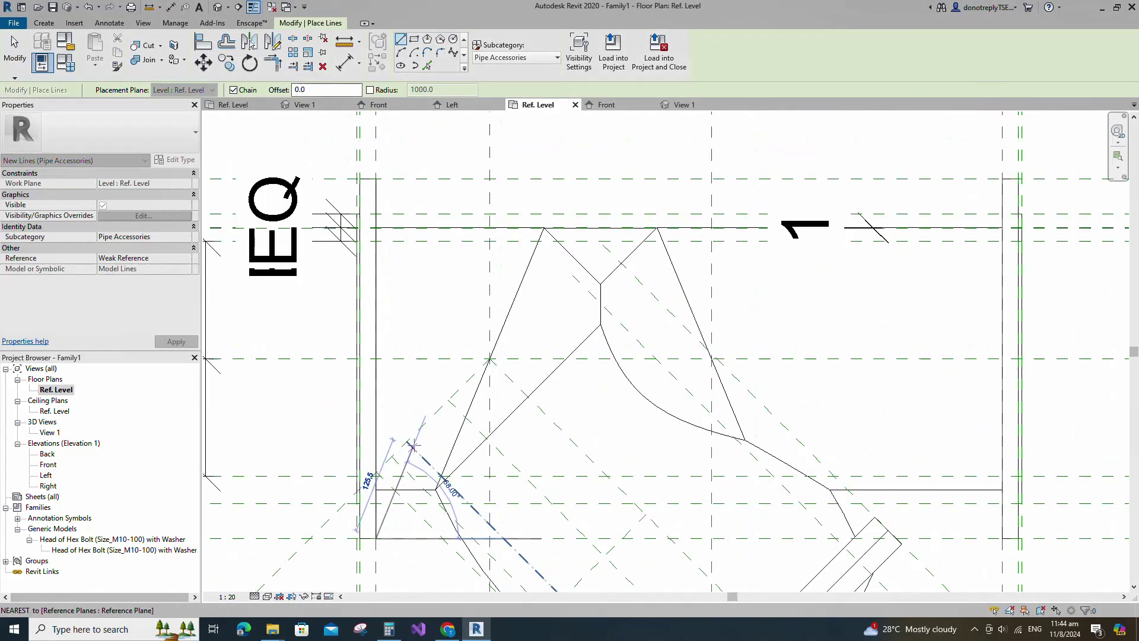
scroll(414, 446, "down", 2)
key("Escape")
left_click(385, 379)
left_click(858, 379)
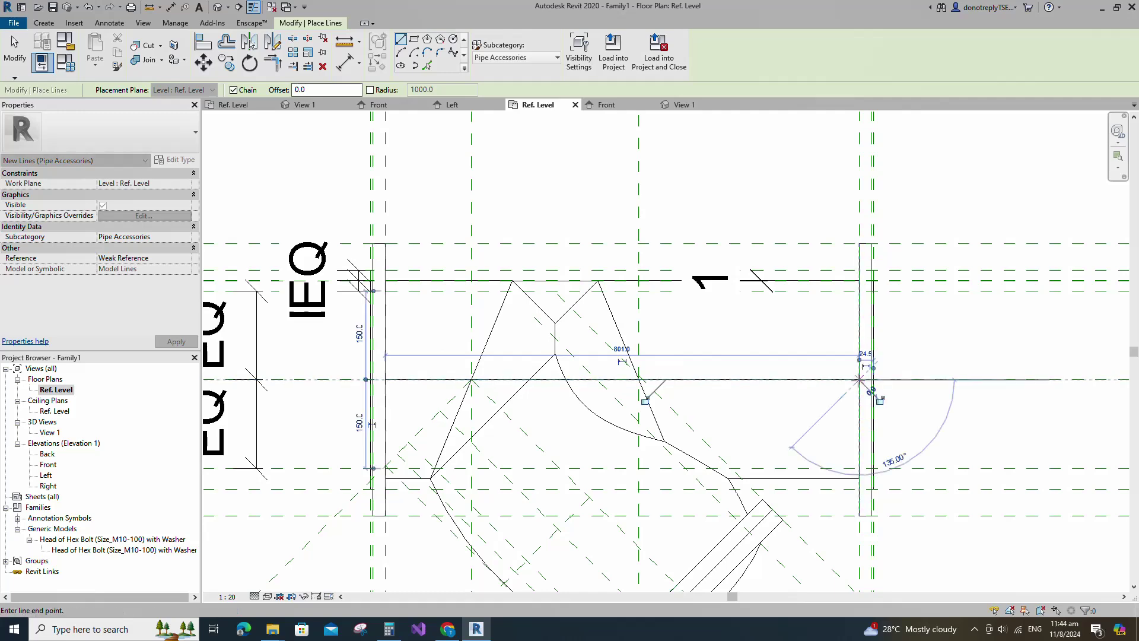
Draw a vertical model line about 460 mm long along the inner face of the flange at the pipe's right end.
key("Escape")
left_click(859, 244)
left_click(859, 515)
scroll(789, 382, "down", 1)
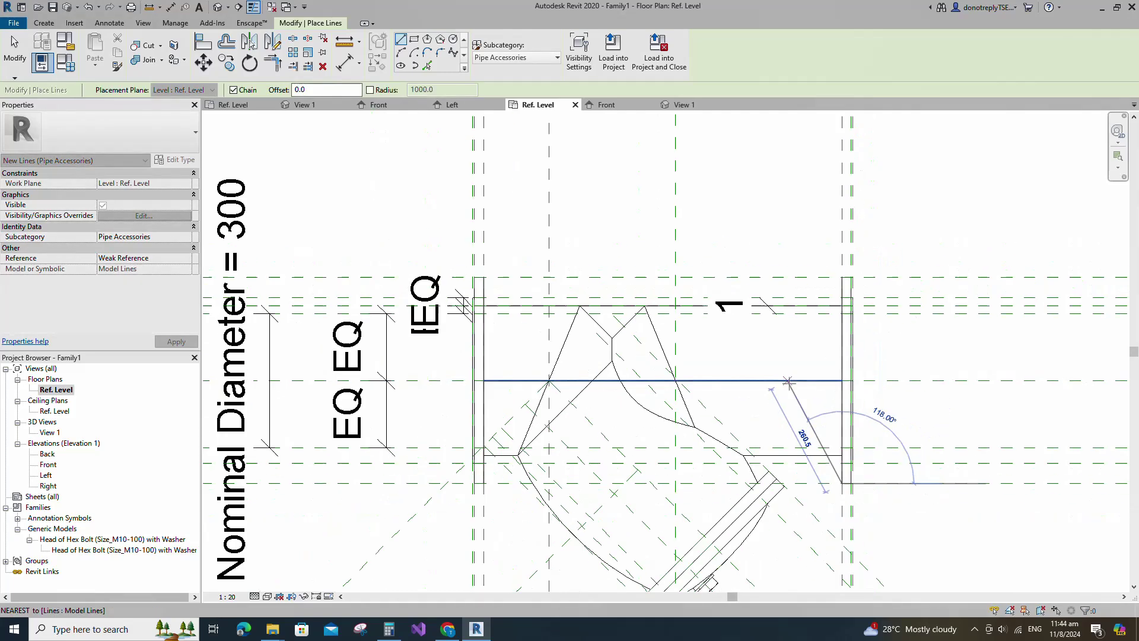
scroll(678, 336, "down", 2)
key("Escape")
scroll(663, 420, "up", 1)
Draw a diagonal model line along the branch axis from its intersection with the pipe centreline to the branch's end flange.
left_click(596, 334)
scroll(700, 448, "up", 1)
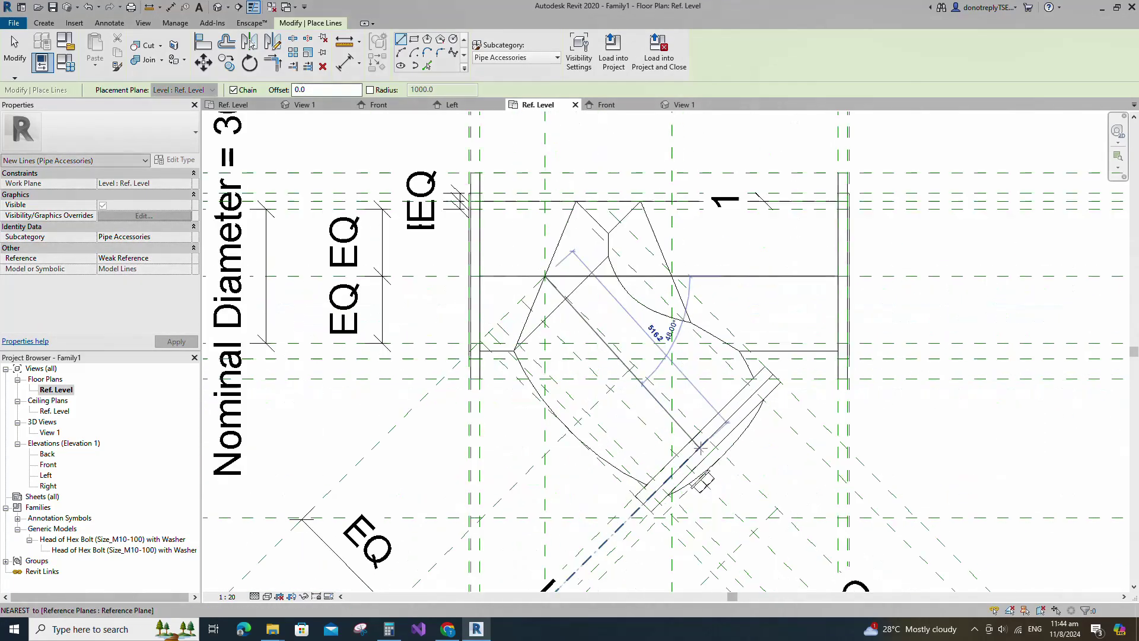
key("Escape")
middle_click_drag(700, 448, 689, 444)
key("Escape")
left_click(678, 460)
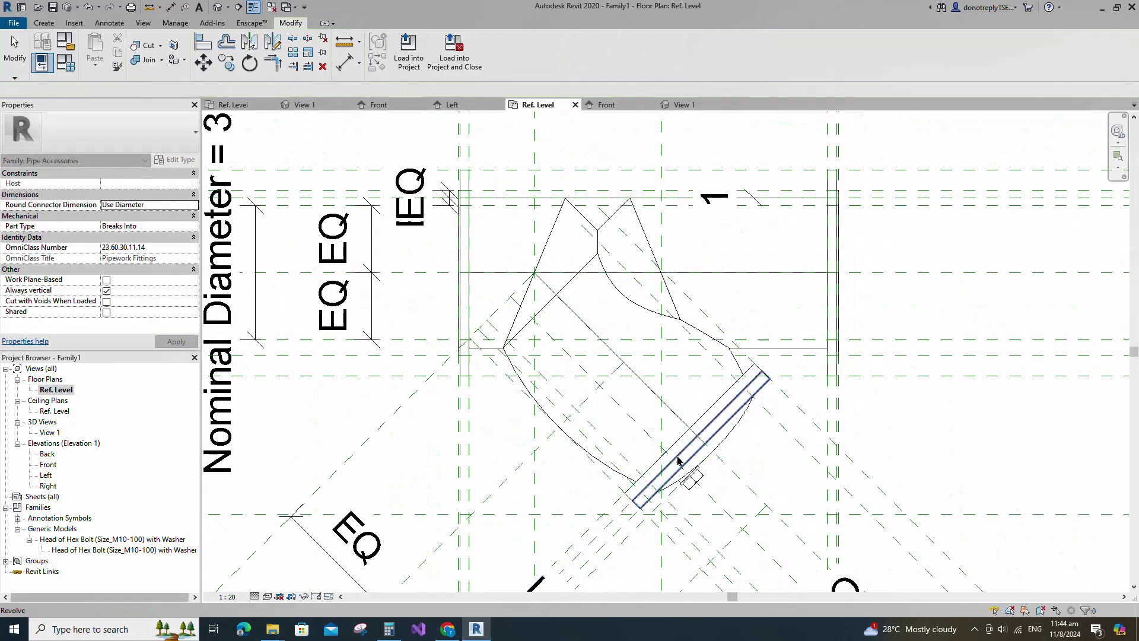
Align the new model lines and their endpoints with the reference planes of the flanges, pipe centreline and branch.
key("Escape")
key("a")
key("l")
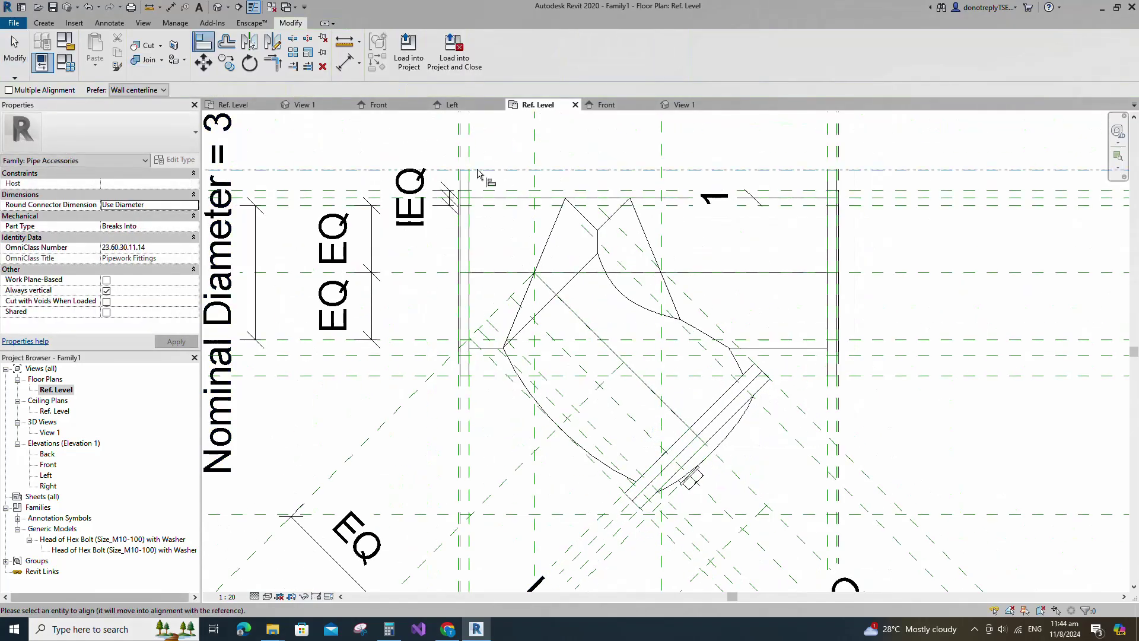
left_click(472, 374)
left_click(443, 272)
left_click(488, 273)
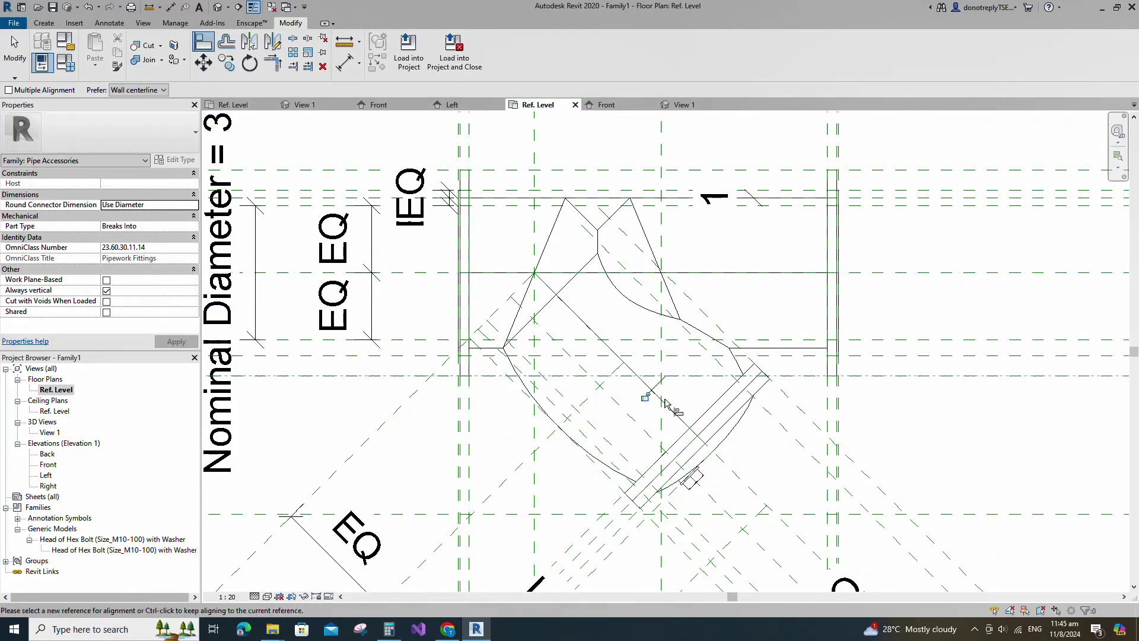
left_click(685, 429)
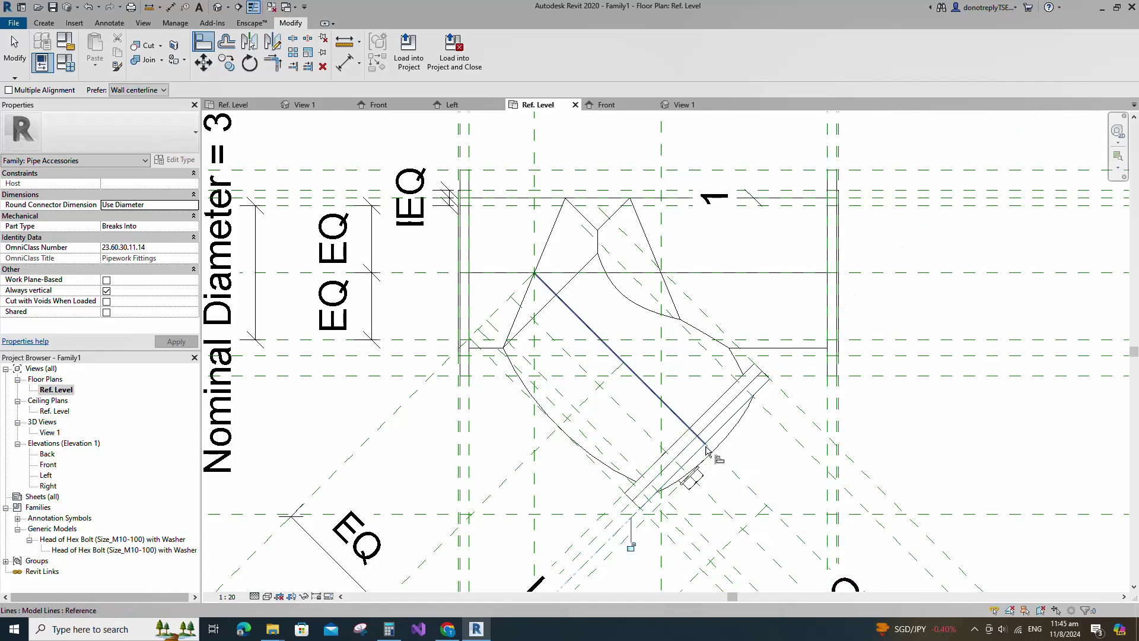
scroll(568, 361, "down", 2)
key("Escape")
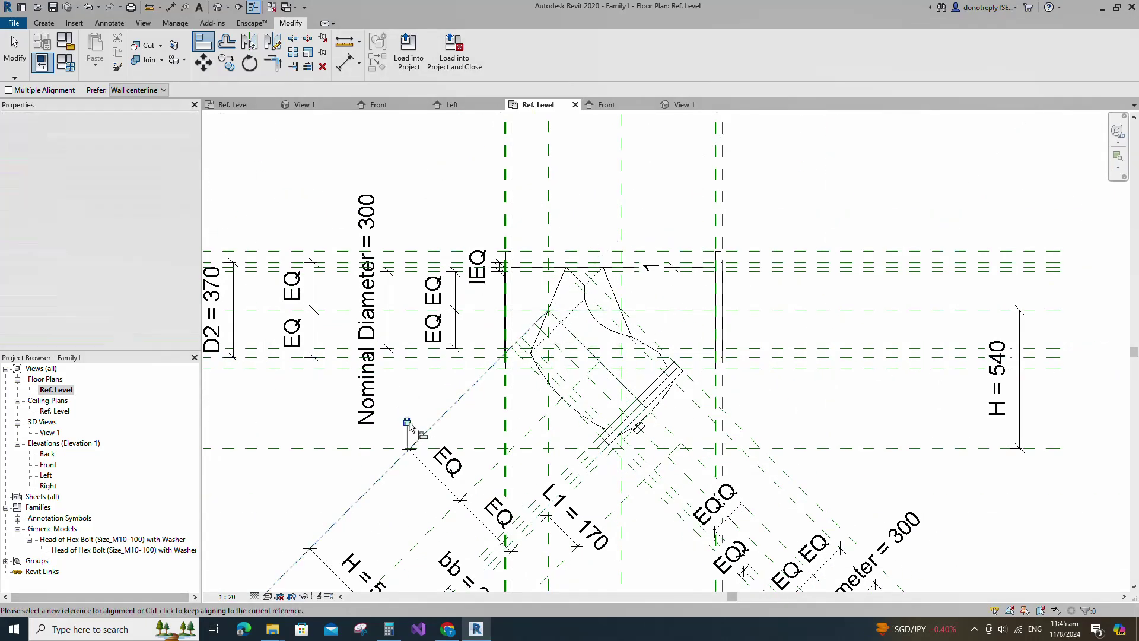
scroll(482, 190, "down", 1)
Set the four simplified model lines to display only at Coarse and Medium detail levels, with Fine off.
left_click(497, 314)
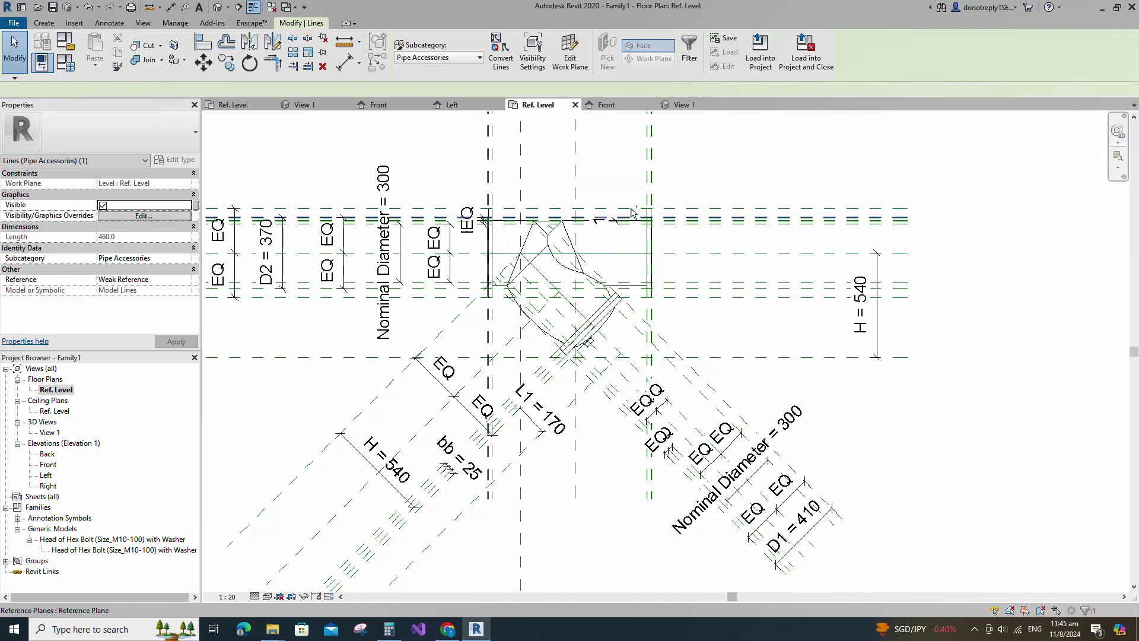
left_click(513, 252, "ctrl")
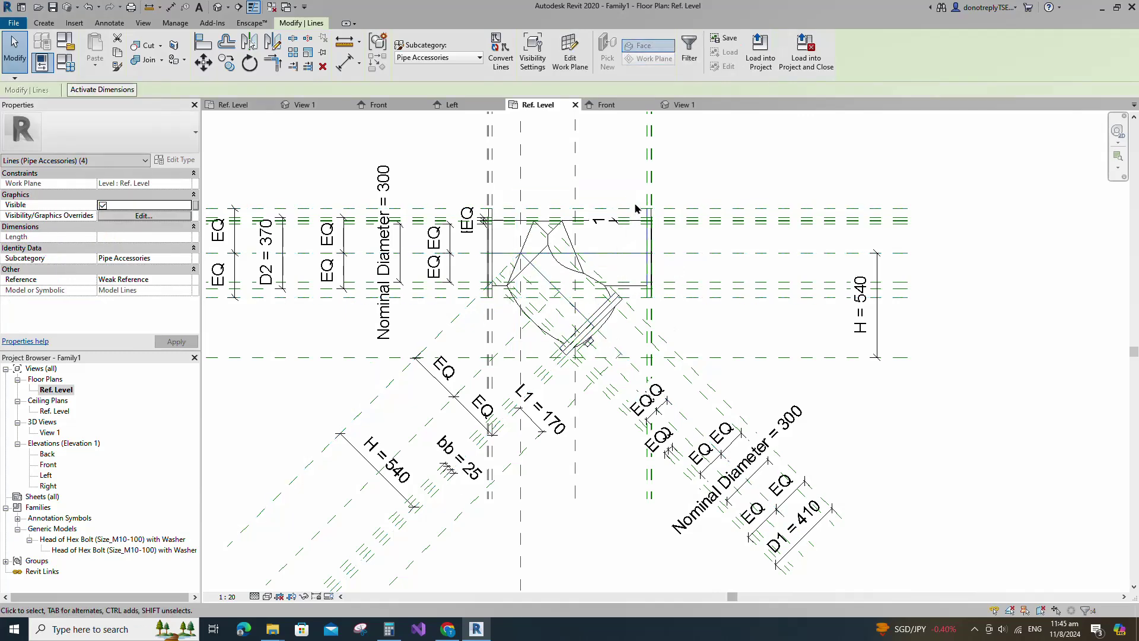
left_click(590, 403)
left_click(147, 215)
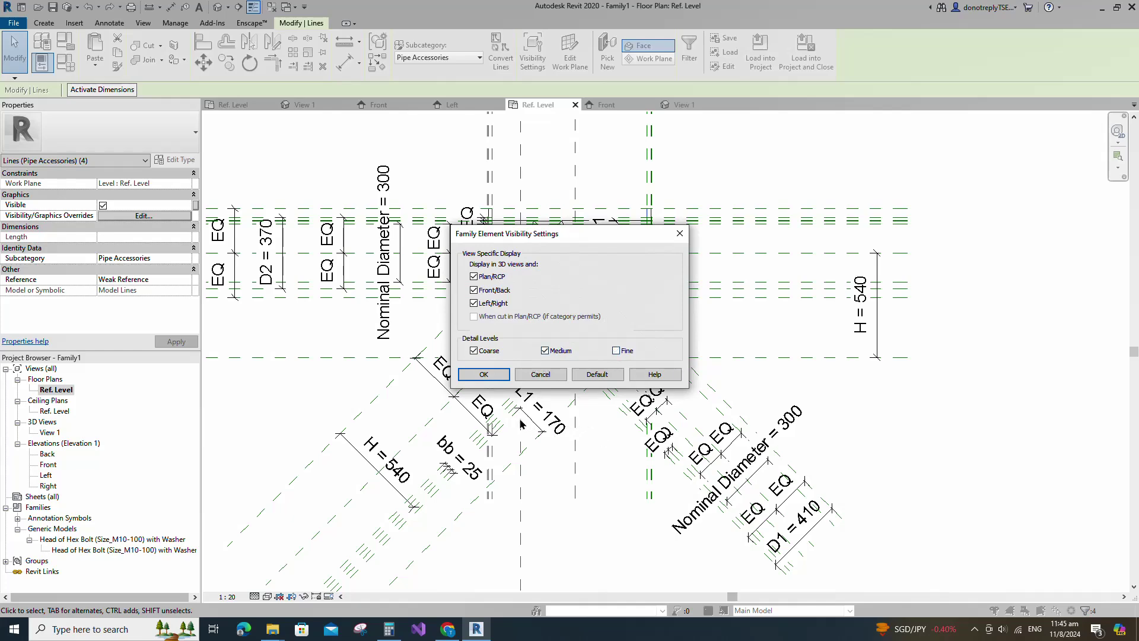
left_click(484, 374)
key("Escape")
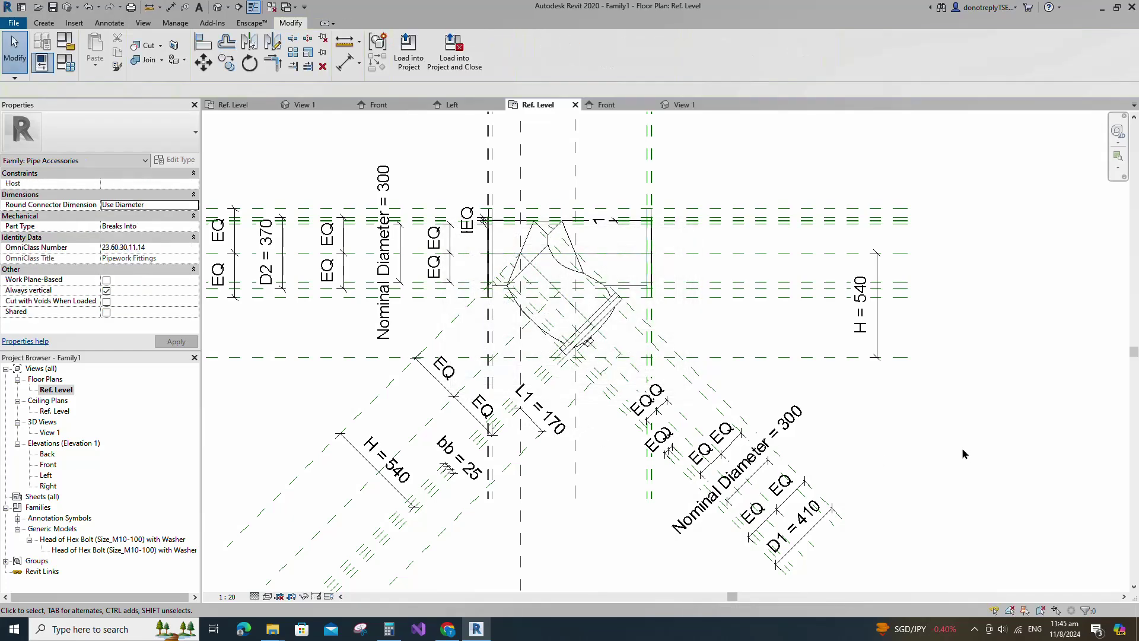
scroll(962, 461, "down", 1)
In the 3D view, place a pipe connector on the circular end face of each of the two in-line flanges.
double_click(50, 435)
middle_click_drag(592, 399, 523, 489, "shift")
left_click(45, 23)
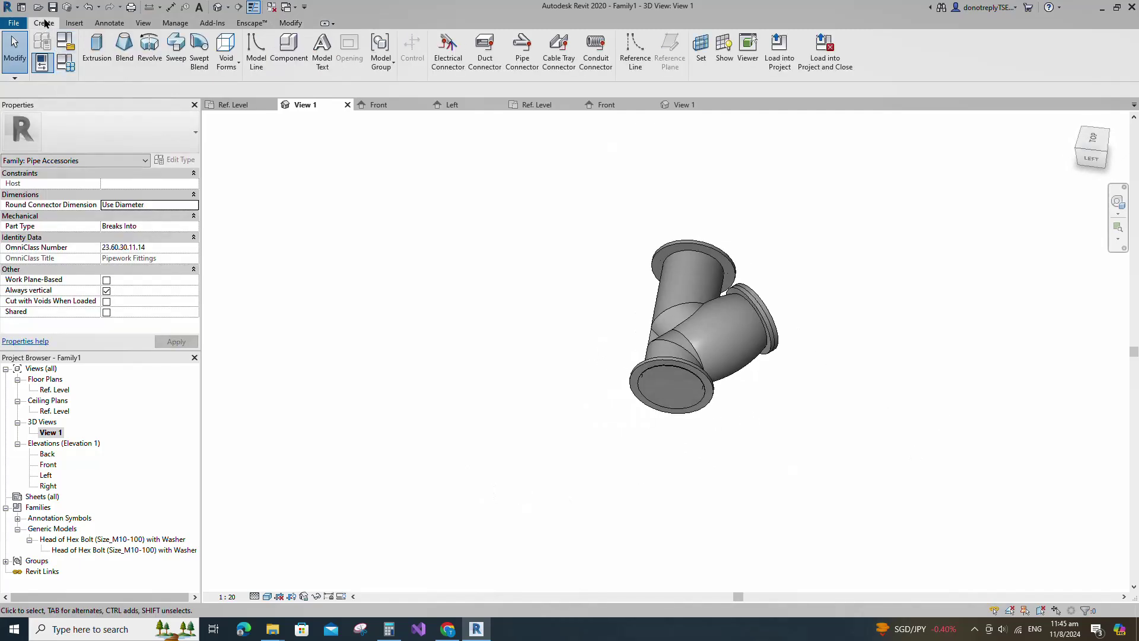
left_click(522, 49)
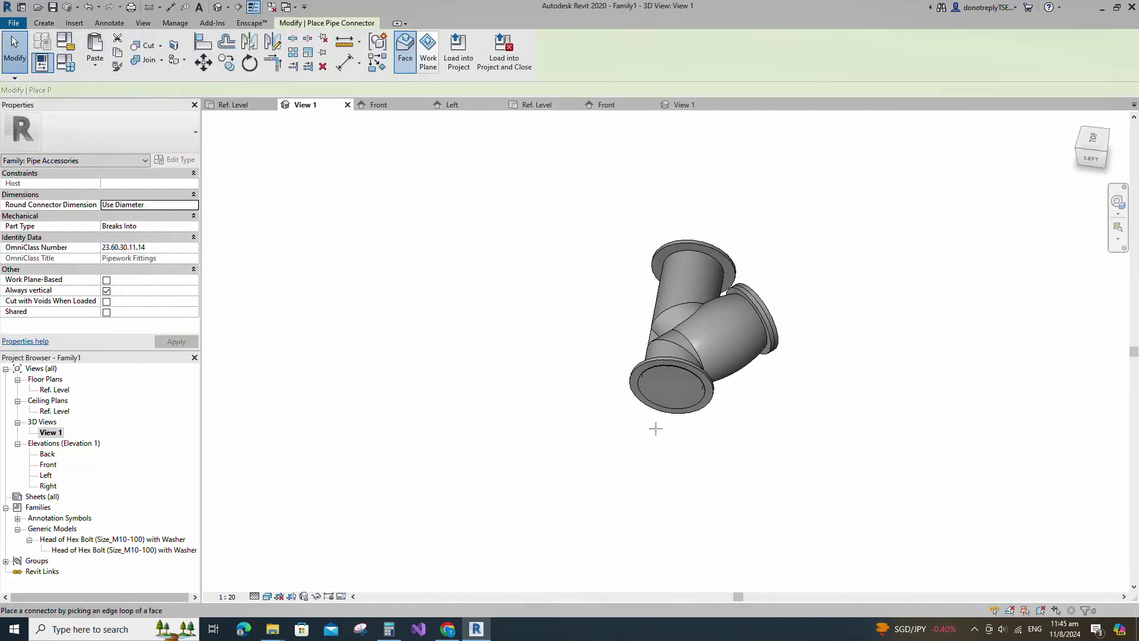
scroll(693, 414, "up", 4)
scroll(653, 445, "down", 2)
middle_click_drag(731, 457, 689, 362, "shift")
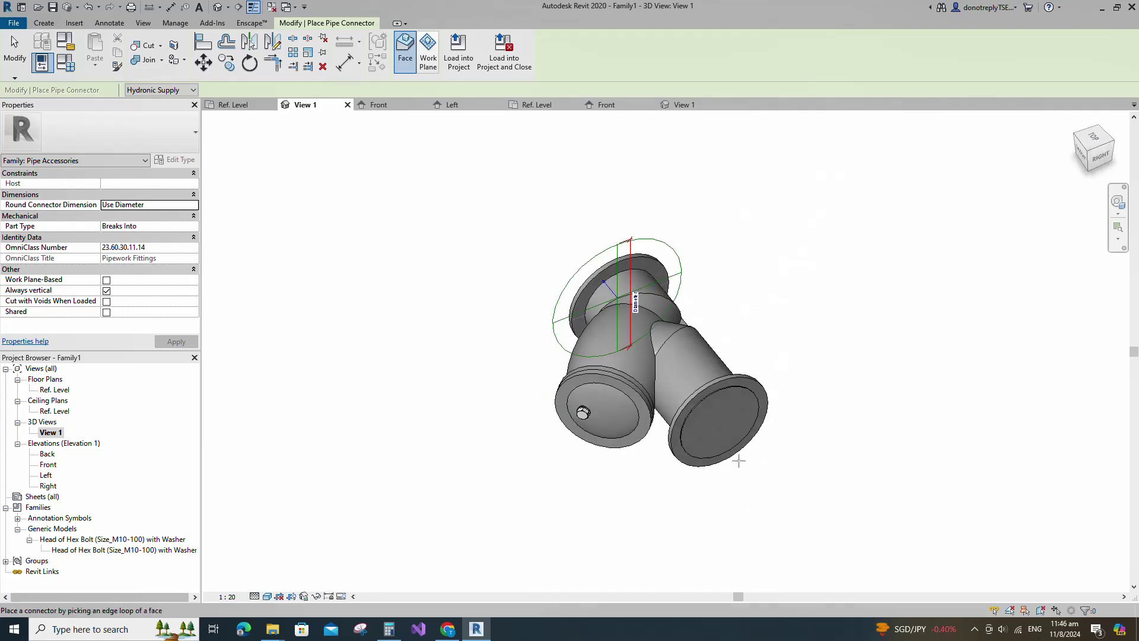
scroll(682, 359, "up", 5)
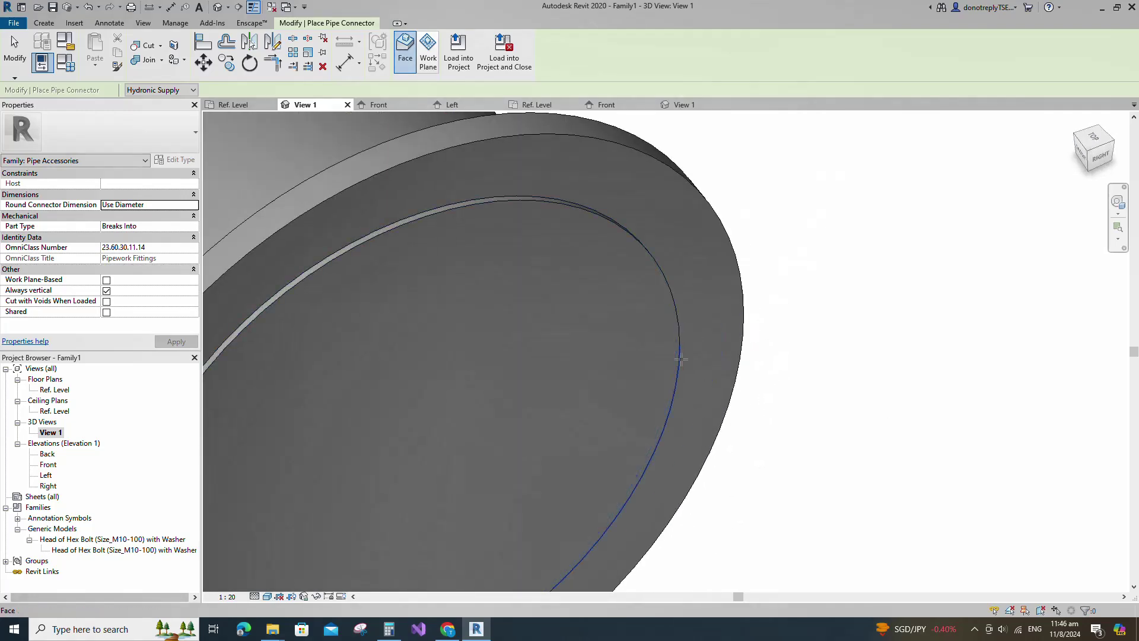
left_click(681, 359)
scroll(827, 379, "down", 6)
key("Escape")
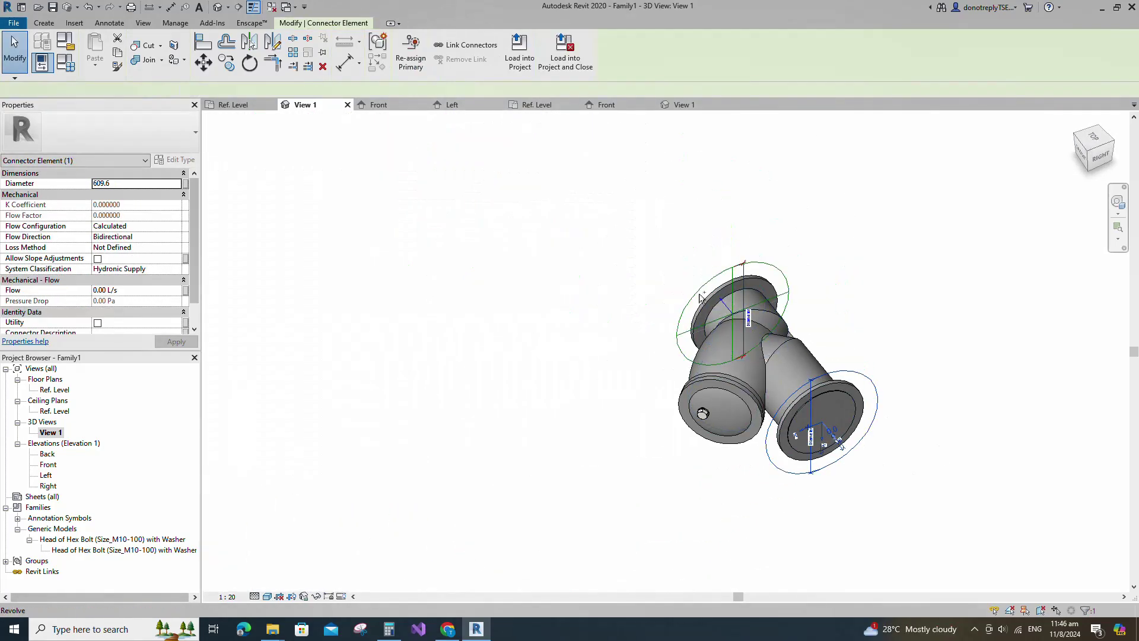
Associate the diameter of both pipe connectors with the Nominal Diameter family parameter.
left_click(700, 297, "ctrl")
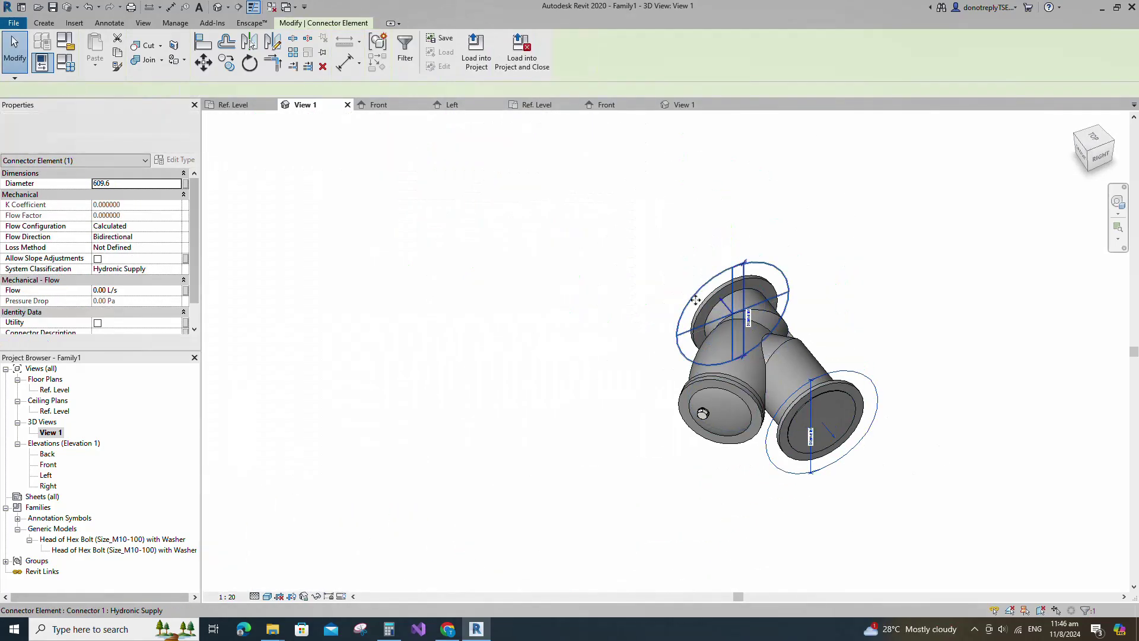
left_click(184, 187)
scroll(500, 354, "down", 3)
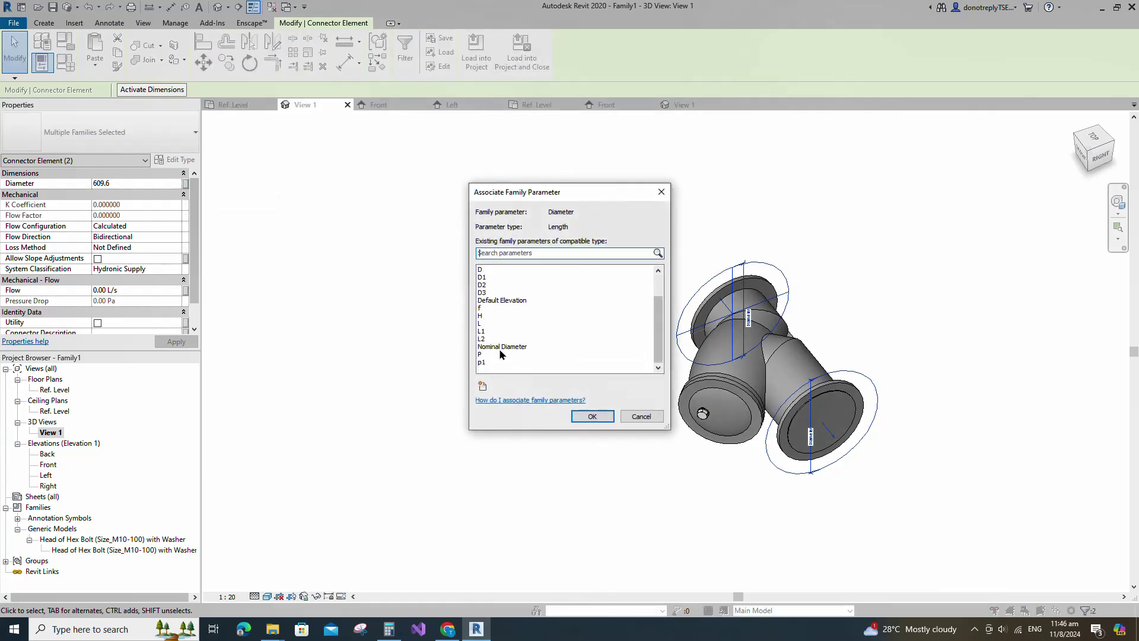
left_click(500, 347)
left_click(592, 417)
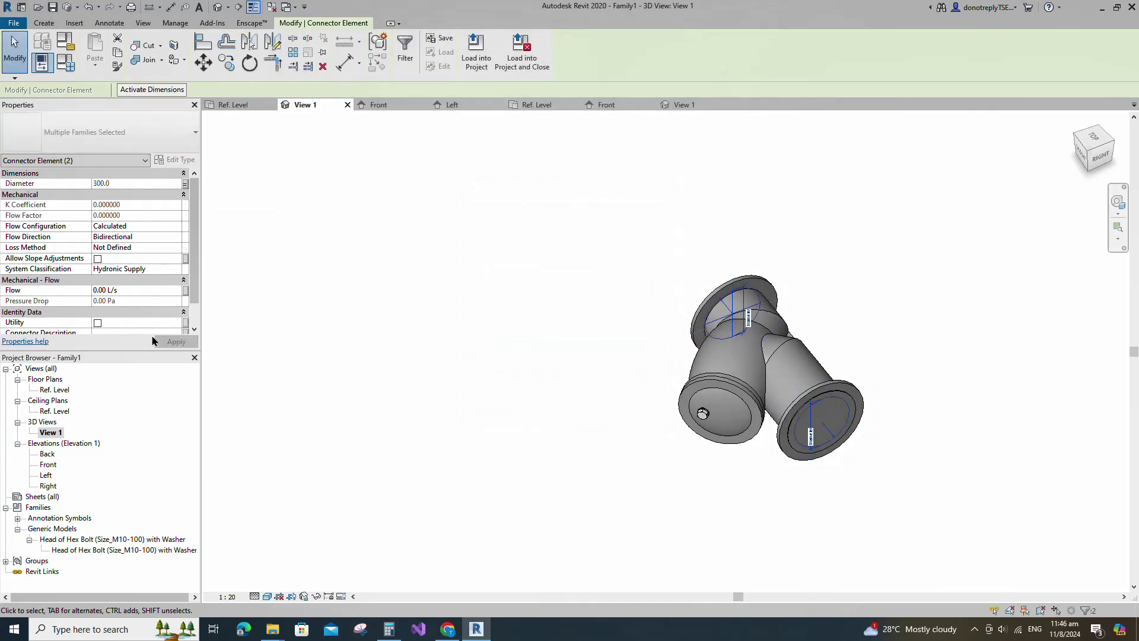
Set the system classification of both pipe connectors to Fitting.
left_click(176, 270)
scroll(105, 324, "up", 4)
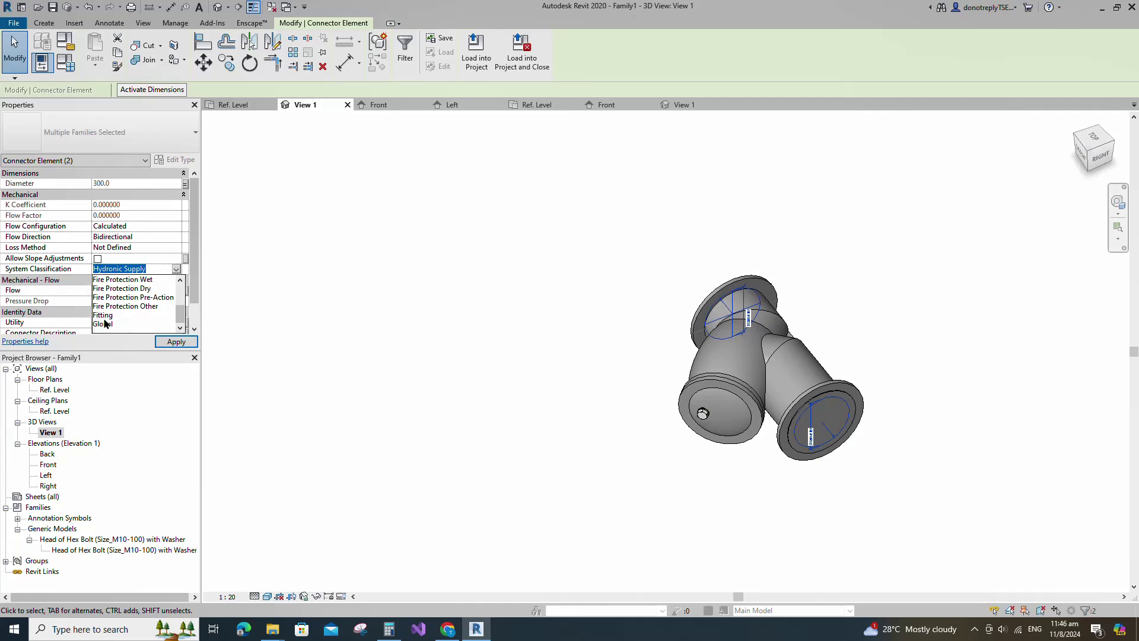
left_click(102, 315)
left_click(176, 342)
left_click(404, 348)
middle_click_drag(404, 348, 843, 383, "shift")
scroll(842, 383, "up", 2)
scroll(270, 308, "up", 2)
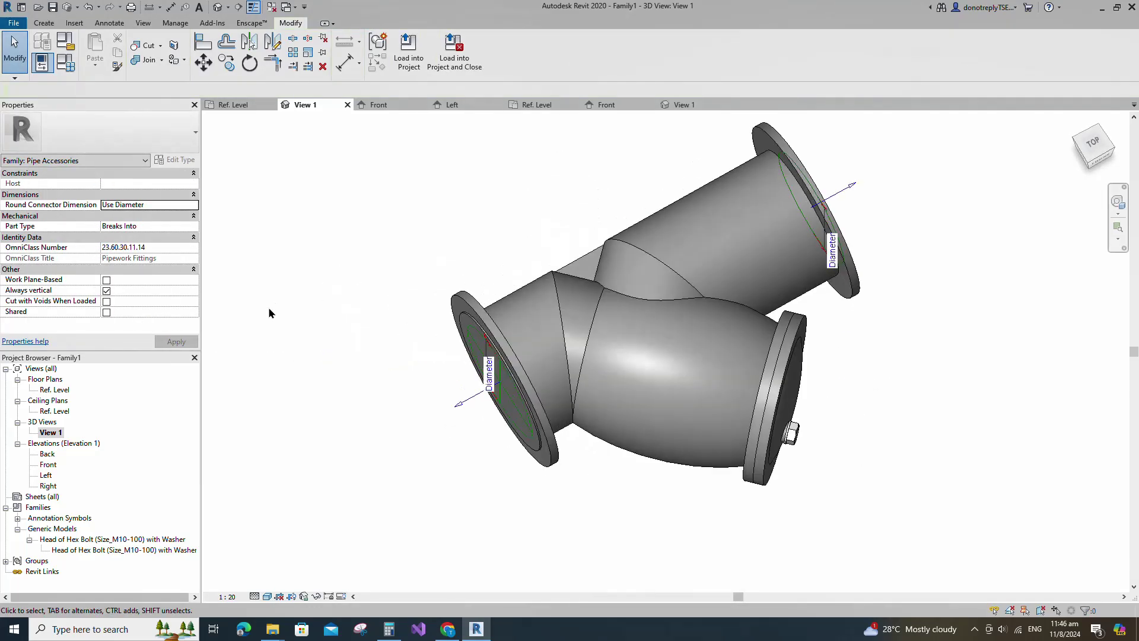
Save the family in the Documents folder as Flanged End Y-Strainer.
left_click(52, 7)
type("Flanged End Y-Strainer.0005.rfa")
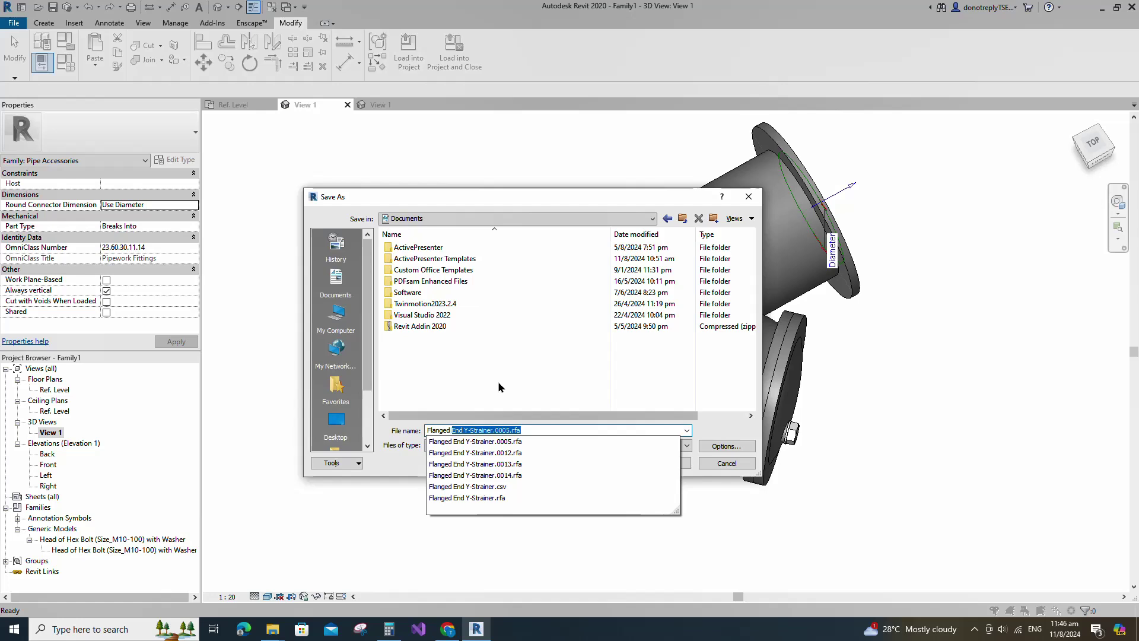
left_click(534, 429)
key("BackSpace")
key("BackSpace")
key("BackSpace")
key("BackSpace")
key("BackSpace")
key("BackSpace")
key("BackSpace")
key("BackSpace")
key("BackSpace")
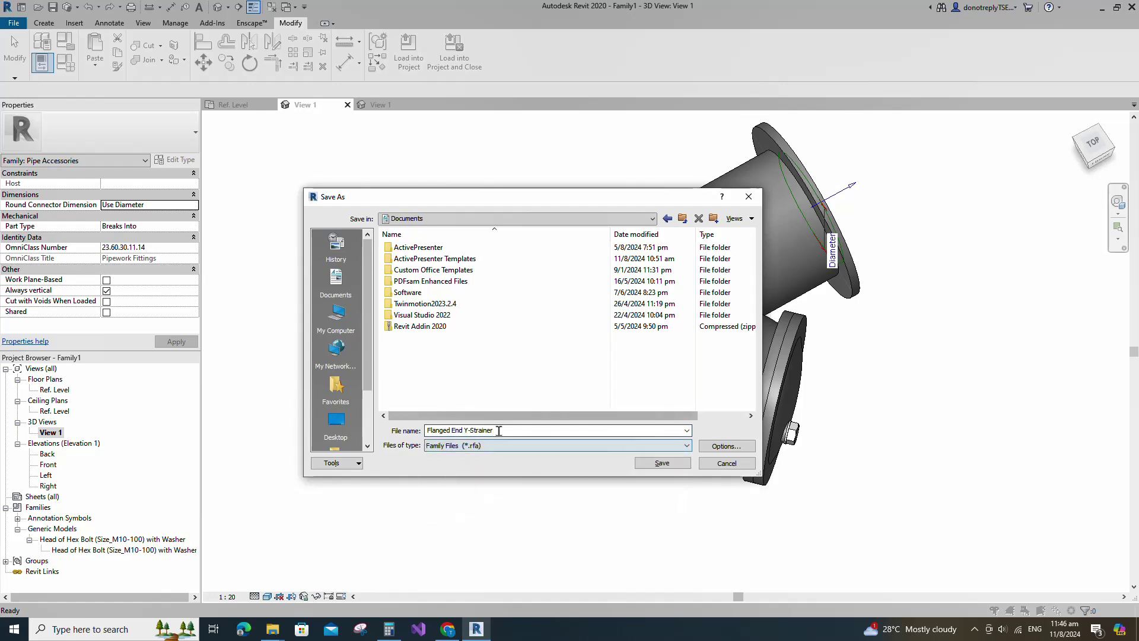
left_click(659, 463)
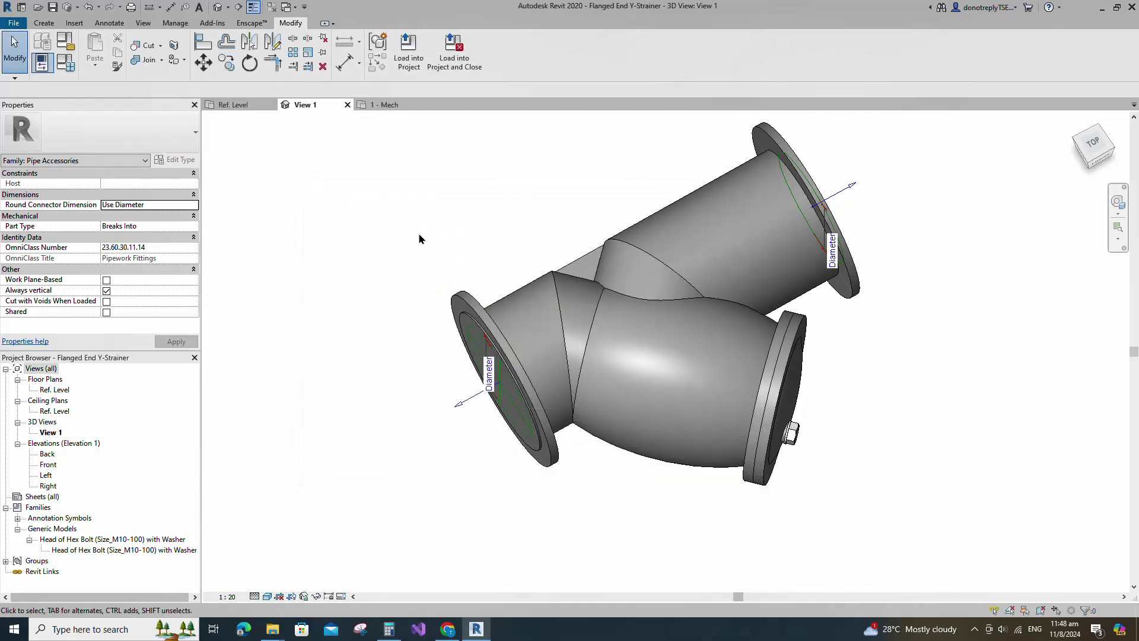
Load the finished strainer family into the Piping_Pratical_1 project.
left_click(409, 50)
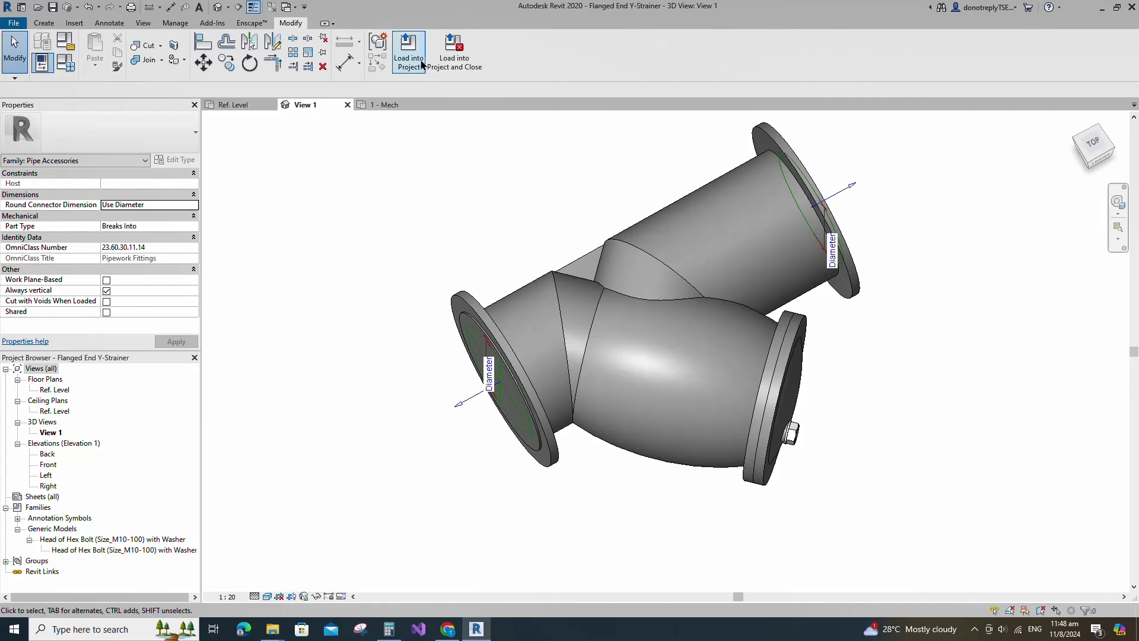
left_click(493, 260)
left_click(534, 402)
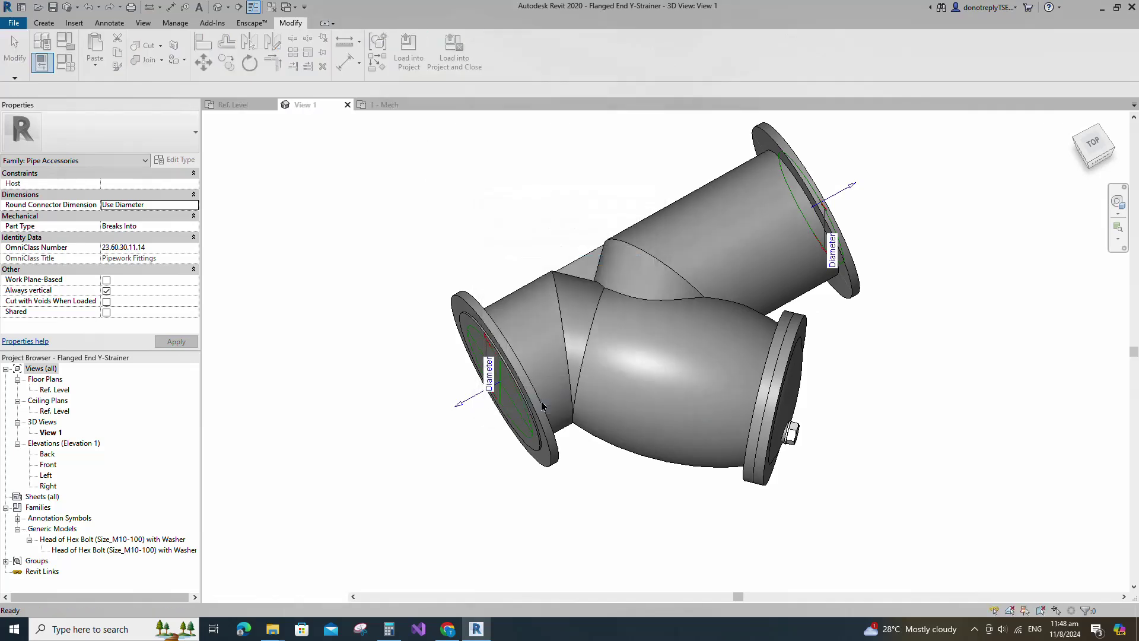
Place a Flanged End Y-Strainer near the middle of each of the six pipes in the 1 - Mech floor plan.
scroll(578, 420, "up", 2)
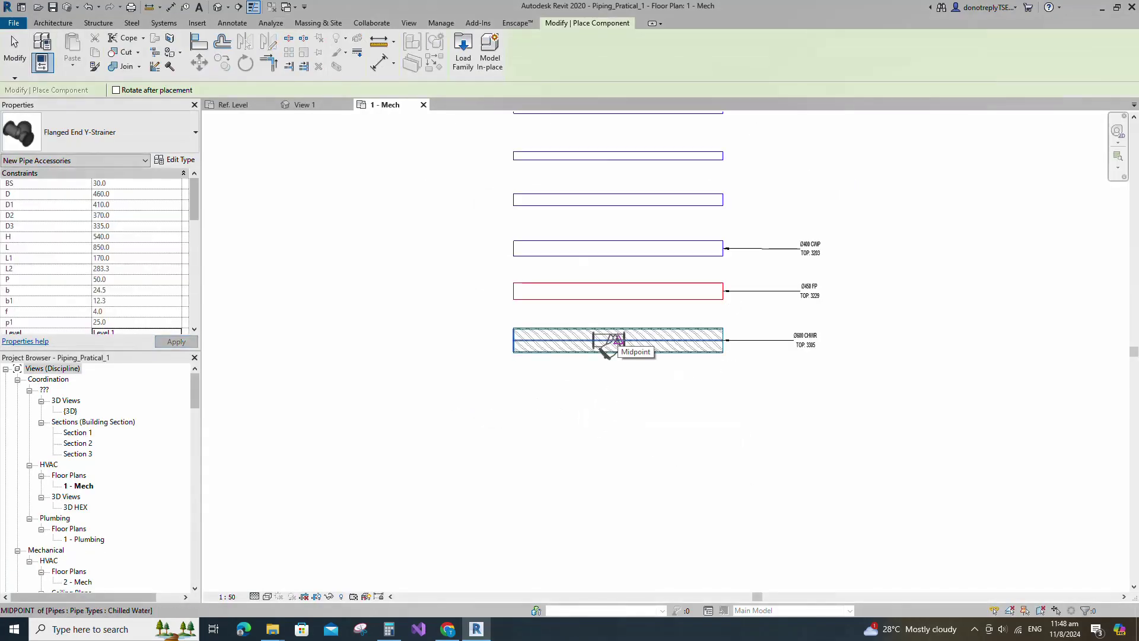
left_click(599, 341)
left_click(598, 291)
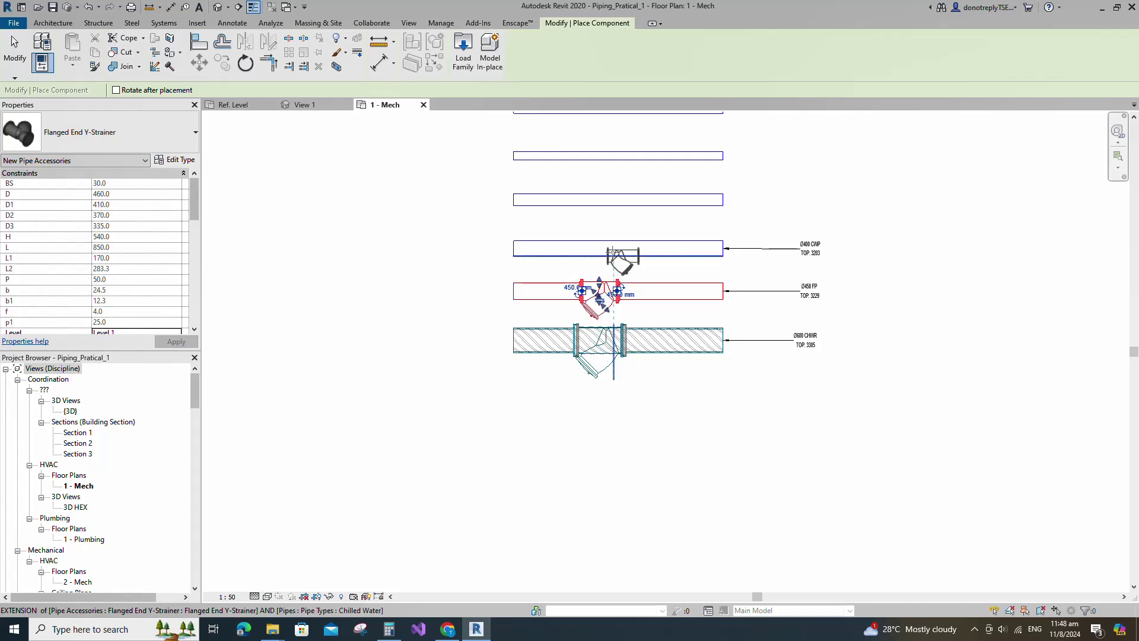
left_click(602, 199)
scroll(679, 392, "down", 1)
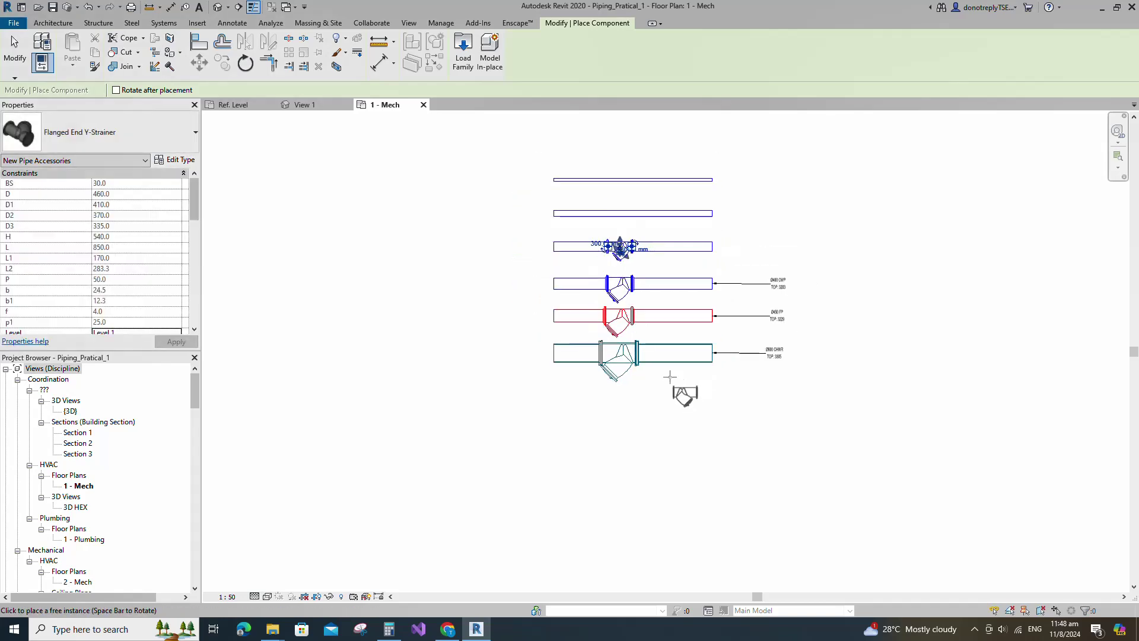
left_click(623, 213)
left_click(623, 217)
key("Escape")
key("Escape")
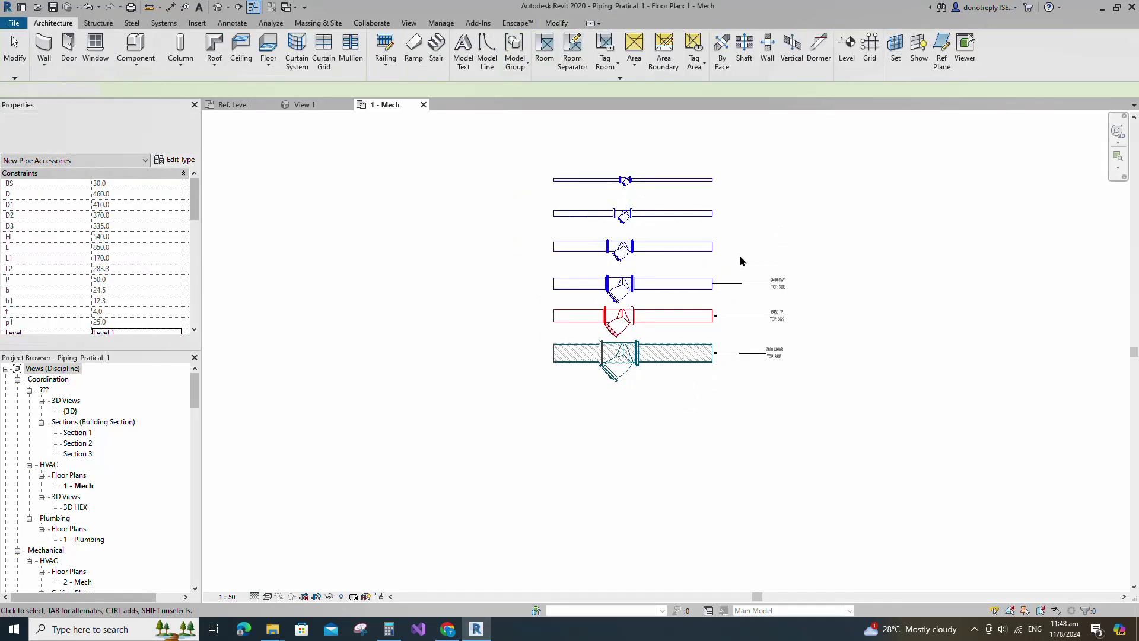
Rotate the strainers on the Ø600 CHWR and Ø450 FP pipes about their pipe axes so the branches face vertically.
scroll(718, 318, "up", 1)
left_click(590, 385)
scroll(622, 419, "up", 1)
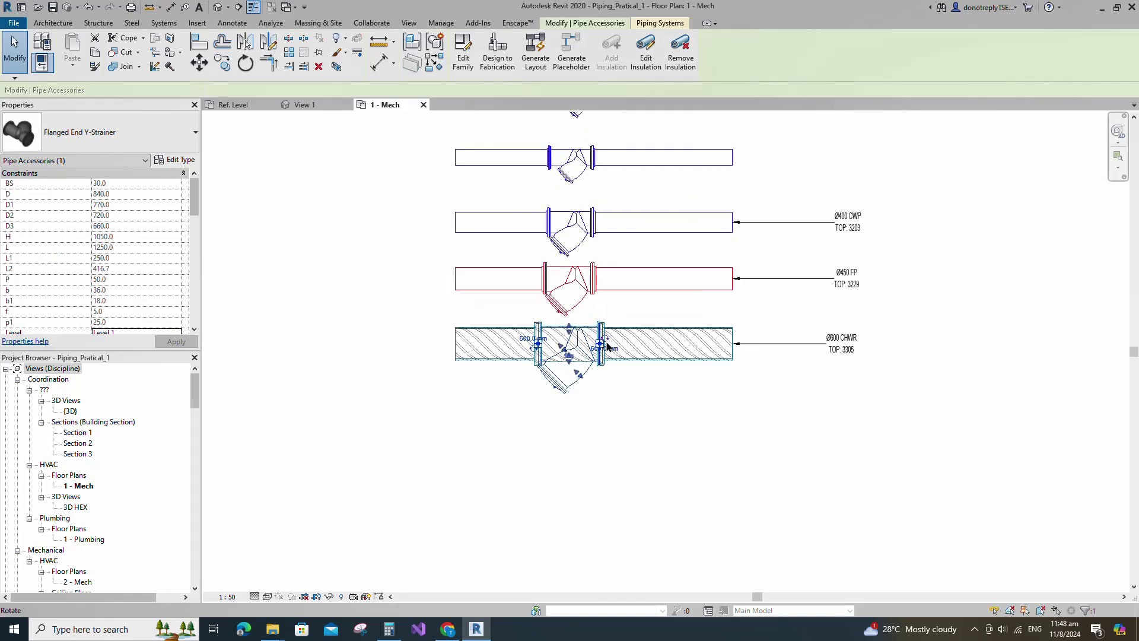
left_click(607, 346)
left_click(687, 400)
left_click(579, 296)
left_click(600, 278)
scroll(637, 407, "down", 1)
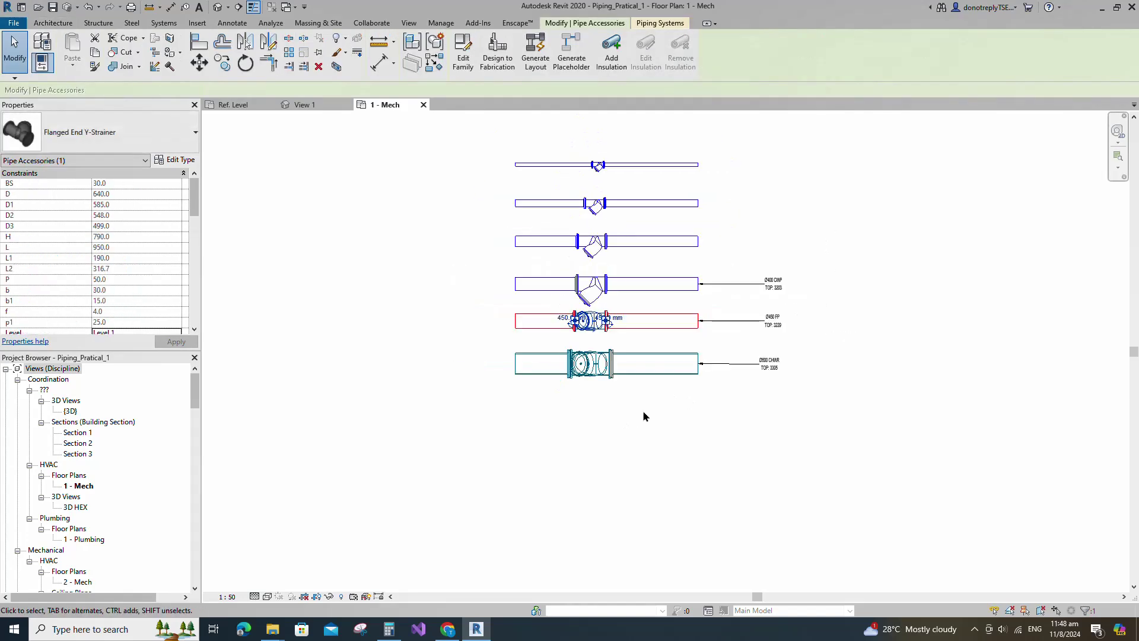
Isolate all six pipes and their strainers in the 3D view with a selection box.
left_click_drag(465, 148, 721, 441)
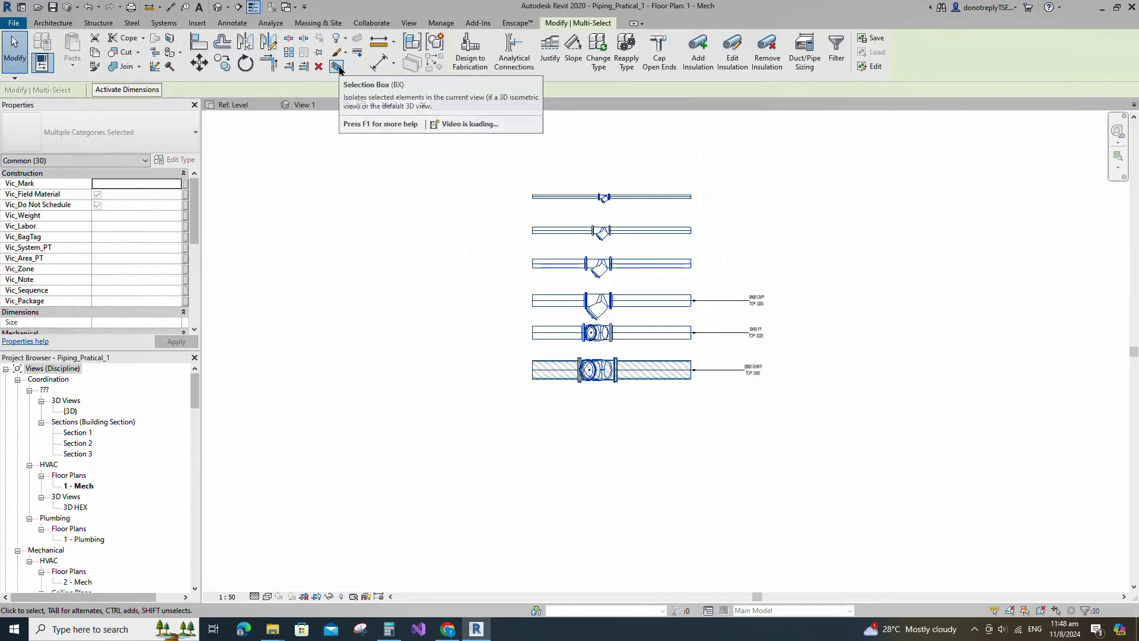
left_click(337, 67)
key("Escape")
middle_click_drag(878, 386, 750, 425, "shift")
Cycle the orientation of the strainer on the smallest pipe until its branch points to another side.
left_click(750, 425)
scroll(809, 425, "up", 5)
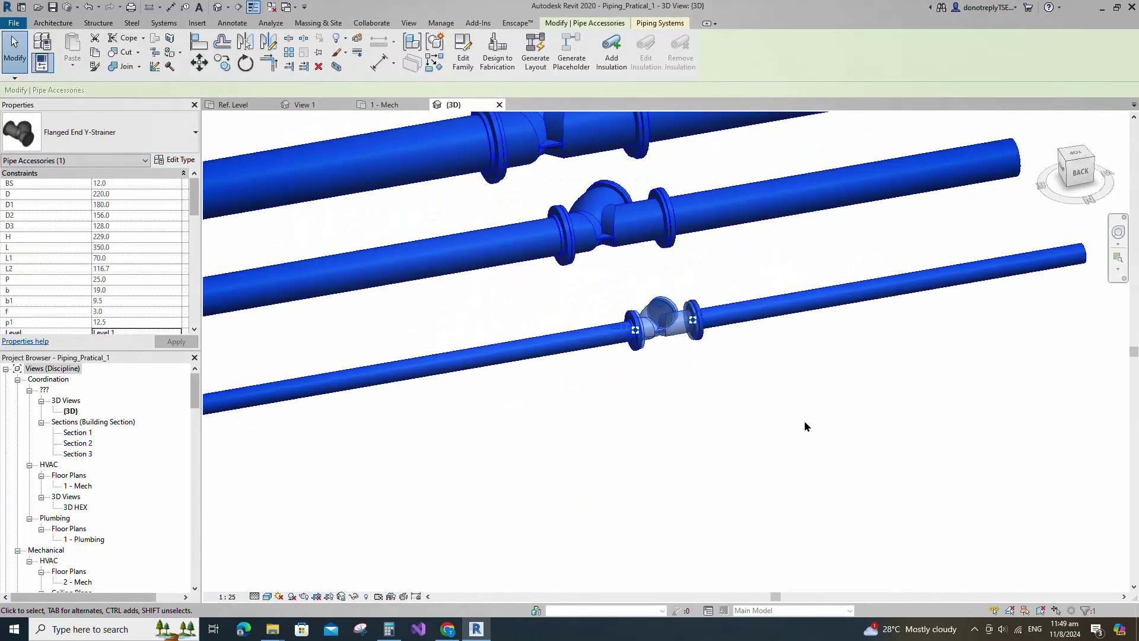
key("space")
left_click(750, 384)
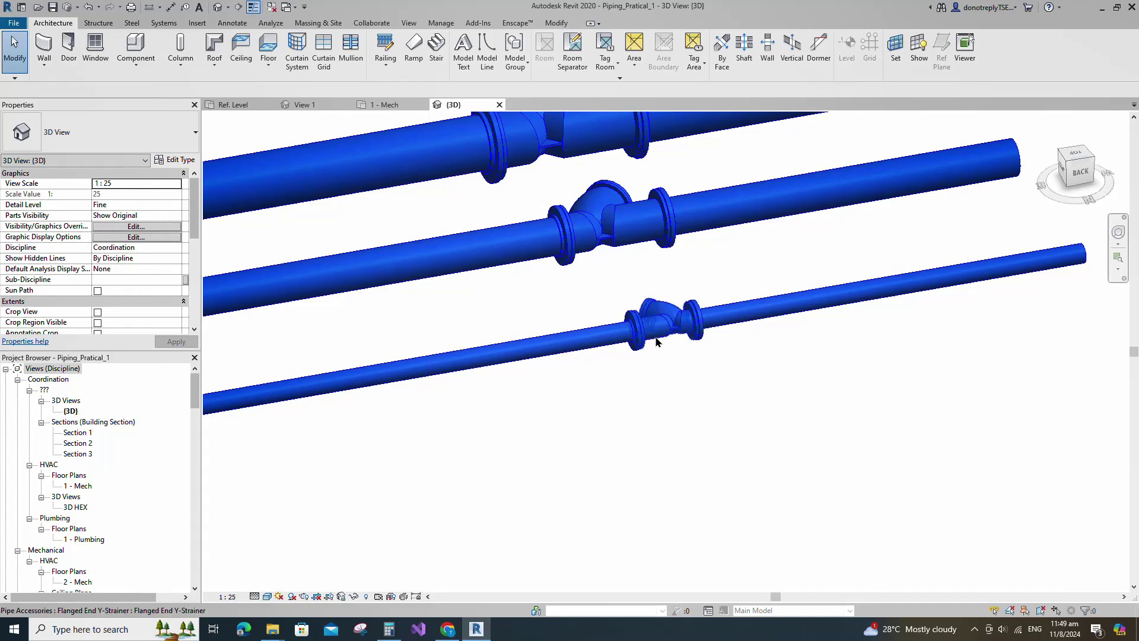
left_click(656, 340)
key("space")
key("space")
key("space")
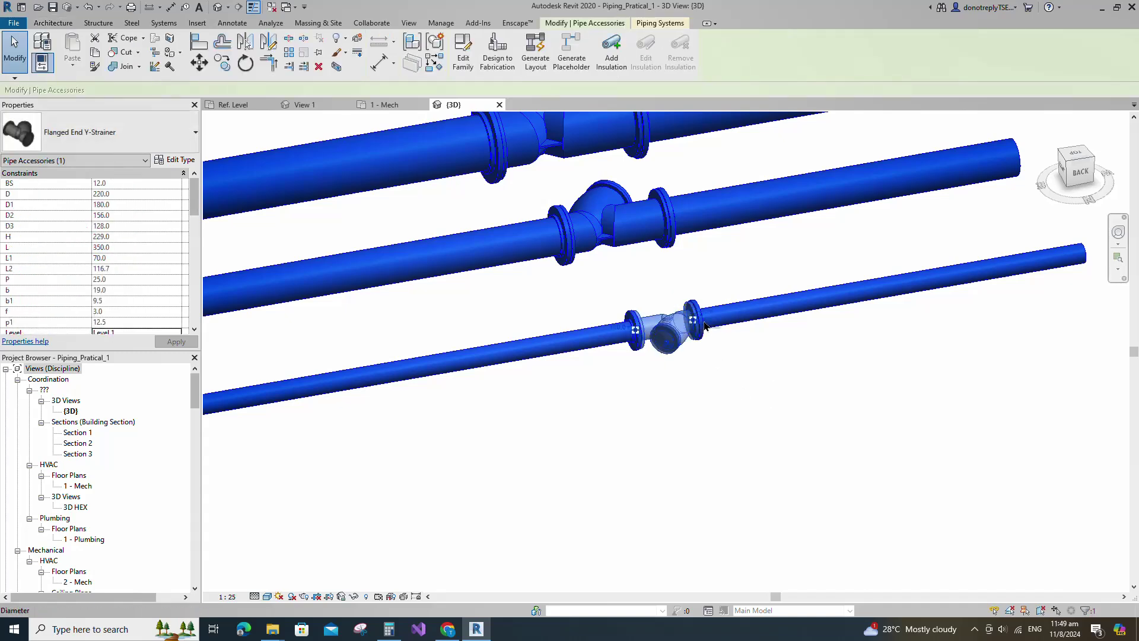
key("Escape")
scroll(769, 396, "down", 3)
middle_click_drag(772, 403, 775, 479, "shift")
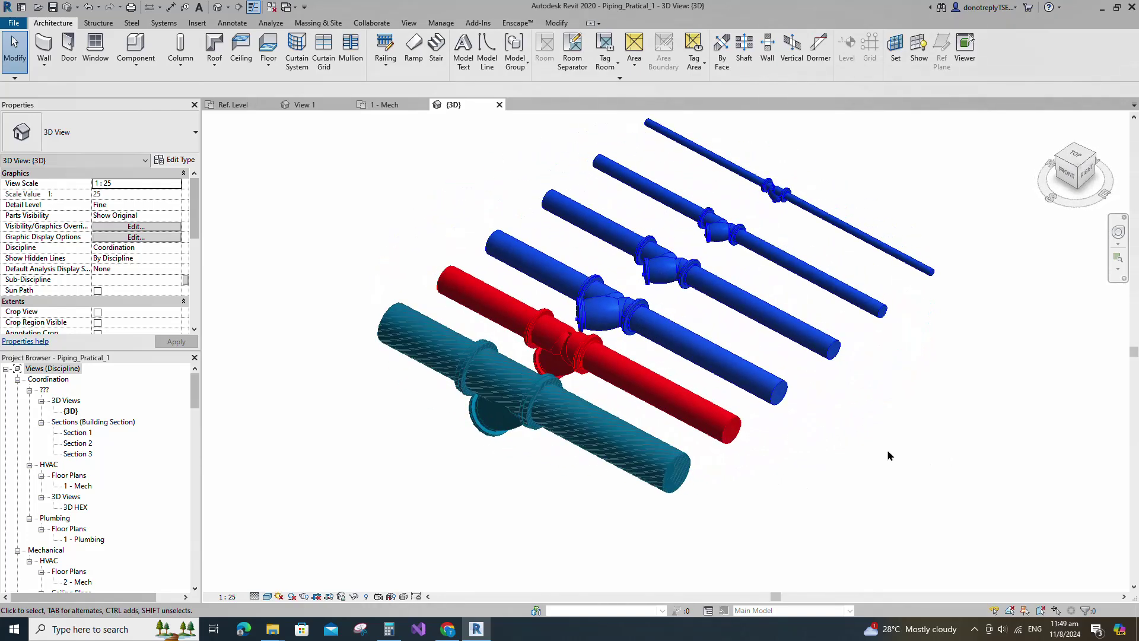